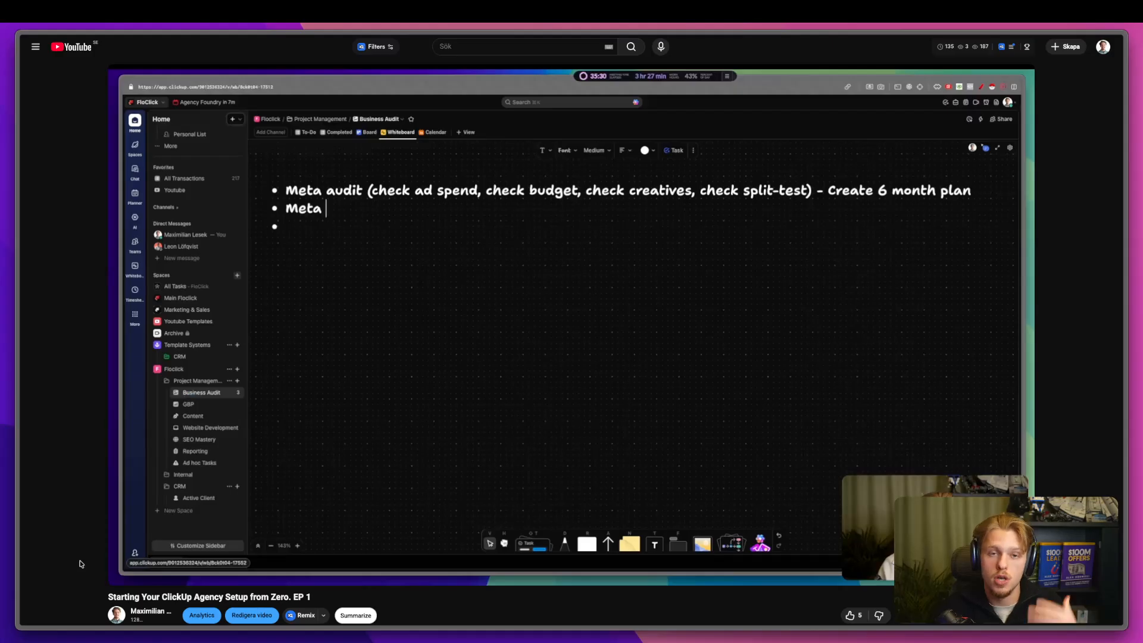
Switch from the YouTube video to ClickUp's Business Audit list and bring the Floclick - Youtube folders into view.
mouse_move(33, 486)
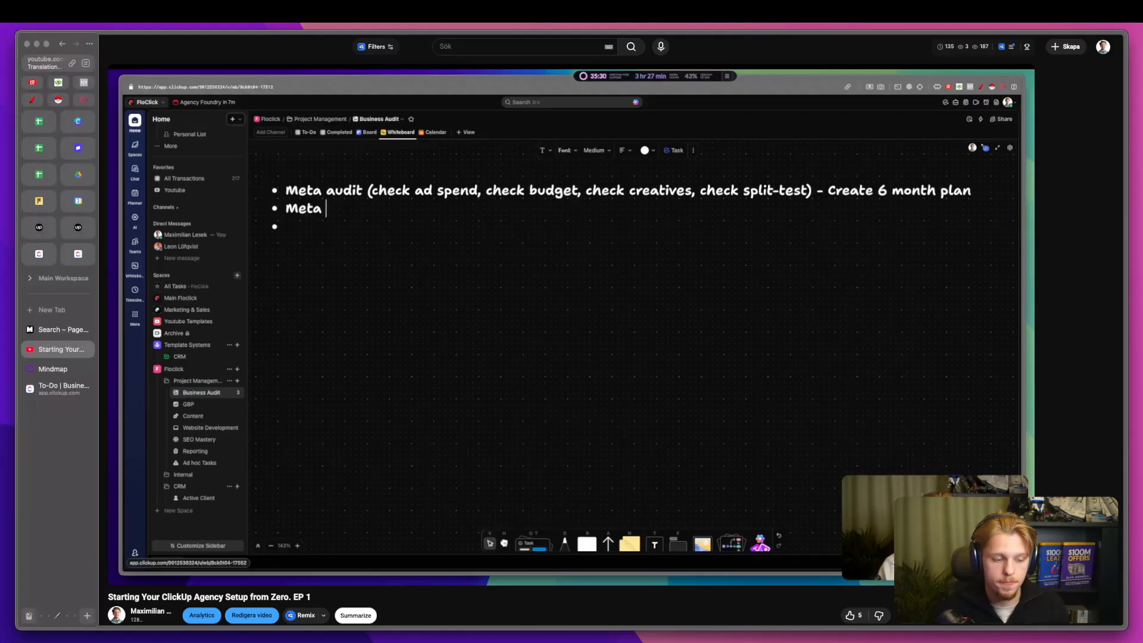
click(46, 391)
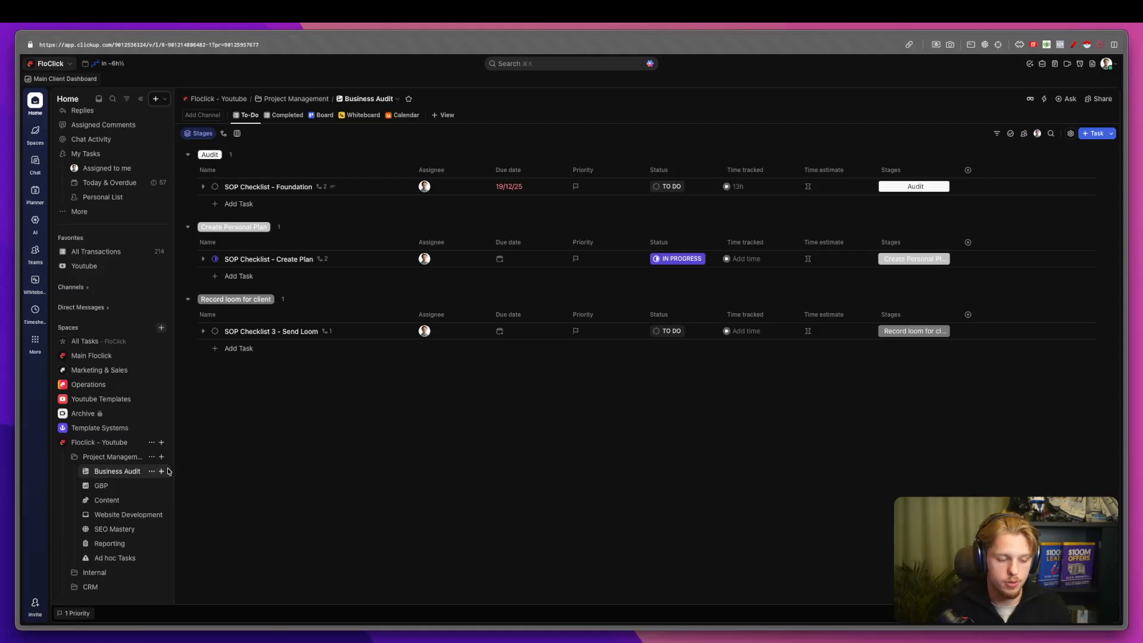
scroll(166, 471, down, 1)
Underline the Project Management and Internal folders and mark the CRM folder with the blue screen pen.
key(ctrl+a)
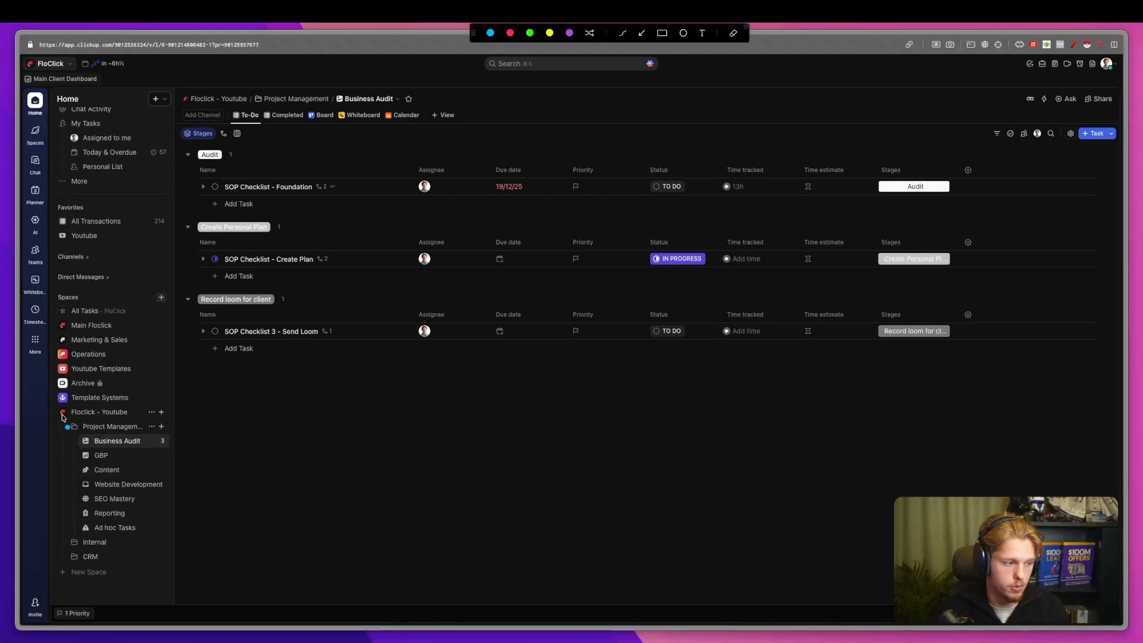
drag(84, 432, 117, 431)
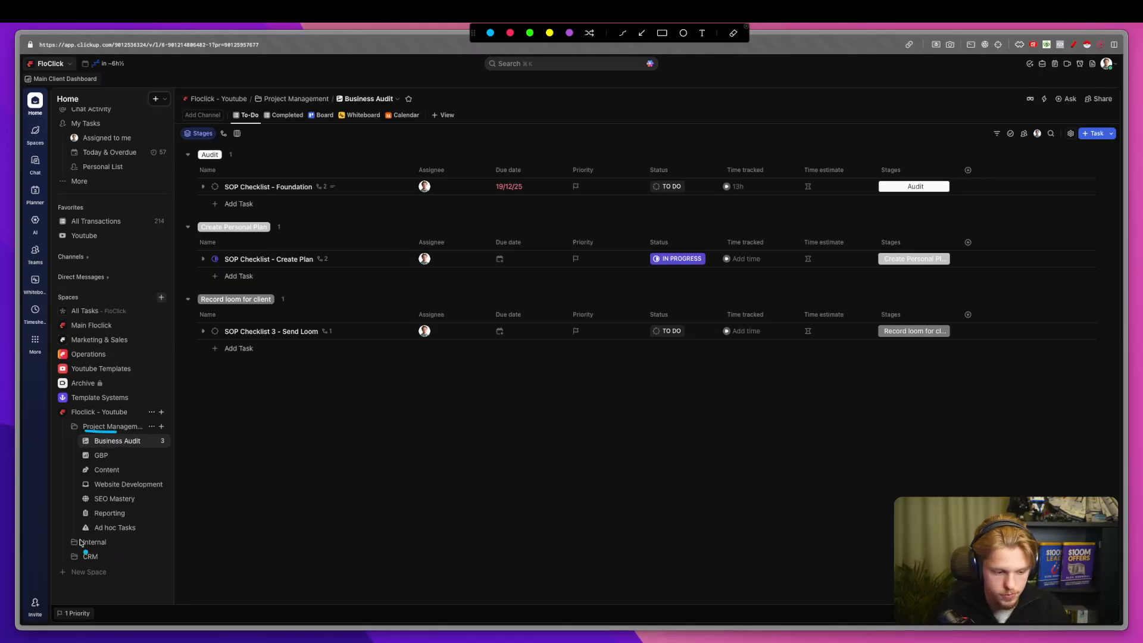
mouse_move(74, 548)
mouse_down()
mouse_move(109, 546)
mouse_move(92, 566)
mouse_move(96, 583)
mouse_up()
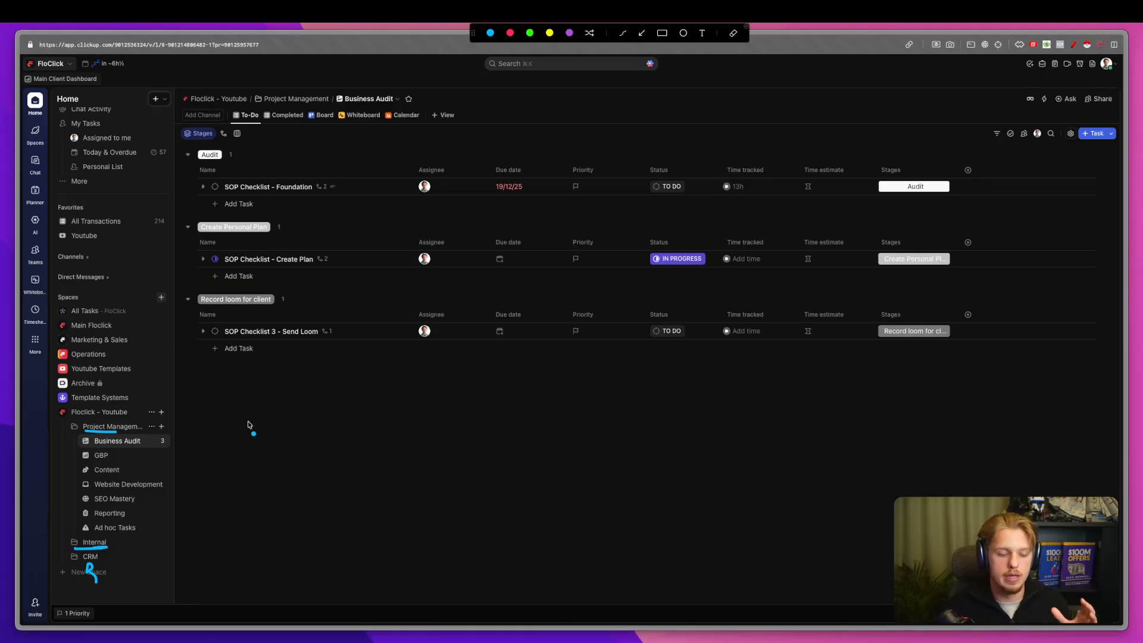
Handwrite "B vs C" with the screen pen below the task list and clear the annotations.
mouse_move(248, 405)
mouse_down()
mouse_move(252, 435)
mouse_move(257, 408)
mouse_move(247, 431)
mouse_move(316, 415)
mouse_up()
drag(330, 410, 323, 422)
drag(433, 404, 438, 421)
click(444, 432)
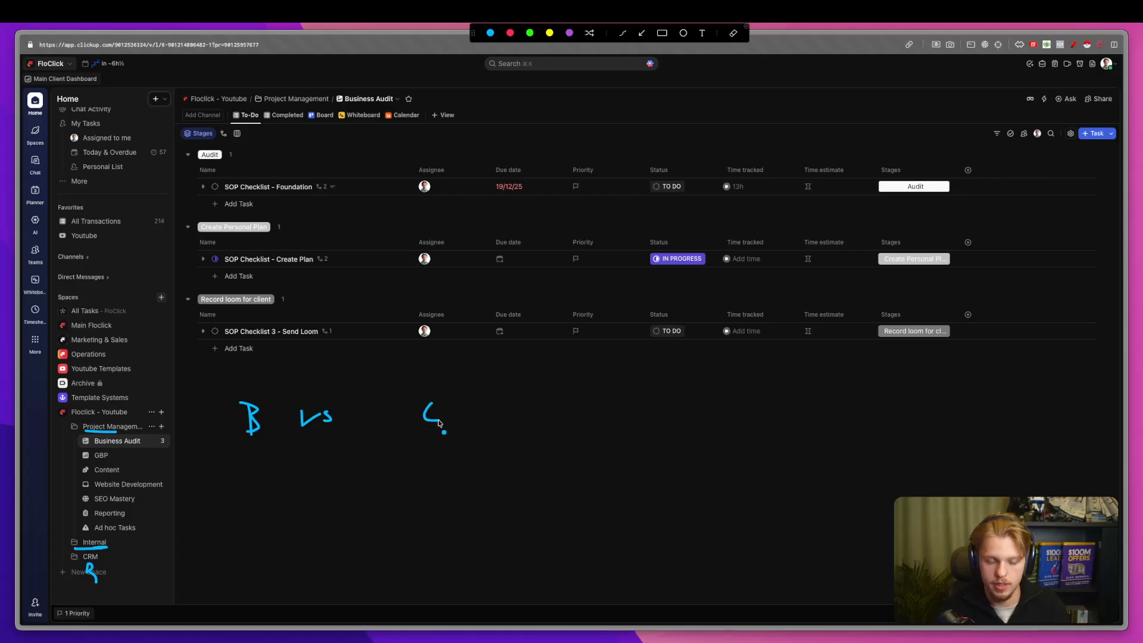
key(Escape)
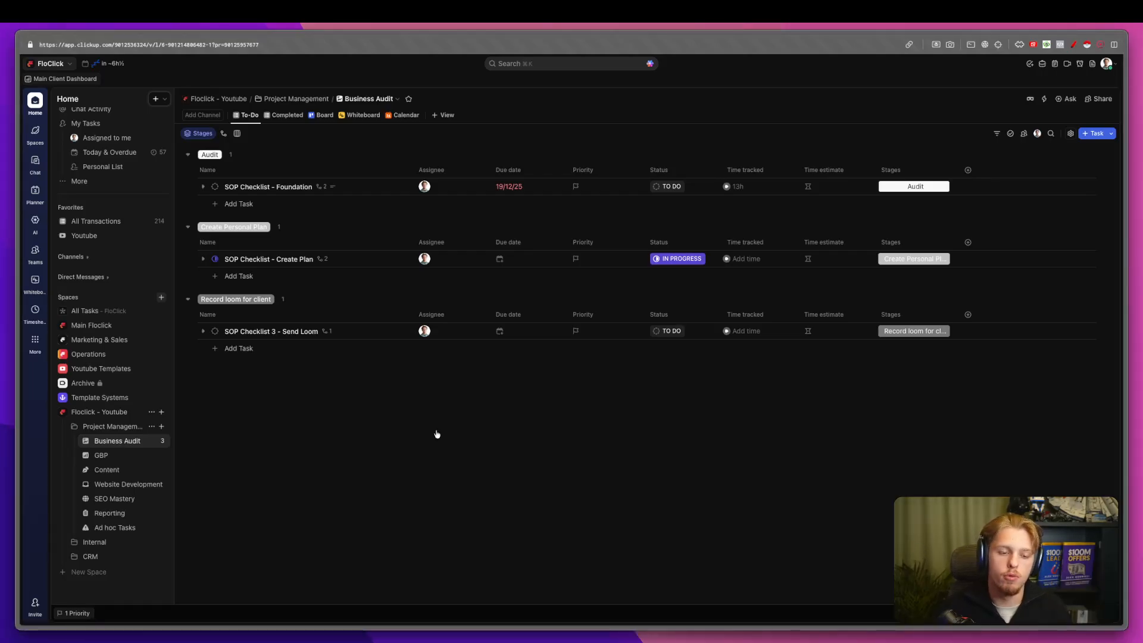
Expand the subtasks of the Foundation, Create Plan and Send Loom SOP checklists.
click(201, 187)
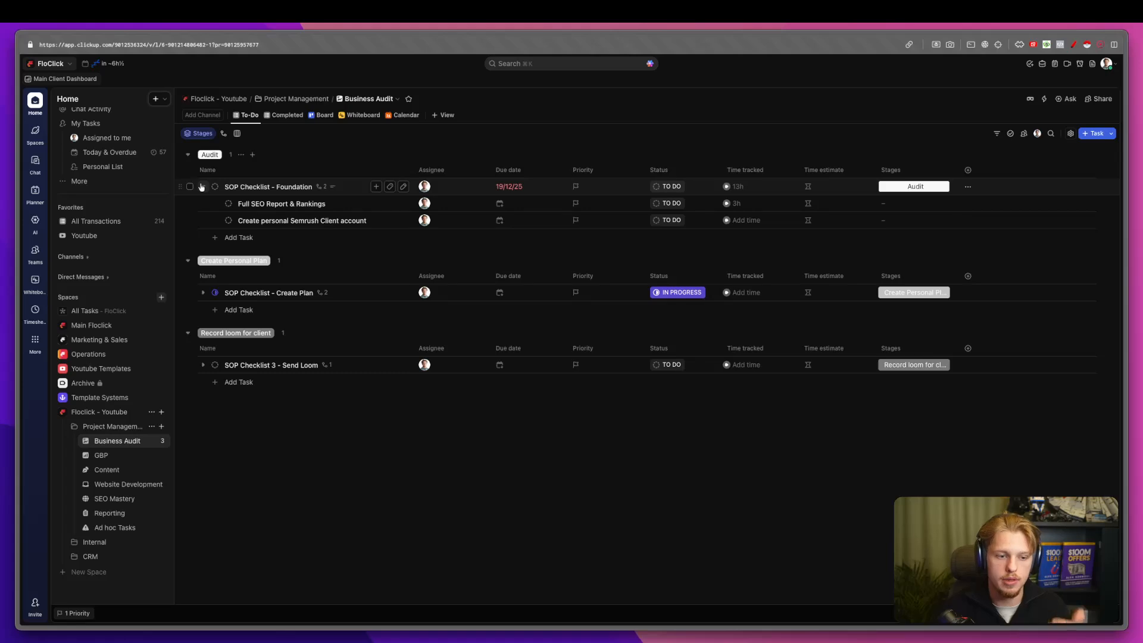
click(203, 293)
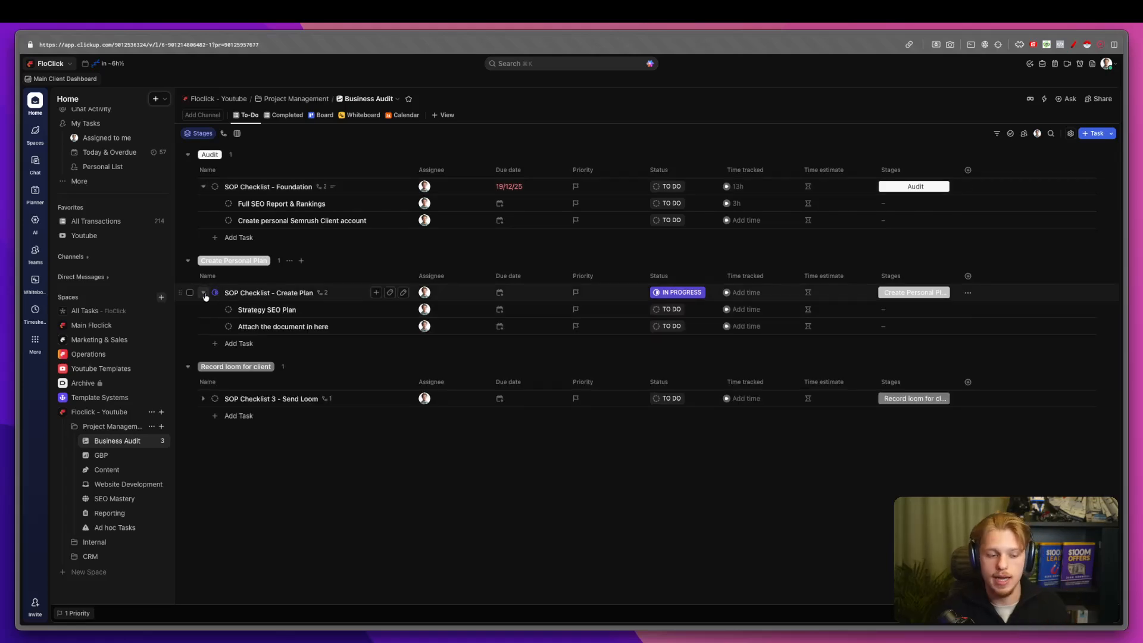
click(203, 399)
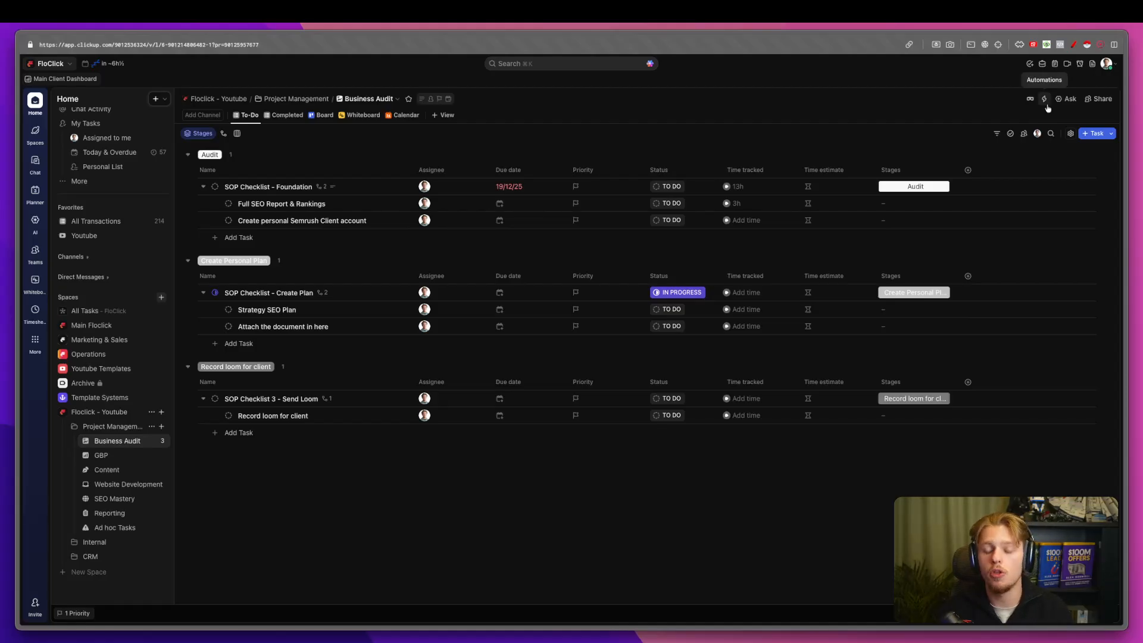
Mark the automations control with a temporary pen stroke and view the automation options for the Business Audit list.
key(alt+Tab)
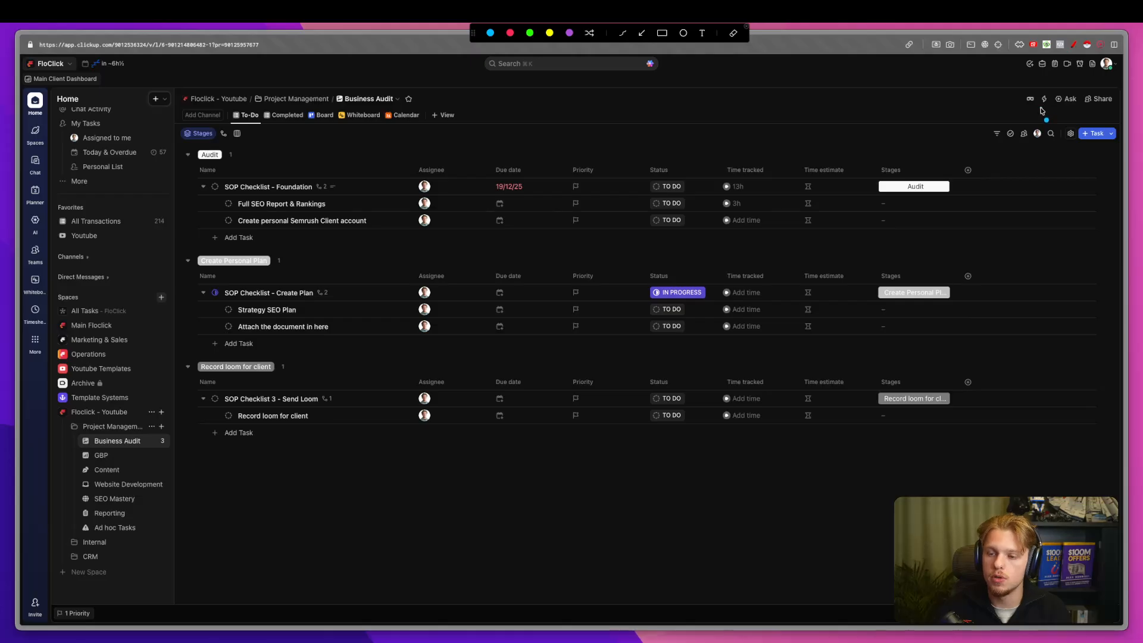
drag(1041, 111, 1037, 127)
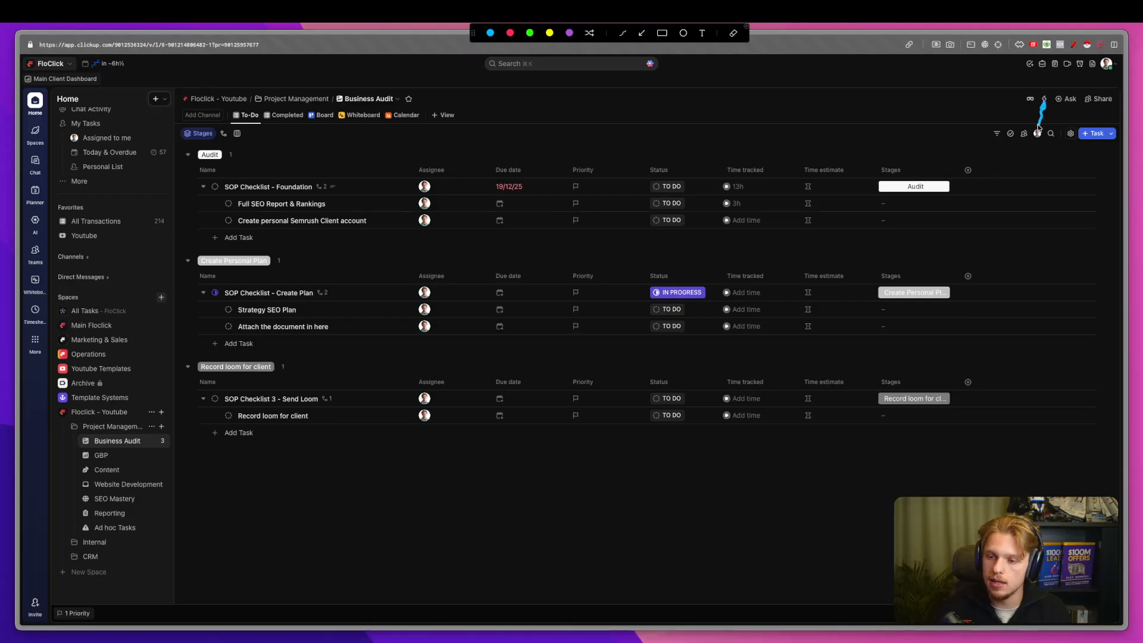
key(Escape)
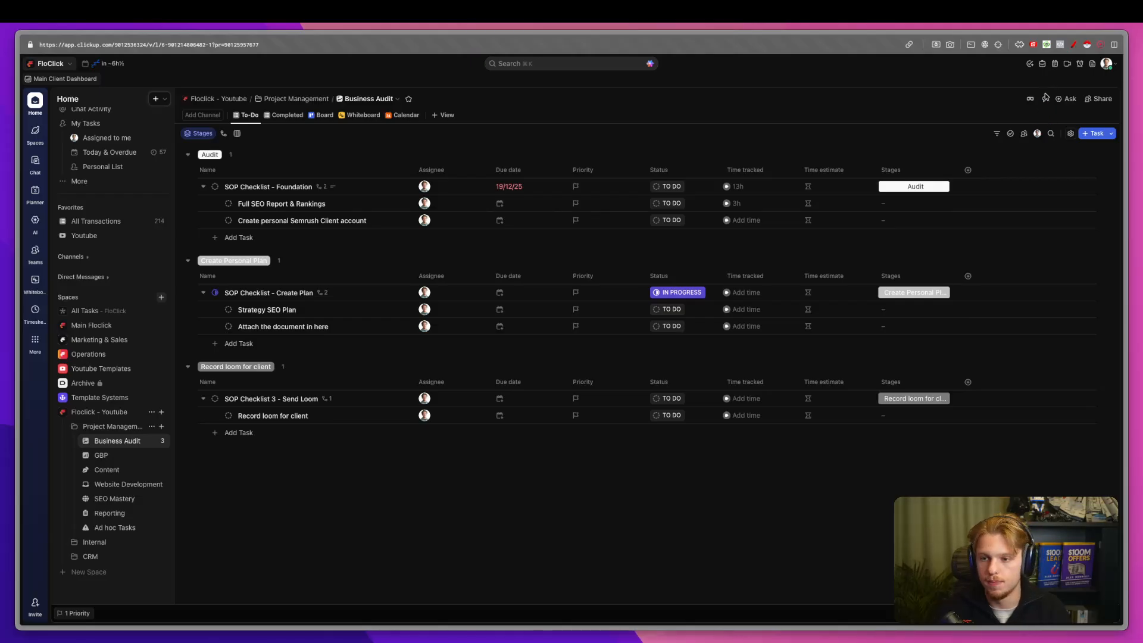
click(1046, 99)
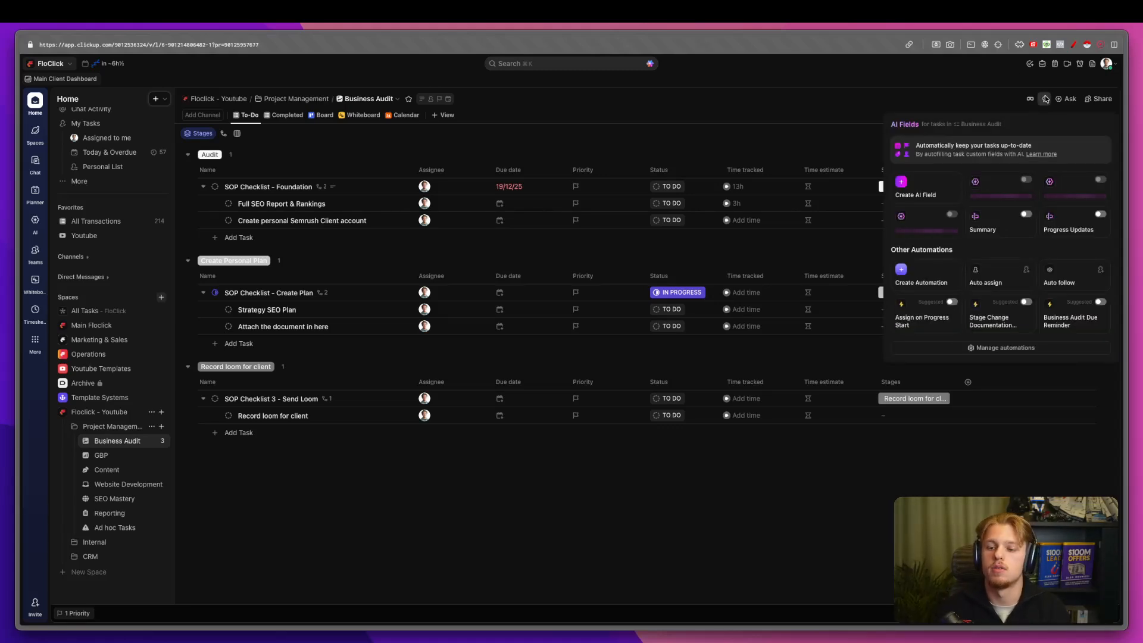
click(959, 87)
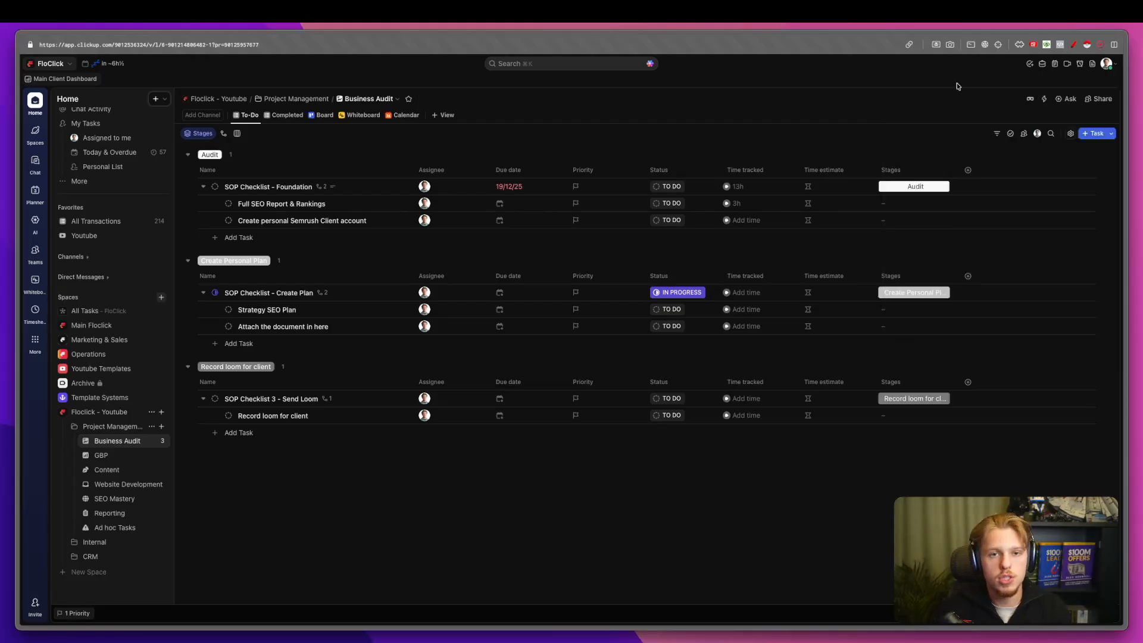
Underline the Business Audit, GBP and Content lists, draw an arrow to the automations control, and clear the marks.
key(ctrl+a)
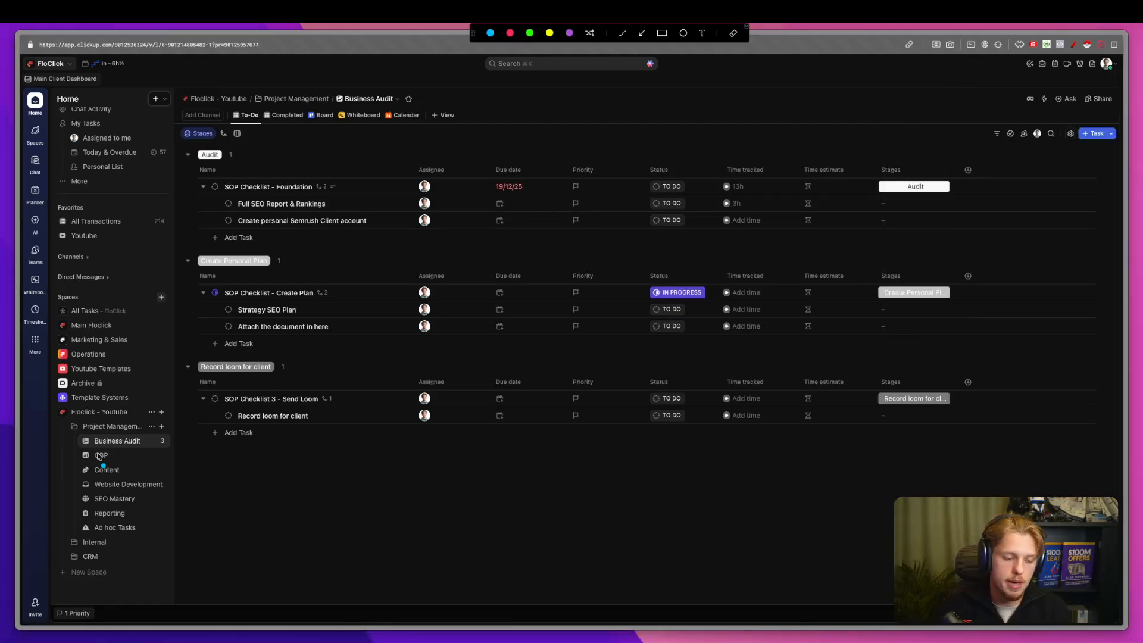
drag(93, 448, 119, 474)
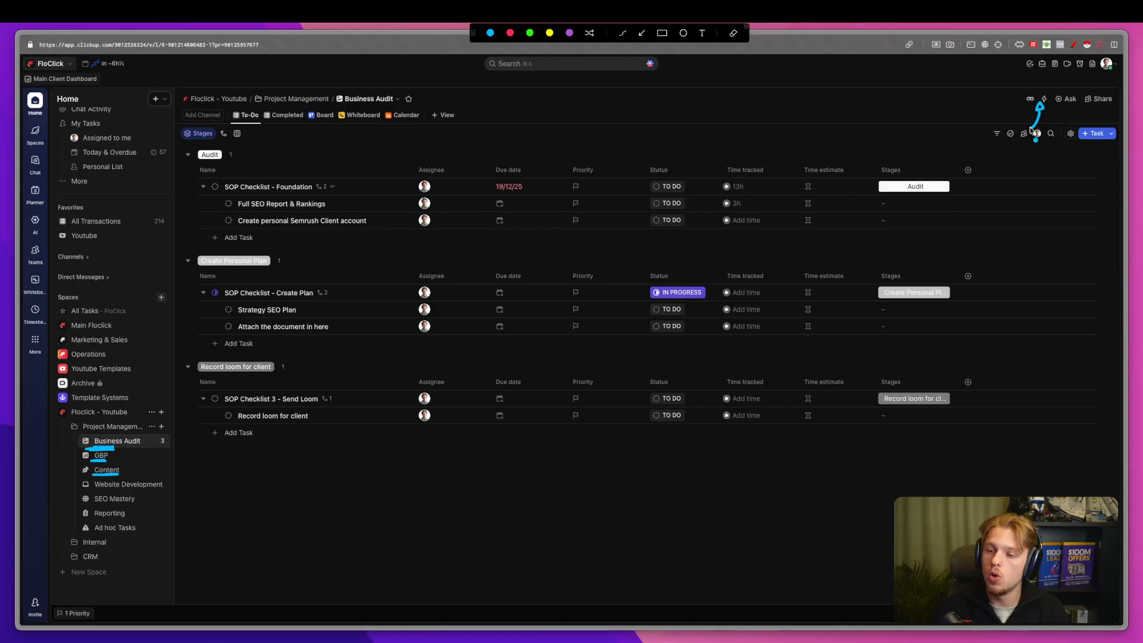
key(Escape)
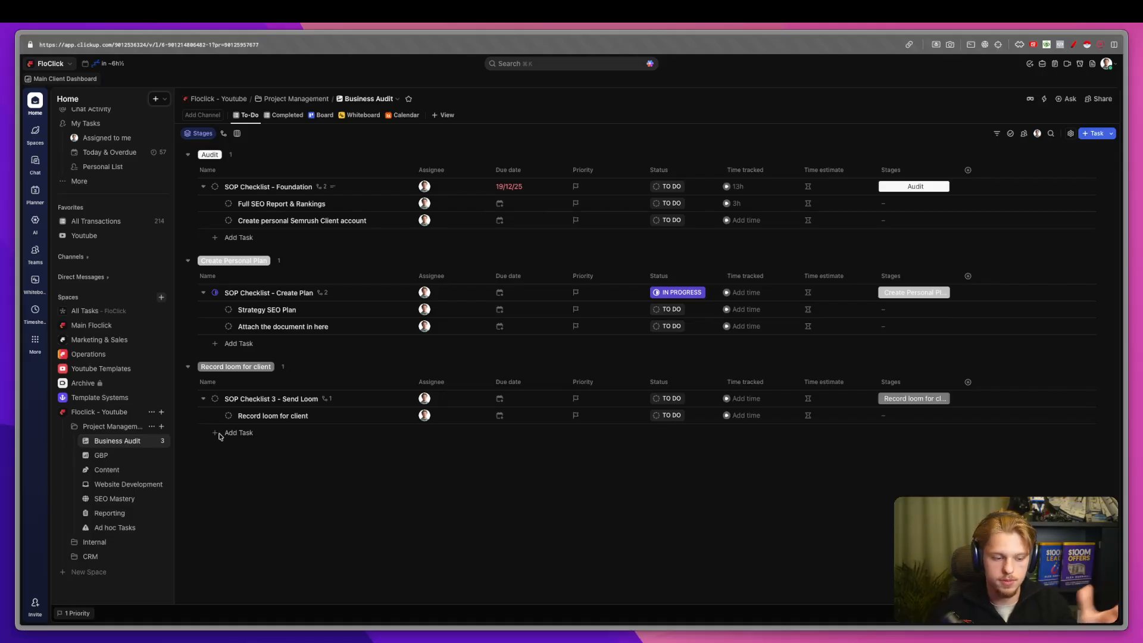
Open the Project Management folder overview and point out its automations control with a temporary pen mark.
click(107, 428)
key(ctrl+a)
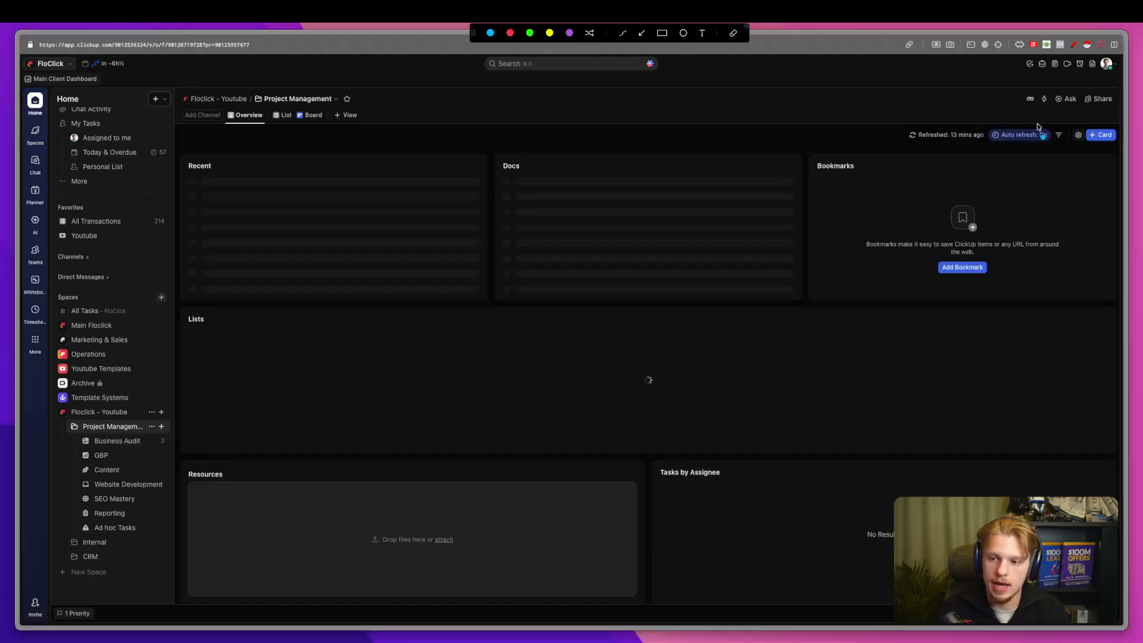
drag(1041, 111, 1042, 132)
key(Escape)
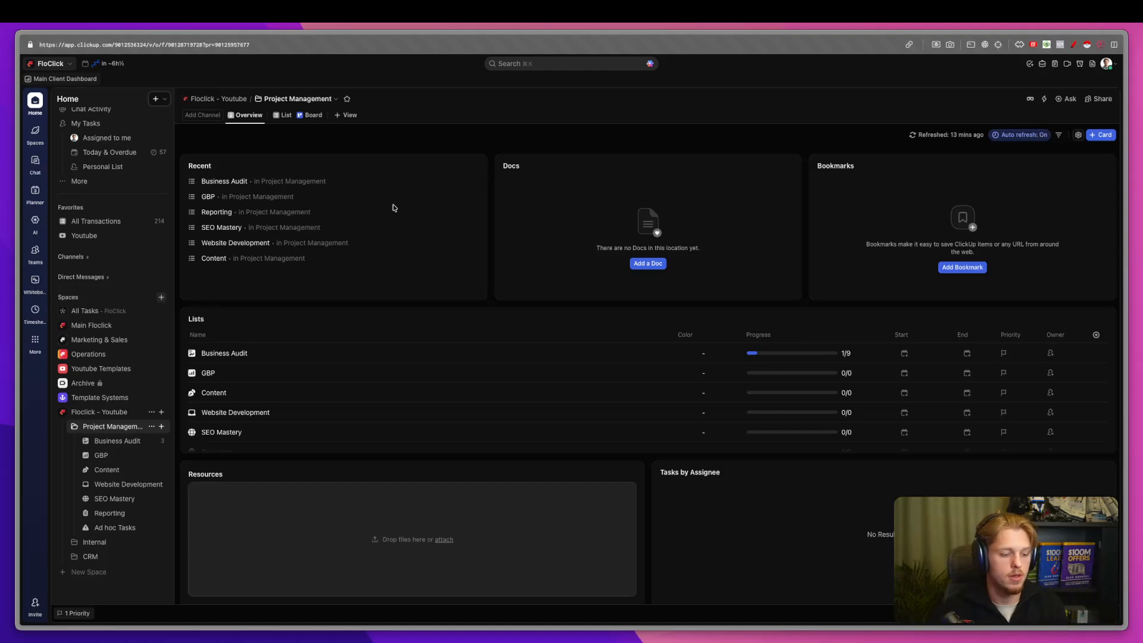
Open the Floclick - Youtube space overview and view the automation options available at space level.
click(111, 412)
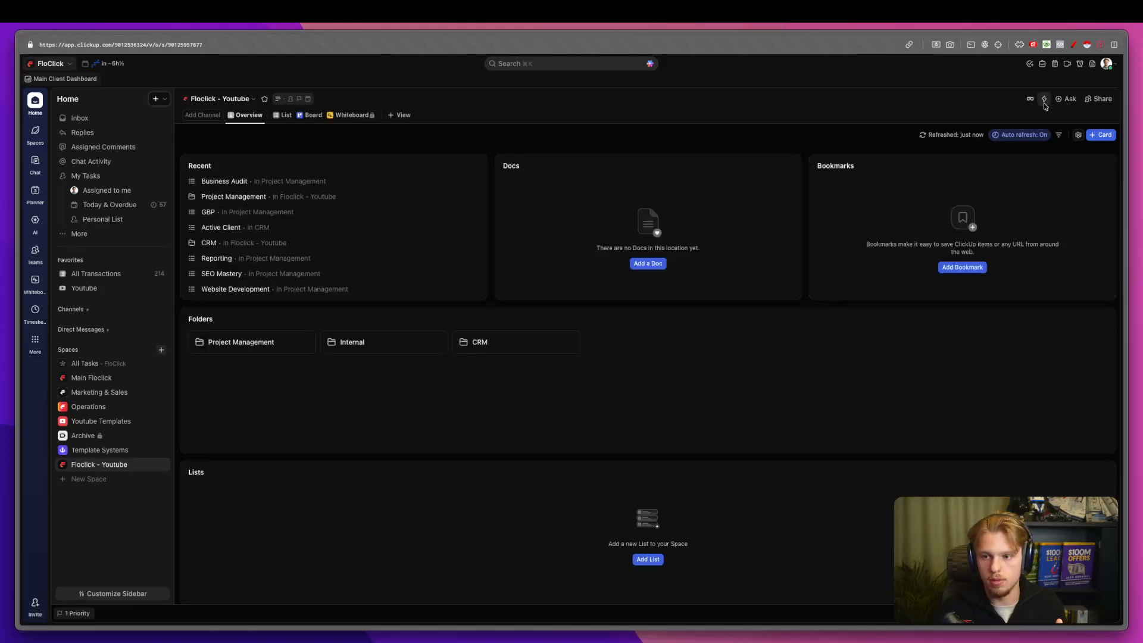
click(1044, 101)
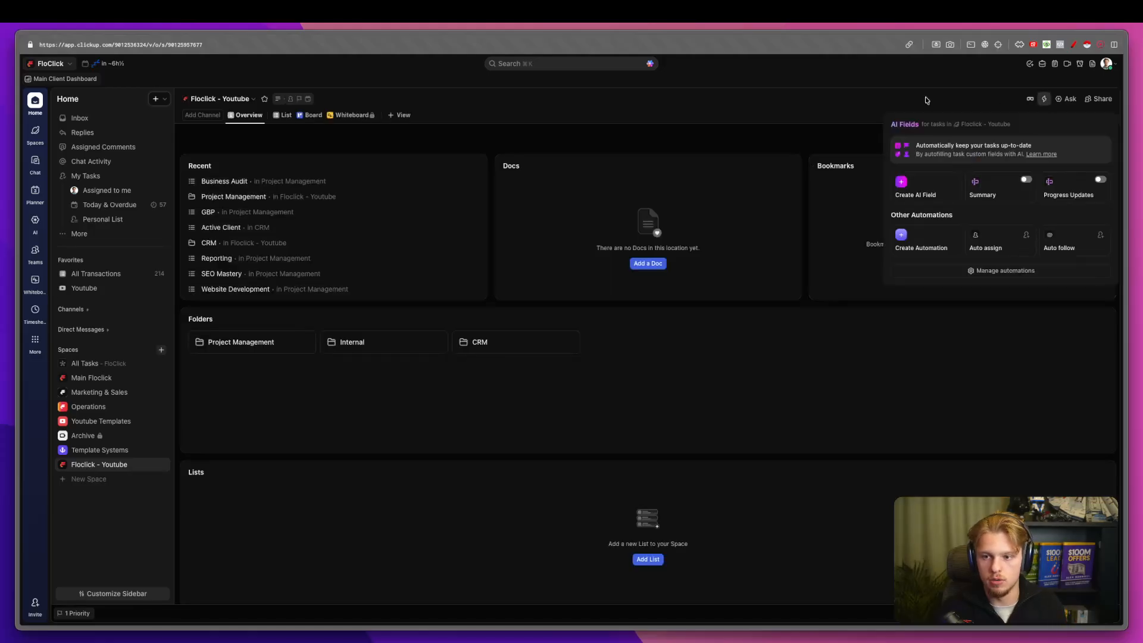
click(926, 100)
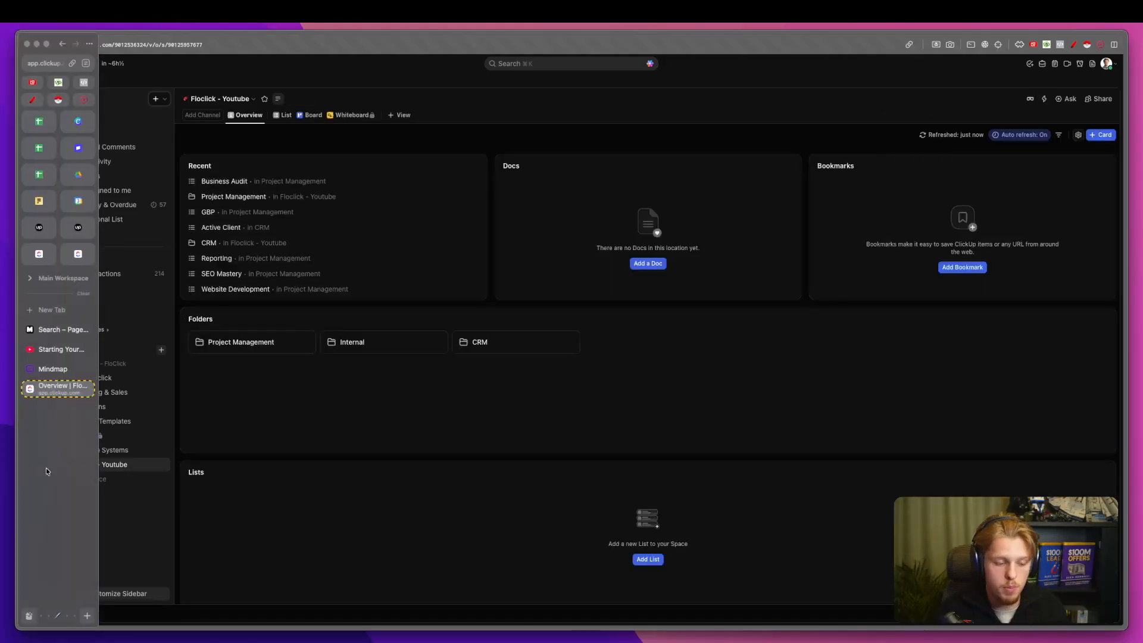
Expand the Floclick - Youtube space, open its Business Audit list and show the SOP Checklist - Foundation subtasks.
click(62, 465)
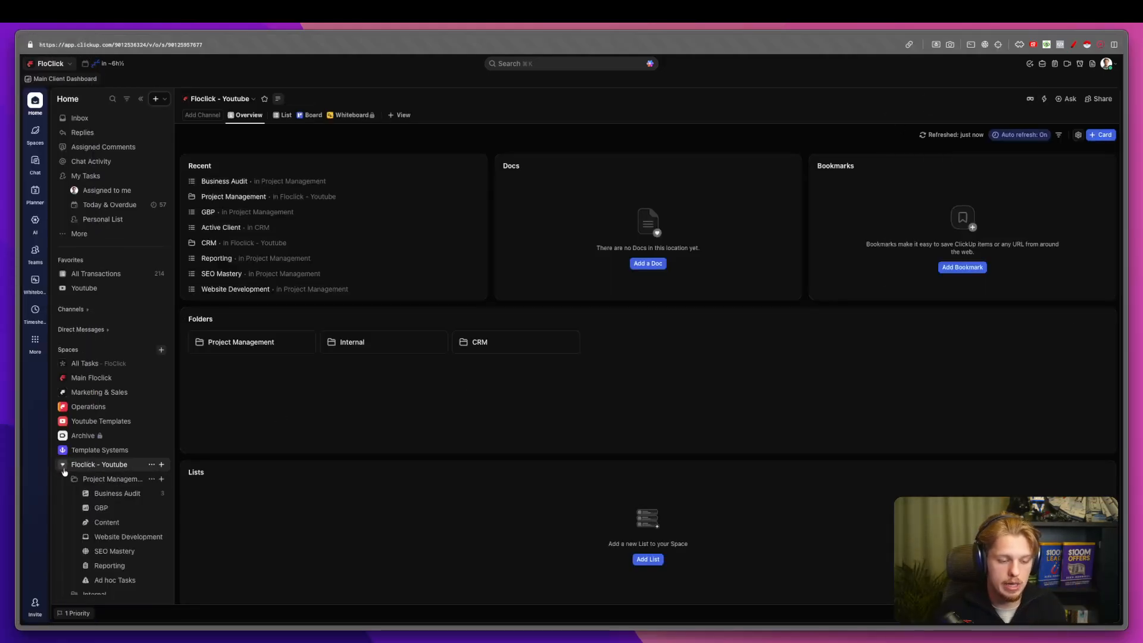
click(101, 492)
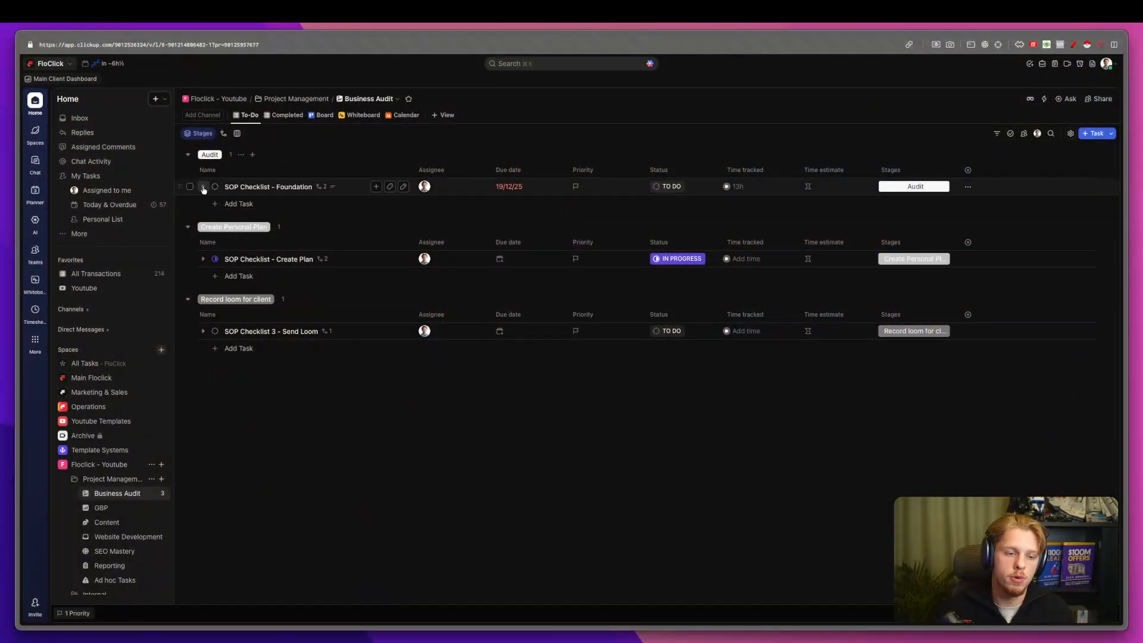
click(203, 186)
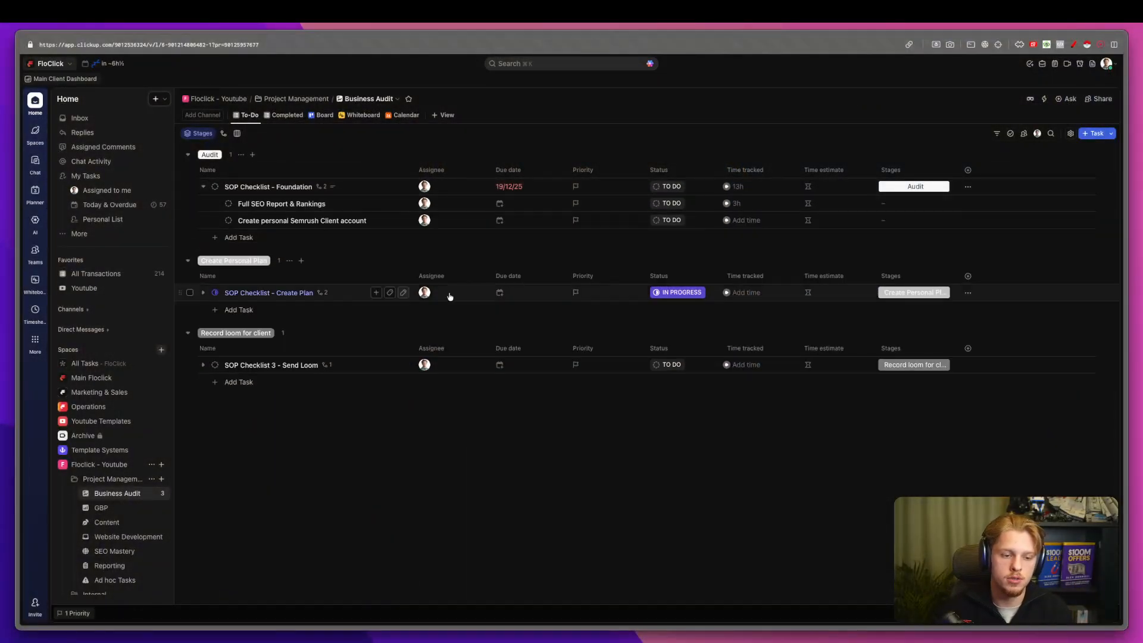
click(1044, 99)
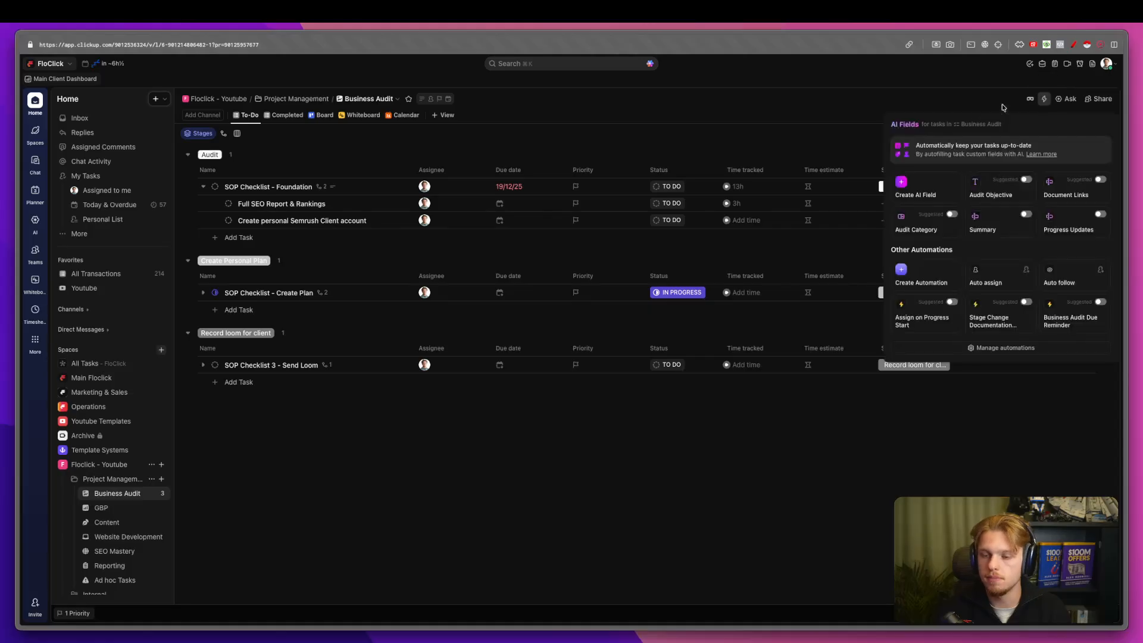
click(921, 178)
click(1104, 132)
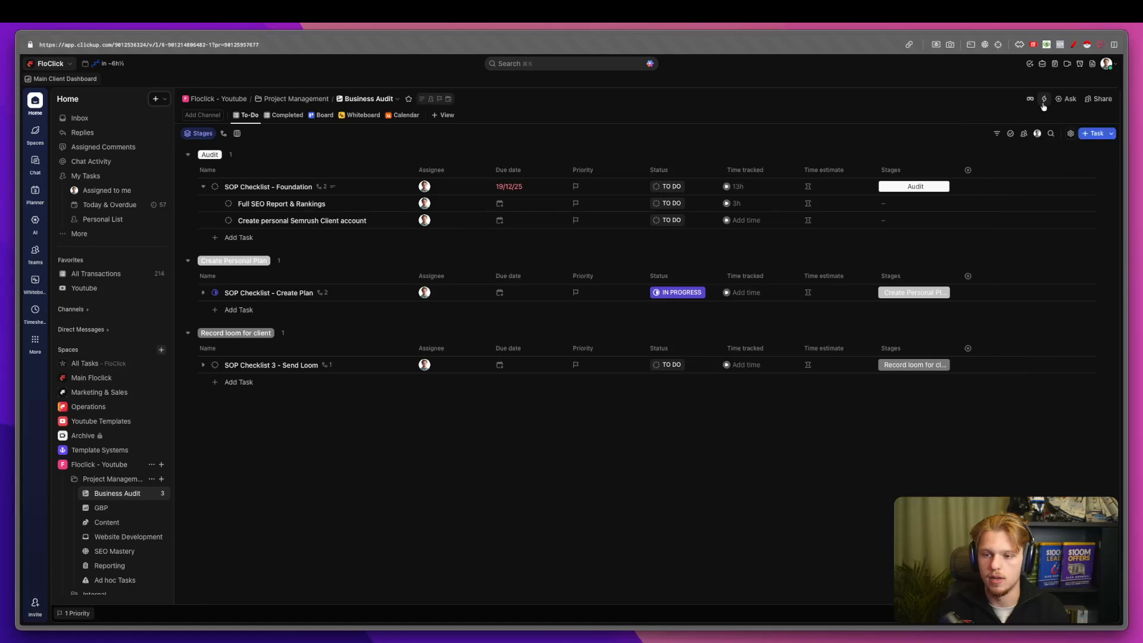
Add a new automation to the Business Audit list and restrict its trigger to tasks only.
click(1043, 102)
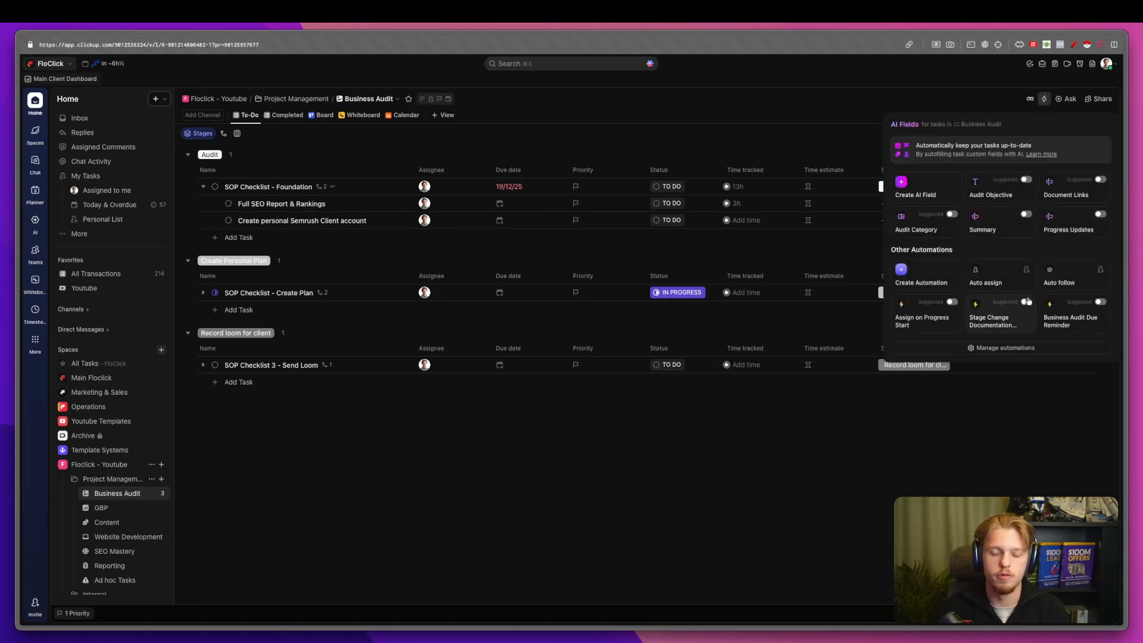
click(1000, 348)
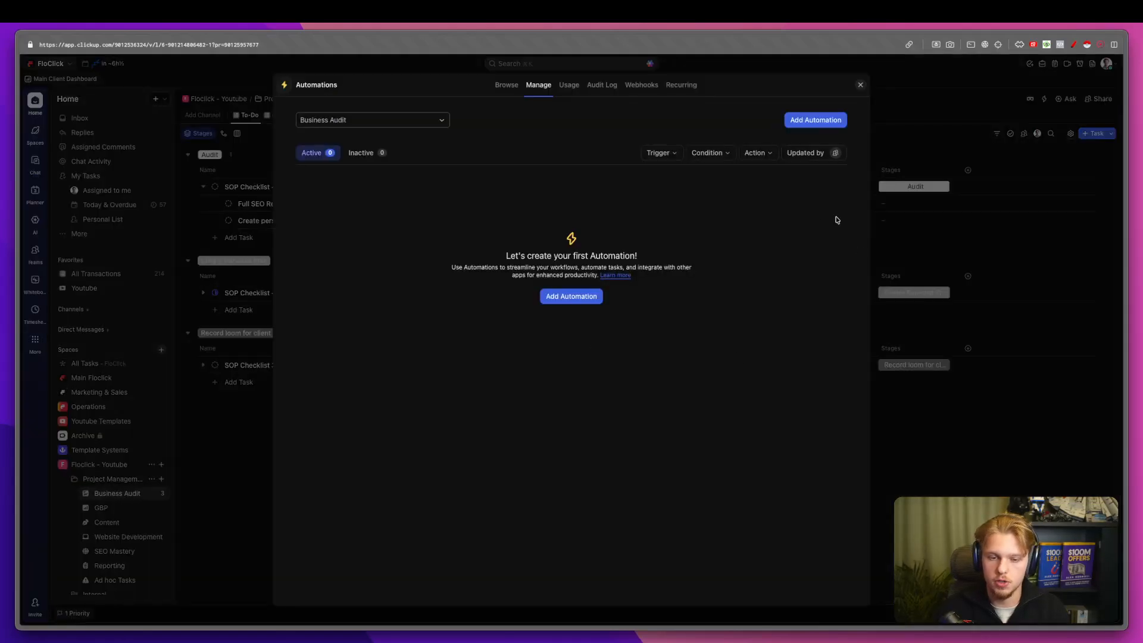
click(576, 297)
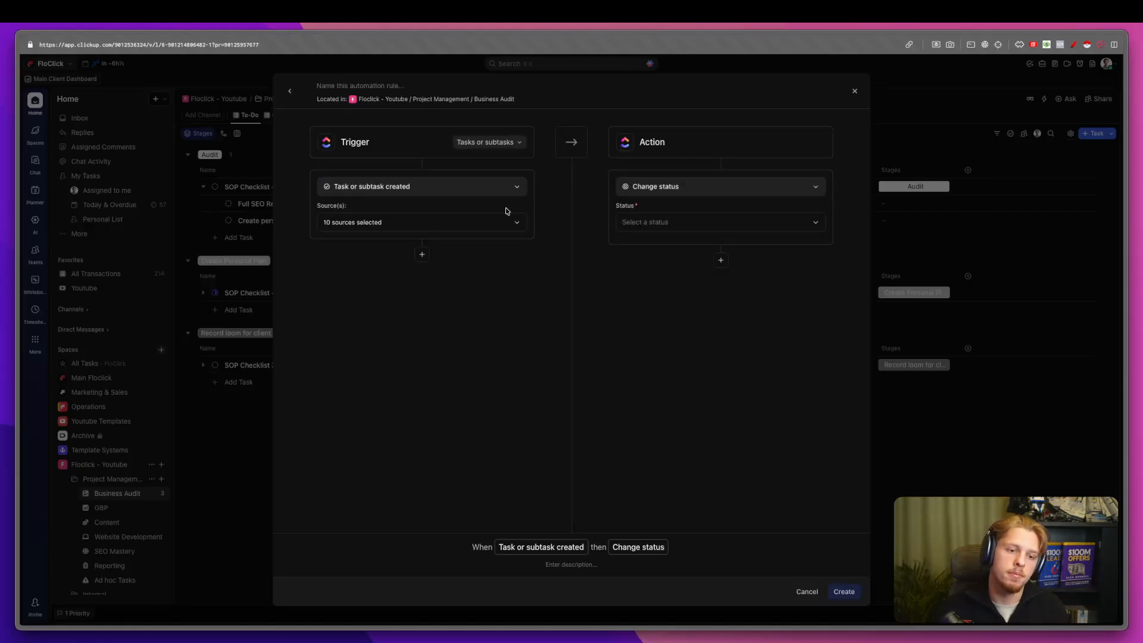
click(496, 142)
click(487, 162)
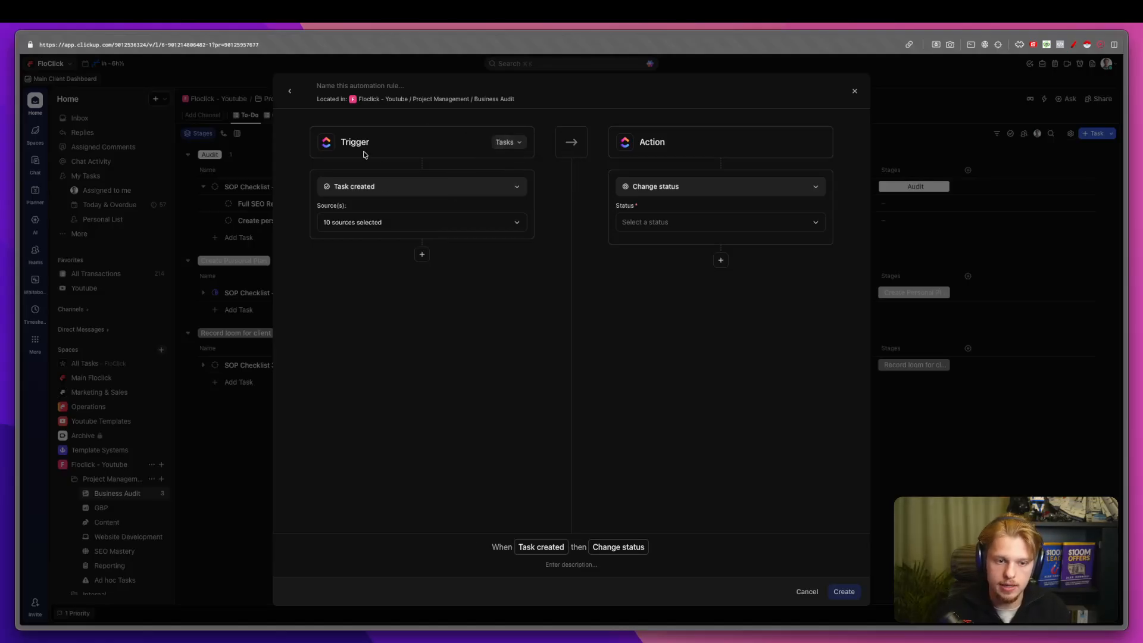
Highlight the Trigger heading and its Tasks scope with the screen pen and clear the marks.
key(ctrl+shift+a)
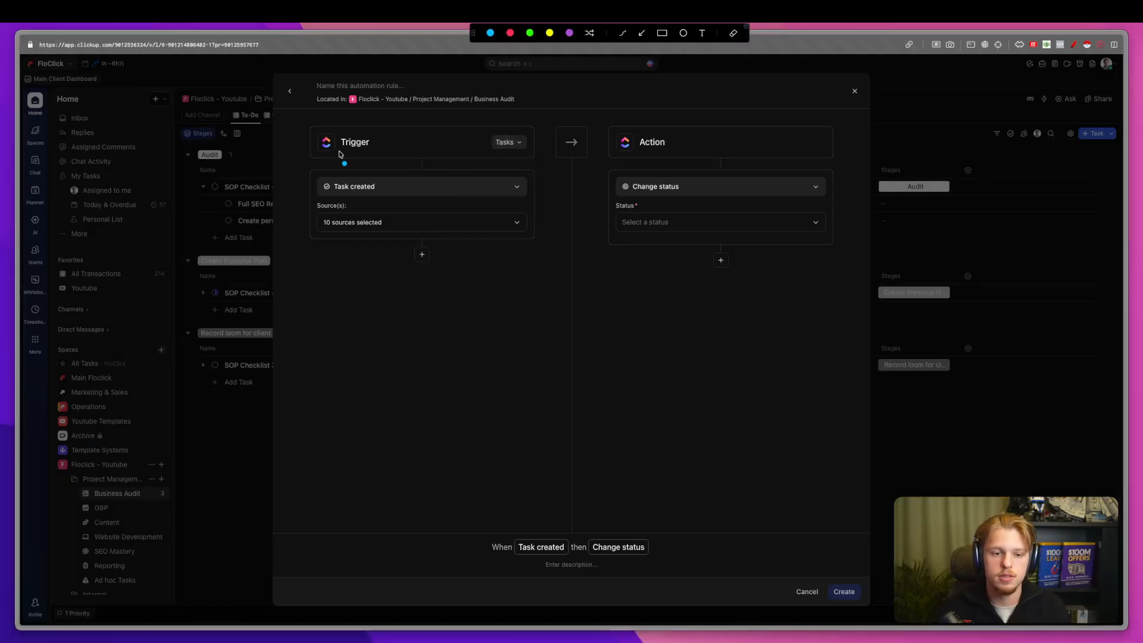
drag(338, 151, 371, 150)
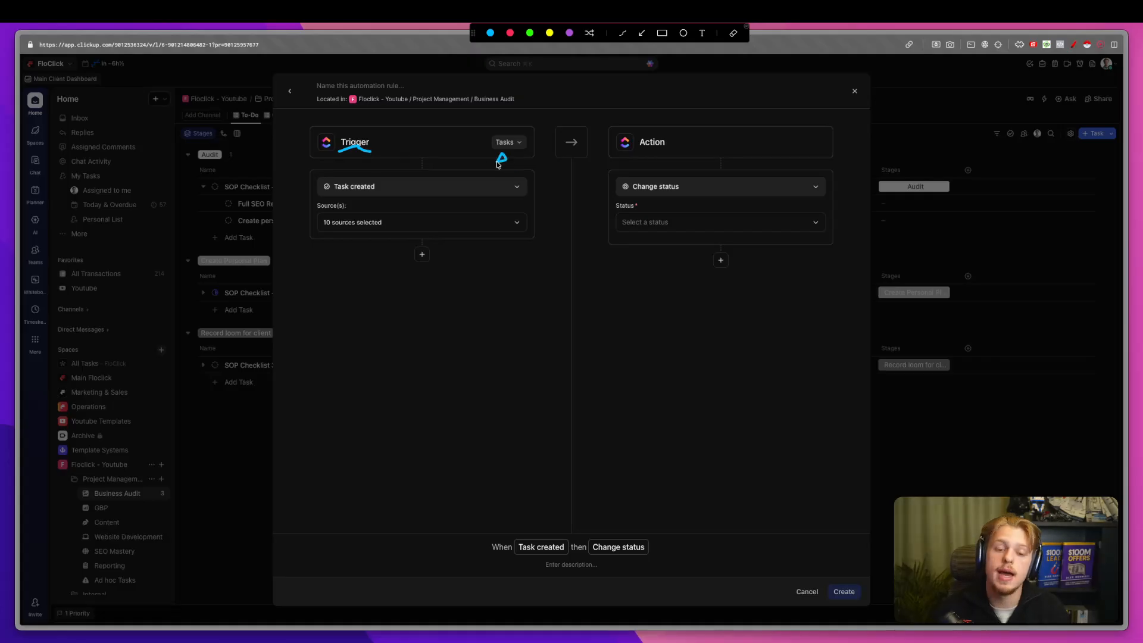
key(Escape)
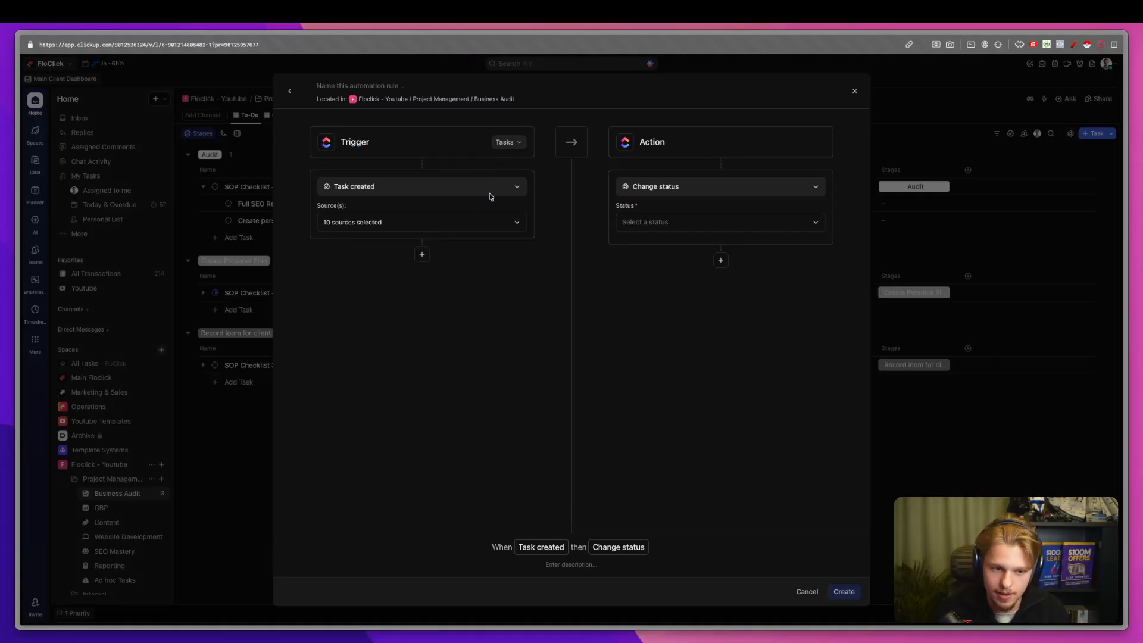
Add a condition to the Task created trigger requiring the custom field Stages to be equal to Audit.
click(385, 225)
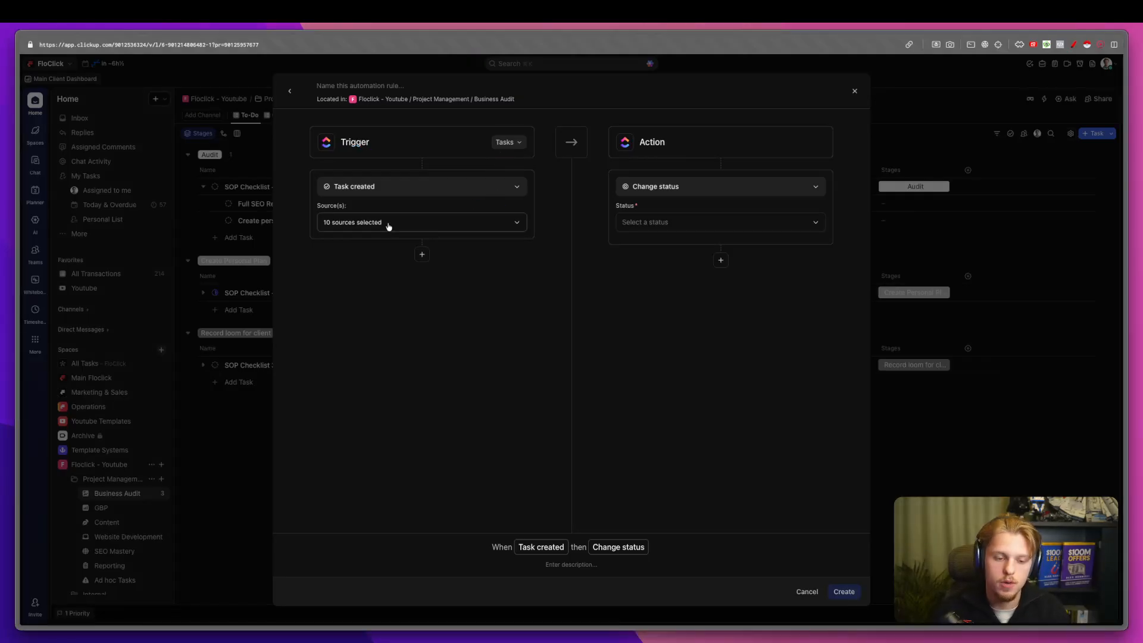
click(519, 334)
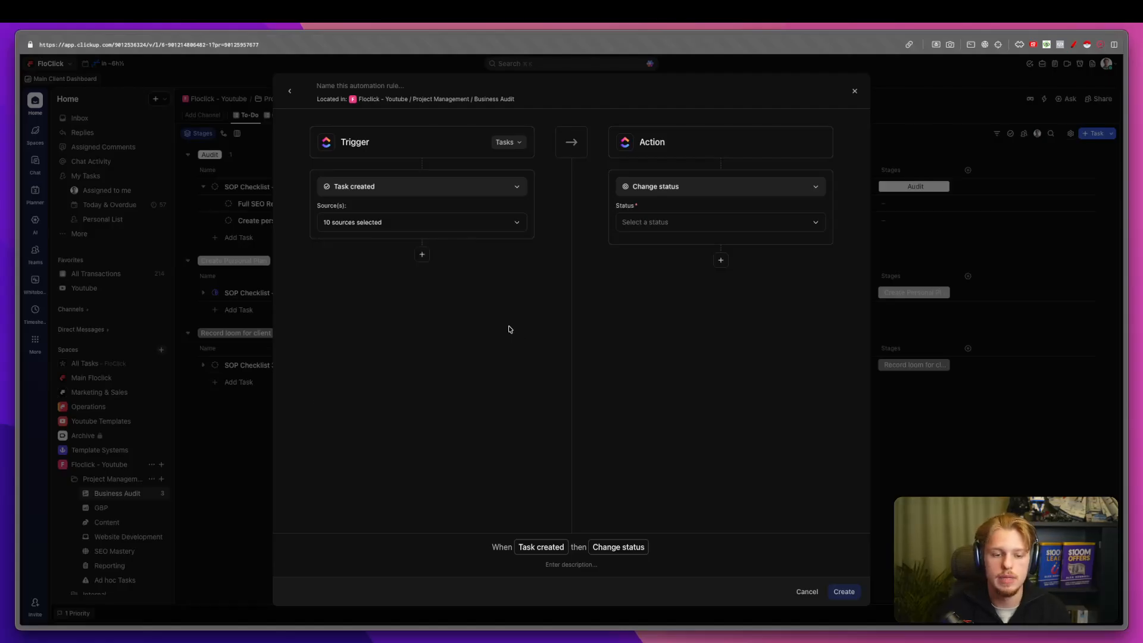
click(422, 256)
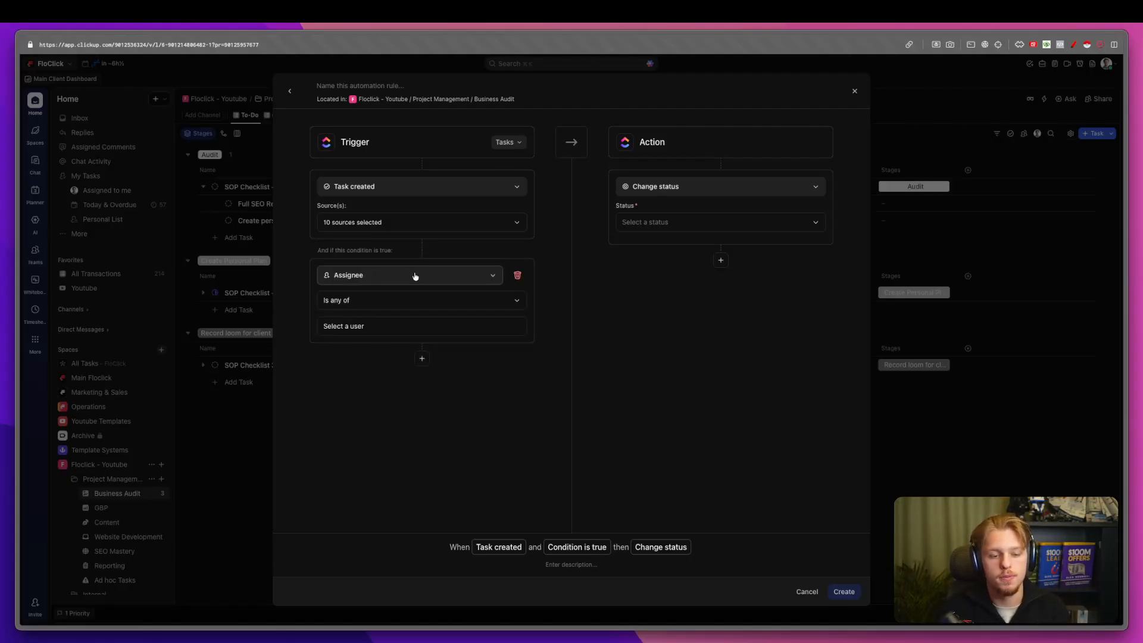
click(415, 275)
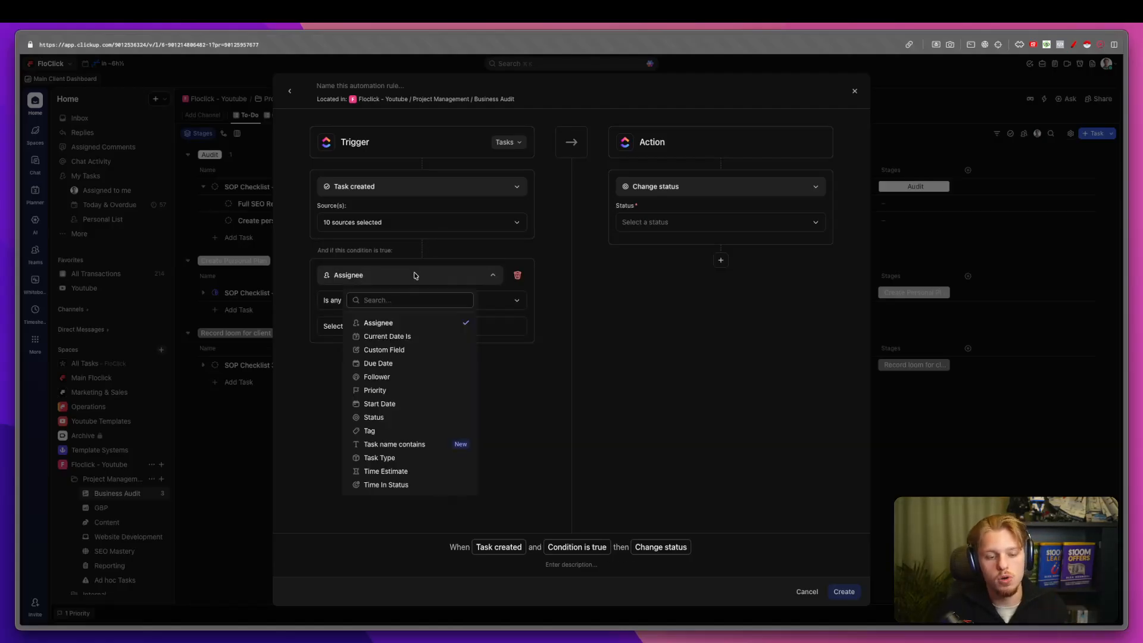
click(406, 352)
click(416, 300)
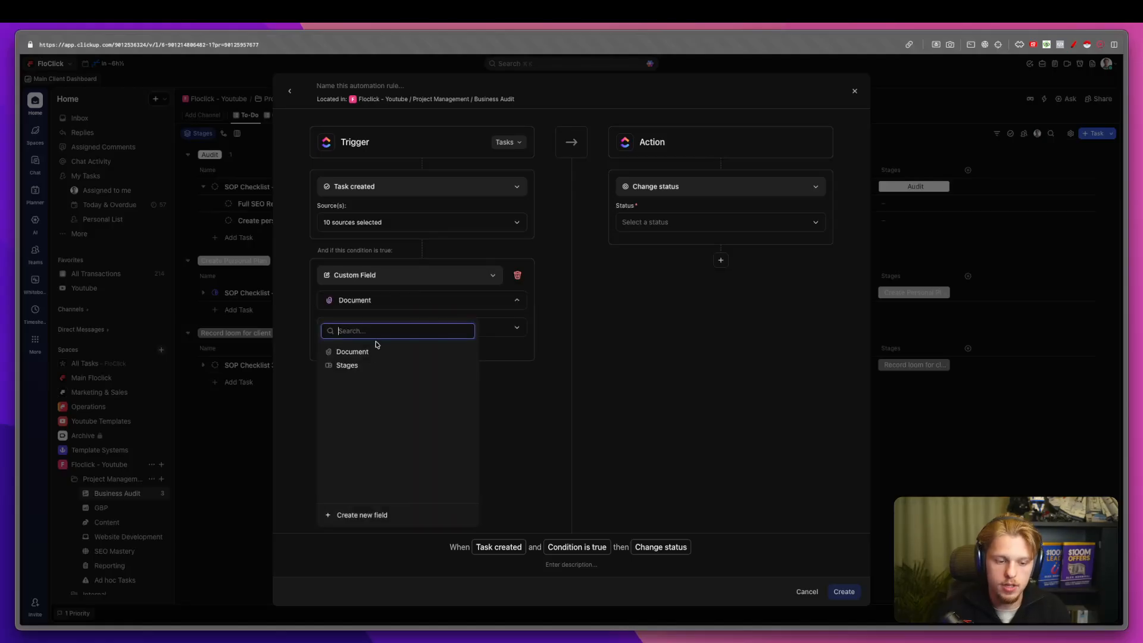
click(354, 365)
click(359, 329)
click(355, 360)
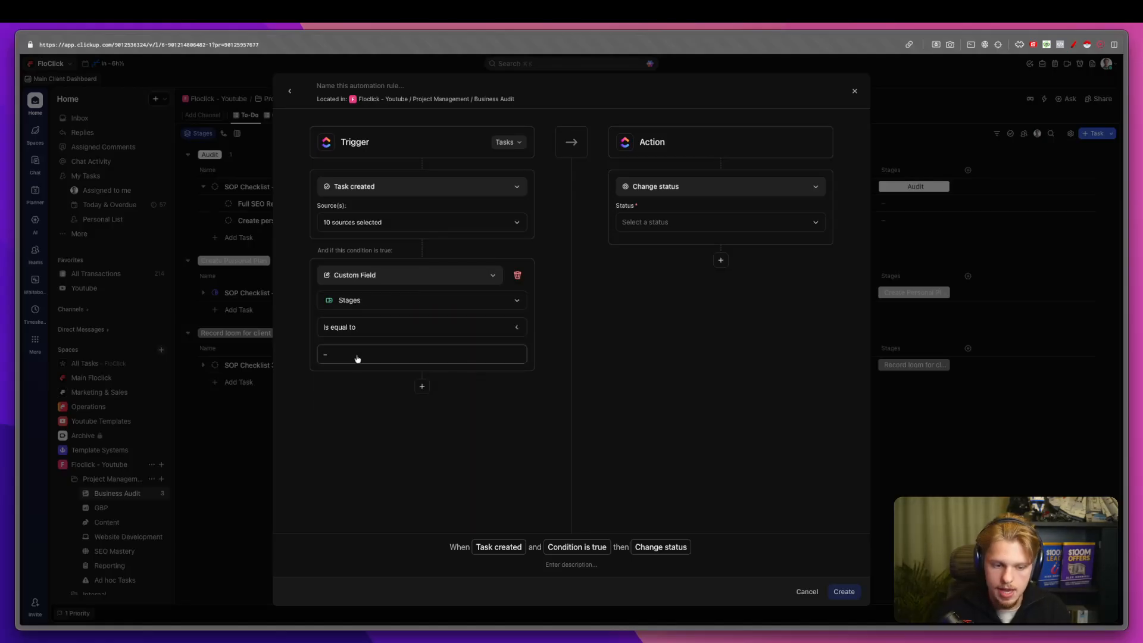
click(358, 362)
click(368, 413)
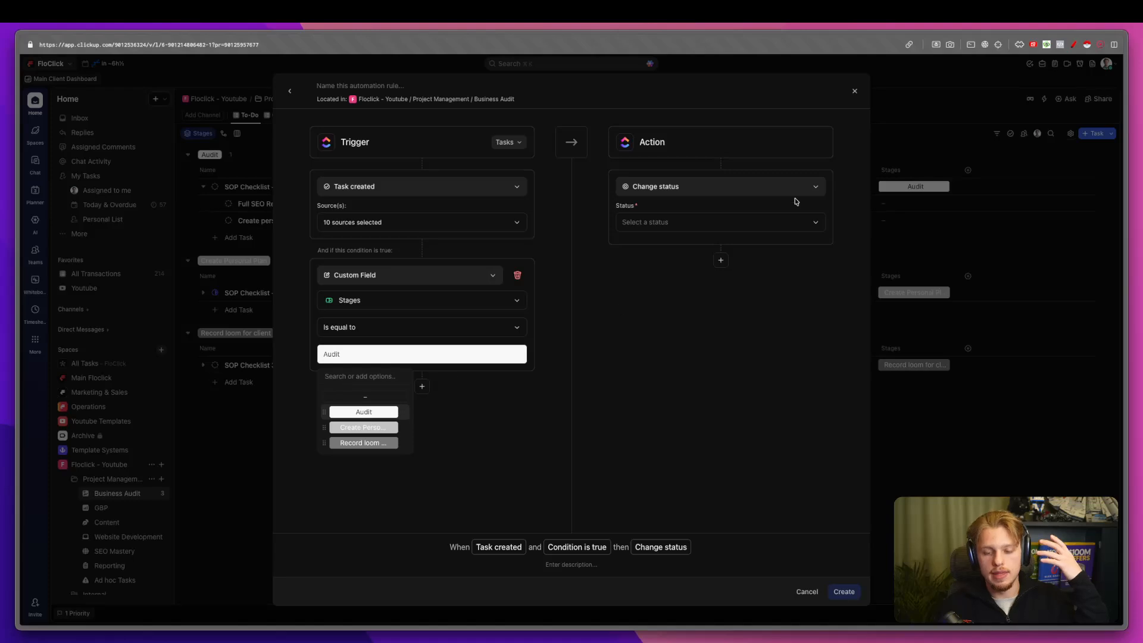
click(701, 289)
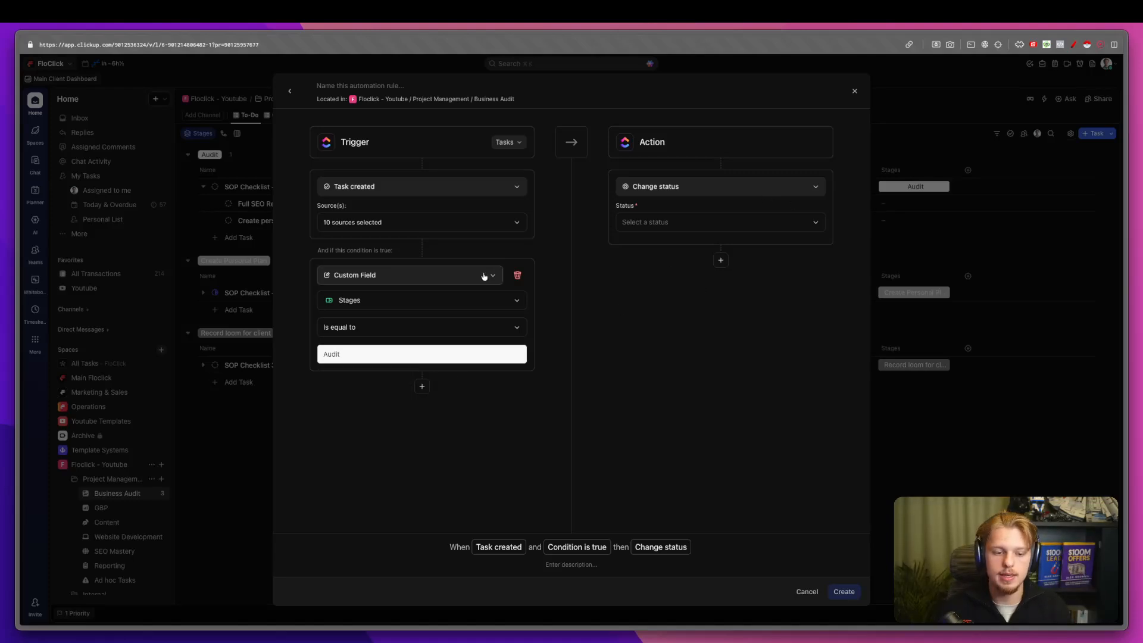
Underline the Audit group heading with the screen pen, clear the mark and delete the Stages condition from the trigger.
key(ctrl+alt+a)
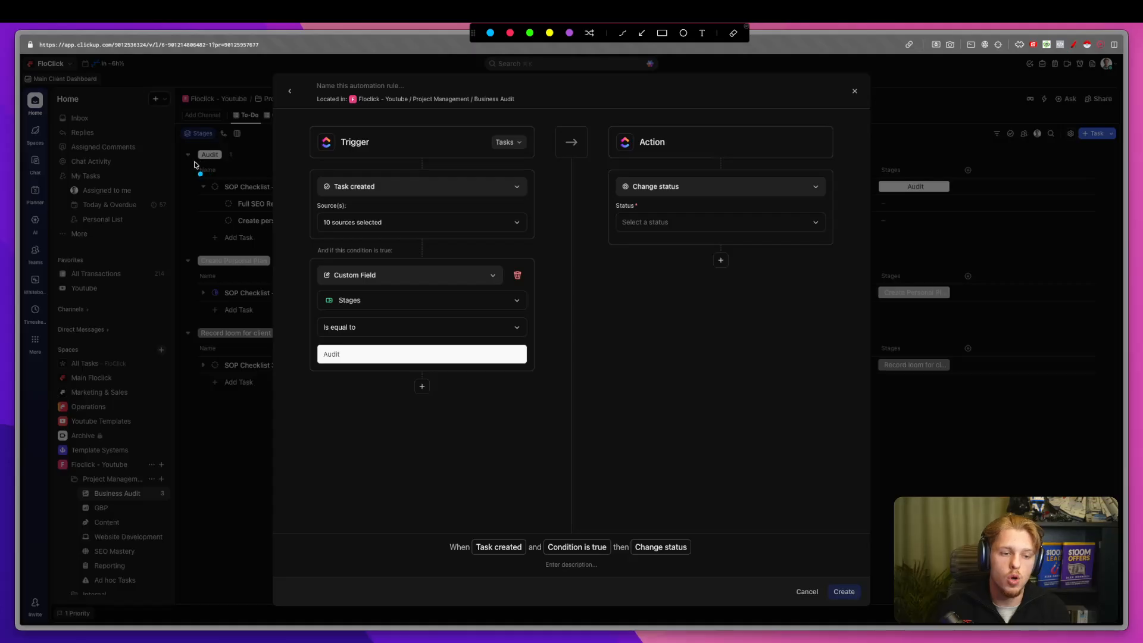
drag(195, 165, 219, 166)
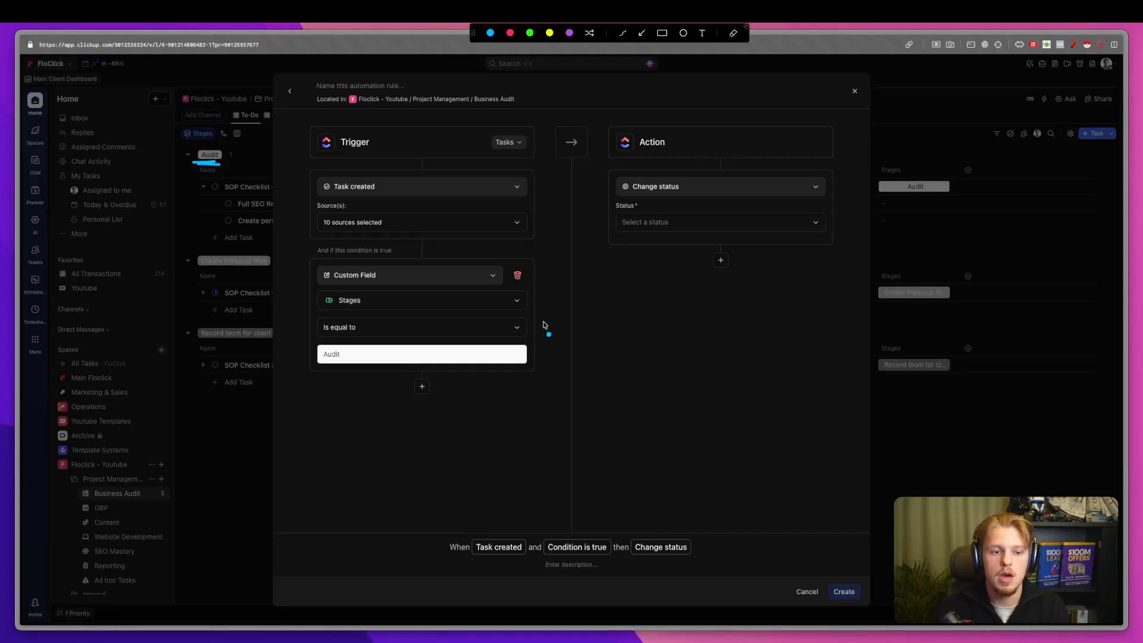
key(Escape)
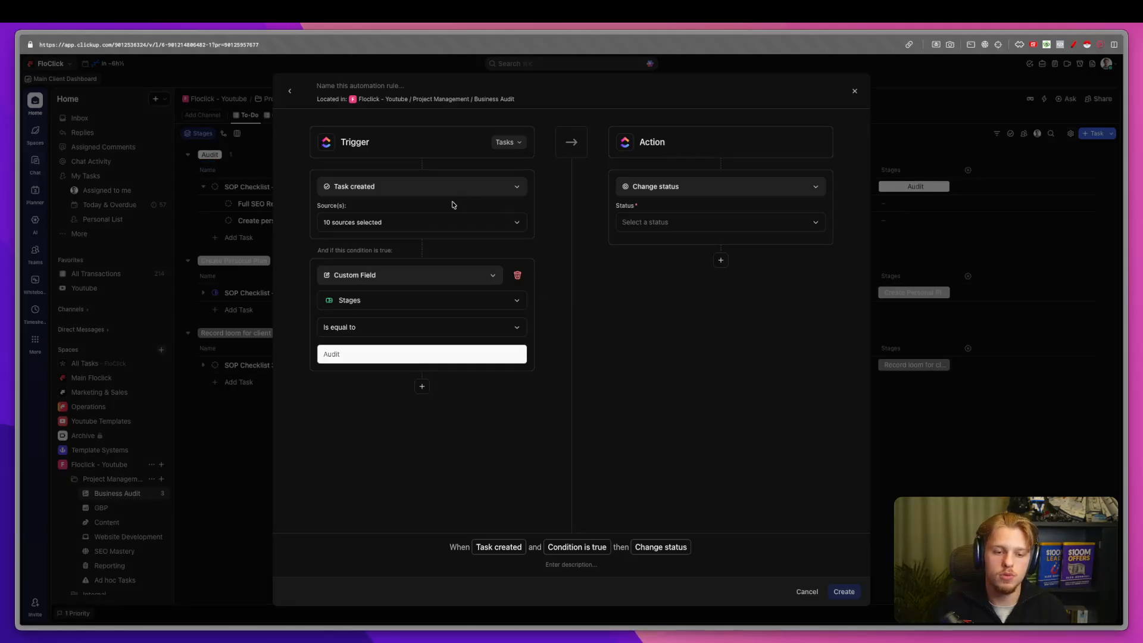
click(517, 275)
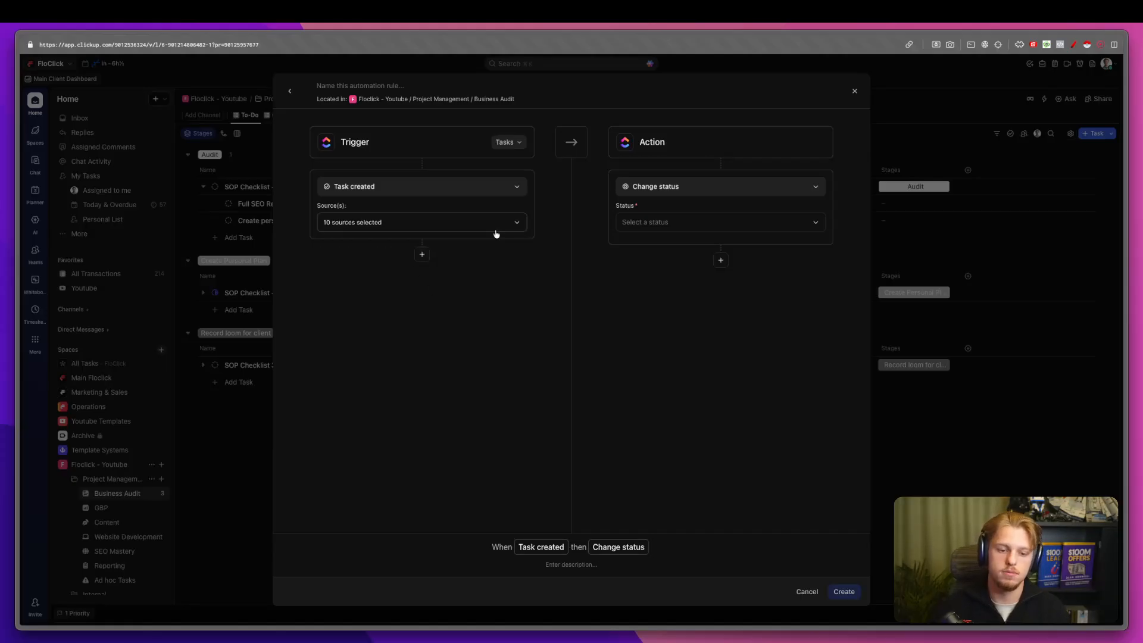
Set the action to Create a subtask with the name "FULL SEO" and create the automation.
click(647, 186)
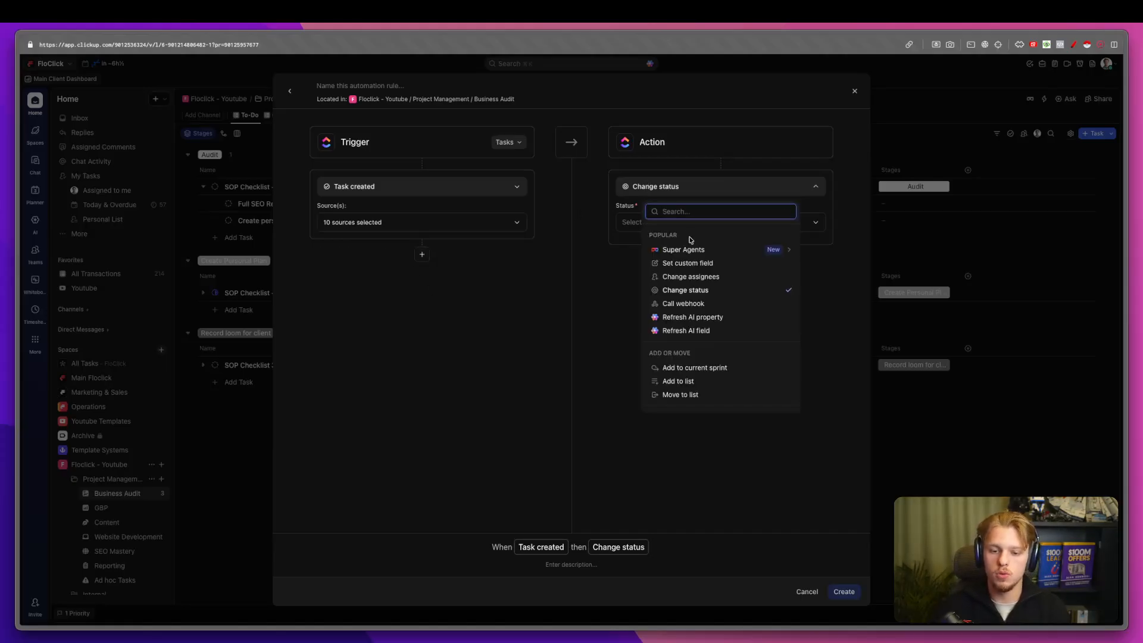
text(crea)
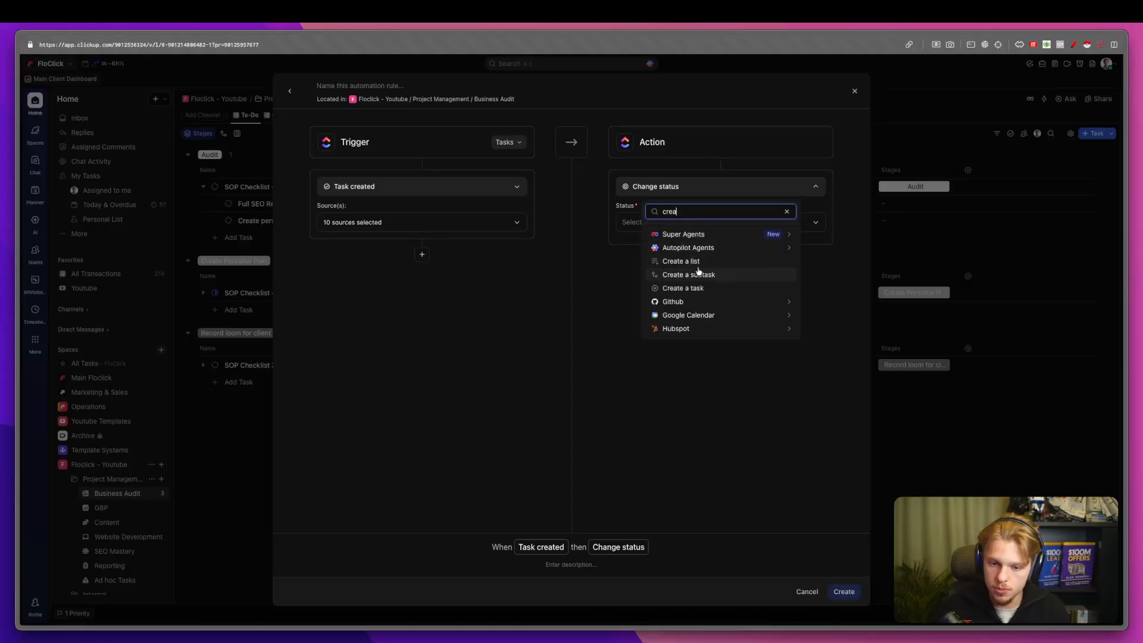
click(697, 272)
click(649, 259)
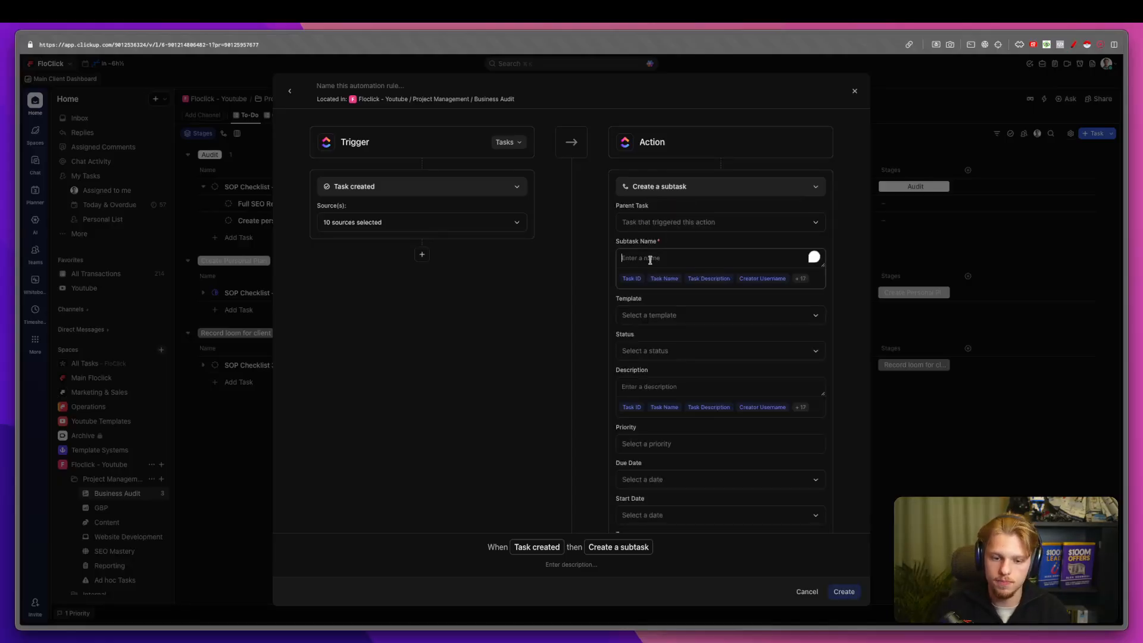
text(Fu)
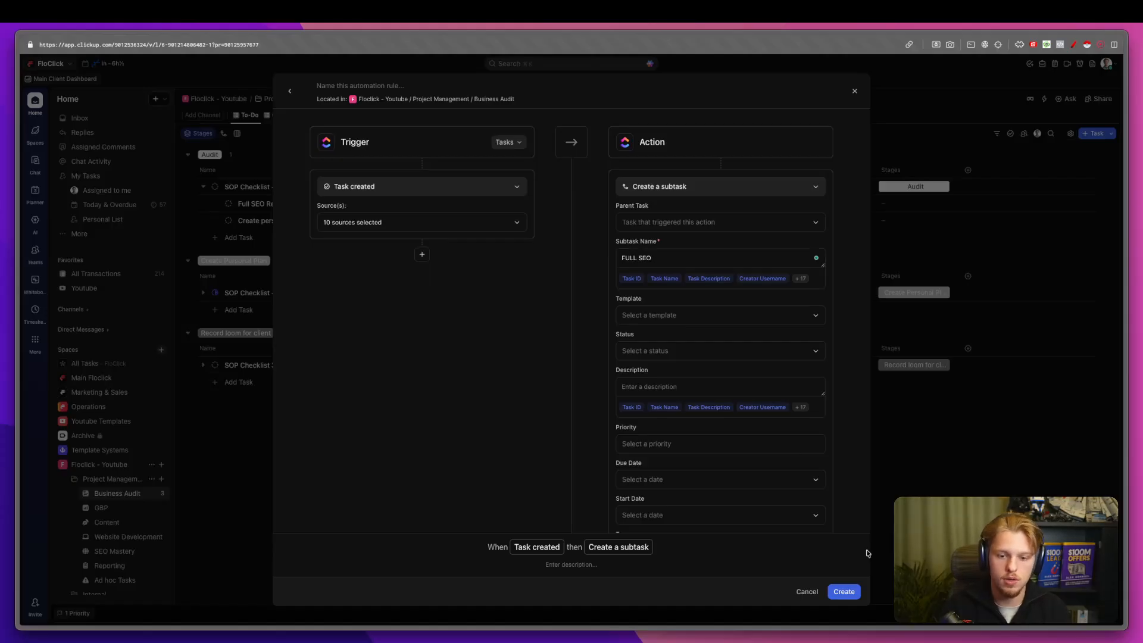
click(848, 594)
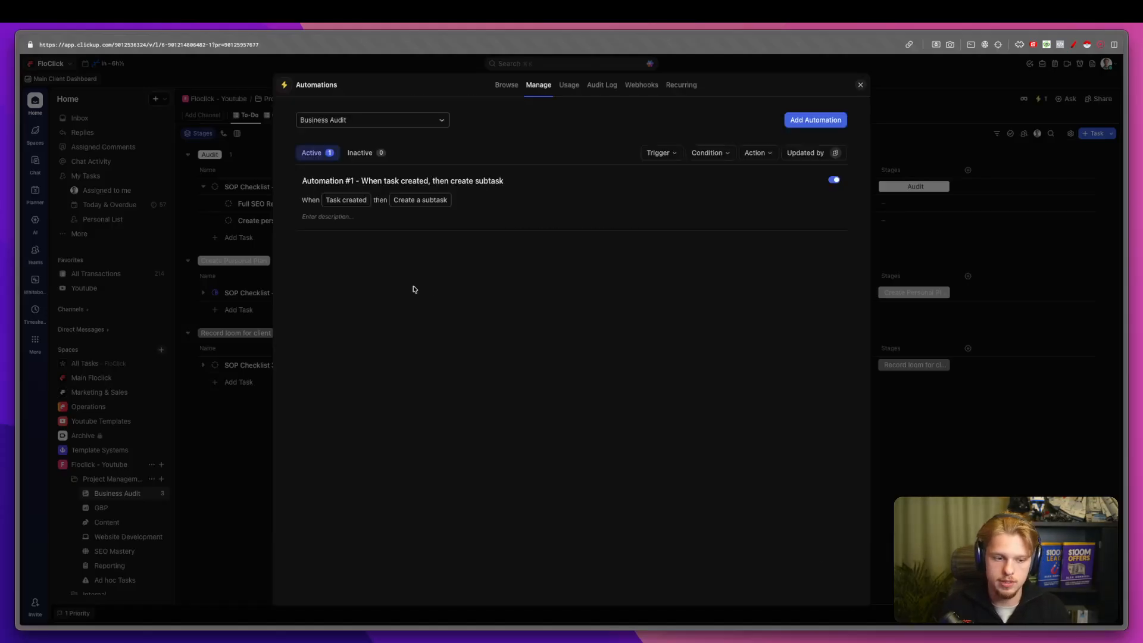
Close the automations window and copy the name of the "Full SEO Report & Rankings" subtask in the Audit group.
click(256, 295)
triple_click(346, 201)
key(ctrl+c)
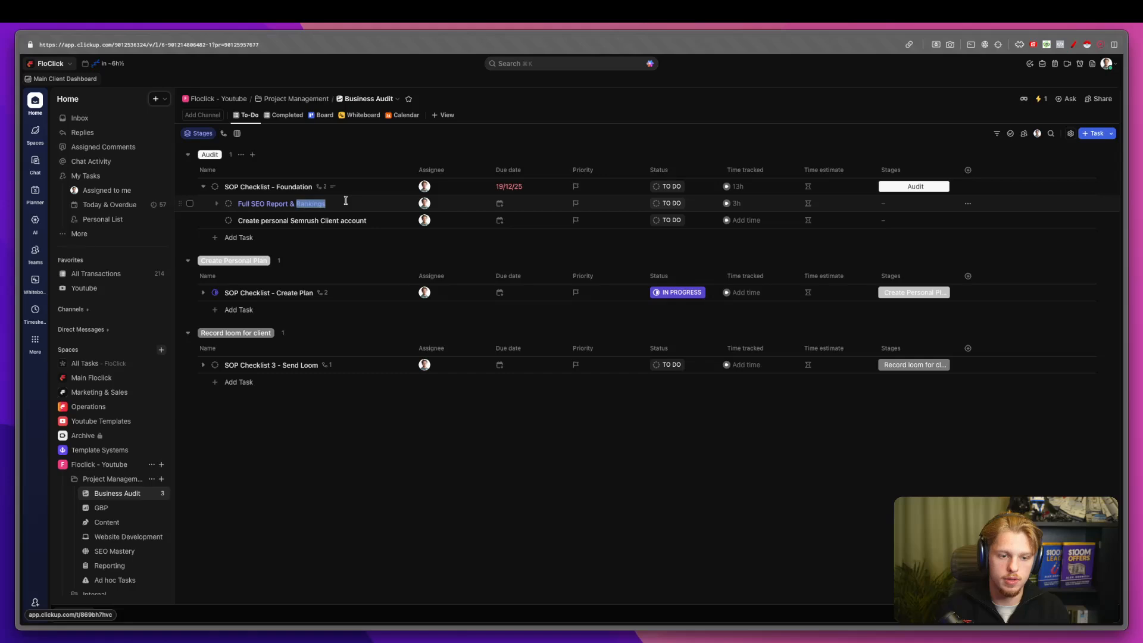
click(360, 156)
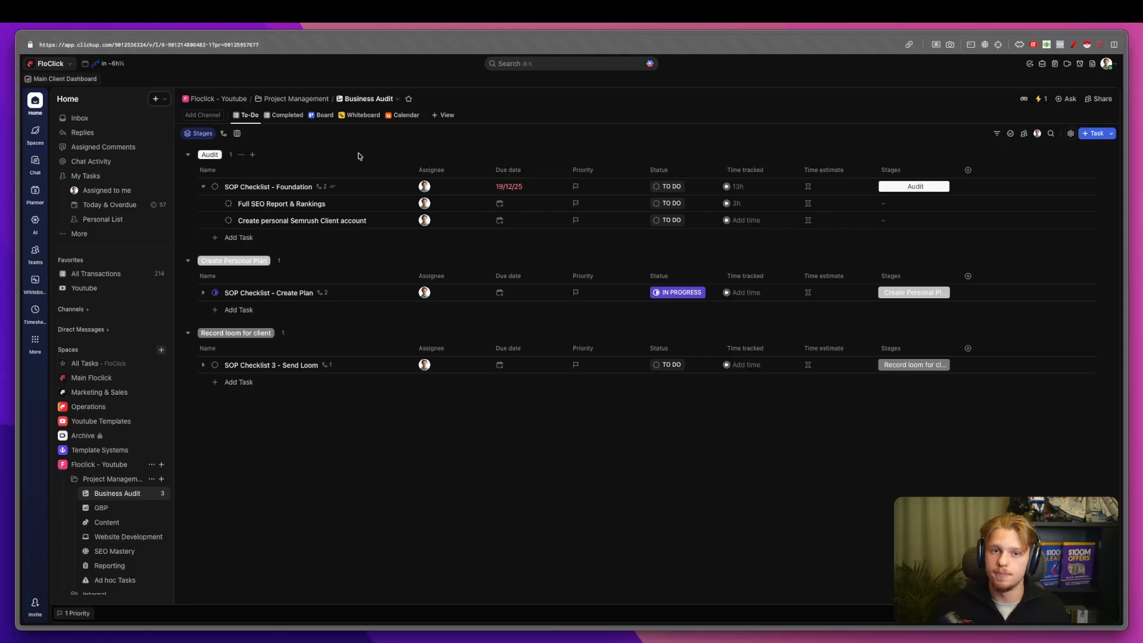
Reopen the Business Audit list's automation for editing and replace its subtask name with "Full SEO Report & Rankings".
click(1041, 98)
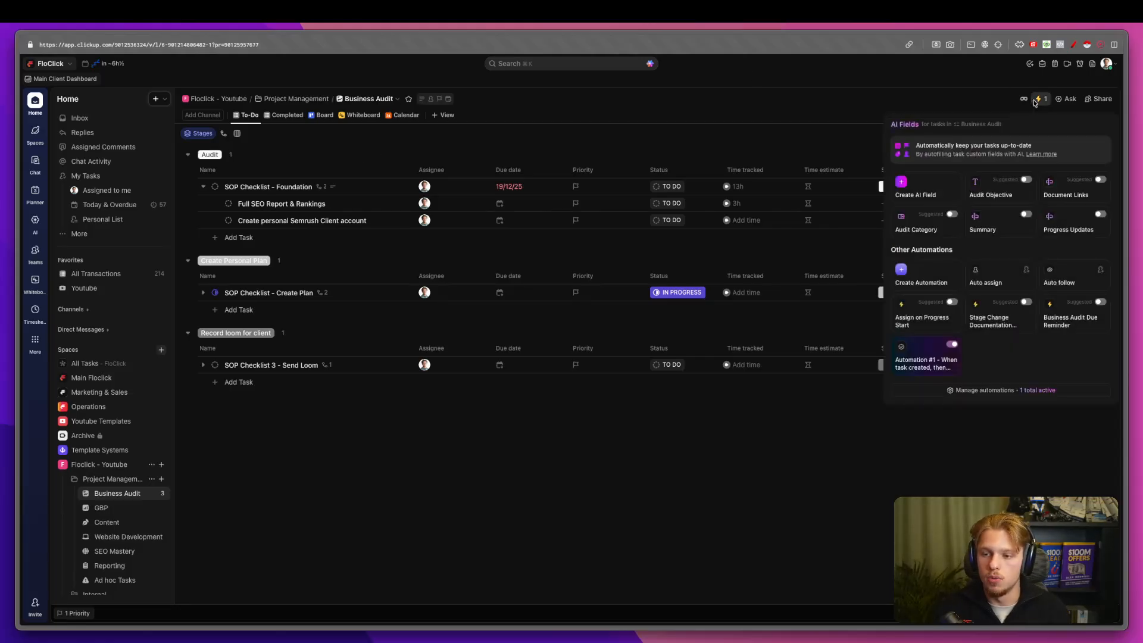
click(975, 391)
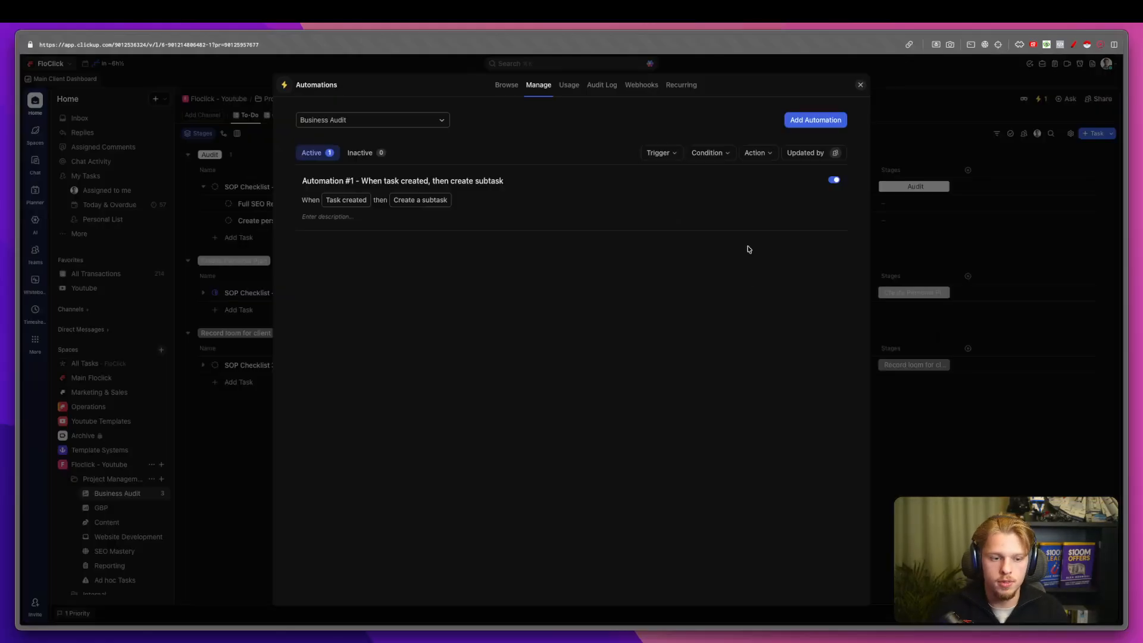
click(720, 180)
click(649, 257)
key(ctrl+a)
key(ctrl+v)
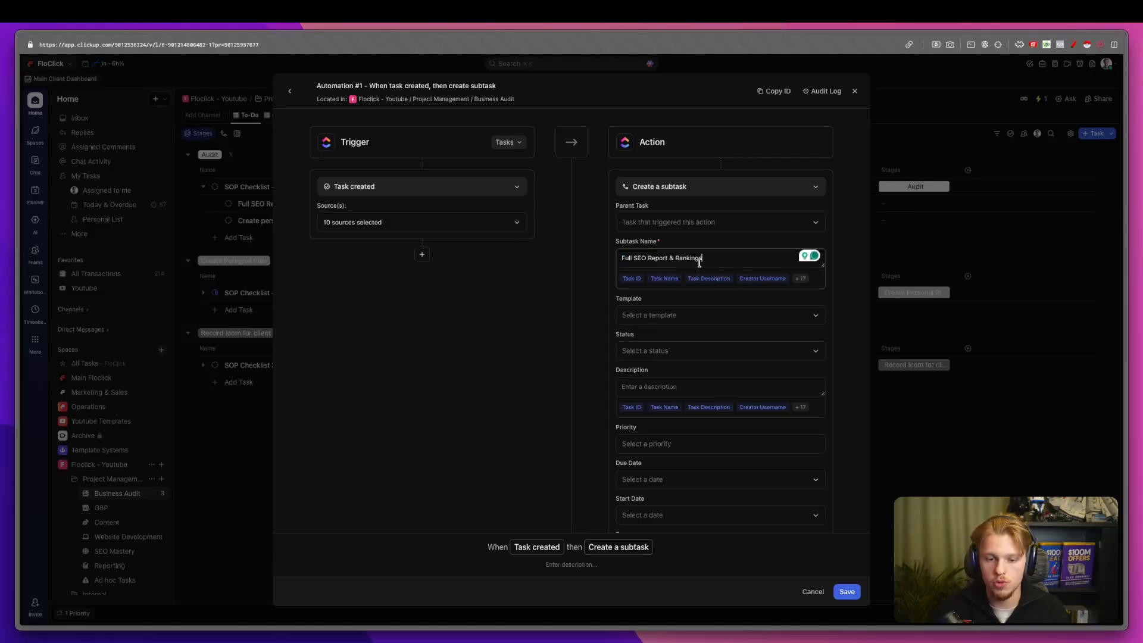
Set the assignee of the automation's "Full SEO Report & Rankings" subtask to Me.
scroll(700, 276, down, 1)
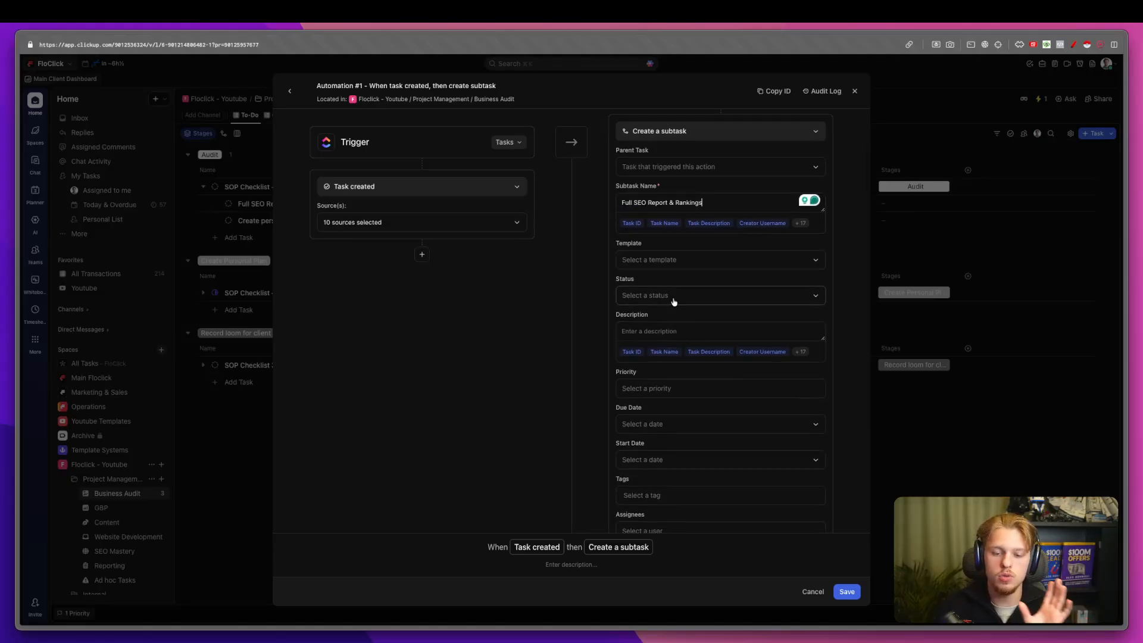
scroll(673, 301, down, 3)
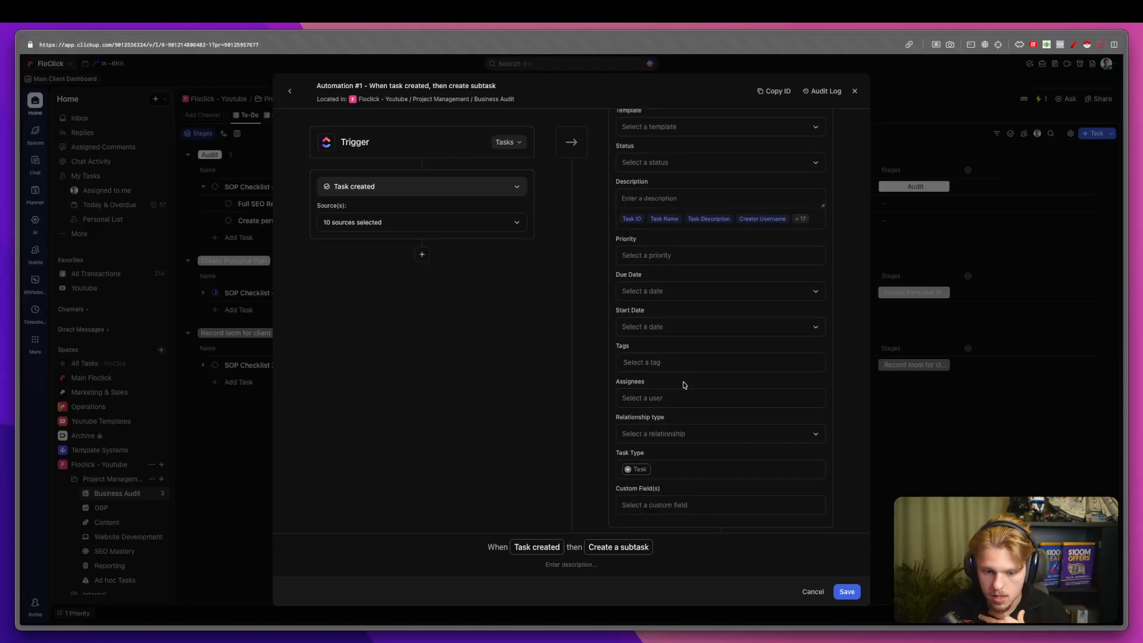
scroll(662, 375, up, 3)
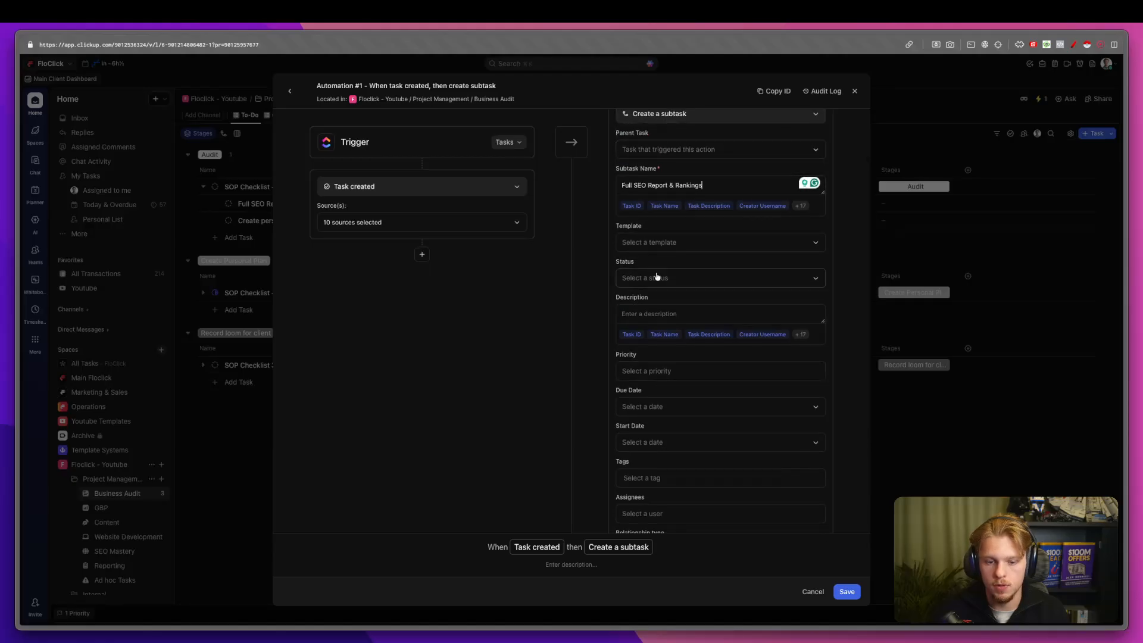
scroll(679, 298, down, 2)
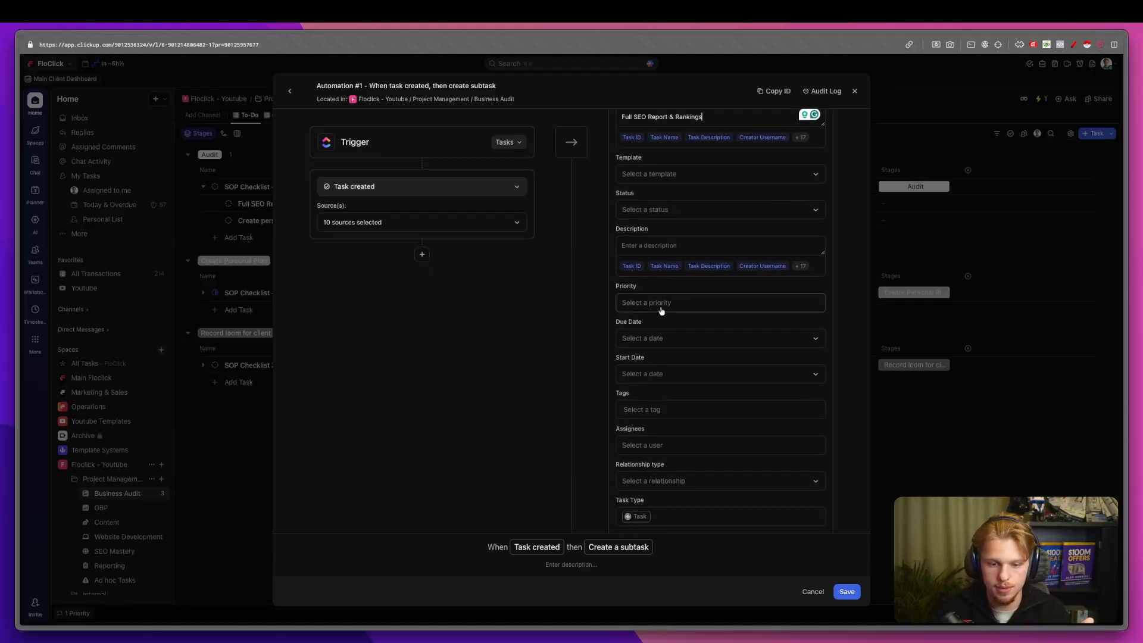
scroll(658, 331, down, 3)
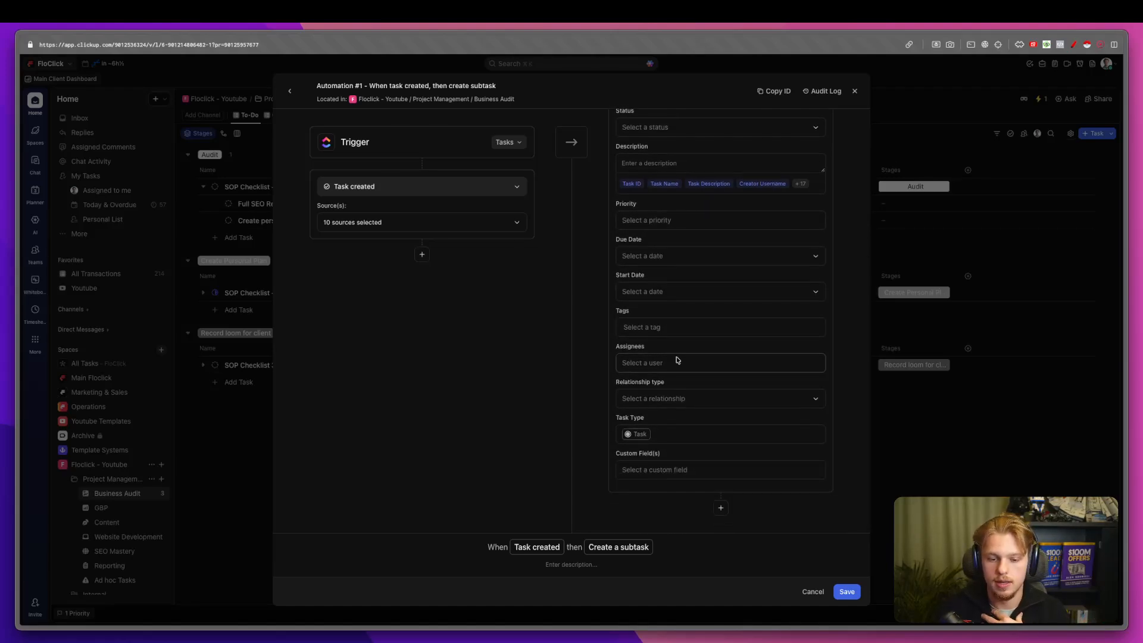
click(676, 365)
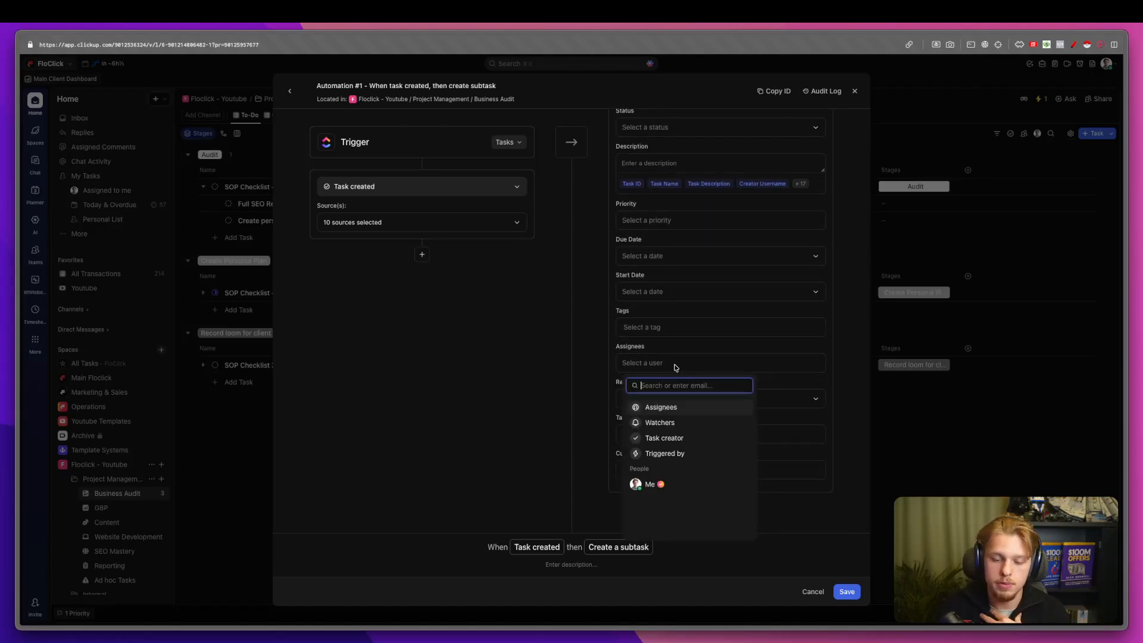
click(690, 483)
click(542, 423)
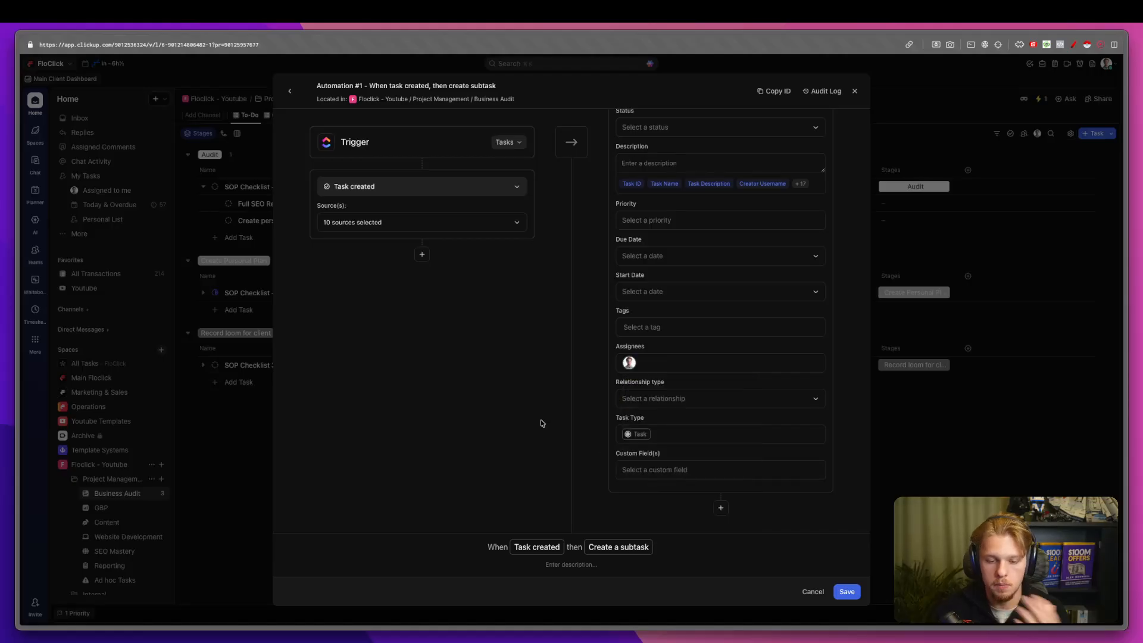
Add a second Create a subtask action named "Create the personal plan", save the automation and return to the list.
click(720, 507)
click(681, 441)
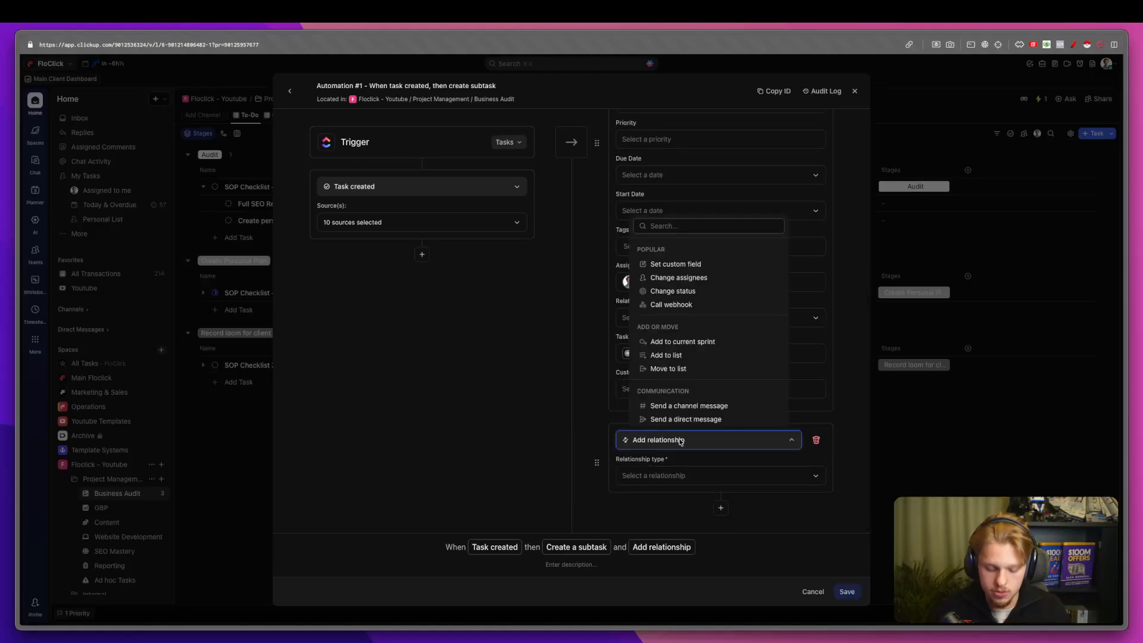
text(crea)
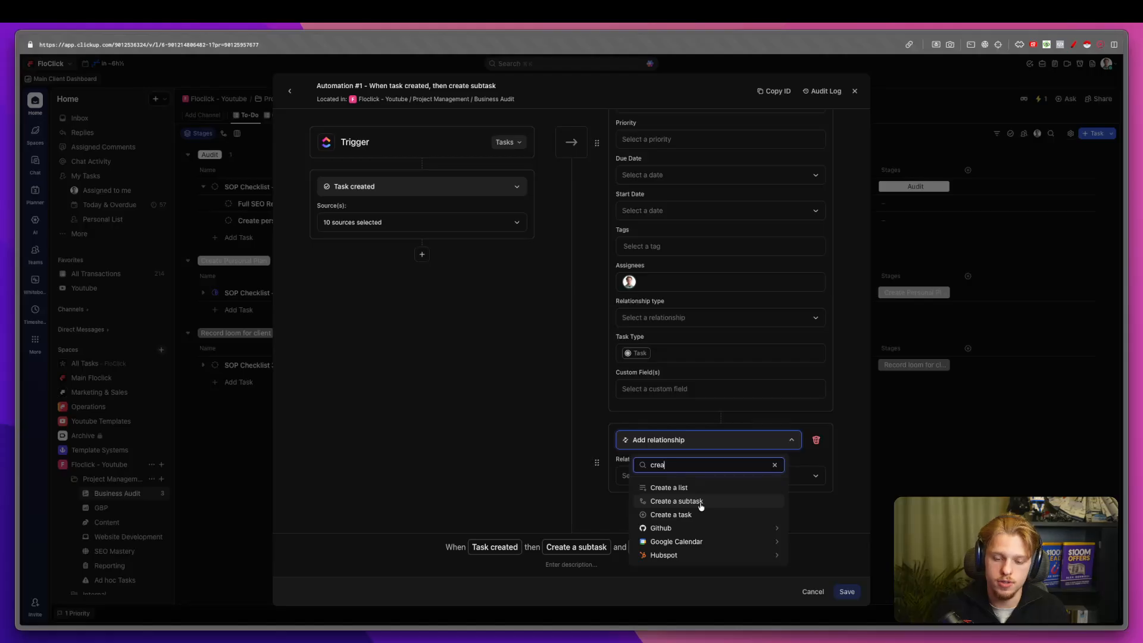
click(677, 502)
scroll(661, 488, down, 1)
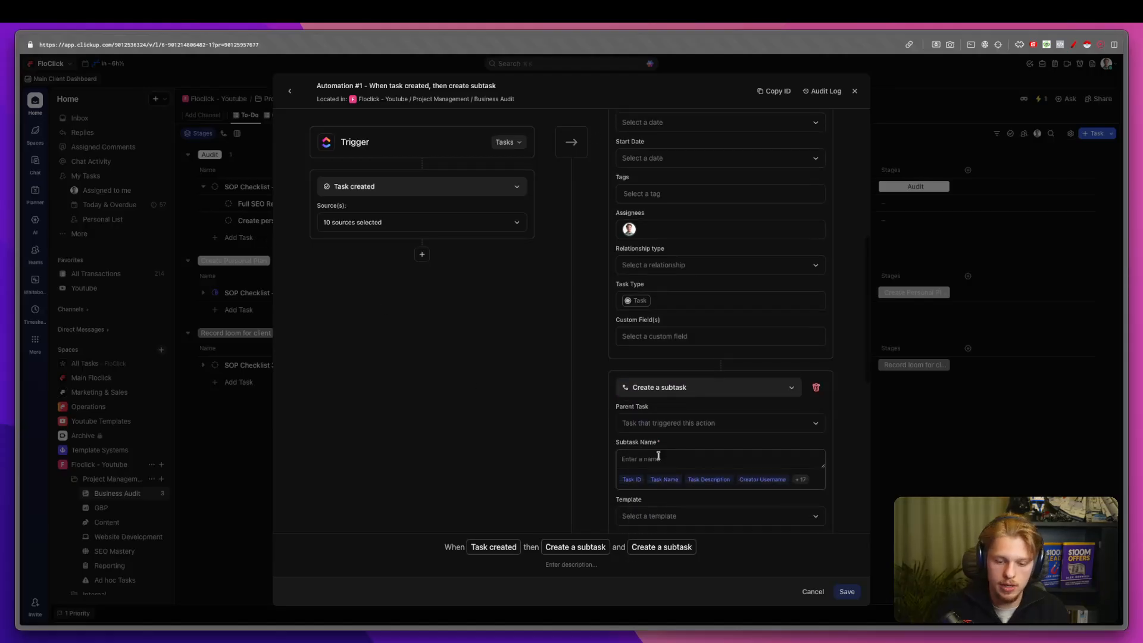
click(654, 457)
text(Create the per)
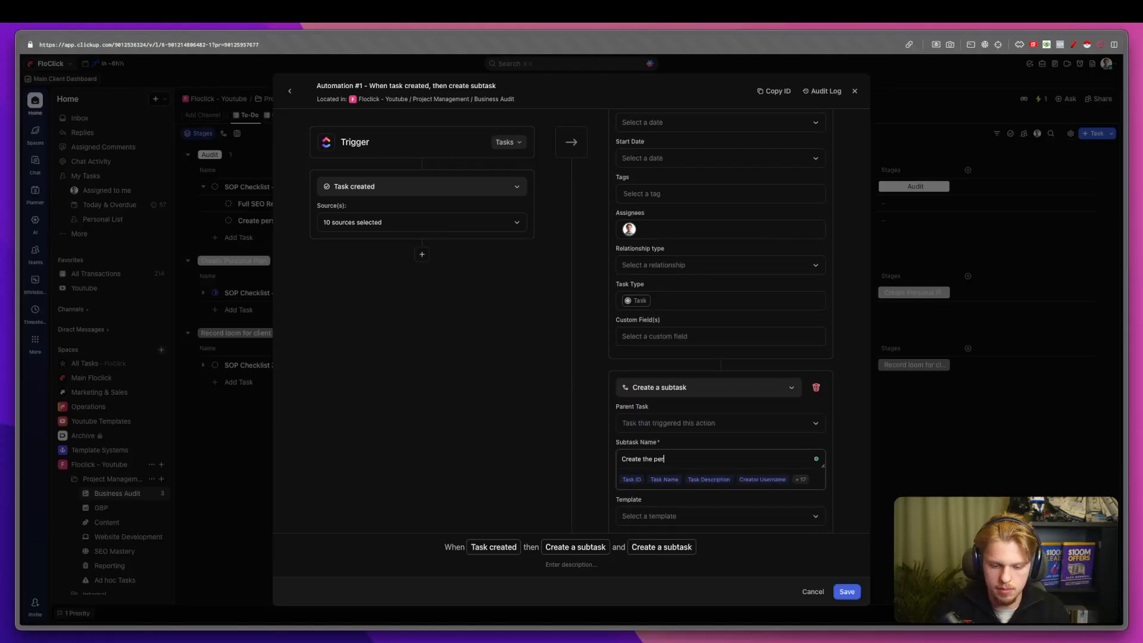
text(sonal plan)
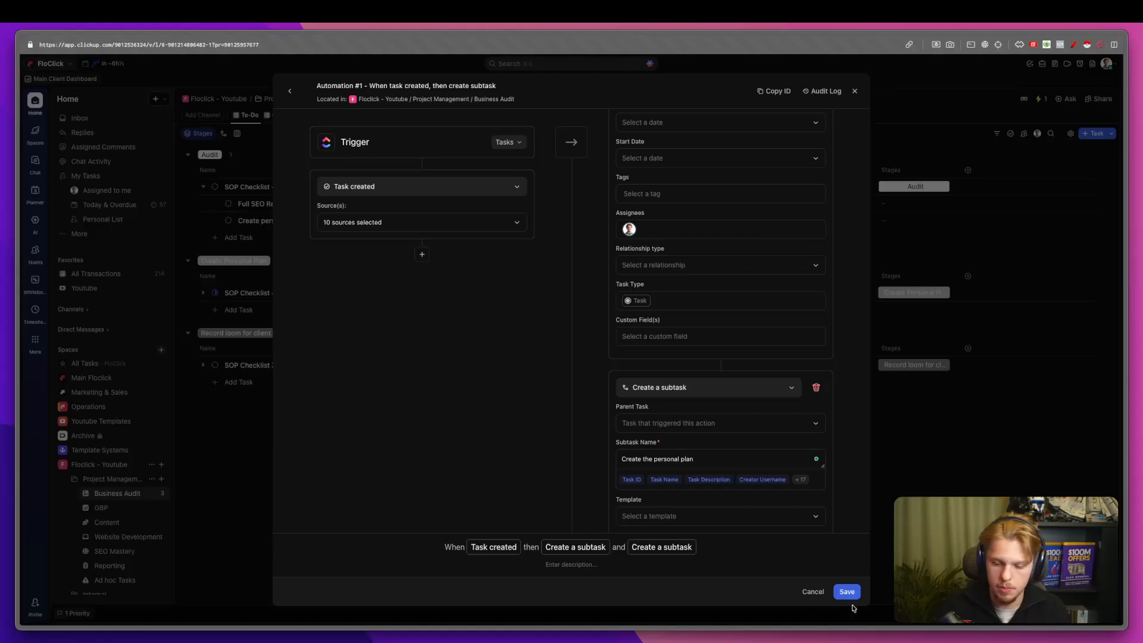
click(847, 591)
click(209, 255)
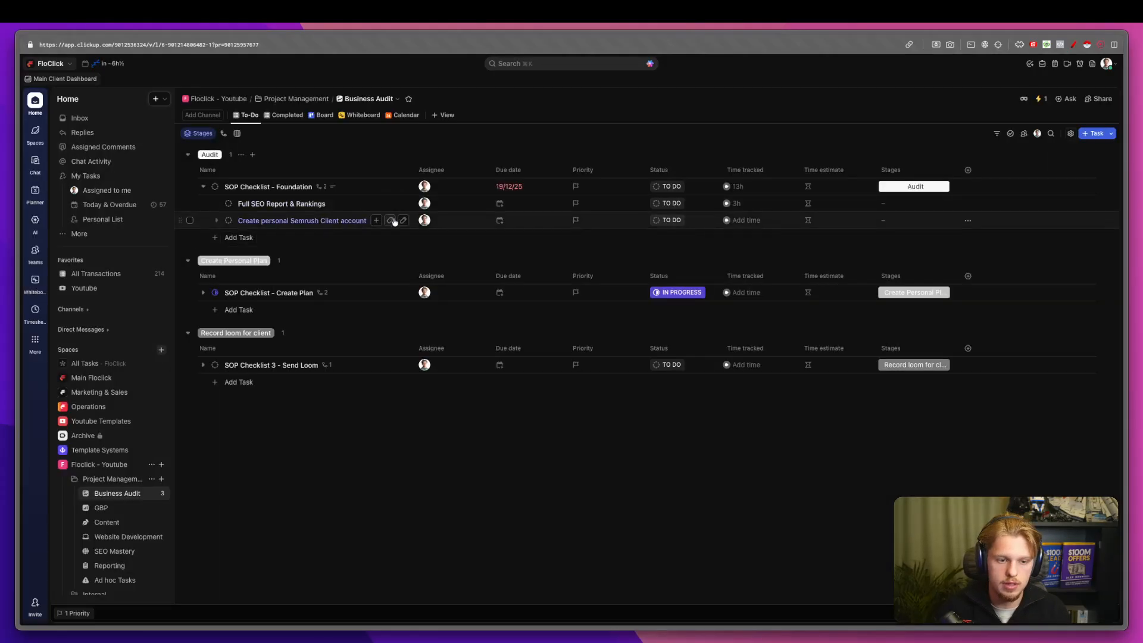
Copy the name of the "Create personal Semrush Client account" subtask in the Audit group.
click(401, 221)
triple_click(361, 221)
click(614, 146)
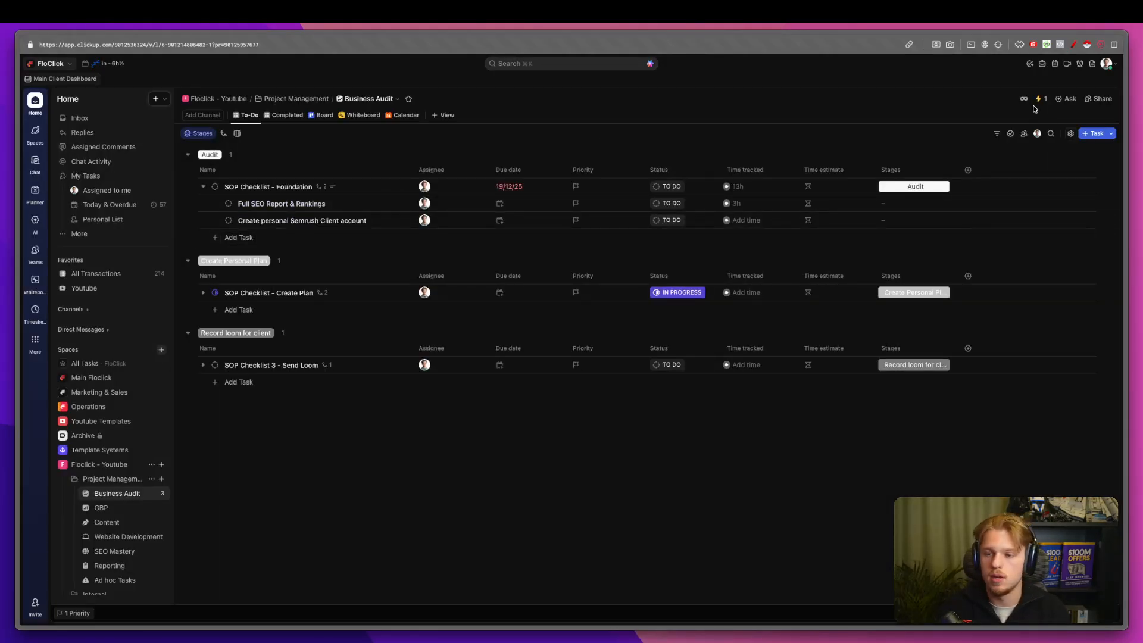
Reopen the Business Audit list's automation for editing and replace its second subtask's name with "Create personal Semrush Client account".
click(1041, 98)
click(980, 398)
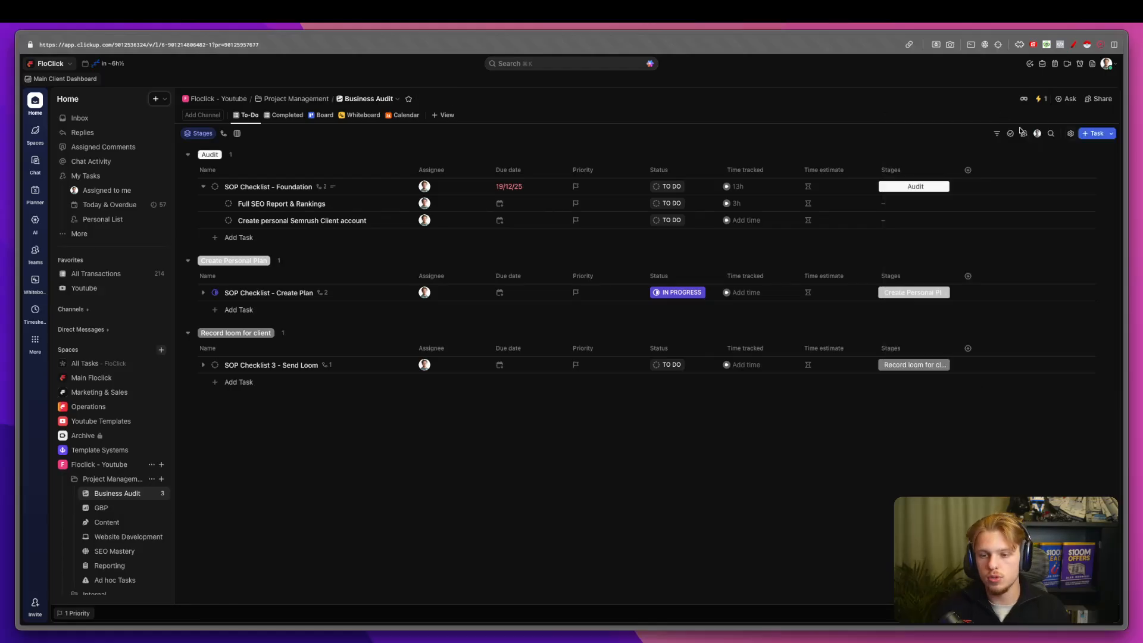
click(1041, 99)
click(1001, 391)
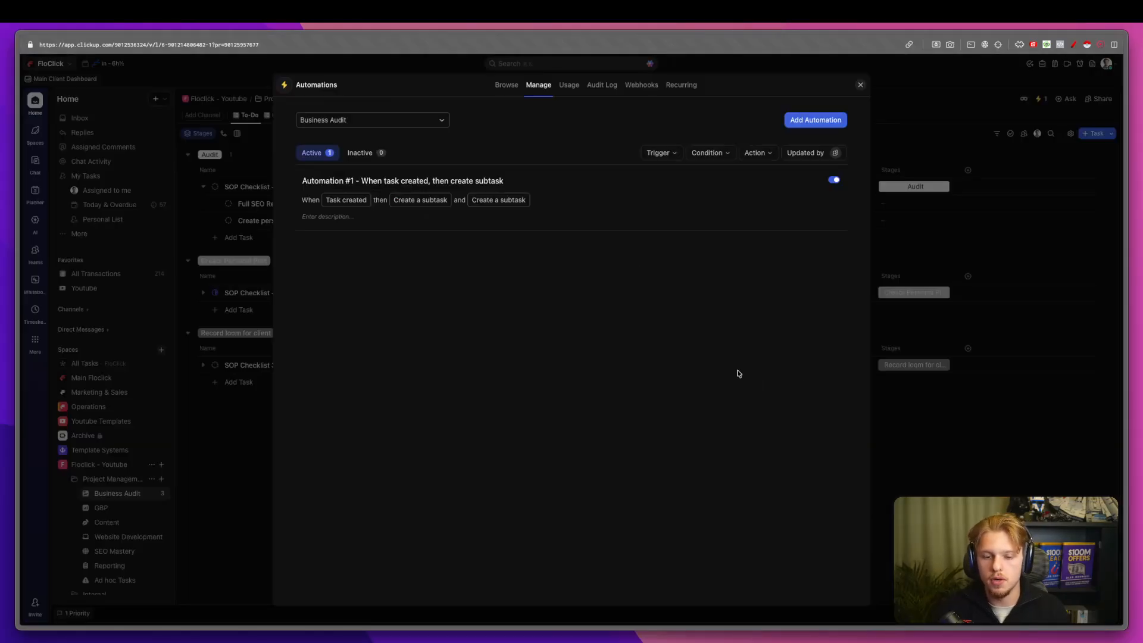
click(595, 203)
scroll(673, 364, up, 3)
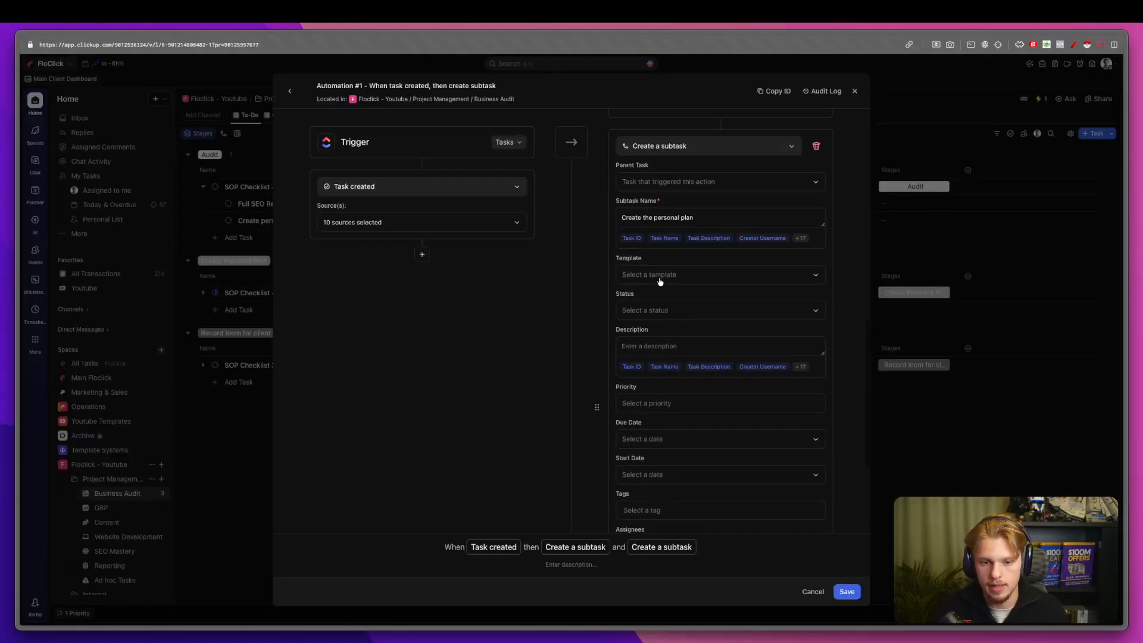
scroll(690, 357, down, 5)
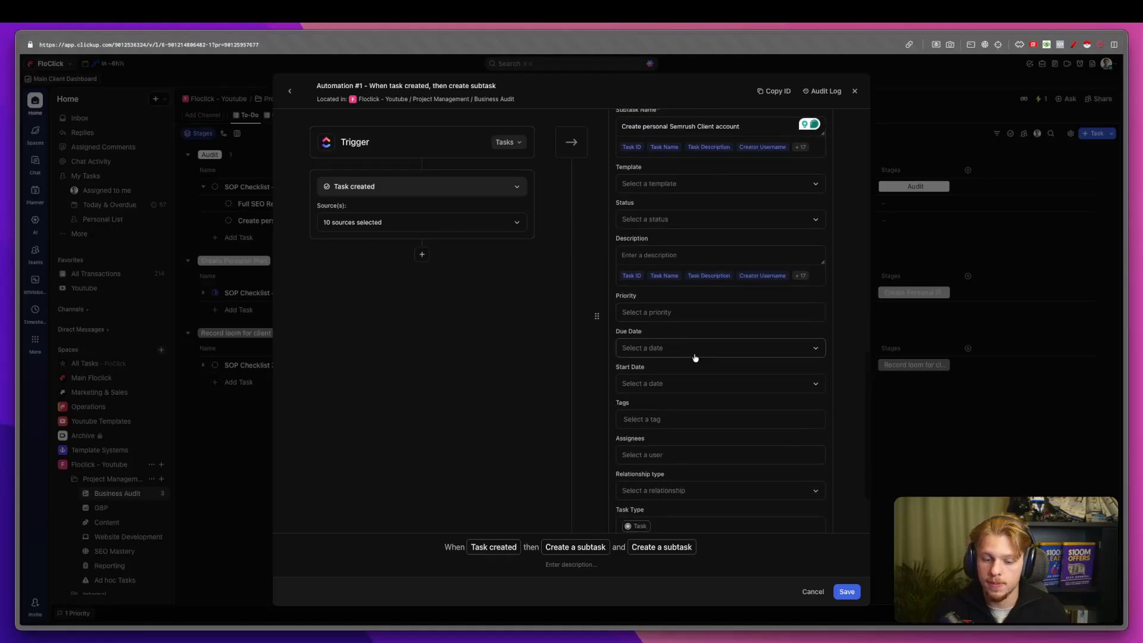
Set the assignee of the automation's "Create personal Semrush Client account" subtask to Me.
click(683, 395)
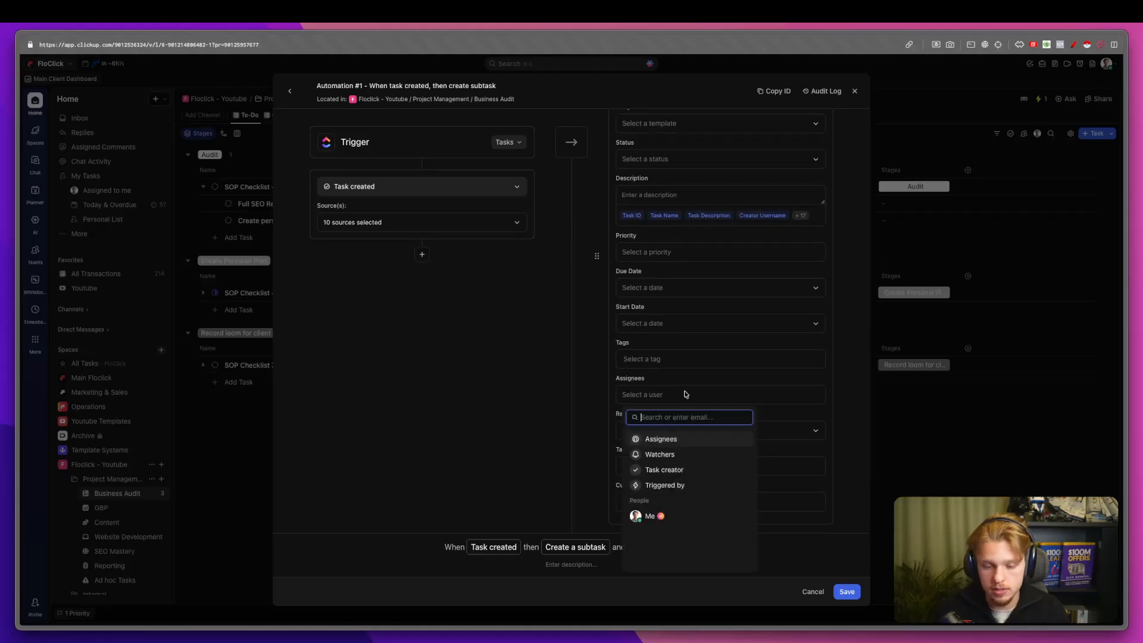
click(688, 516)
click(582, 462)
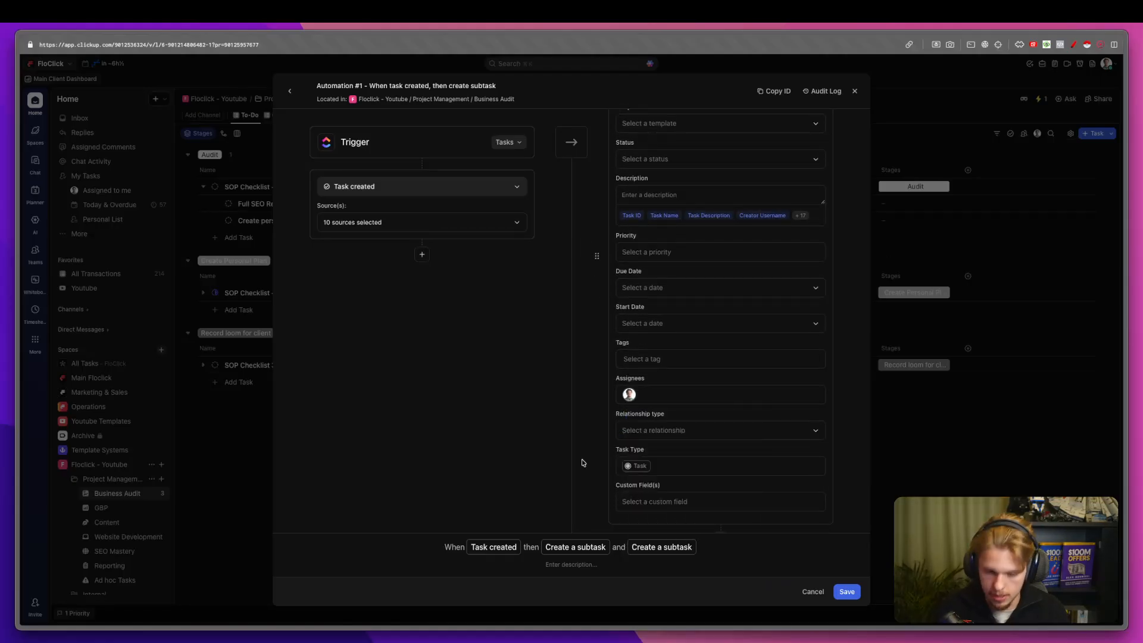
Add a Set custom field action to the automation that sets Stages to Audit, and save the automation.
scroll(590, 459, up, 5)
scroll(690, 503, down, 5)
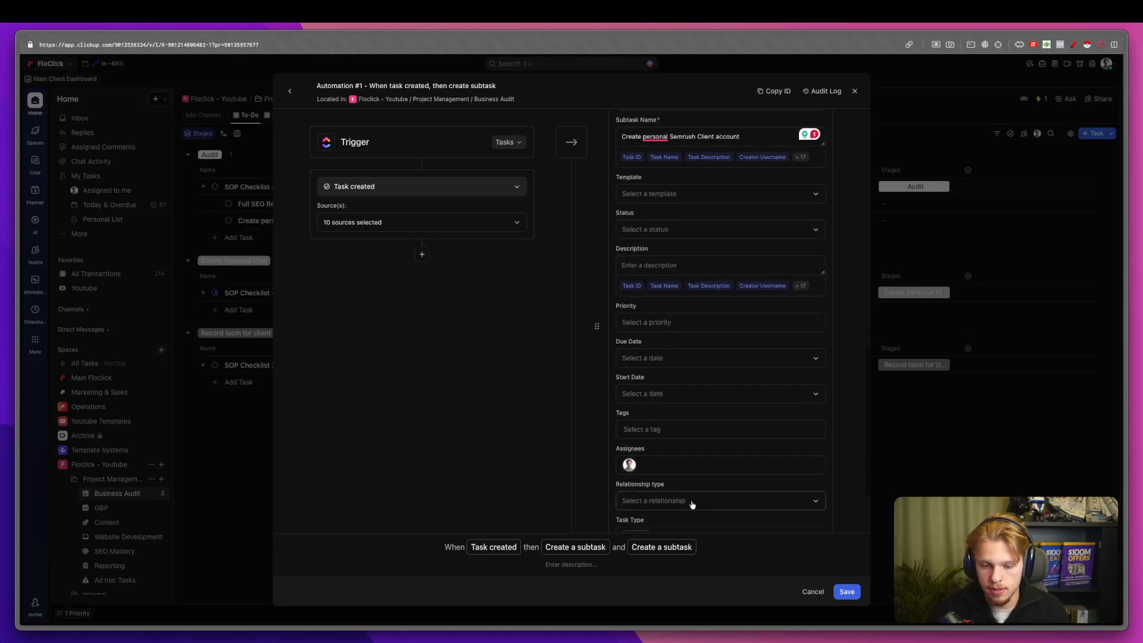
click(719, 507)
click(683, 463)
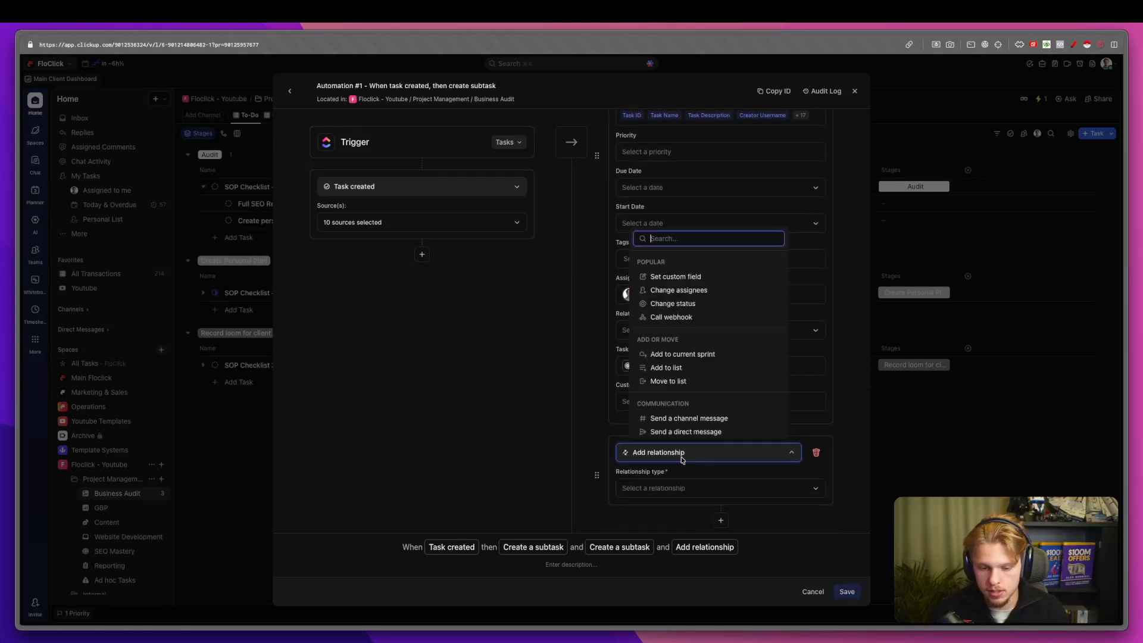
text(set)
click(689, 513)
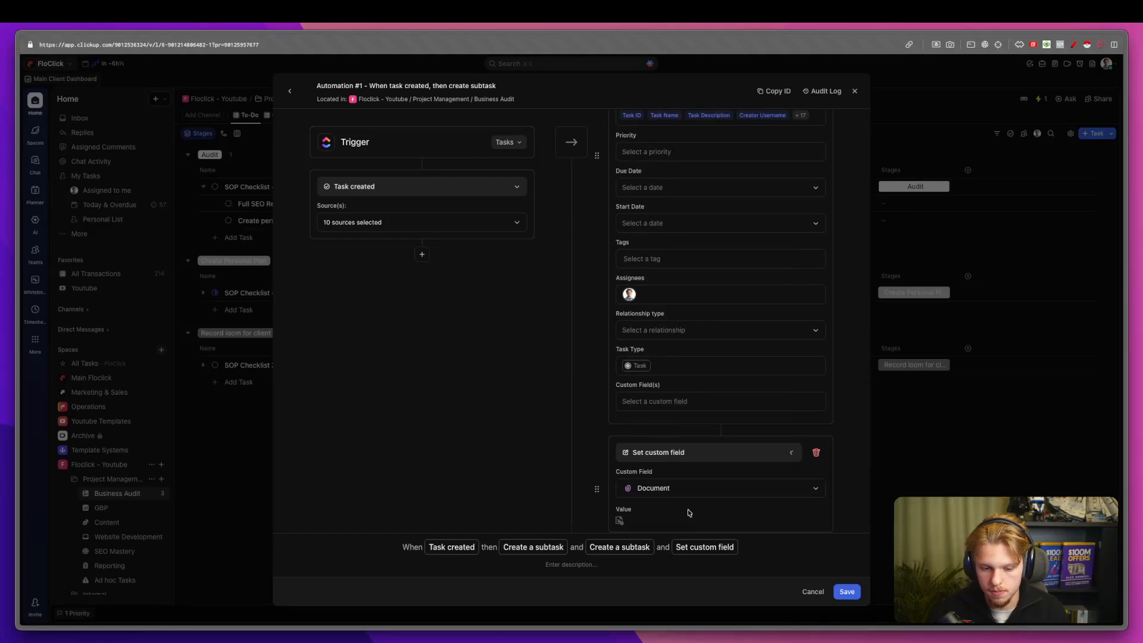
click(667, 455)
click(668, 462)
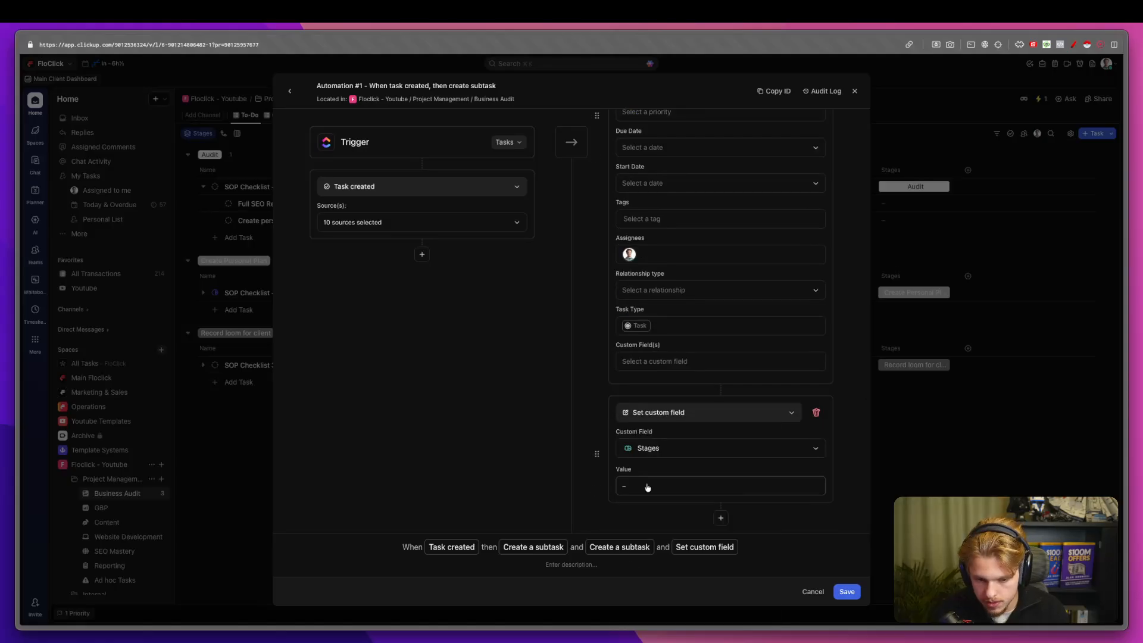
click(677, 492)
click(677, 547)
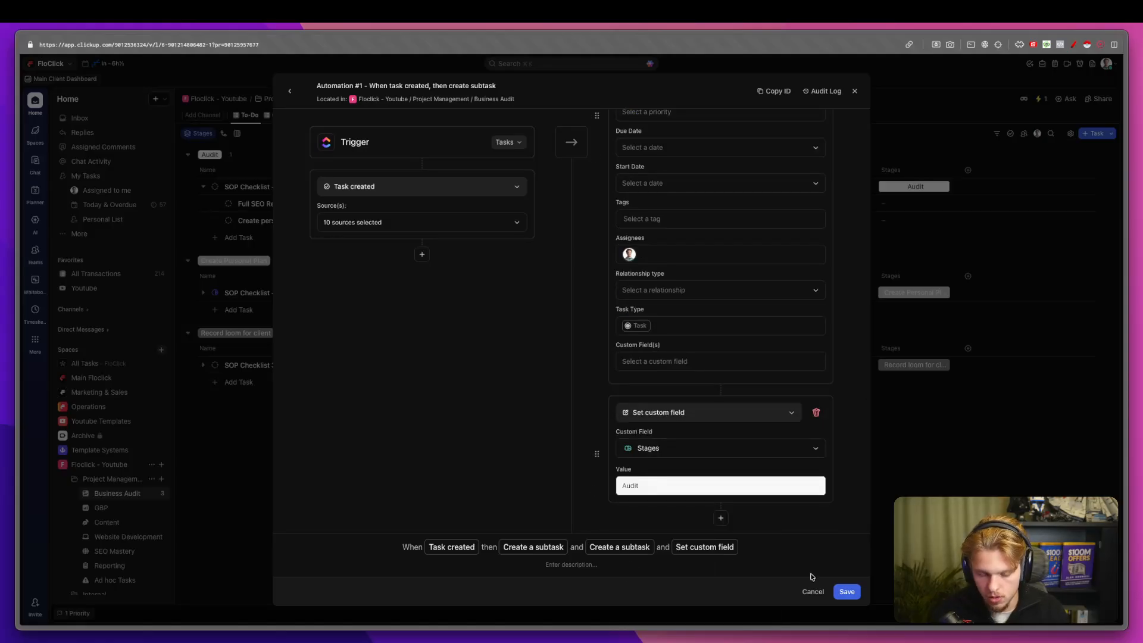
click(843, 591)
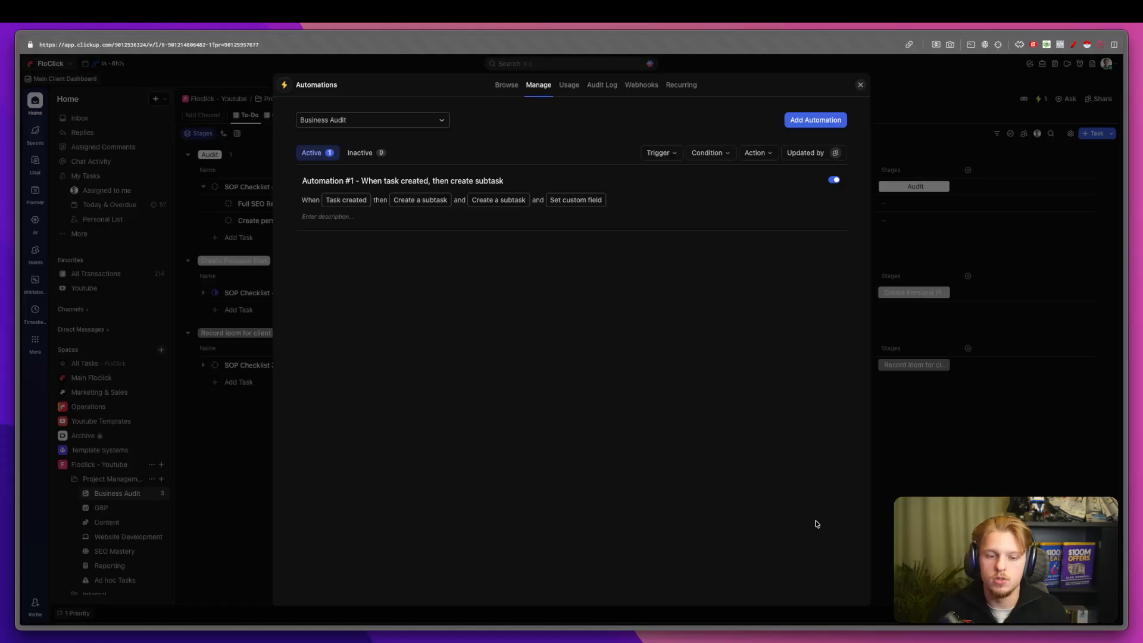
Reopen the automation and add a Custom Field condition on Stages below the Task created trigger.
click(727, 220)
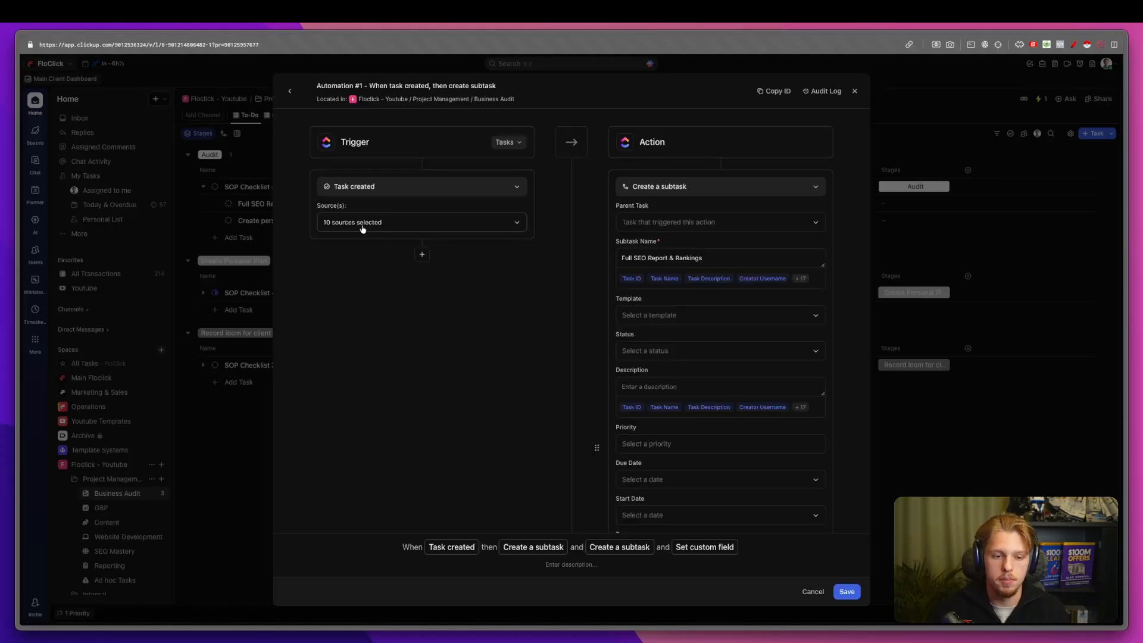
click(424, 252)
click(375, 275)
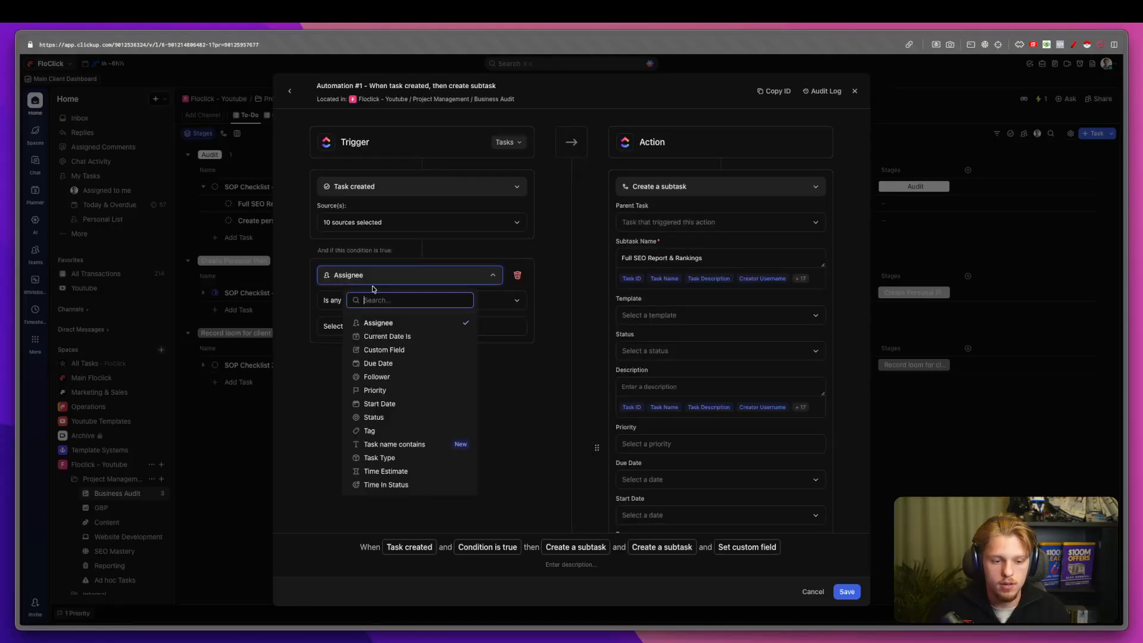
text(cu)
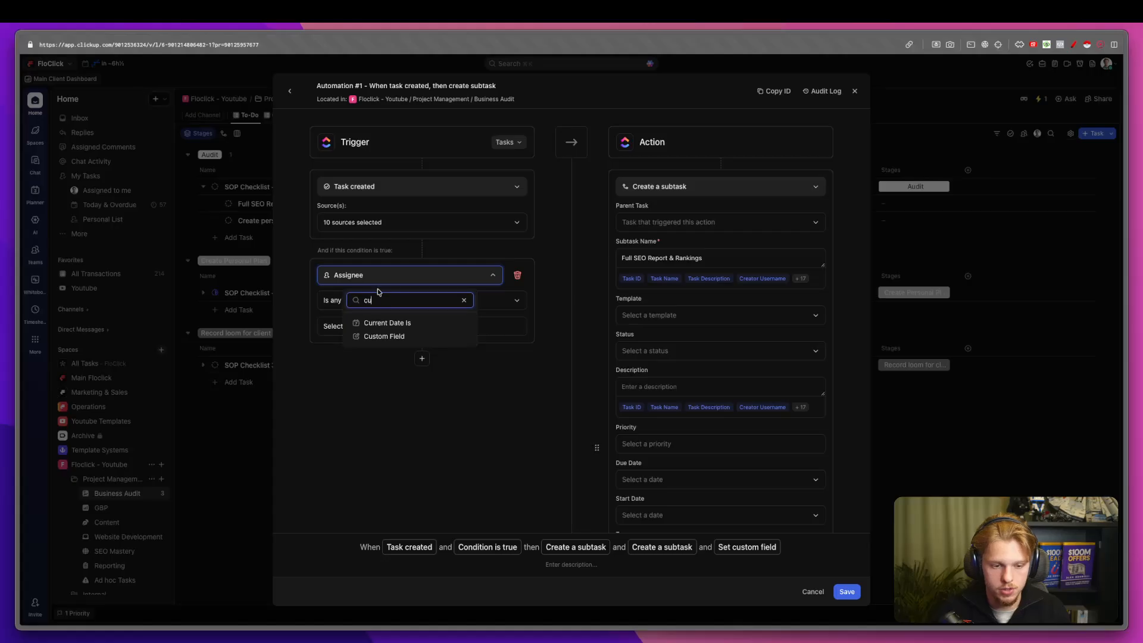
click(384, 323)
click(350, 278)
text(c)
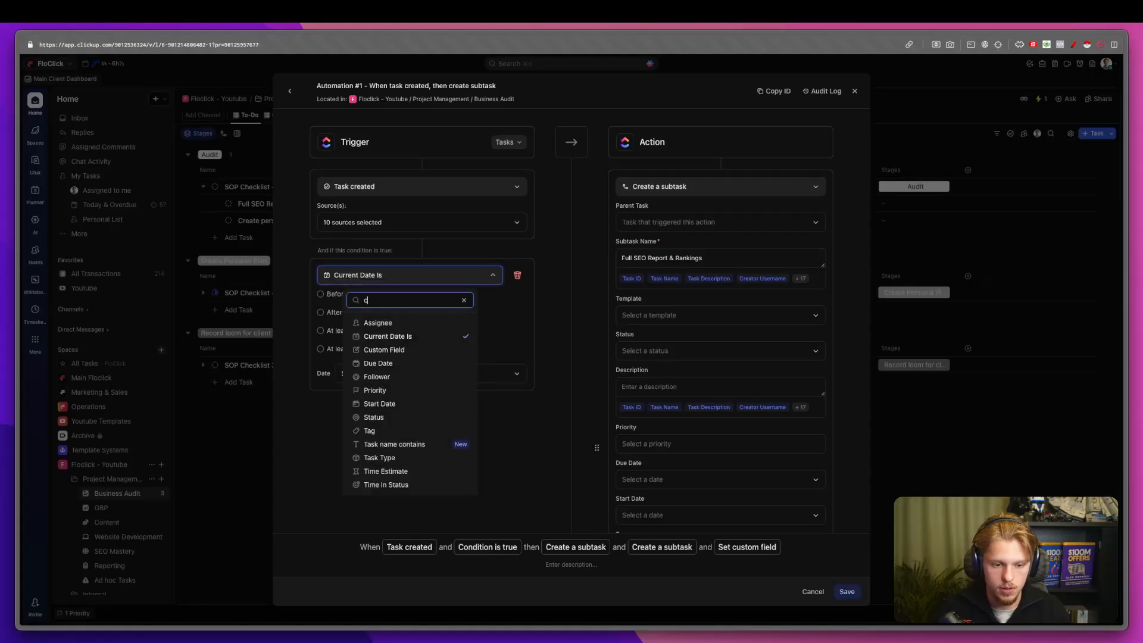
text(ust)
click(393, 324)
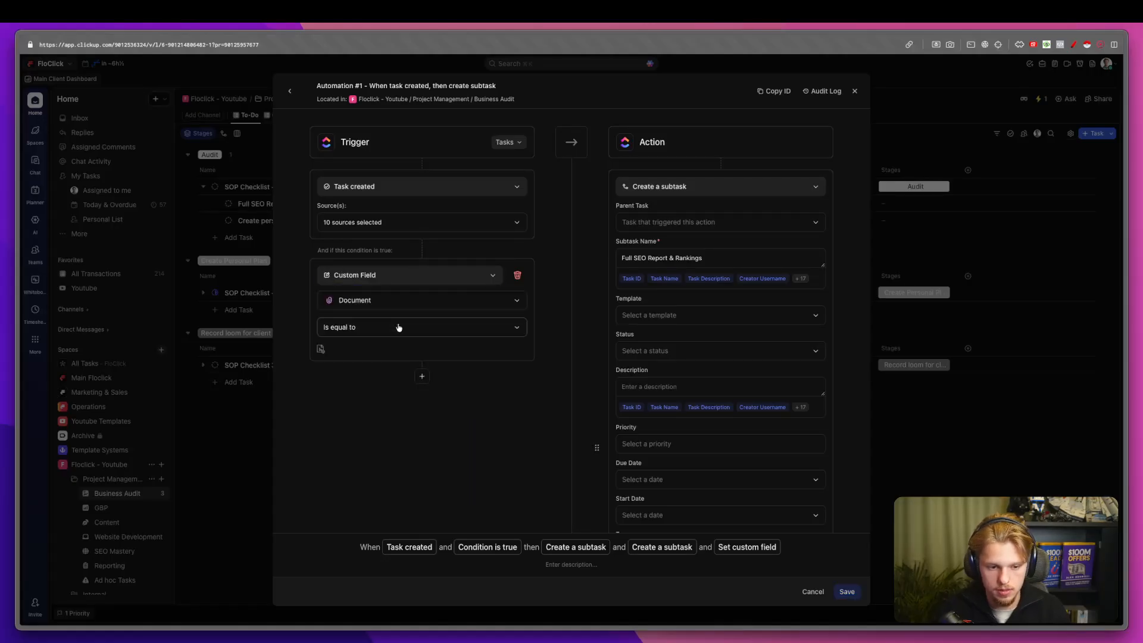
click(363, 303)
click(378, 365)
Set the Stages condition to "Is not equal to" with the Create Personal Plan and Record loom for client options selected.
click(369, 327)
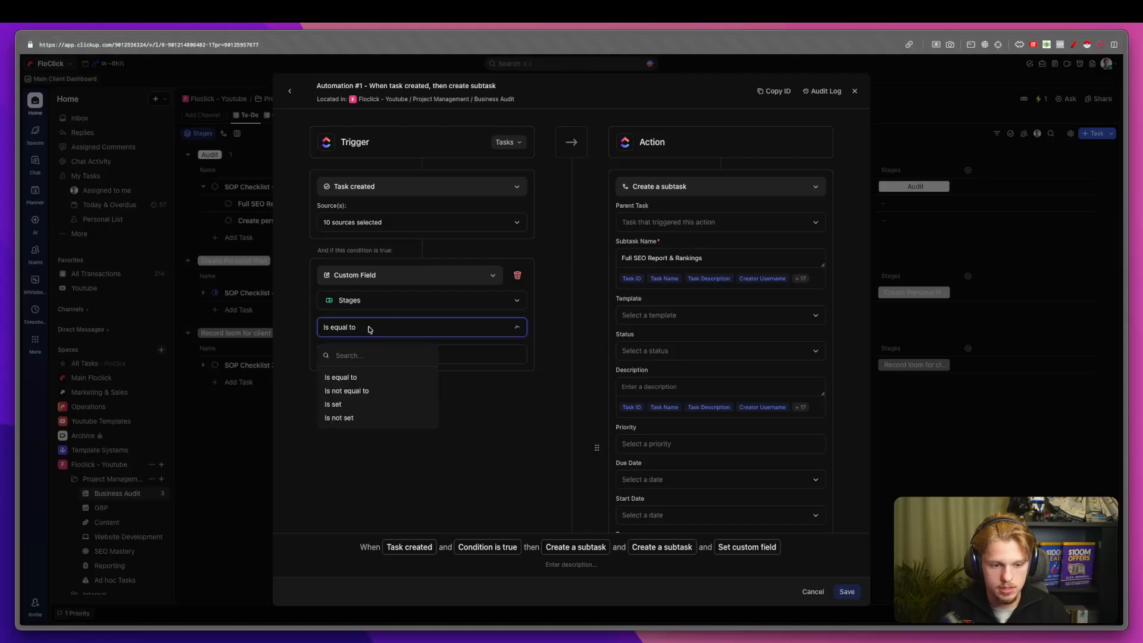
click(360, 391)
click(364, 357)
click(384, 427)
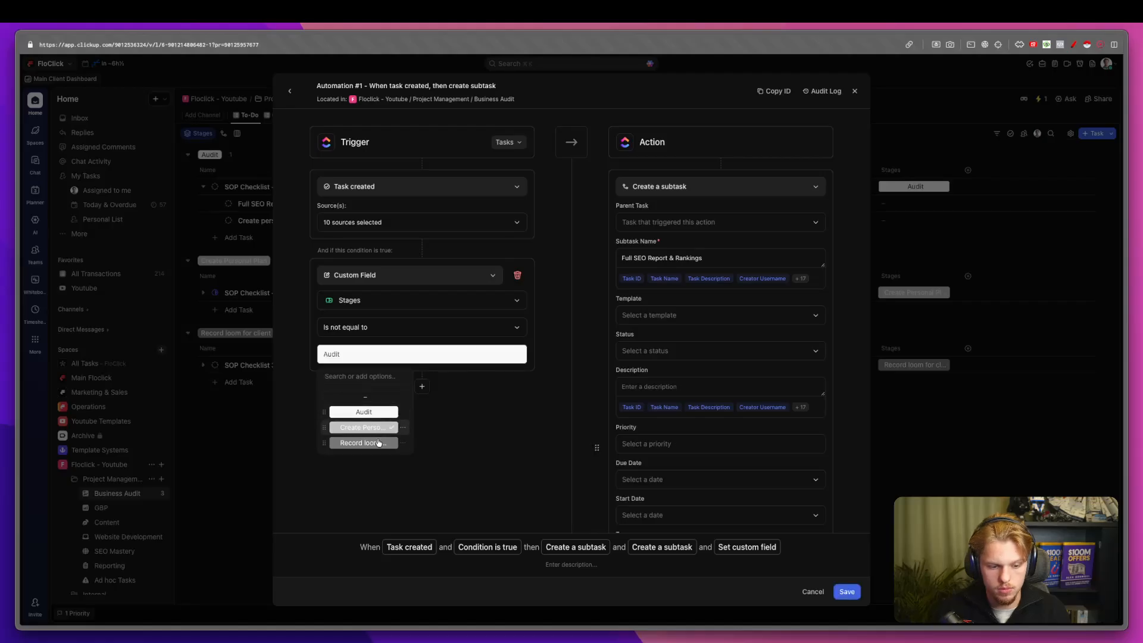
click(378, 443)
click(442, 423)
click(386, 359)
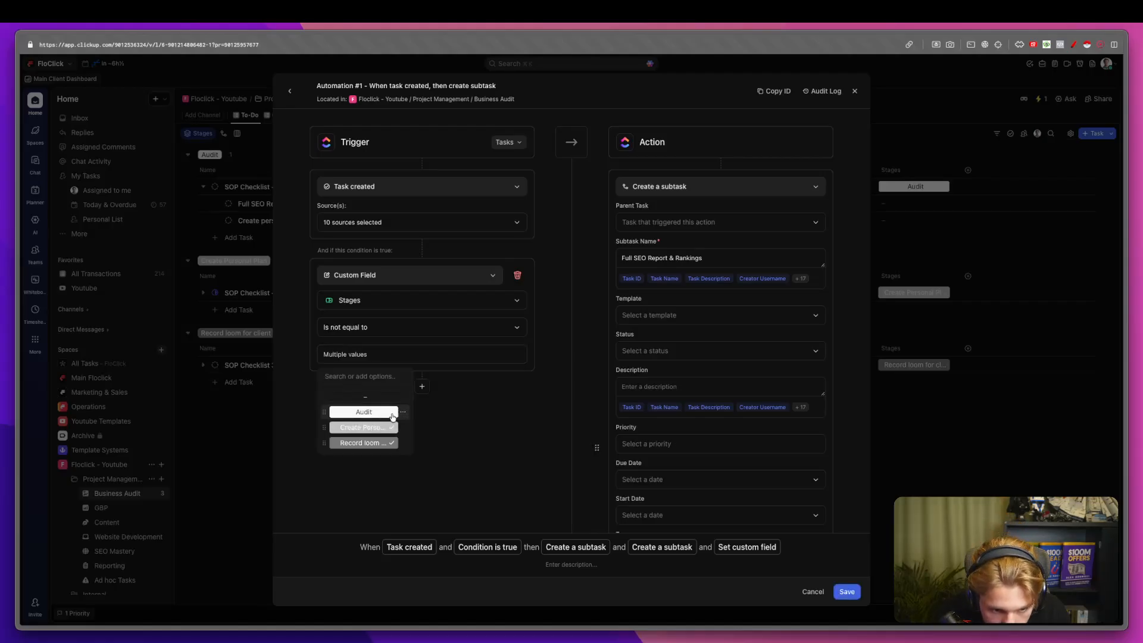
click(443, 418)
Rename the automation as "Create Full SEO Report & SEM Rush Acccount", save it and return to the list.
triple_click(381, 85)
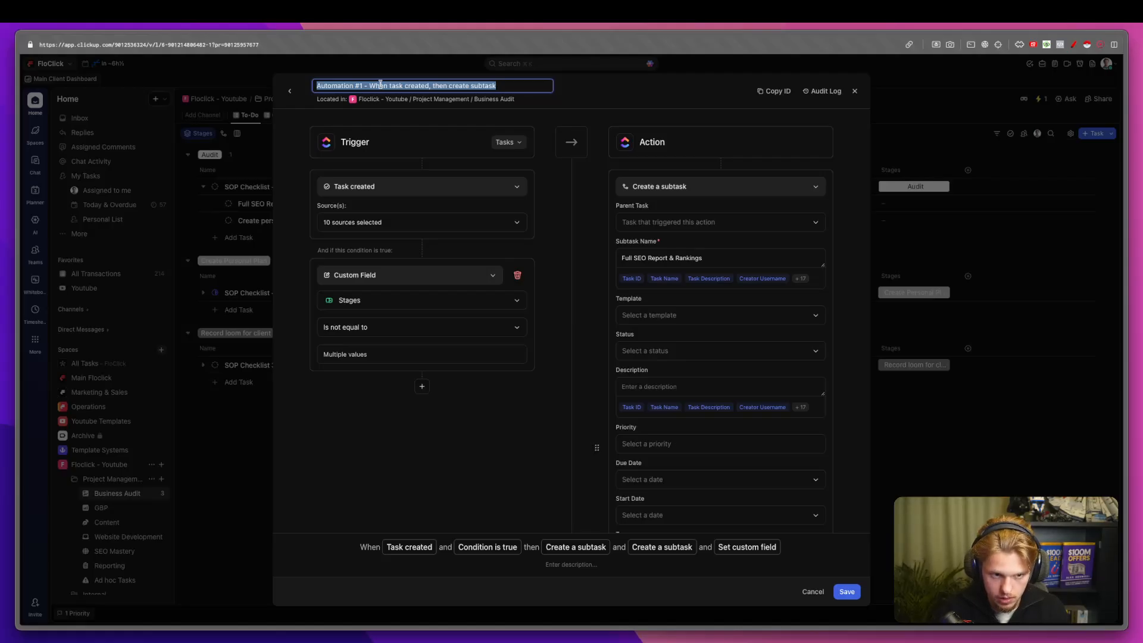
text(Popou)
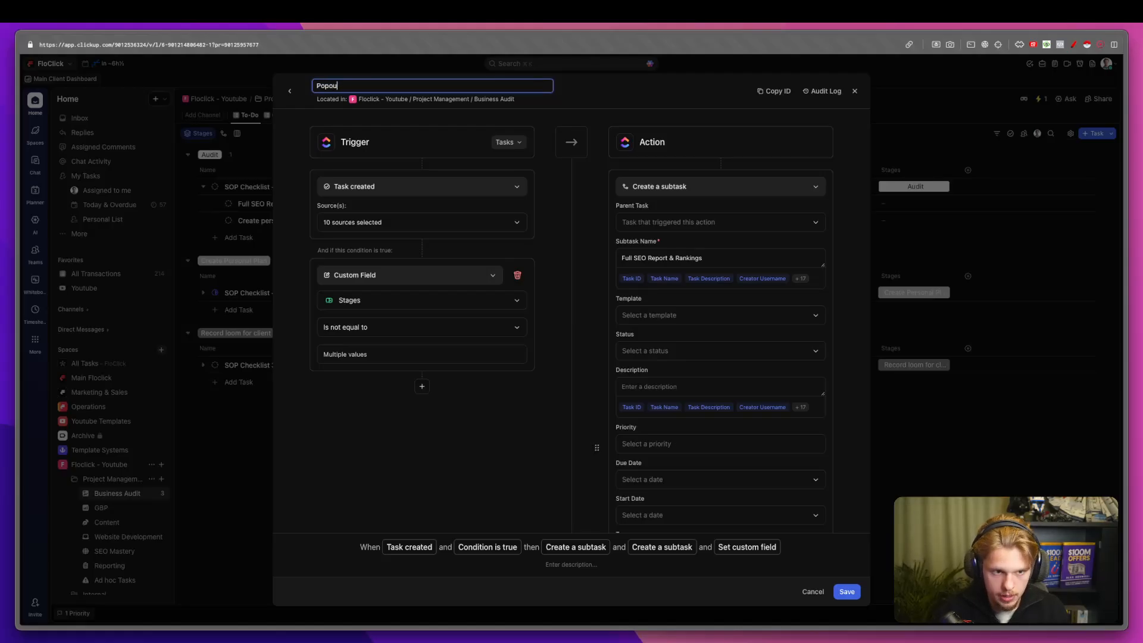
text(late)
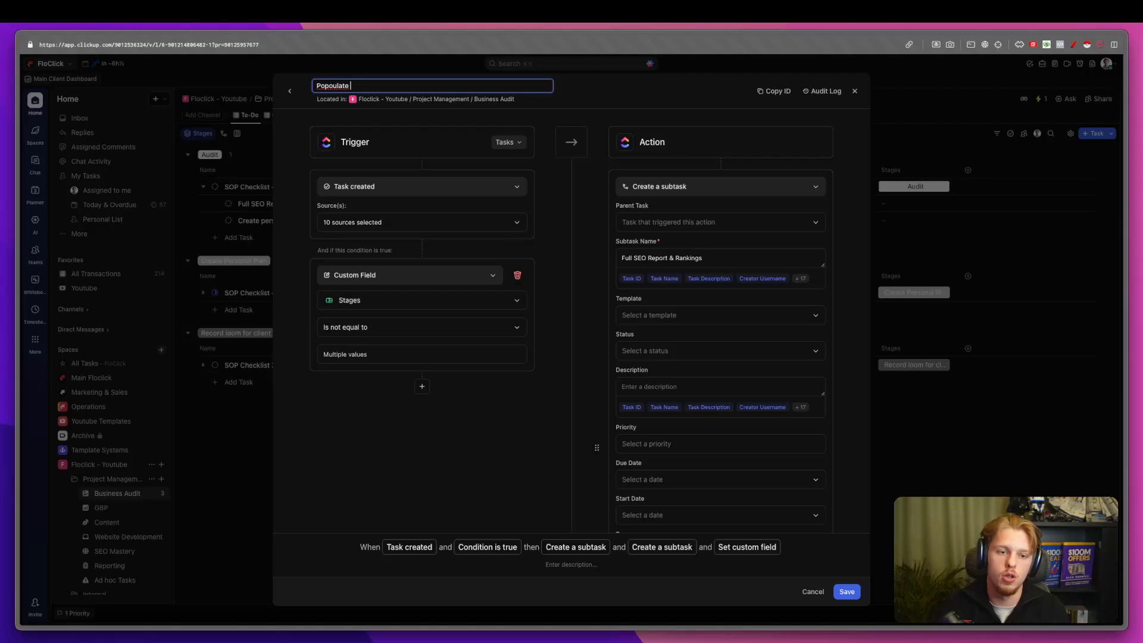
key(BackSpace)
key(BackSpace)
key(BackSpace)
key(BackSpace)
key(BackSpace)
key(BackSpace)
key(BackSpace)
key(BackSpace)
text(Create )
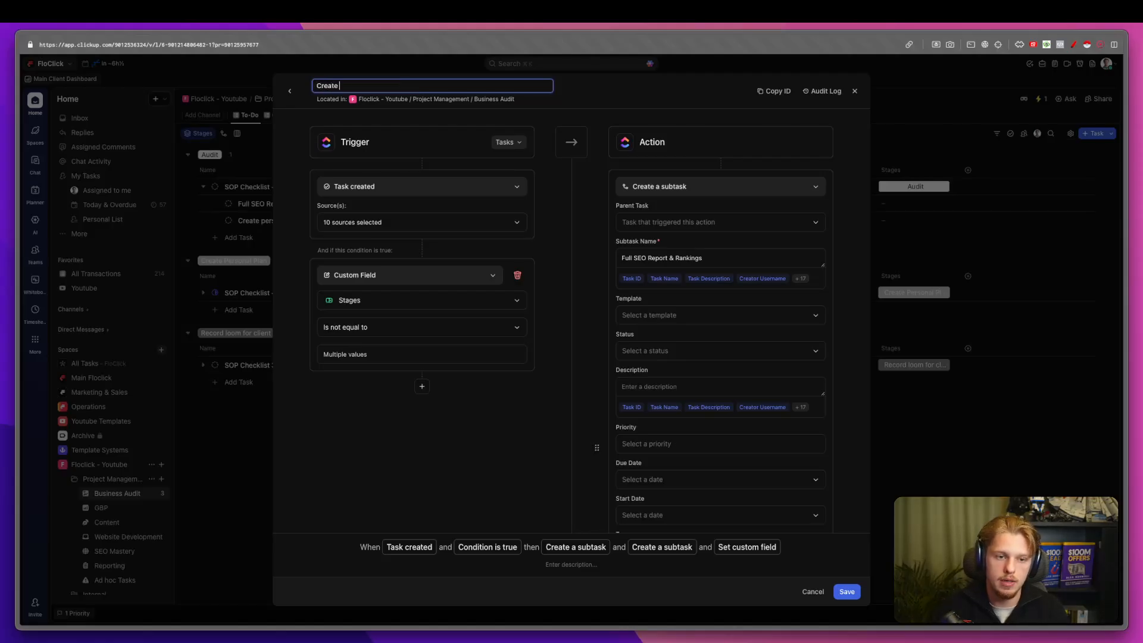
text(FULL S)
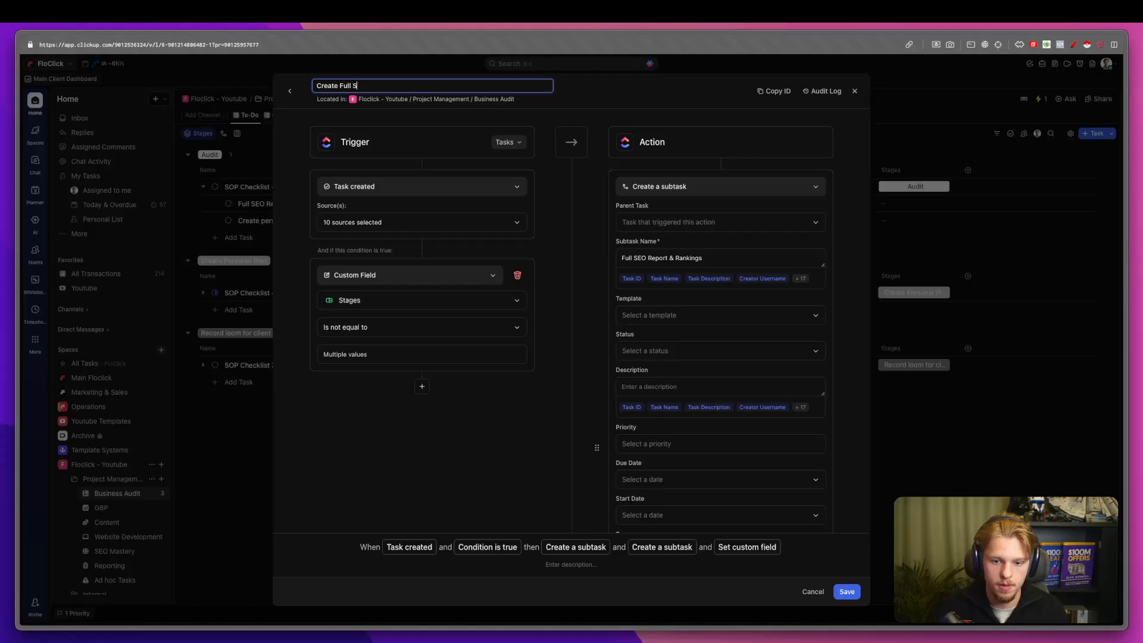
text(EO Report & SEM )
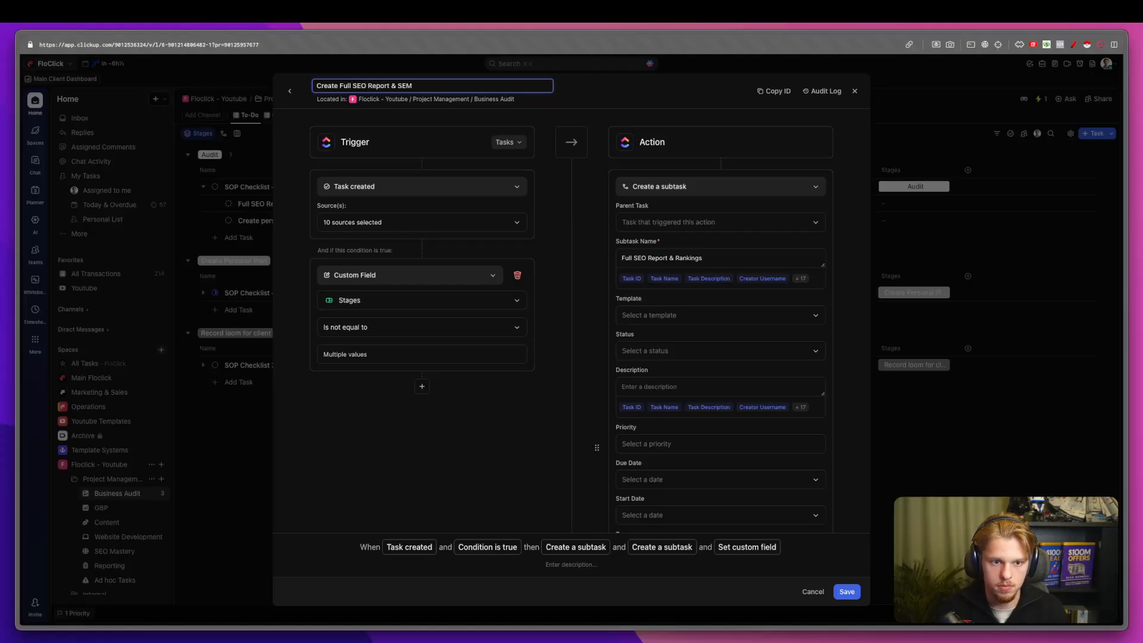
text(Rush Acccount)
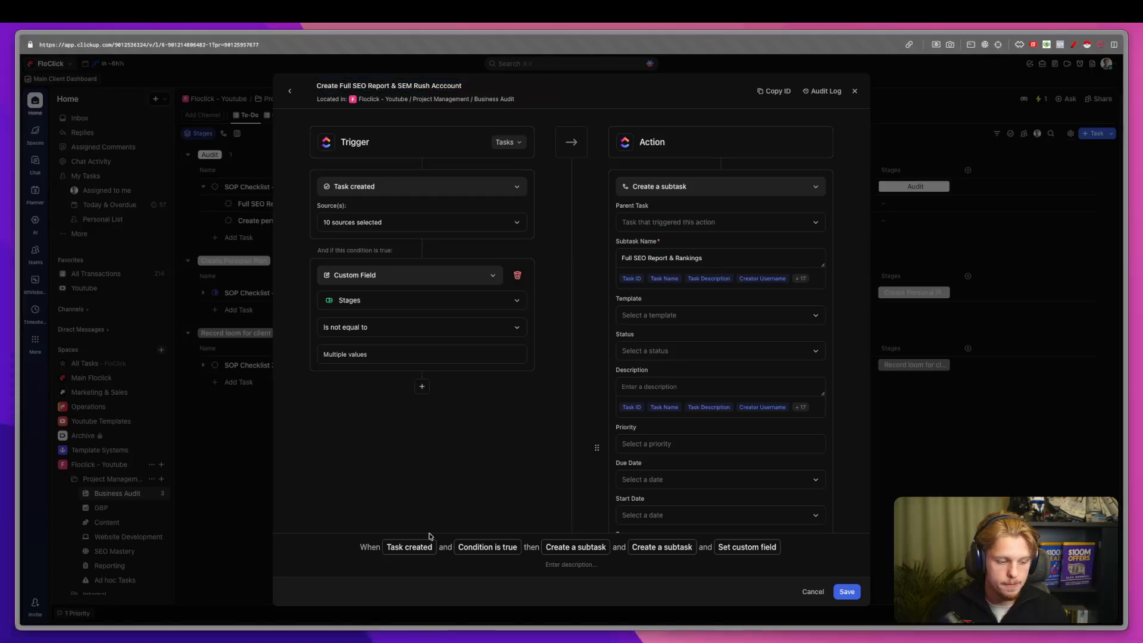
click(523, 509)
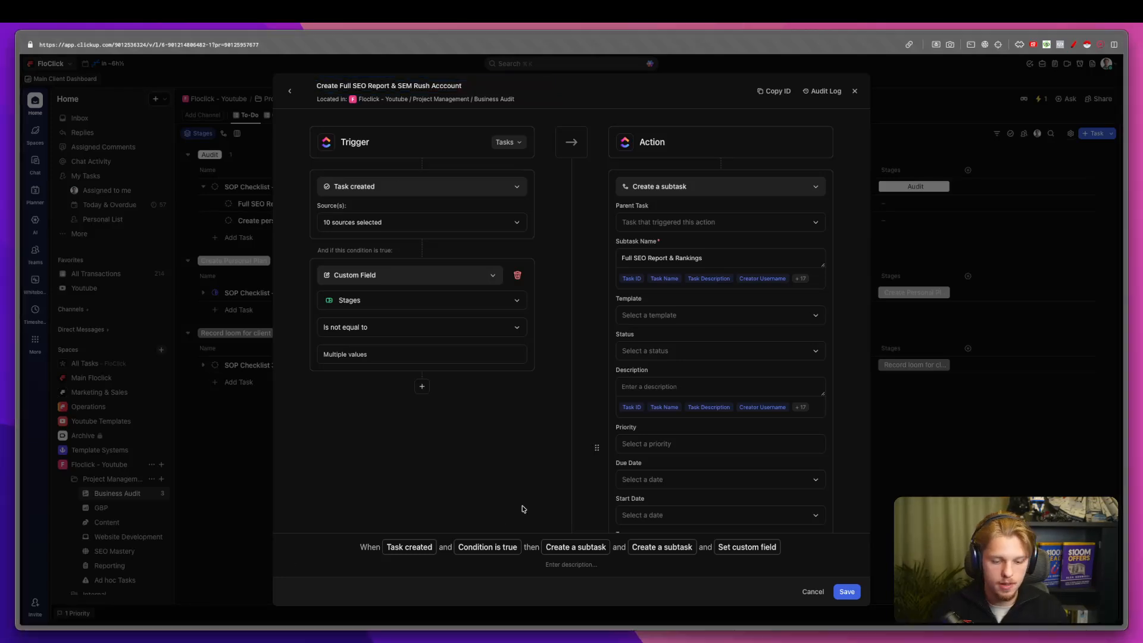
click(846, 591)
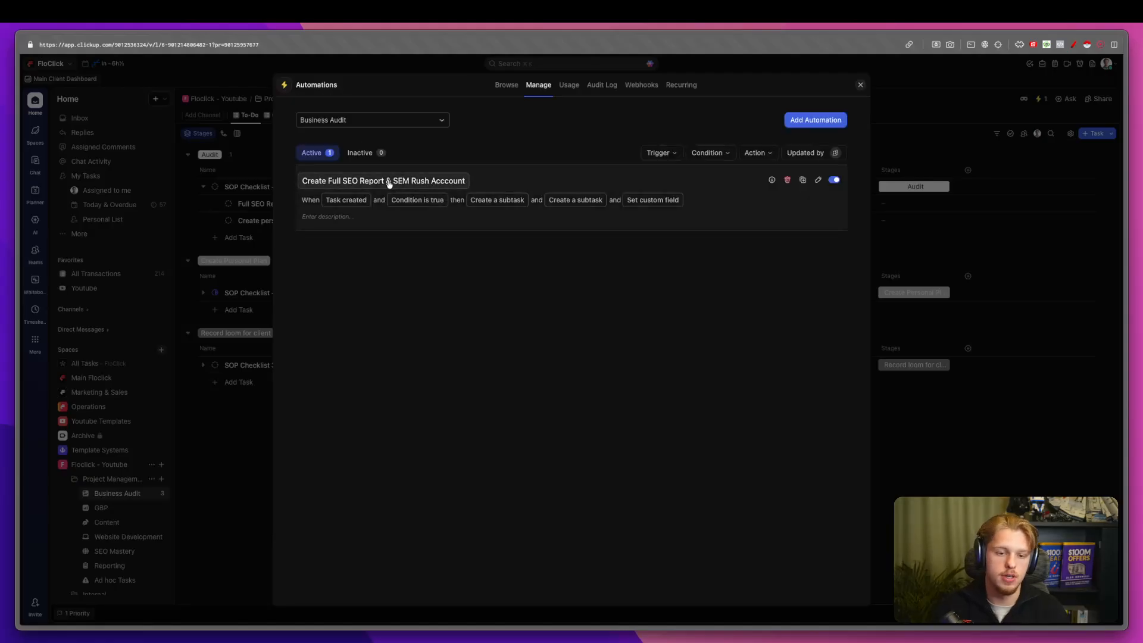
click(939, 343)
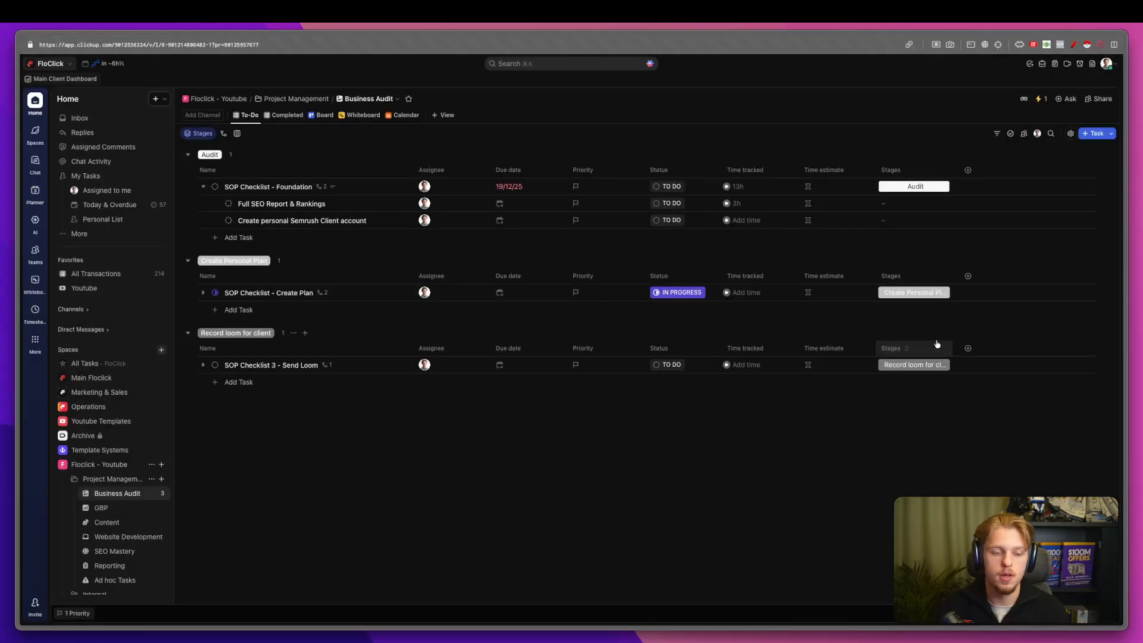
Add a test task named "Floclick Automates" directly in the Audit group of the Business Audit list.
click(234, 238)
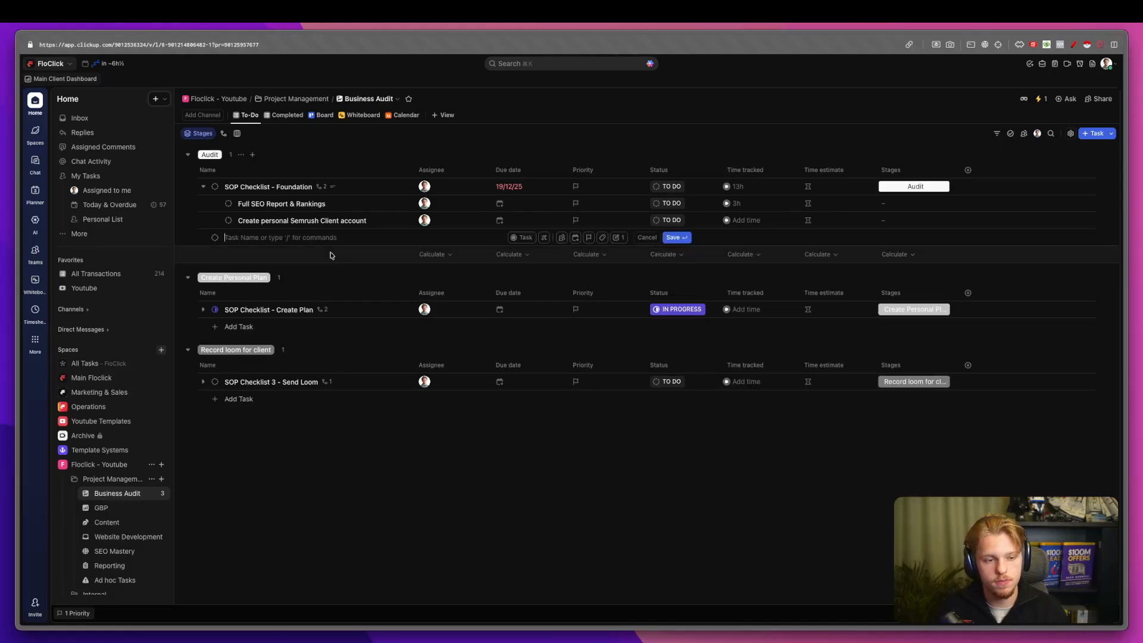
text(John)
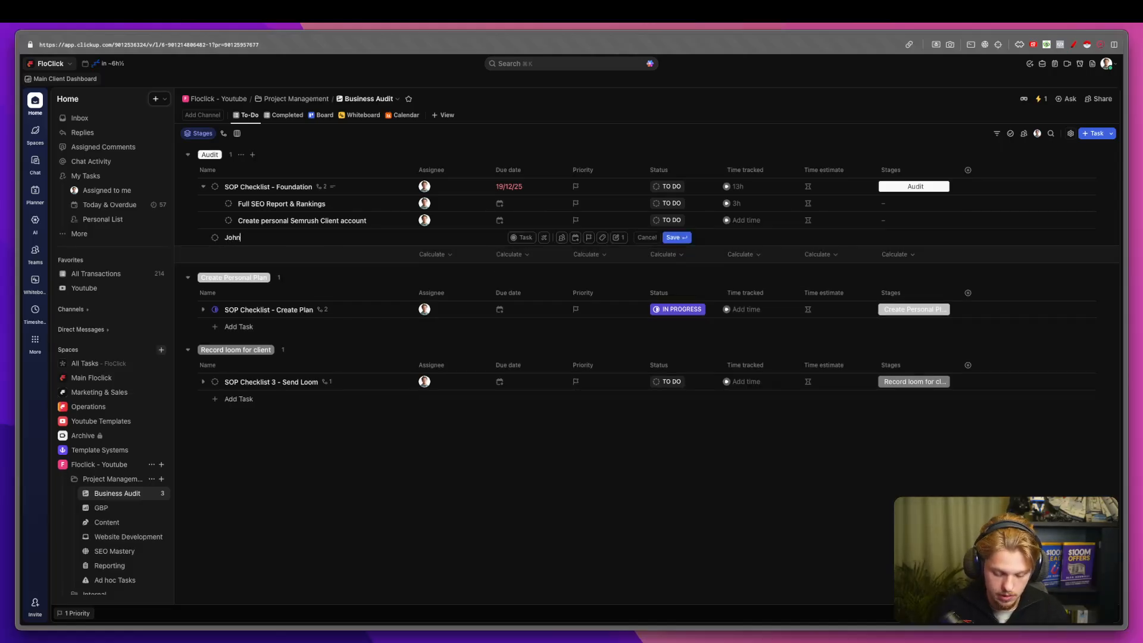
key(BackSpace)
key(BackSpace)
key(BackSpace)
key(BackSpace)
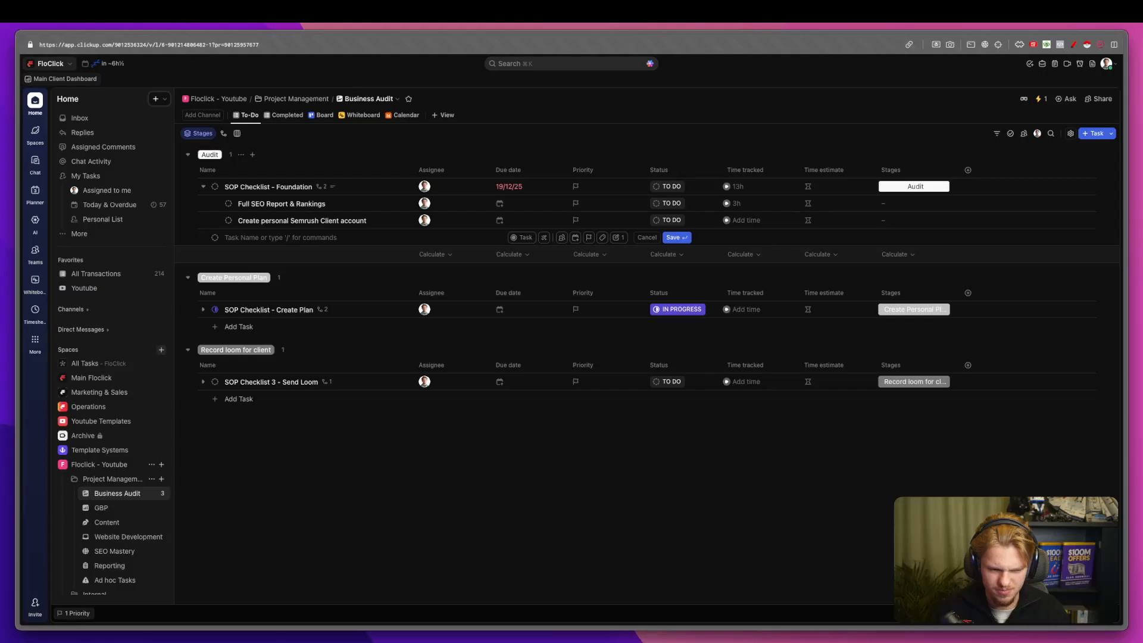
text(Fil)
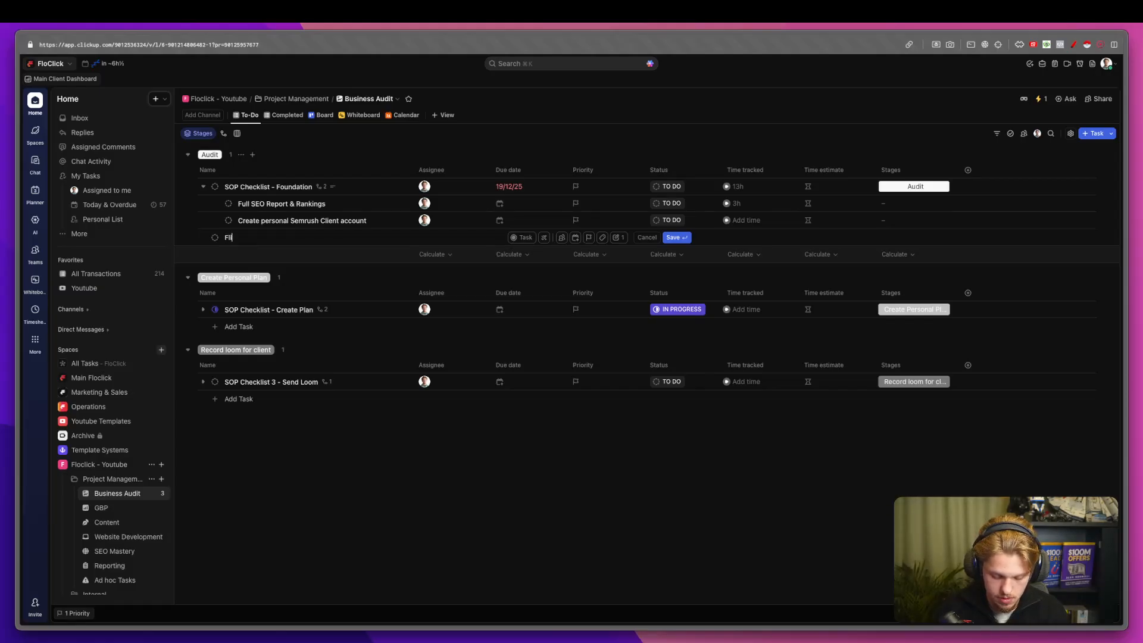
text(click A)
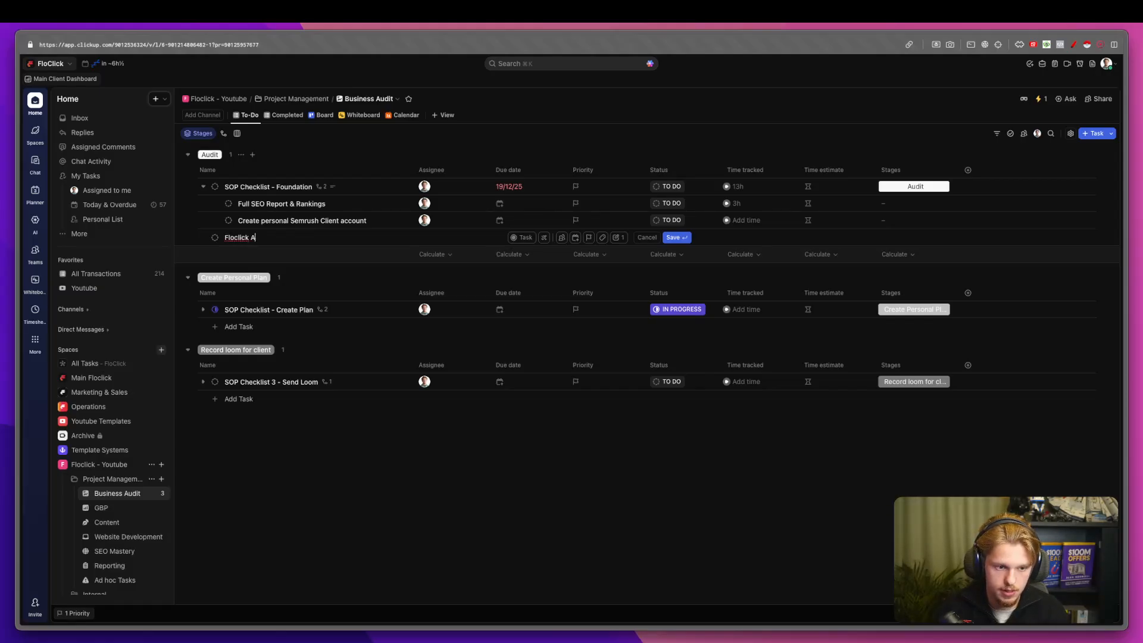
text(utomates)
key(Return)
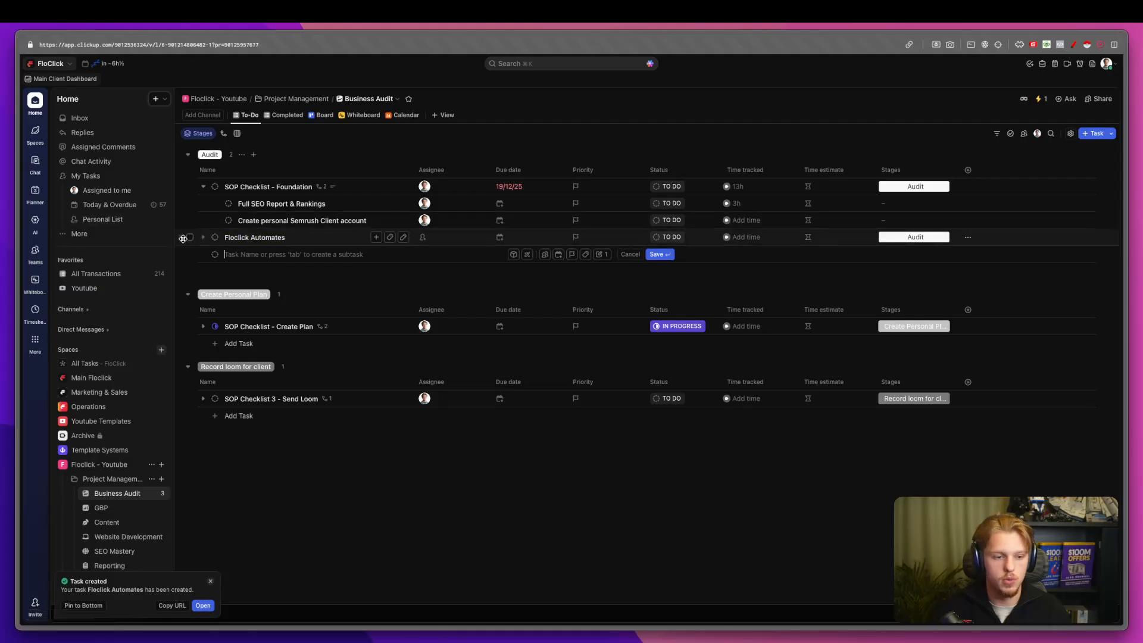
Delete the "Floclick Automates" test task from the Audit group.
click(909, 239)
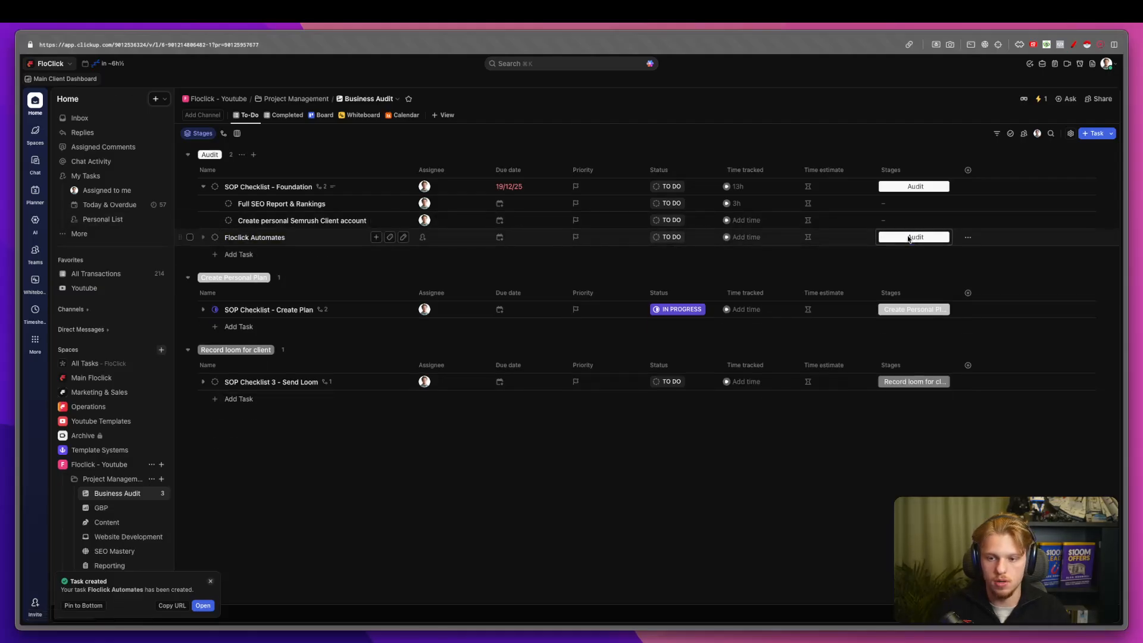
click(189, 238)
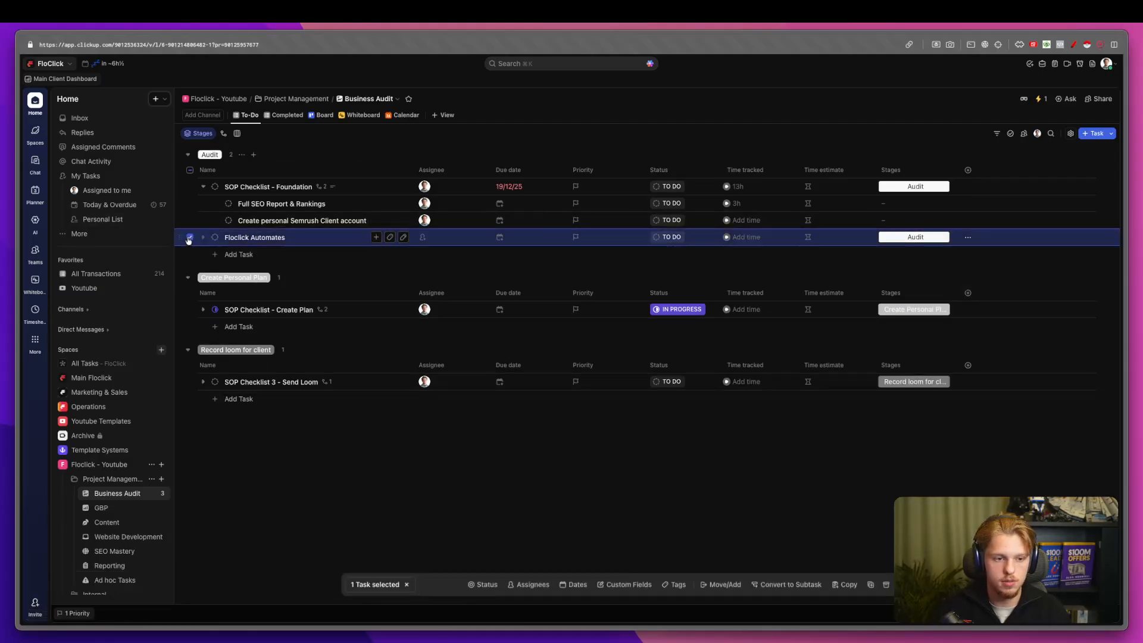
click(901, 585)
Create a new "Floclick Automates" task in the Business Audit list without setting a stage, and expand its subtasks.
click(1090, 135)
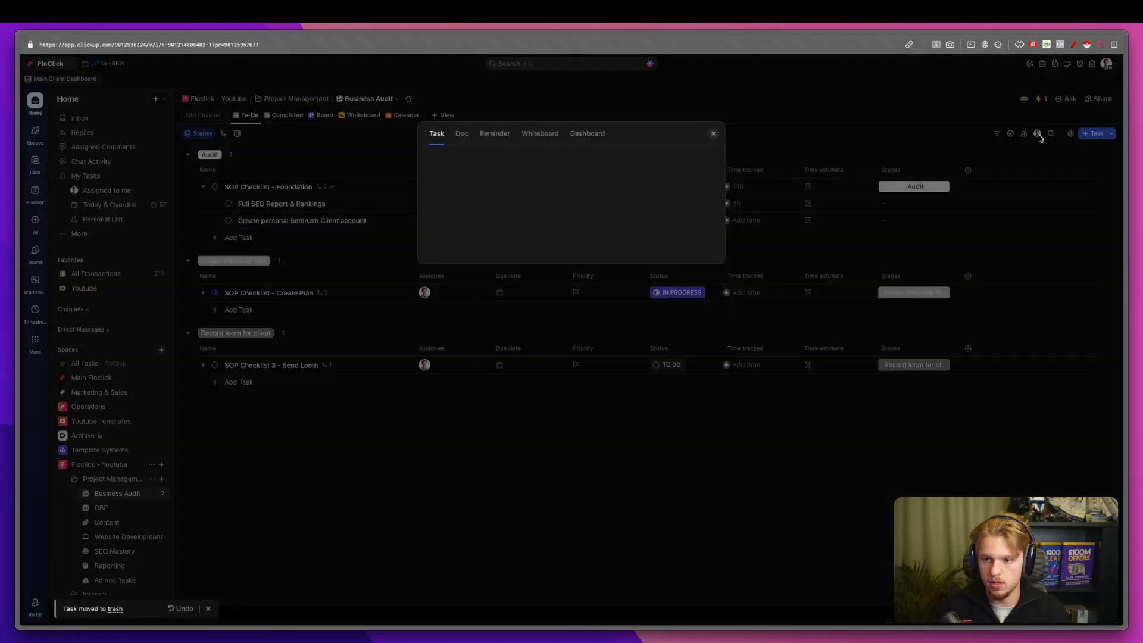
text(Flo)
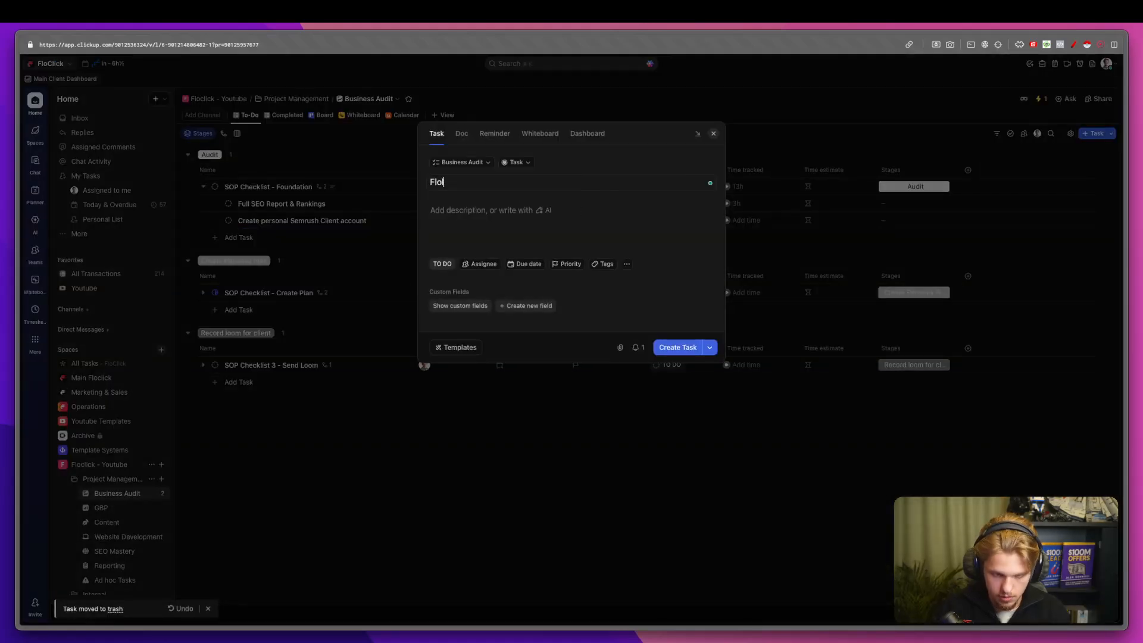
text(click Auto)
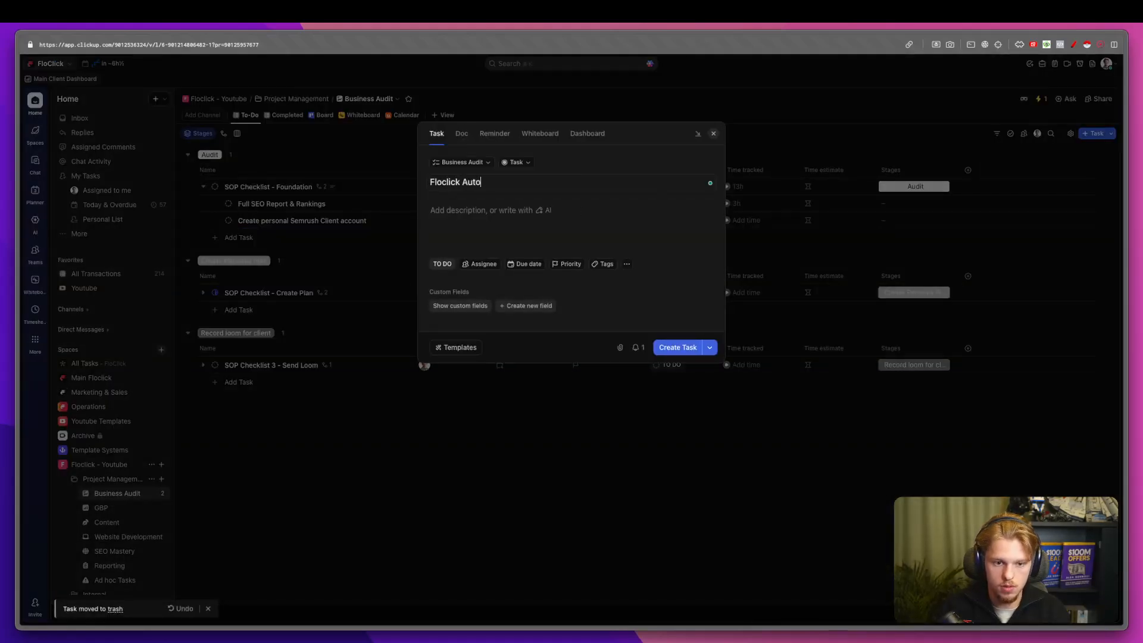
text(mates)
click(682, 350)
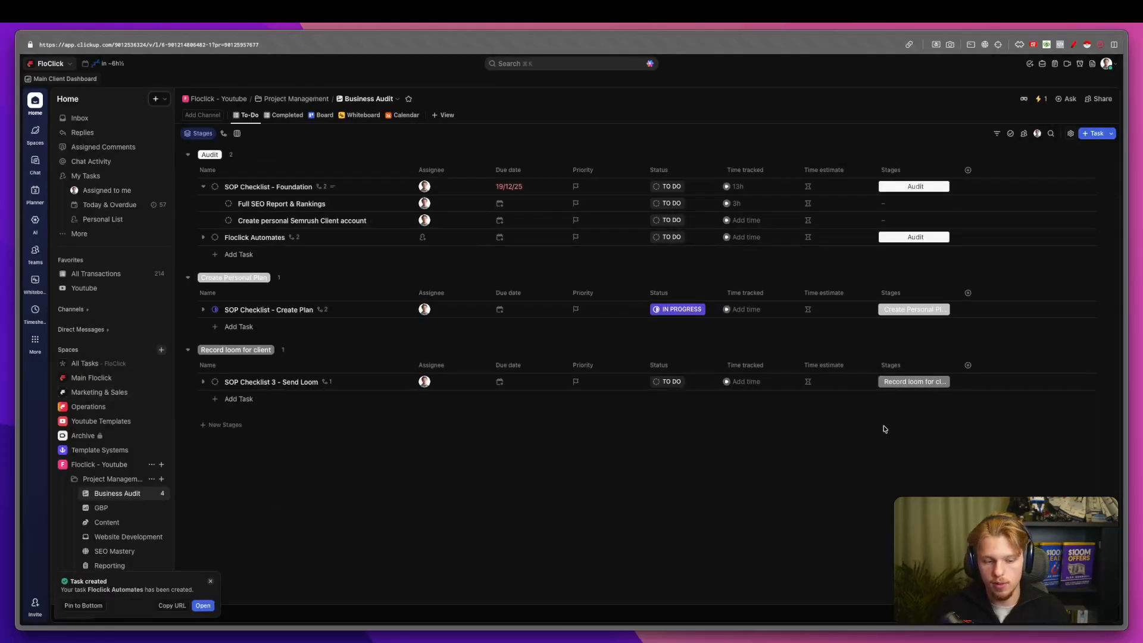
click(204, 237)
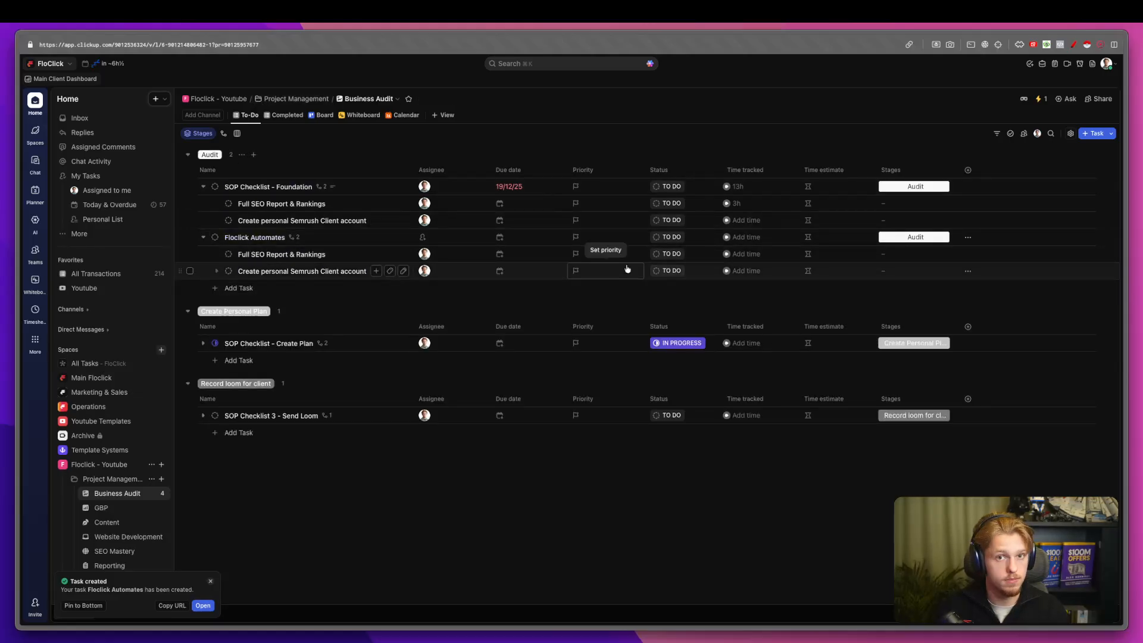
Delete the SOP Checklist - Foundation task and expand the subtasks of SOP Checklist - Create Plan.
click(190, 186)
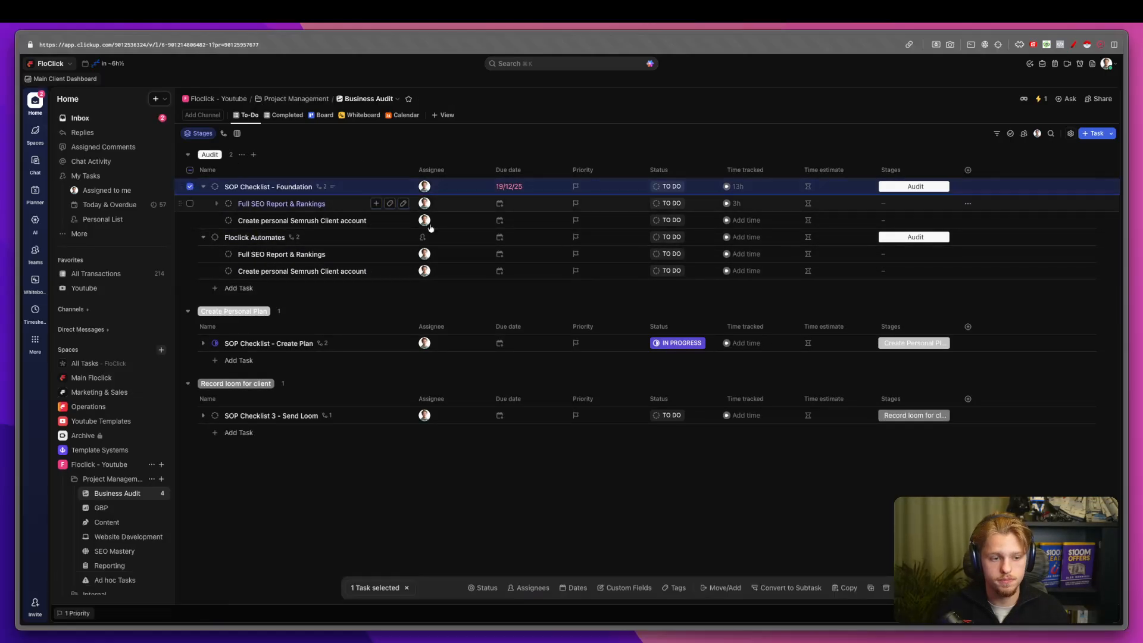
click(902, 584)
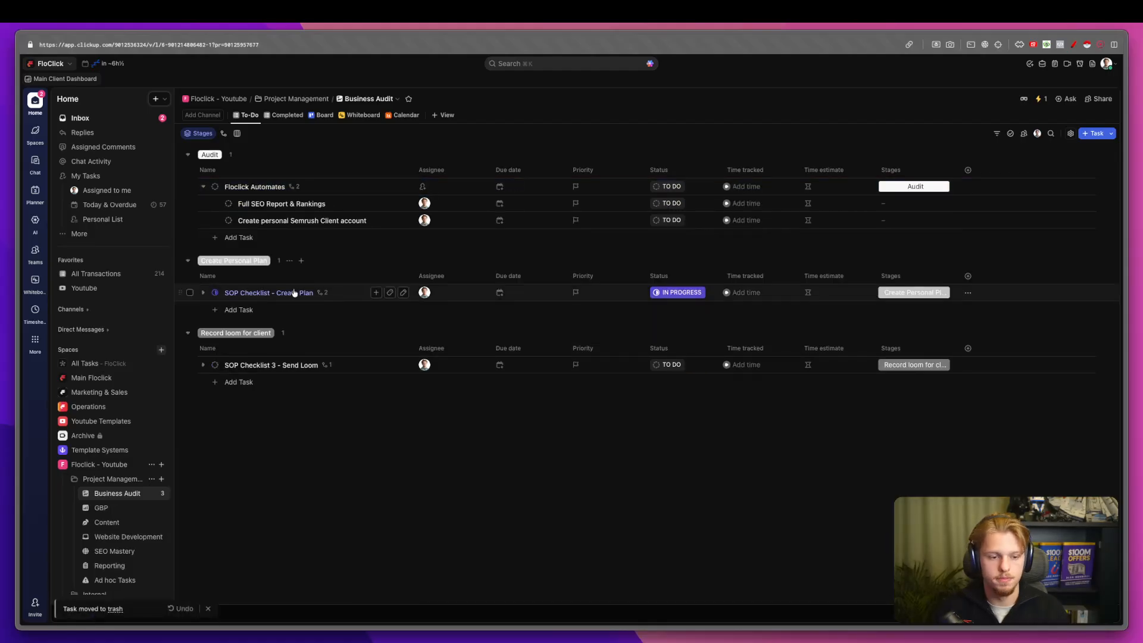
click(202, 292)
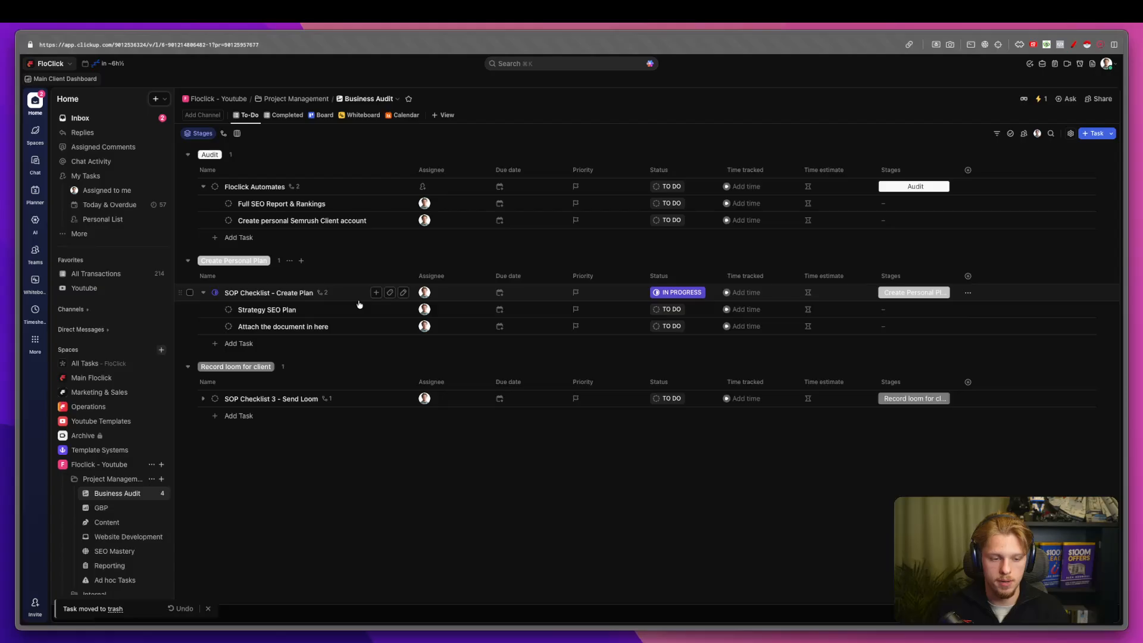
Start a new automation for the Business Audit list with the trigger "All immediate subtasks resolved".
click(1044, 97)
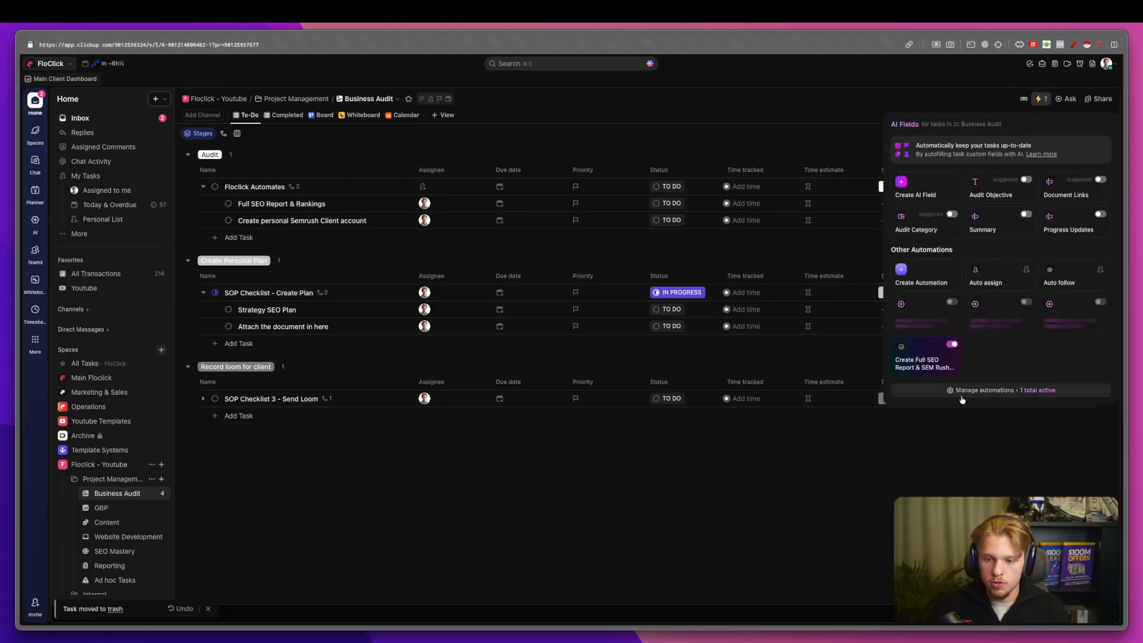
click(977, 391)
click(809, 113)
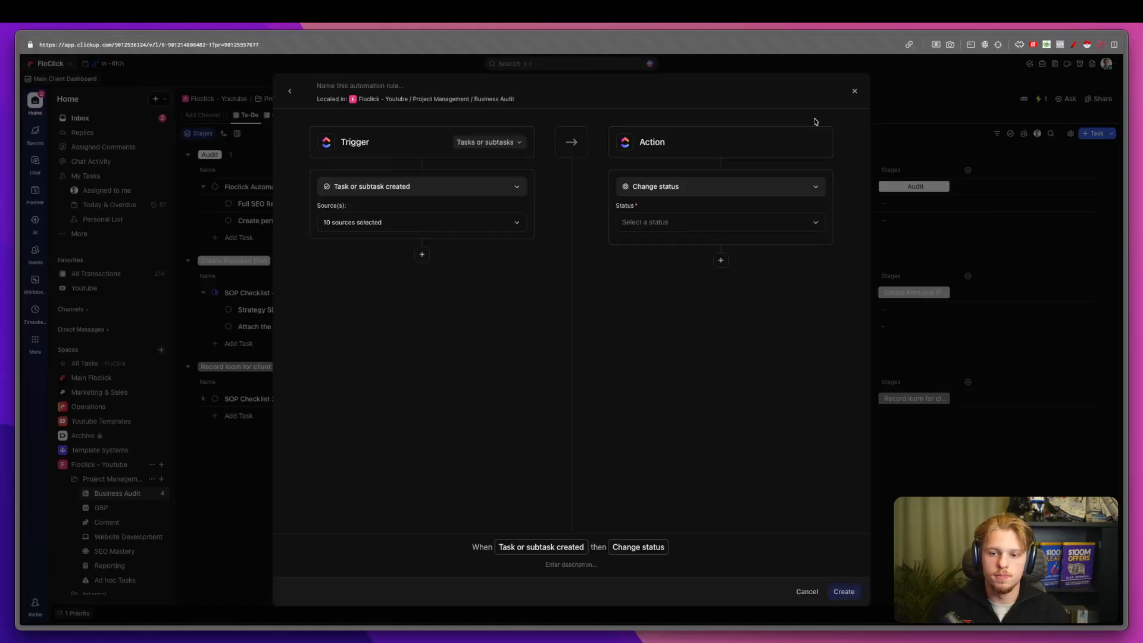
click(443, 186)
text(w)
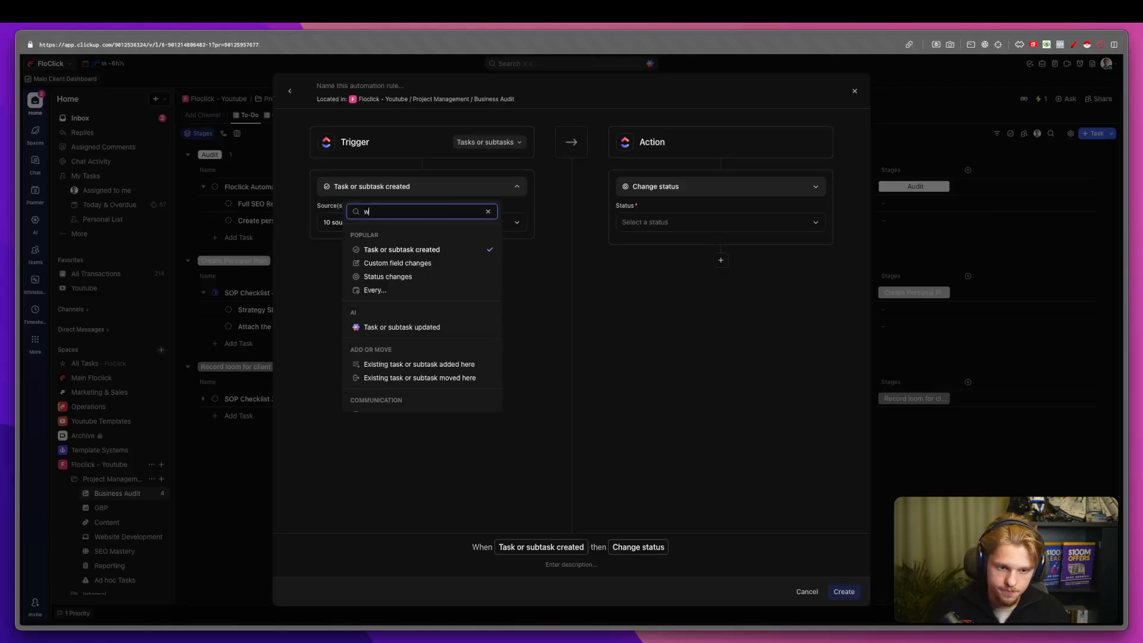
key(BackSpace)
key(BackSpace)
key(BackSpace)
key(BackSpace)
text(sub)
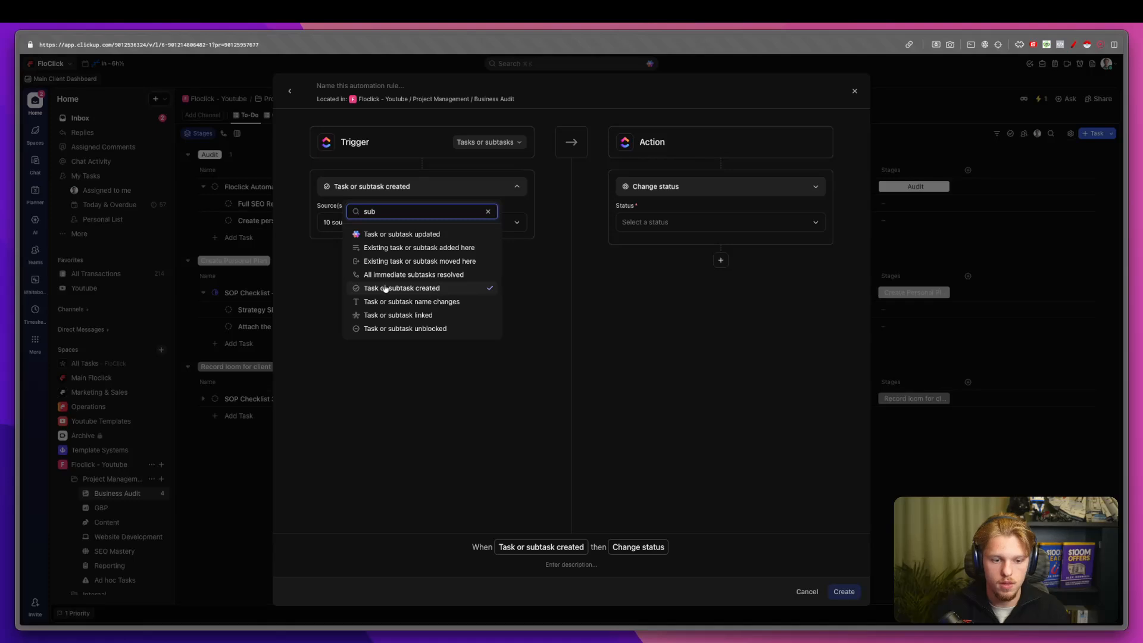
click(445, 276)
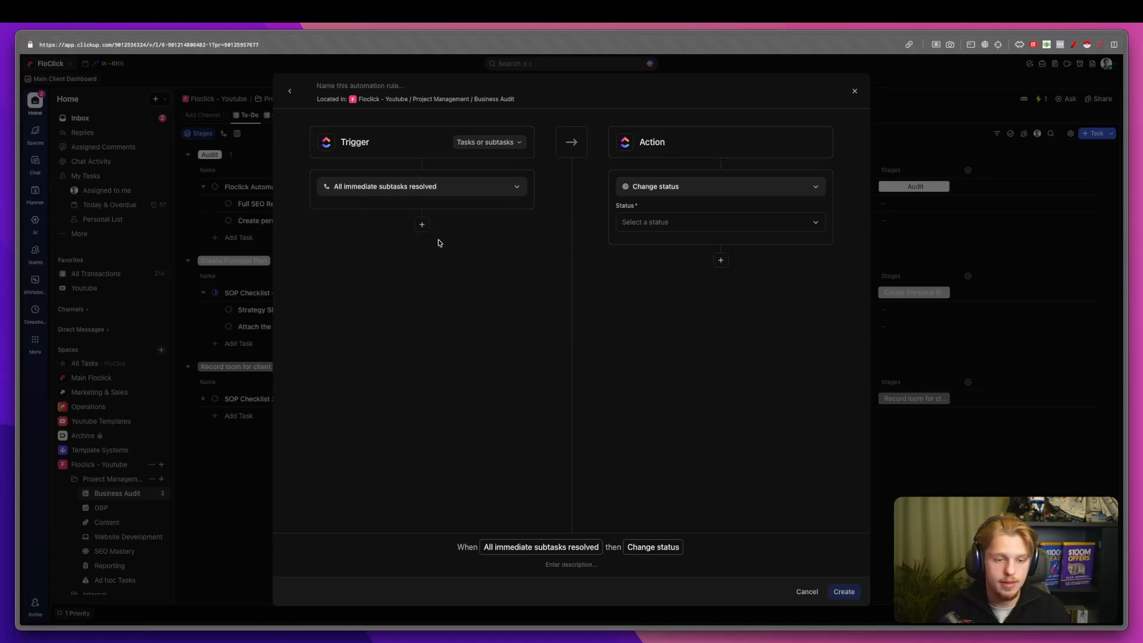
Add a Custom Field condition below the trigger requiring Stages "Is equal to" Audit.
click(422, 225)
click(396, 248)
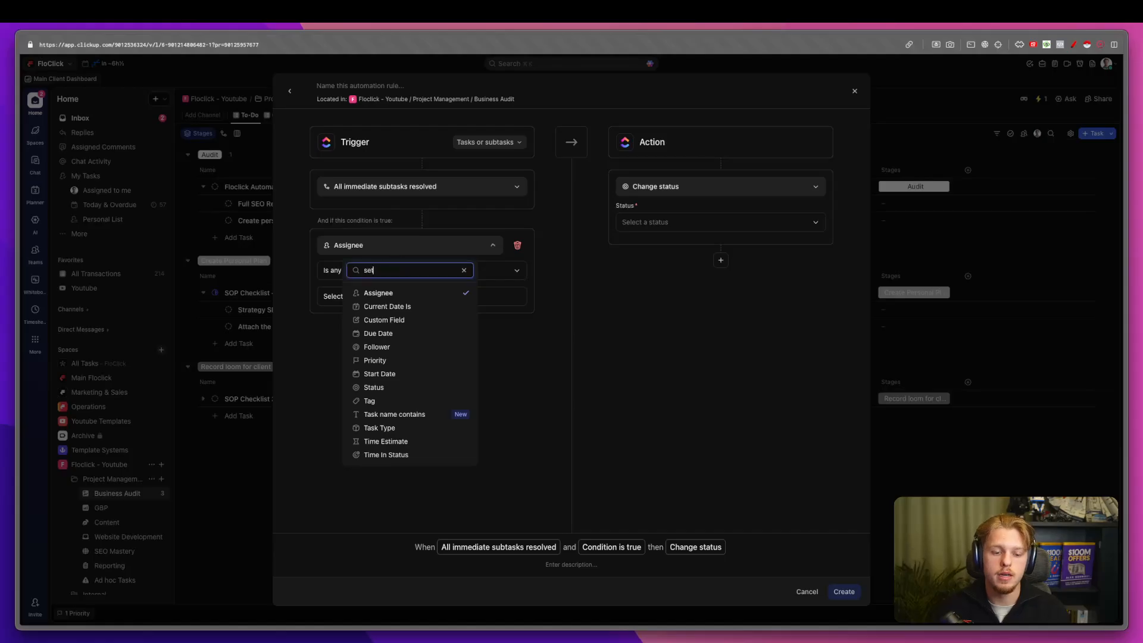
key(BackSpace)
key(BackSpace)
key(BackSpace)
text(cu)
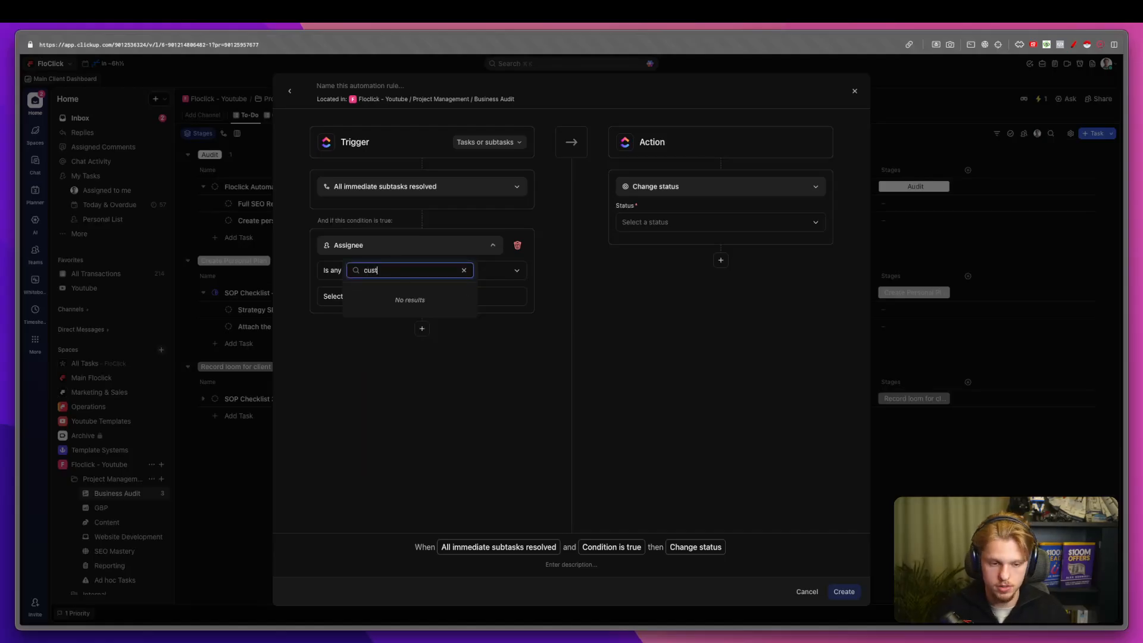
text(st)
click(380, 291)
click(384, 274)
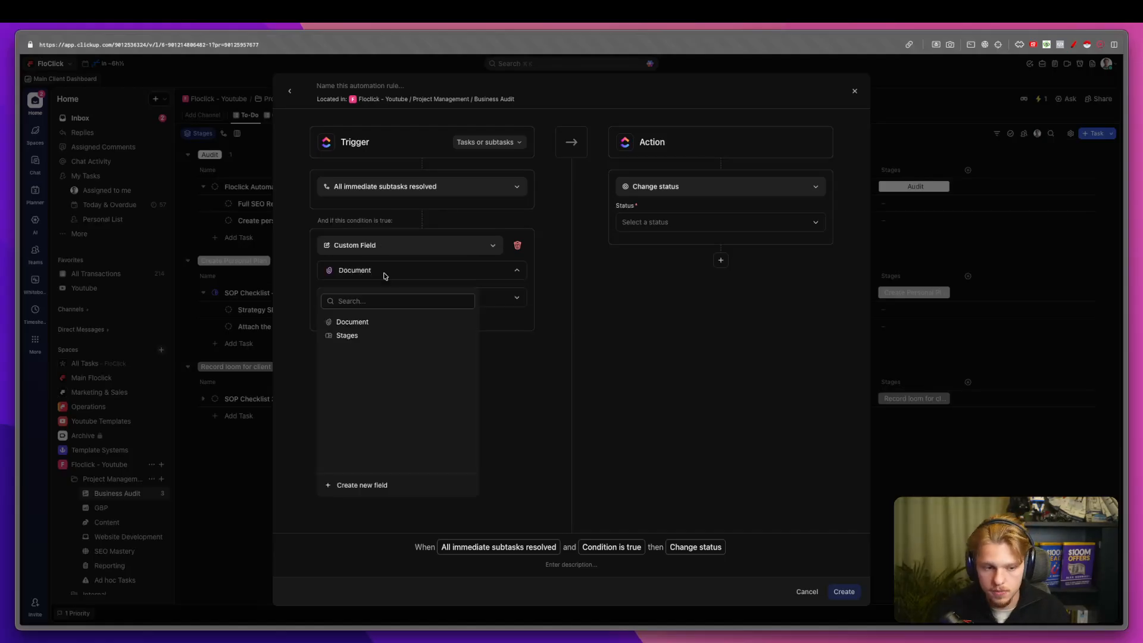
click(348, 335)
click(353, 329)
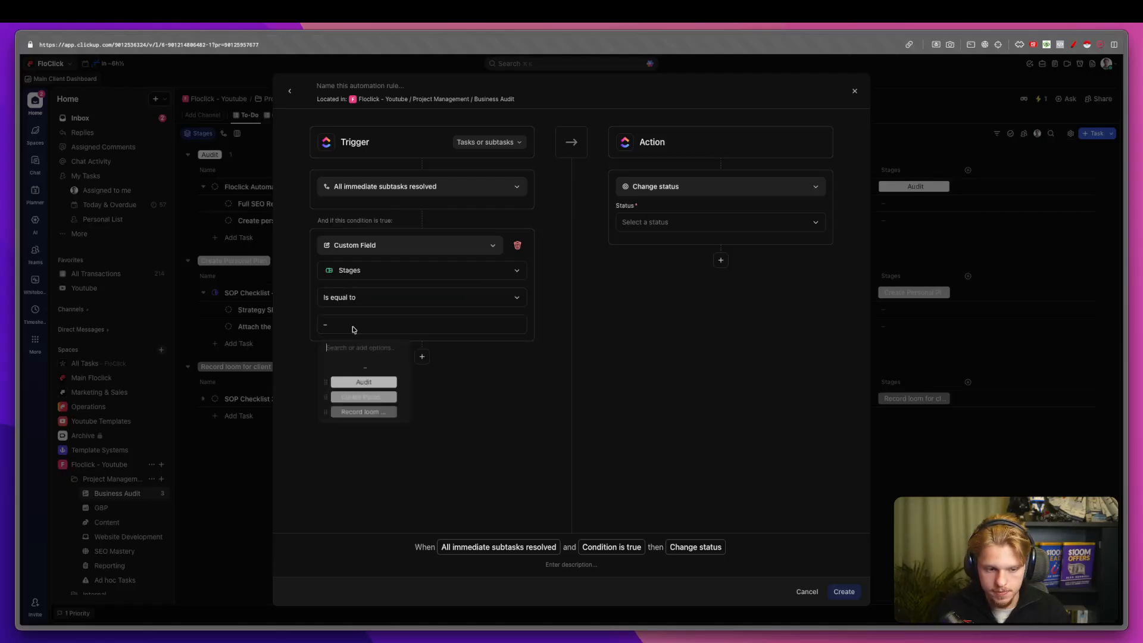
click(364, 381)
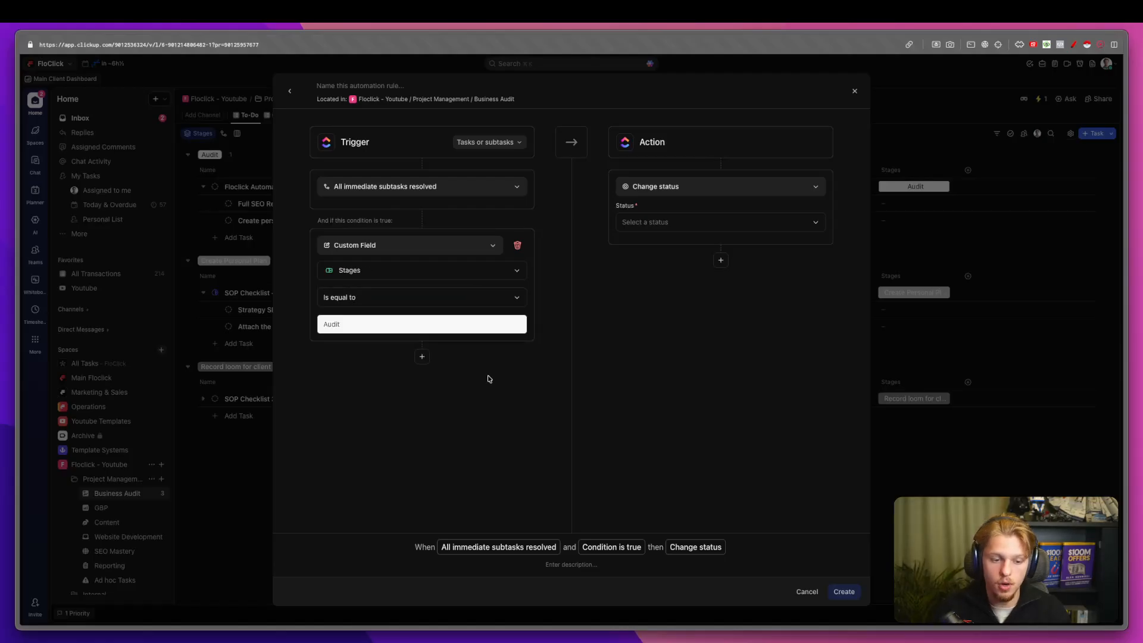
Change the automation's action to Create a subtask.
click(655, 187)
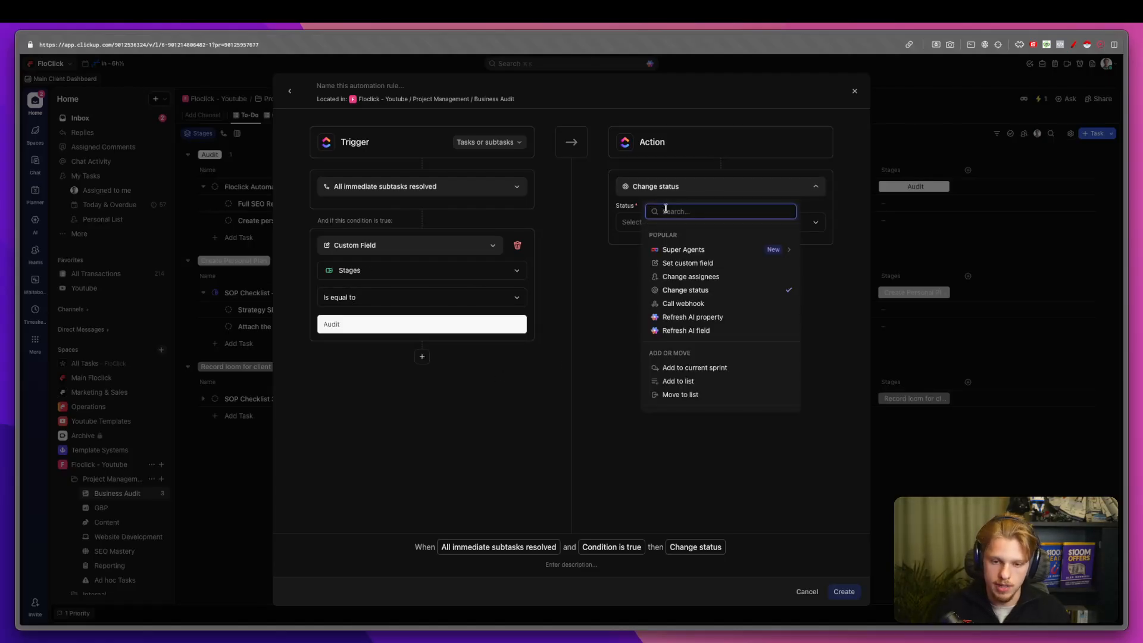
text(cl)
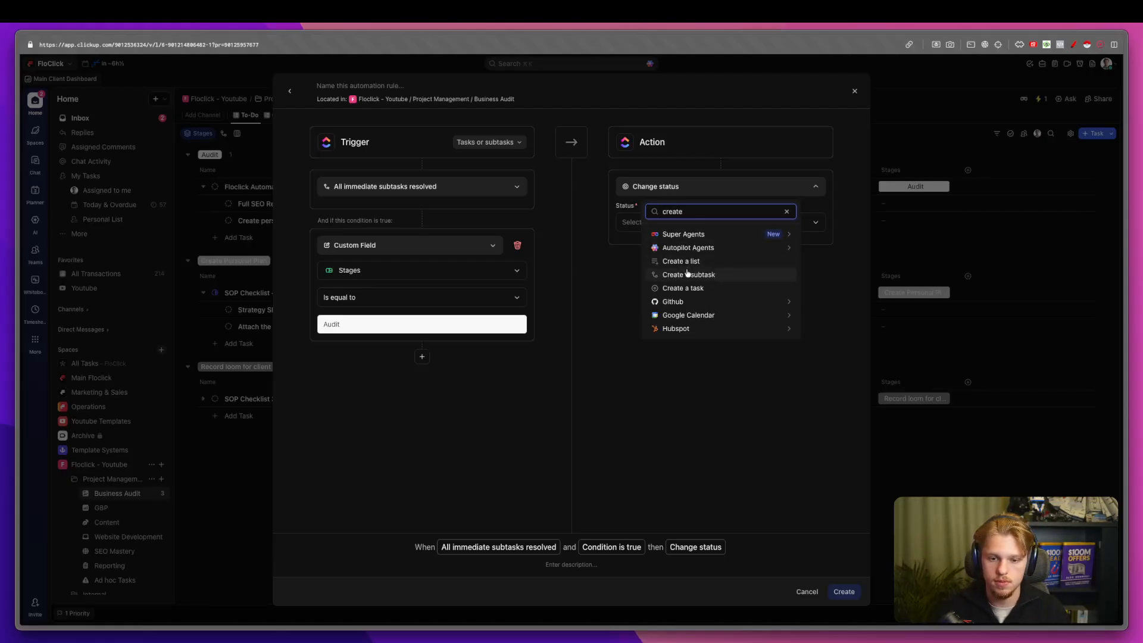
click(686, 274)
Name the action's subtask "Strategy", create the automation and return to the list.
click(654, 255)
text(Cr)
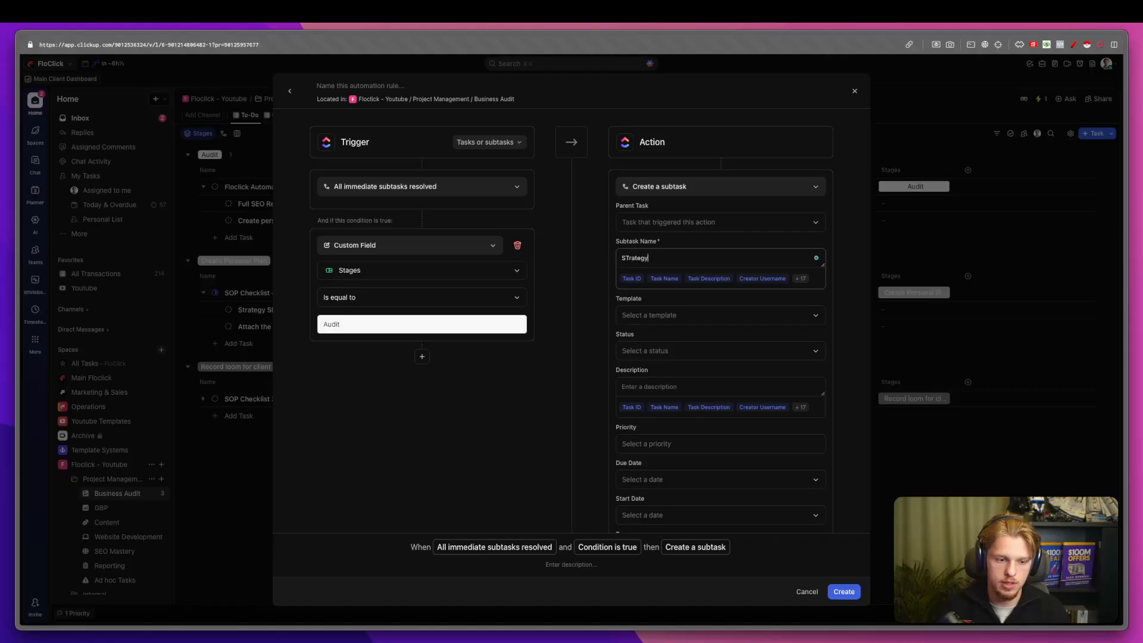
key(BackSpace)
key(BackSpace)
key(BackSpace)
key(BackSpace)
key(BackSpace)
key(BackSpace)
key(BackSpace)
text(t)
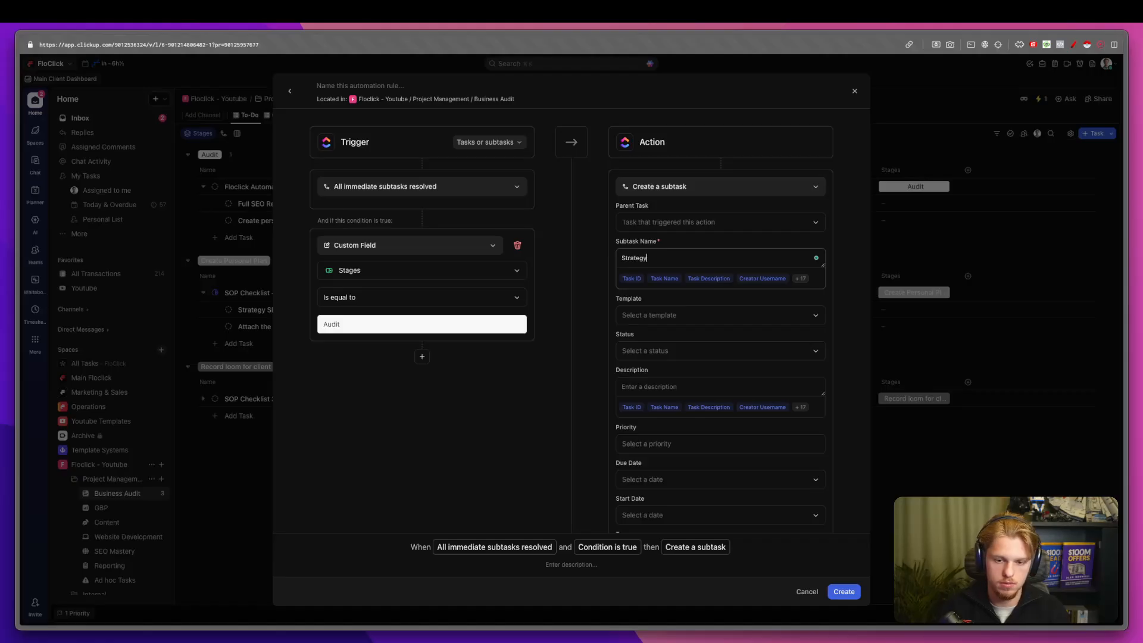
click(844, 591)
key(Escape)
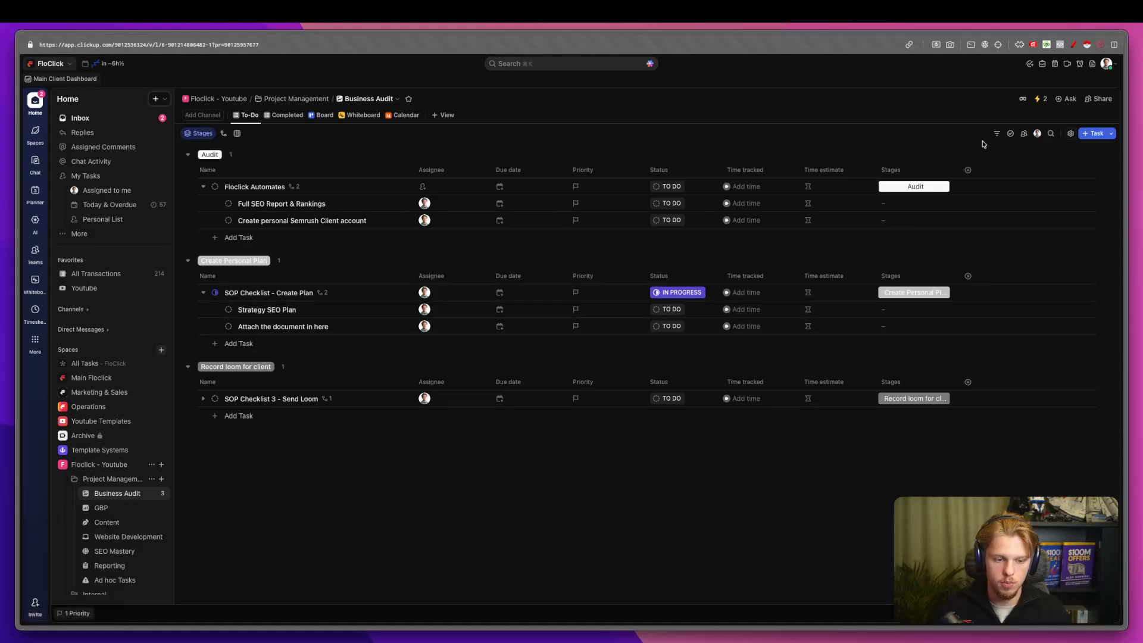
Reopen the subtasks-resolved automation and set its subtask name to "Strategy SEO Plan".
click(1039, 99)
click(964, 391)
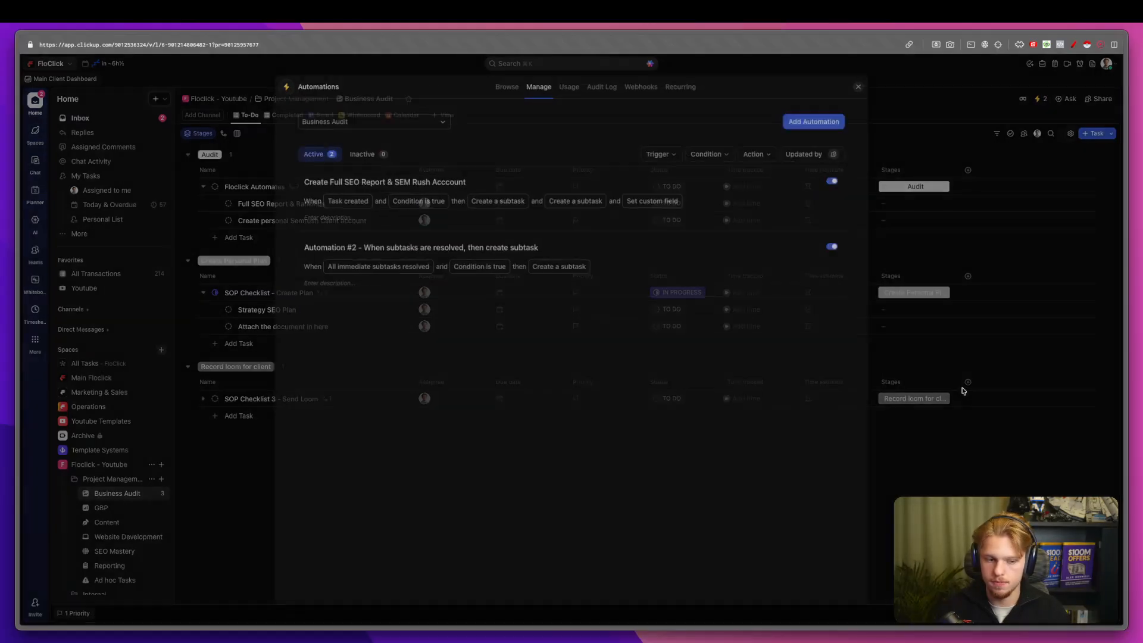
click(732, 262)
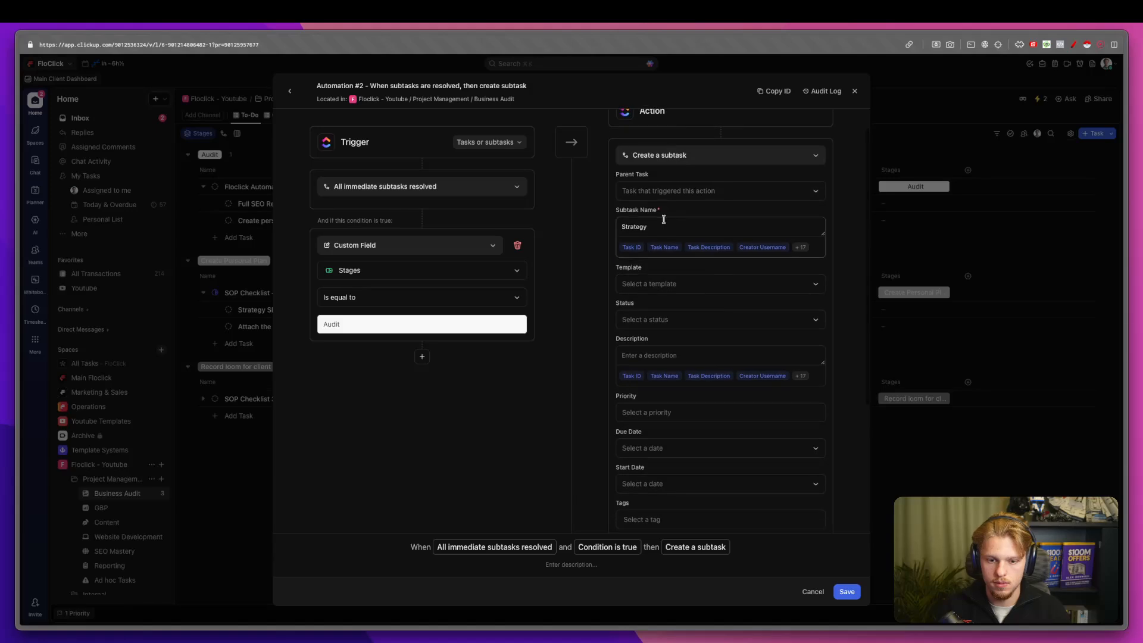
click(664, 219)
key(ctrl+a)
text(Strategy SEO Plan)
scroll(670, 304, down, 1)
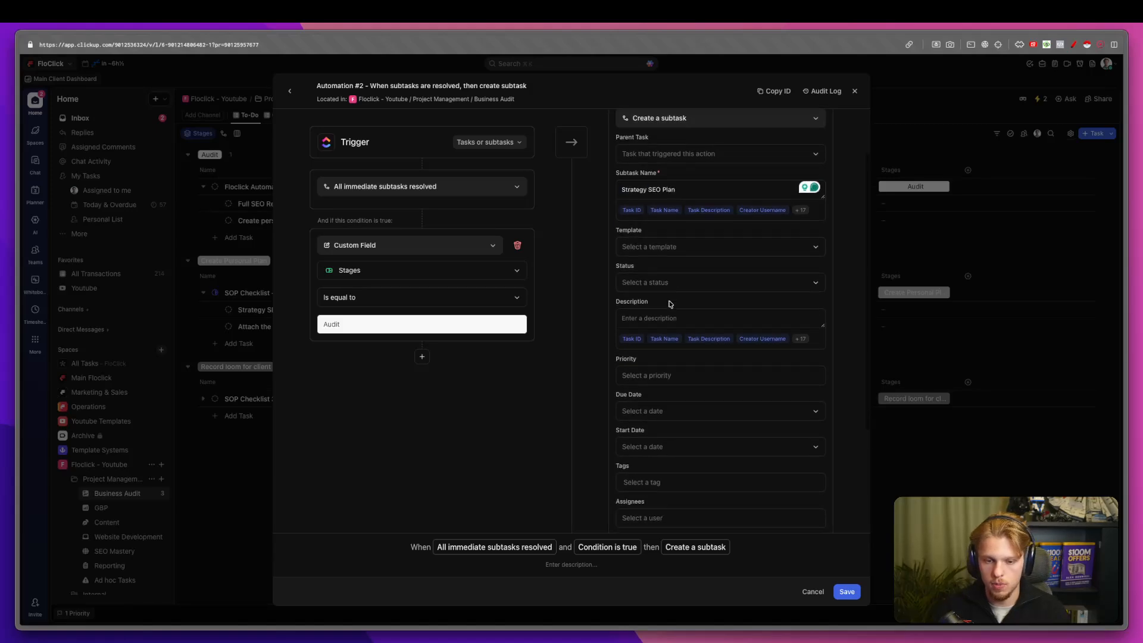
scroll(669, 304, down, 4)
scroll(670, 305, up, 6)
scroll(669, 304, down, 3)
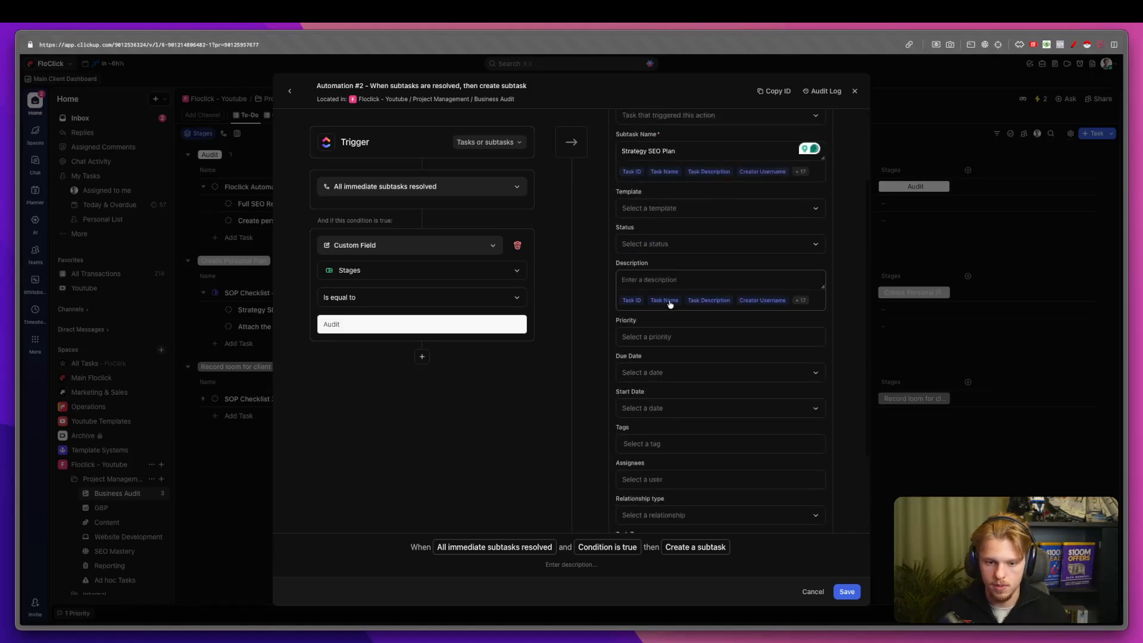
Assign the subtask created by the automation to Me.
scroll(670, 304, down, 3)
click(654, 364)
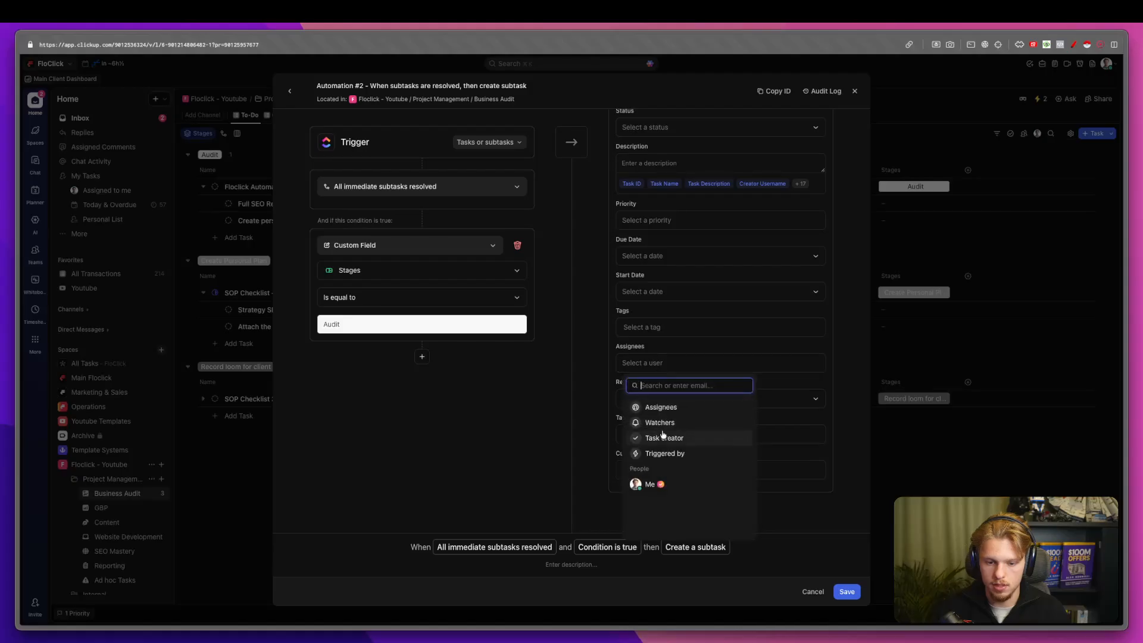
click(731, 484)
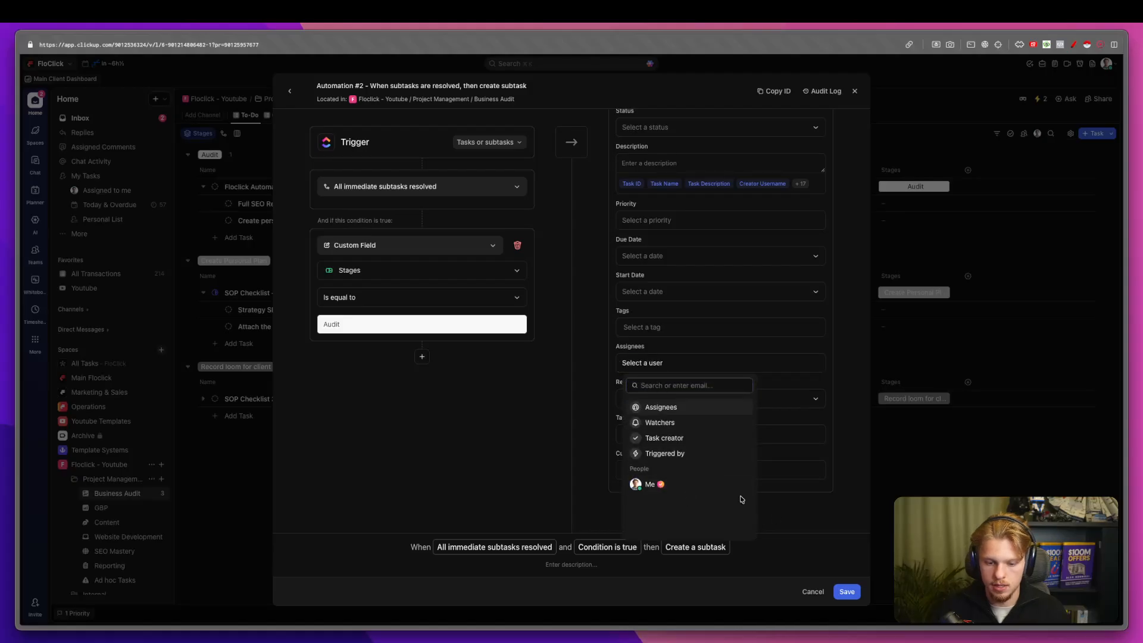
click(783, 500)
Add a Set custom field action that sets Stages to Create Personal Plan, and save the automation.
click(720, 507)
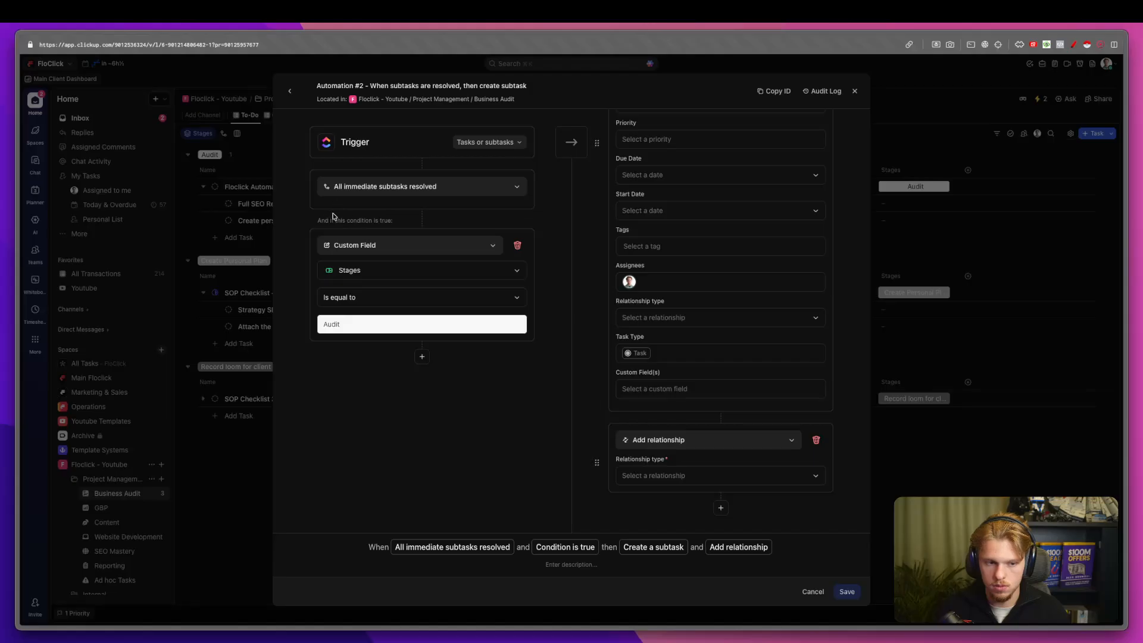
click(685, 440)
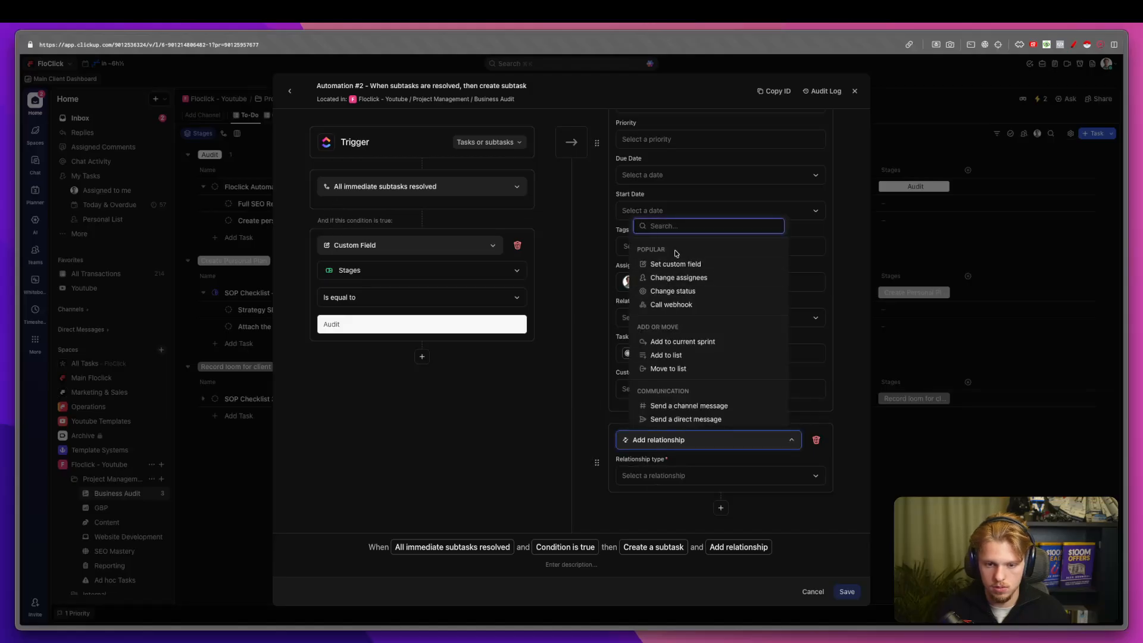
text(crea)
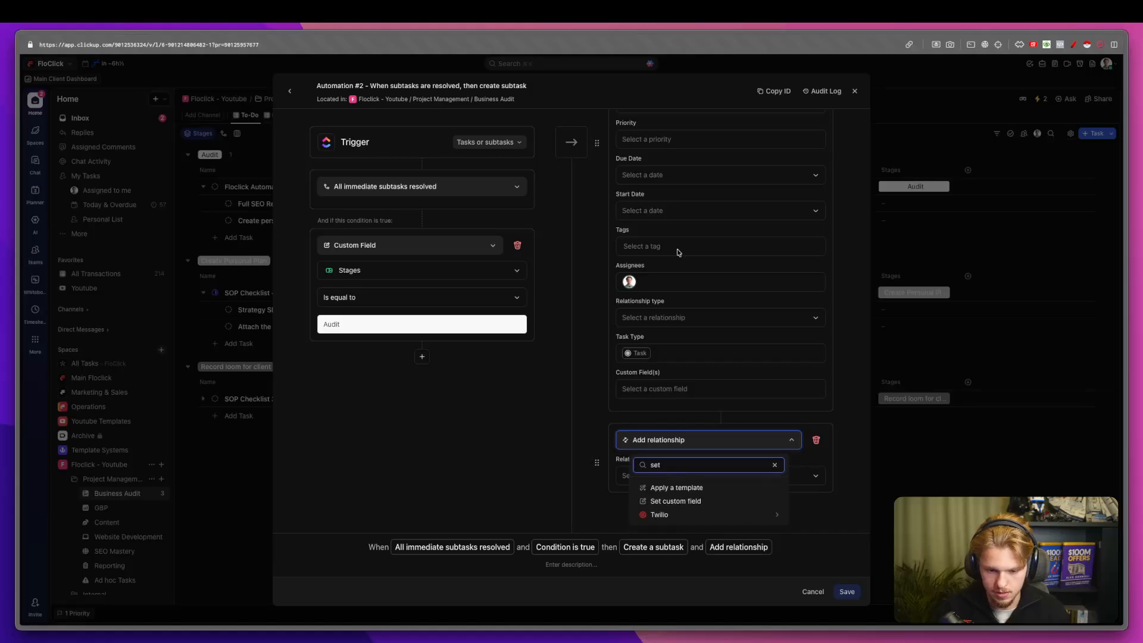
click(674, 502)
click(656, 448)
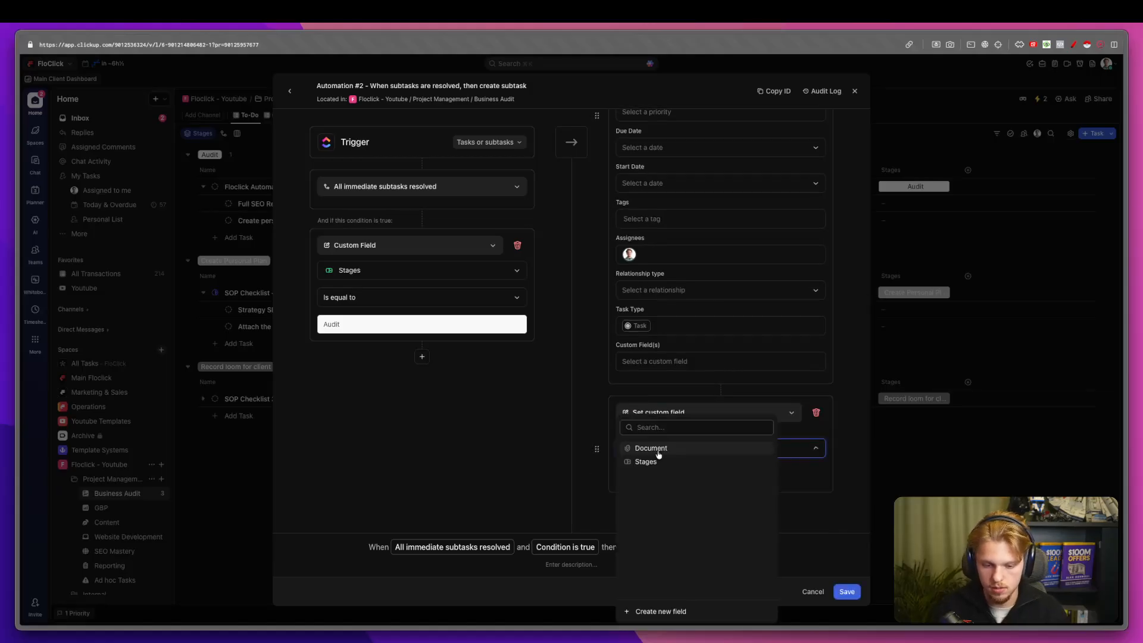
click(655, 461)
click(655, 471)
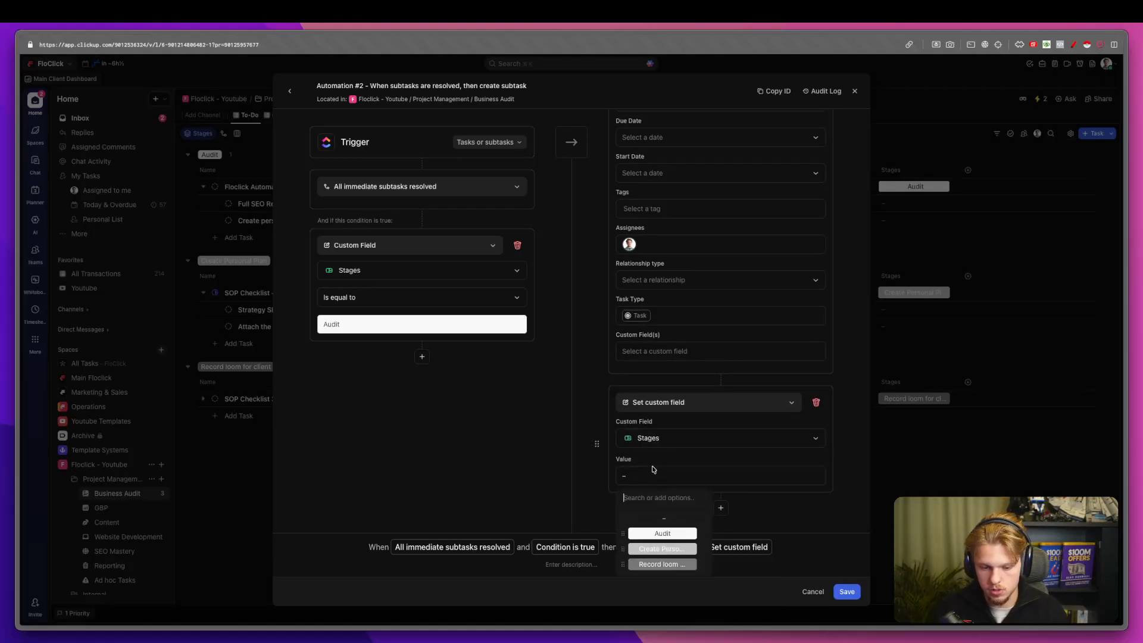
click(671, 548)
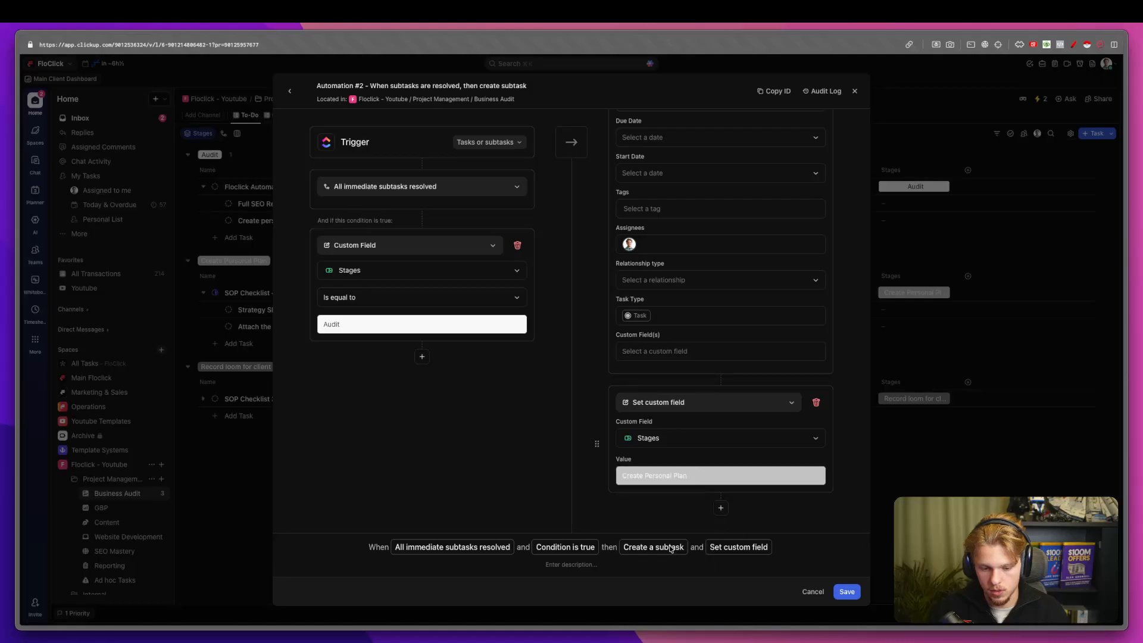
click(844, 591)
Rename the subtasks-resolved automation to "Create Strategy Plan For Client" and save it.
triple_click(457, 245)
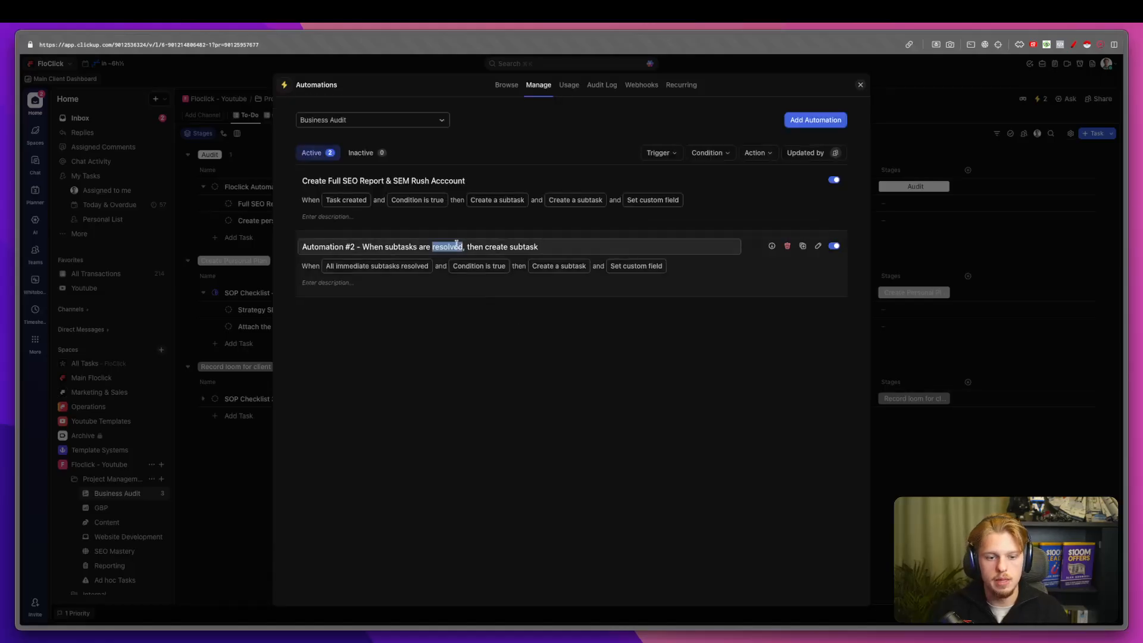
text(Create S)
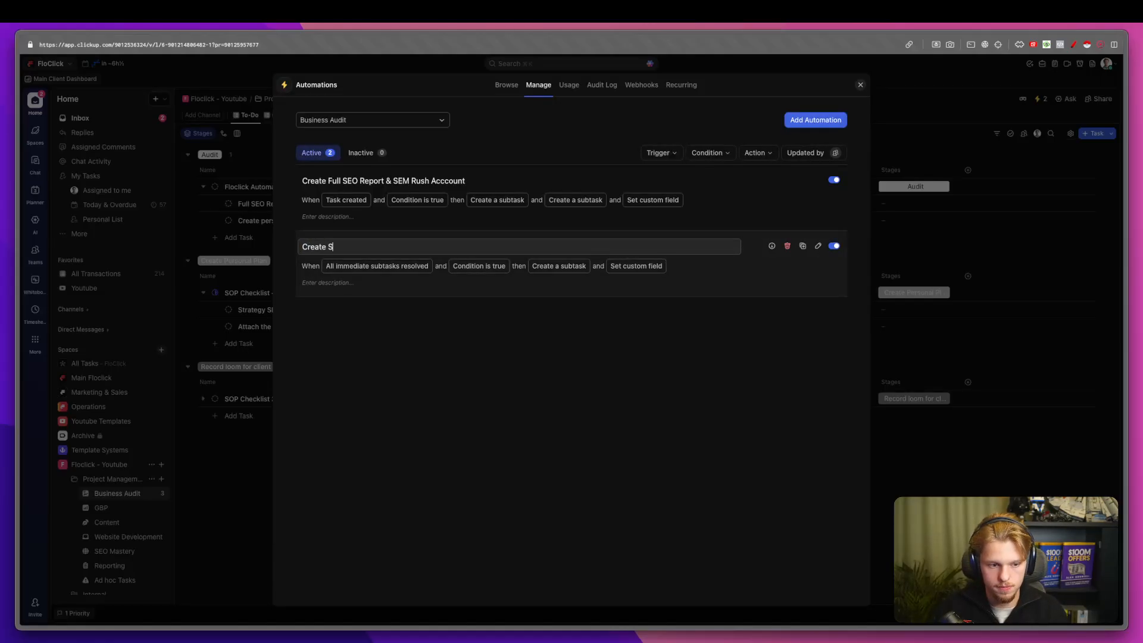
text(trategy Plan For Client)
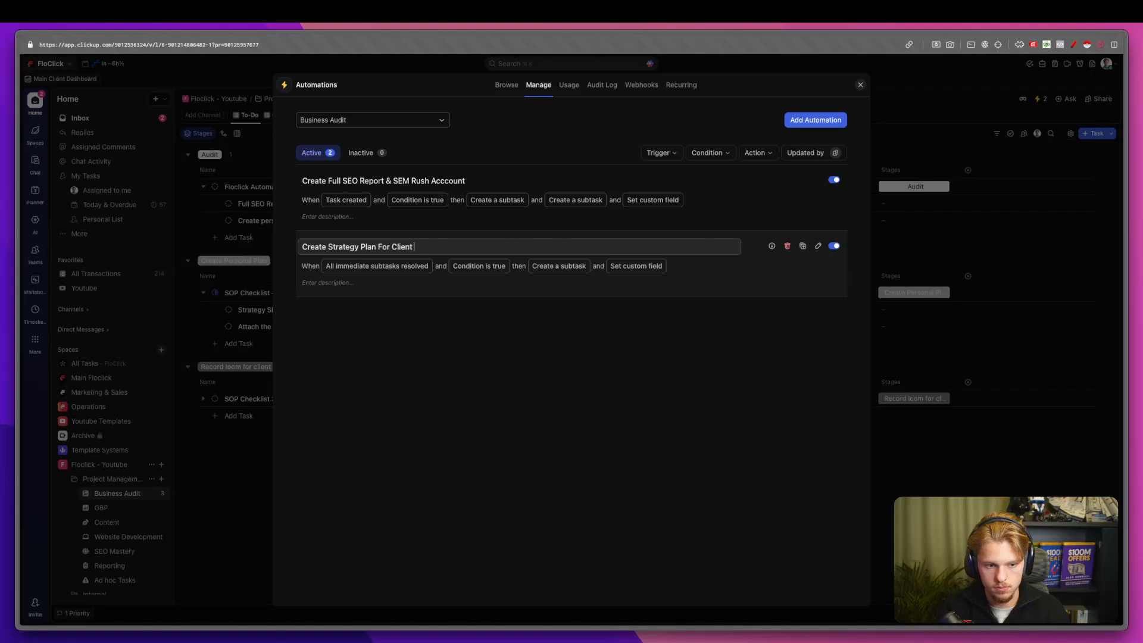
key(Return)
click(457, 247)
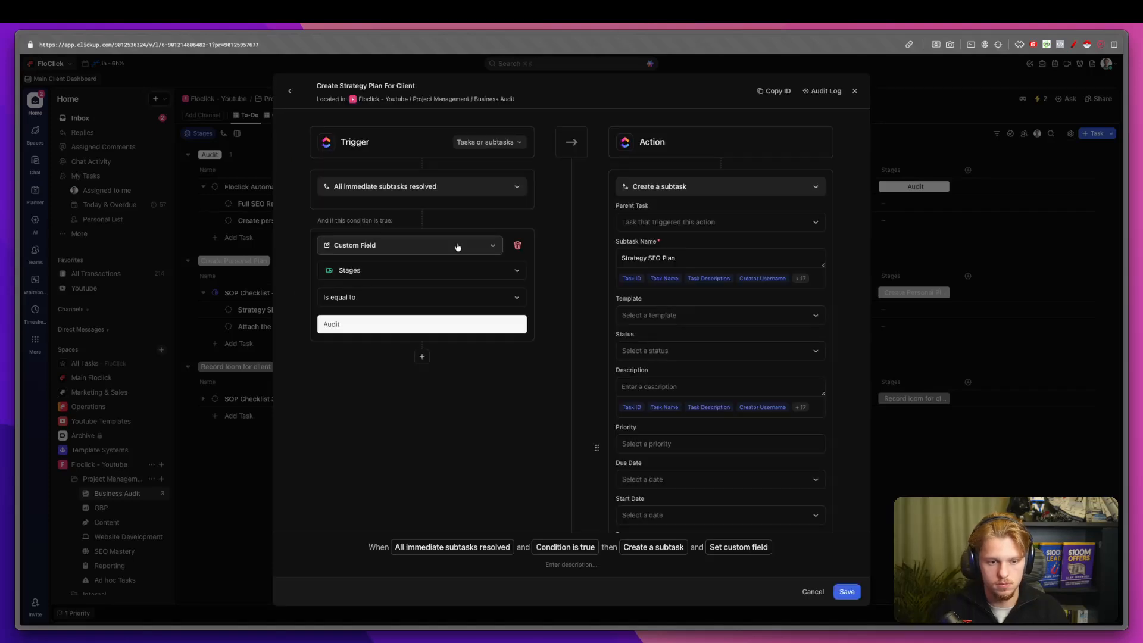
click(852, 597)
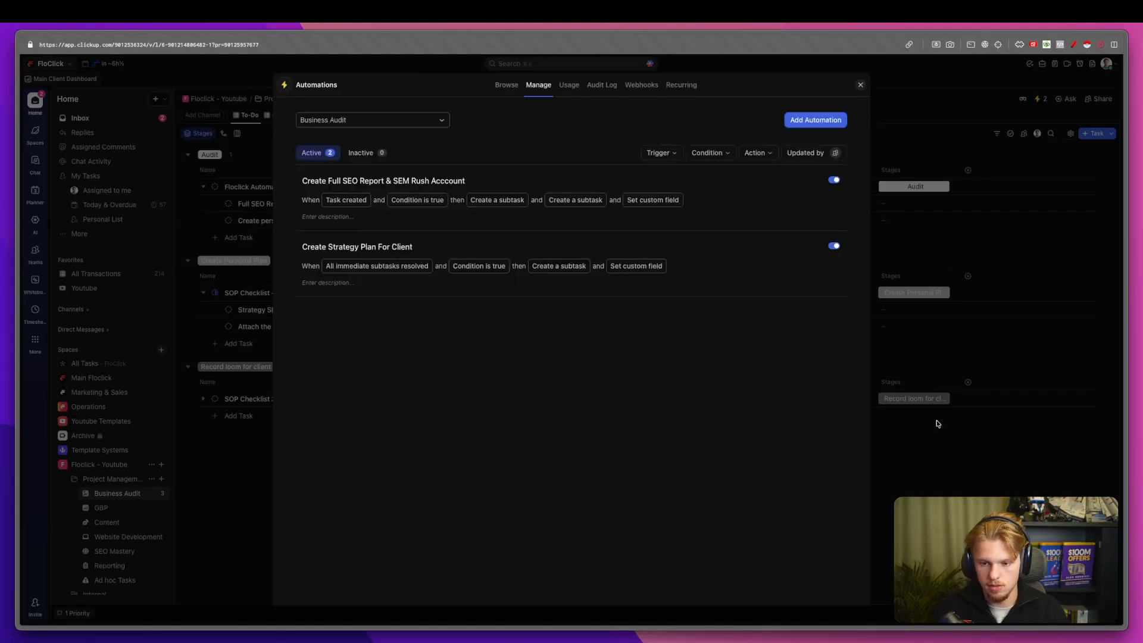
Return to the list and complete both Audit subtasks of the Floclick Automates task to test the automation.
click(936, 421)
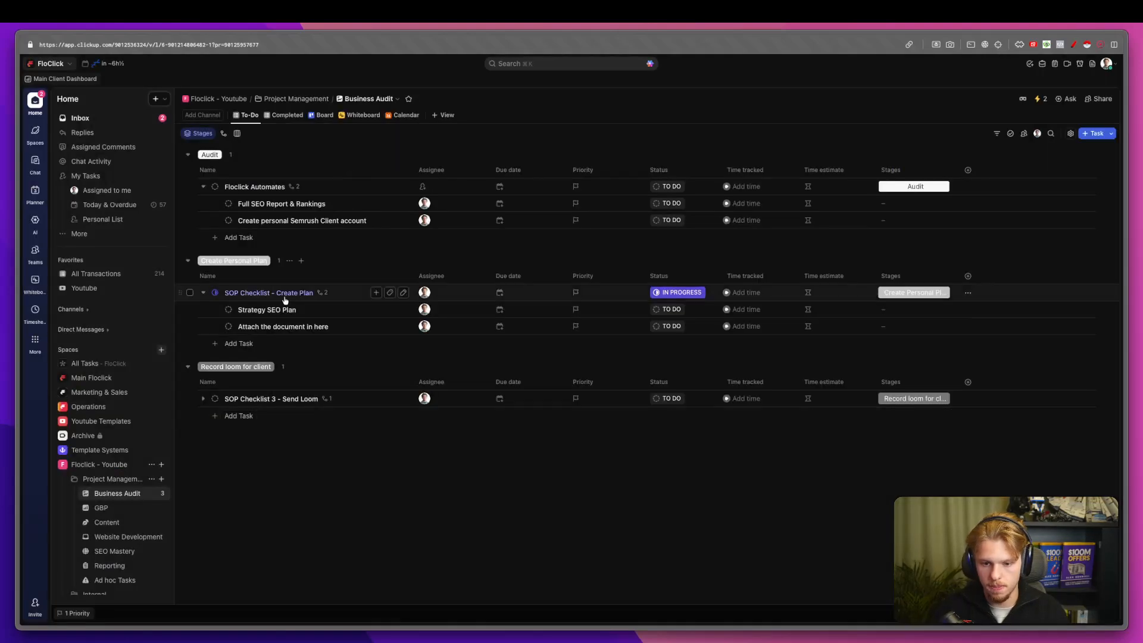
click(228, 203)
click(289, 349)
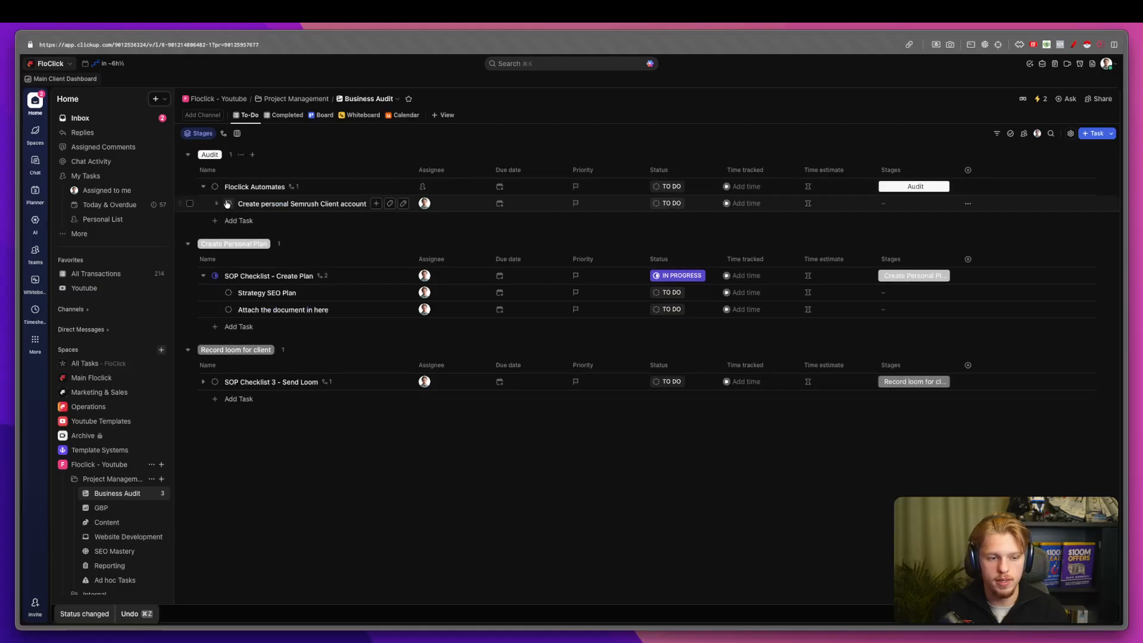
click(228, 203)
click(256, 349)
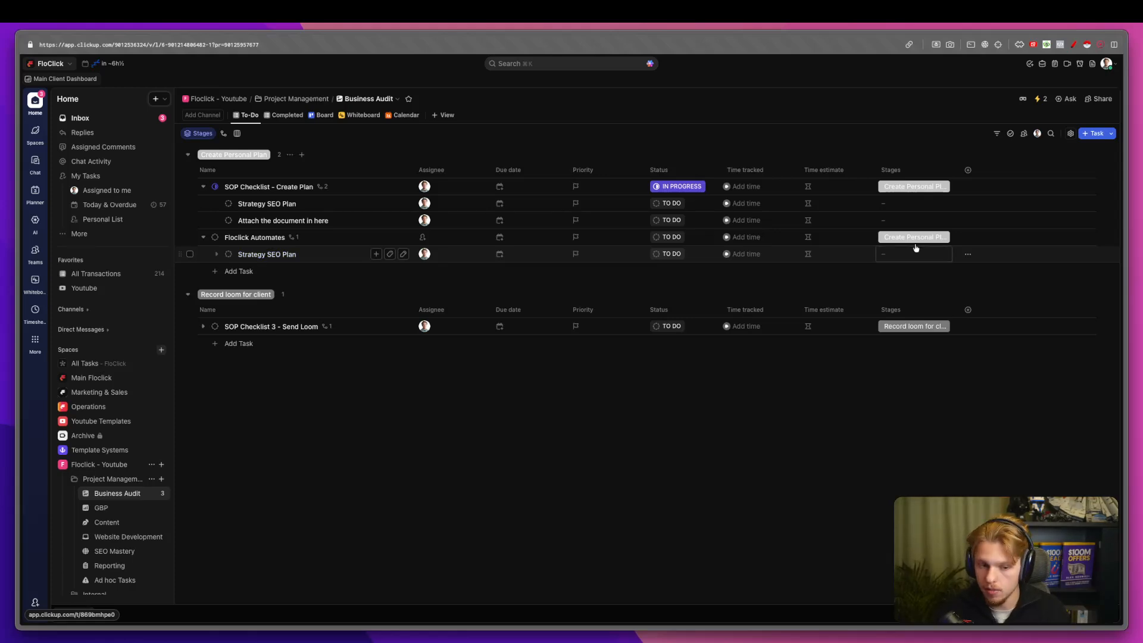
Show the existing Document field as a list column and delete the "SOP Checklist - Create Plan" task.
click(968, 171)
text(doc)
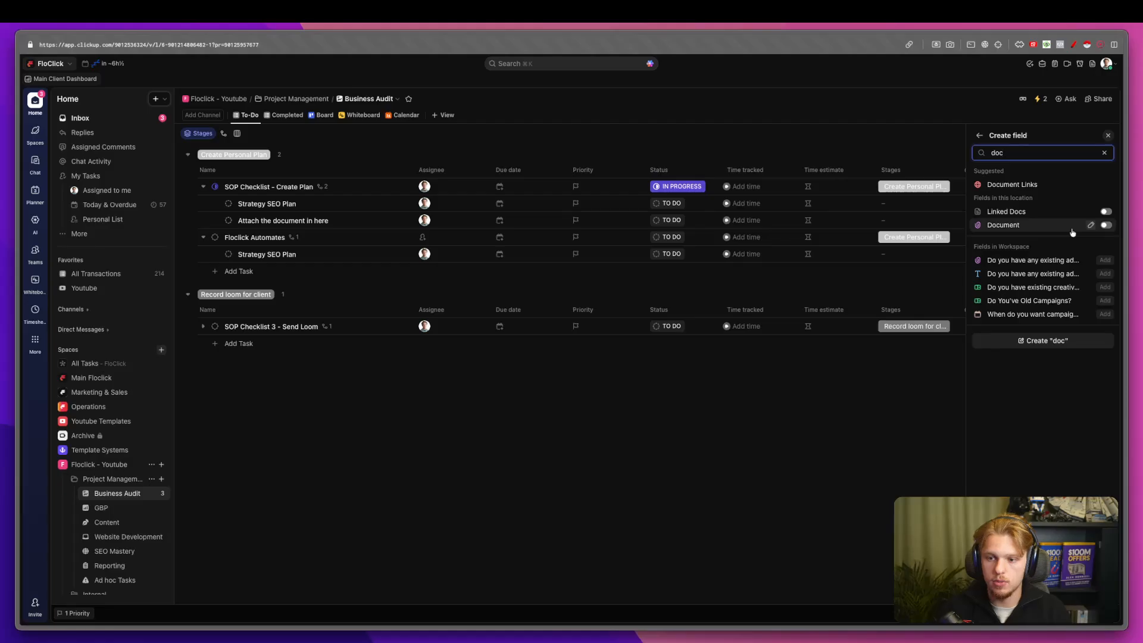
click(1006, 224)
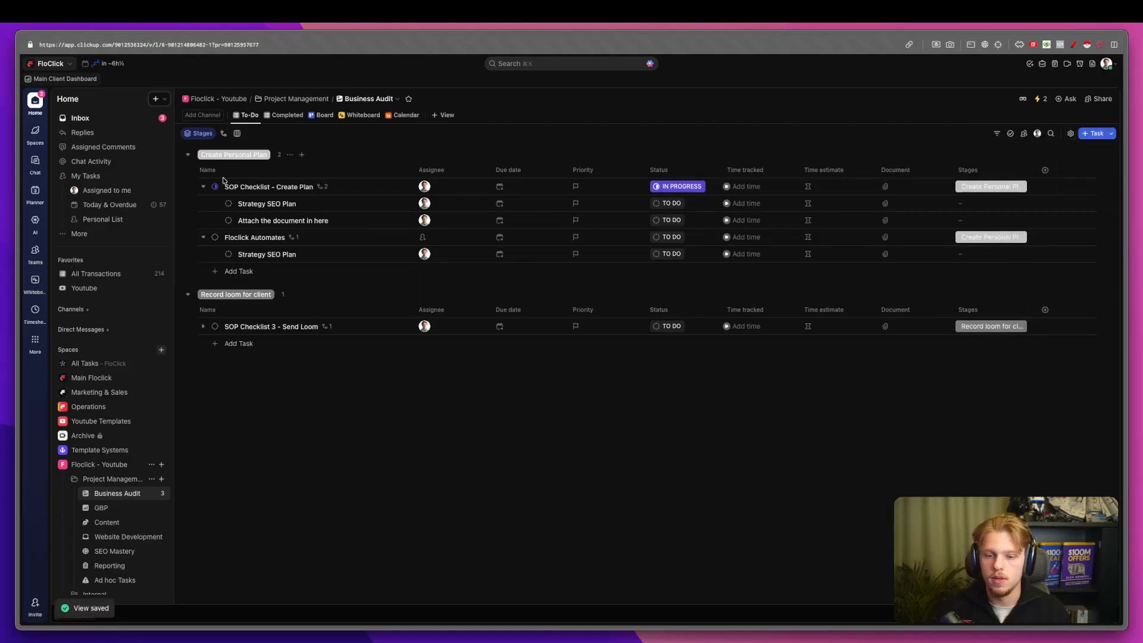
click(190, 186)
key(Delete)
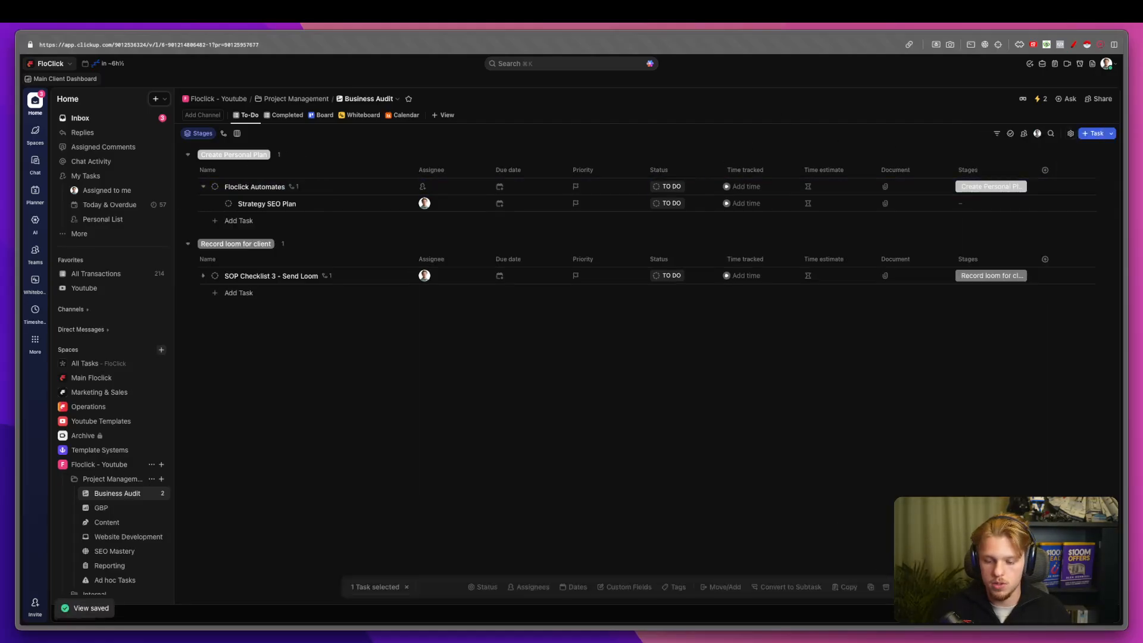
Start a new automation for the list with the trigger "All immediate subtasks resolved".
click(1042, 99)
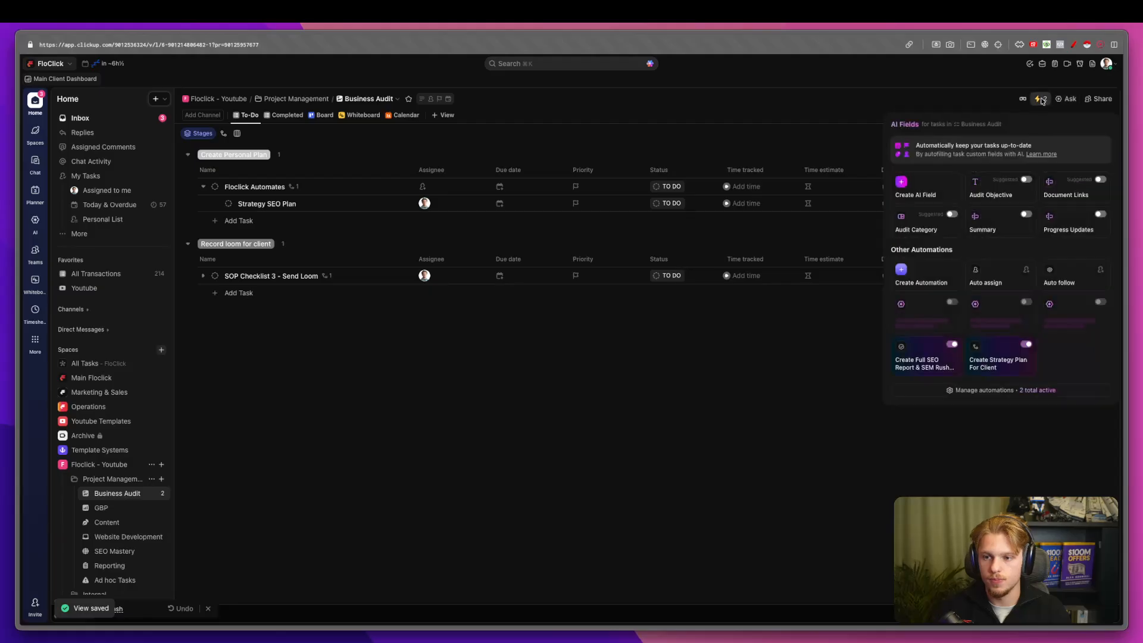
click(994, 390)
click(836, 121)
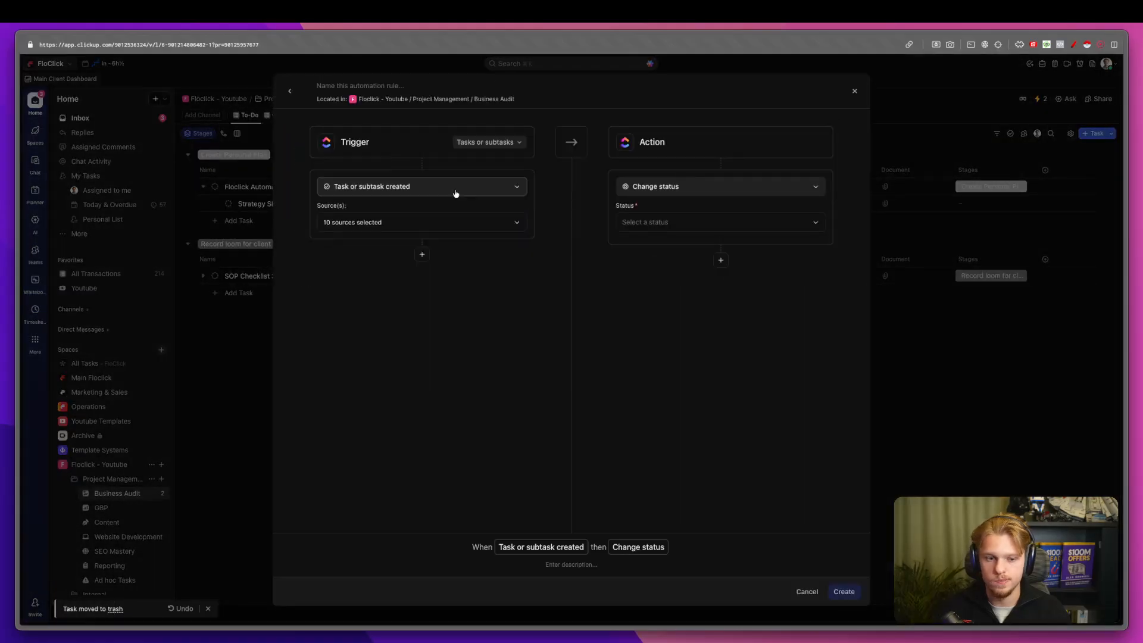
click(439, 187)
click(426, 212)
text(all)
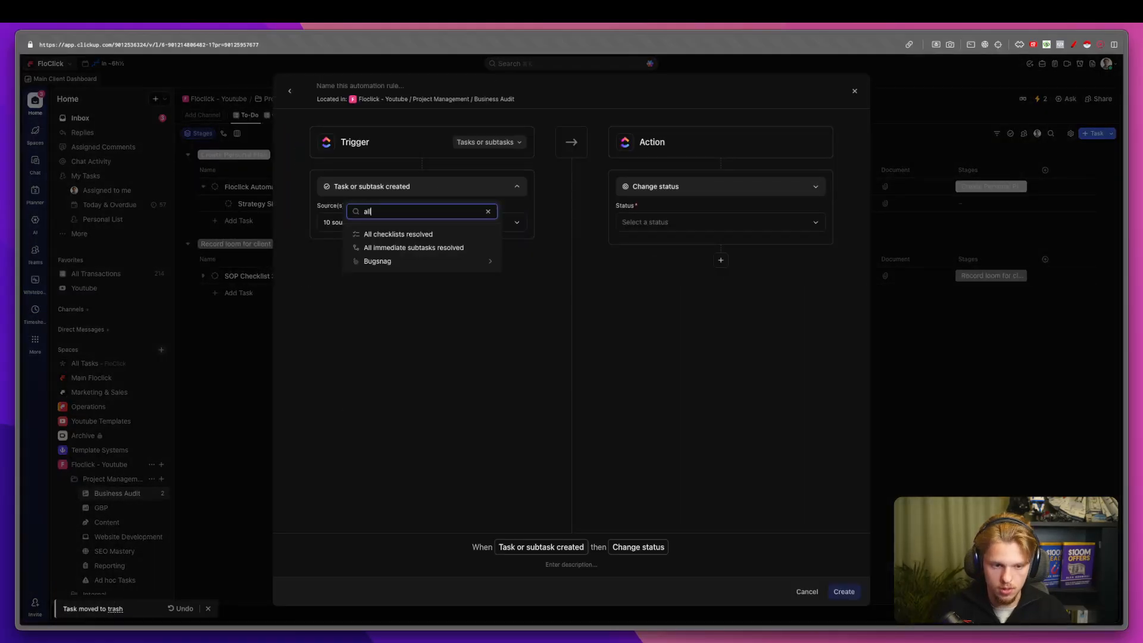
click(422, 250)
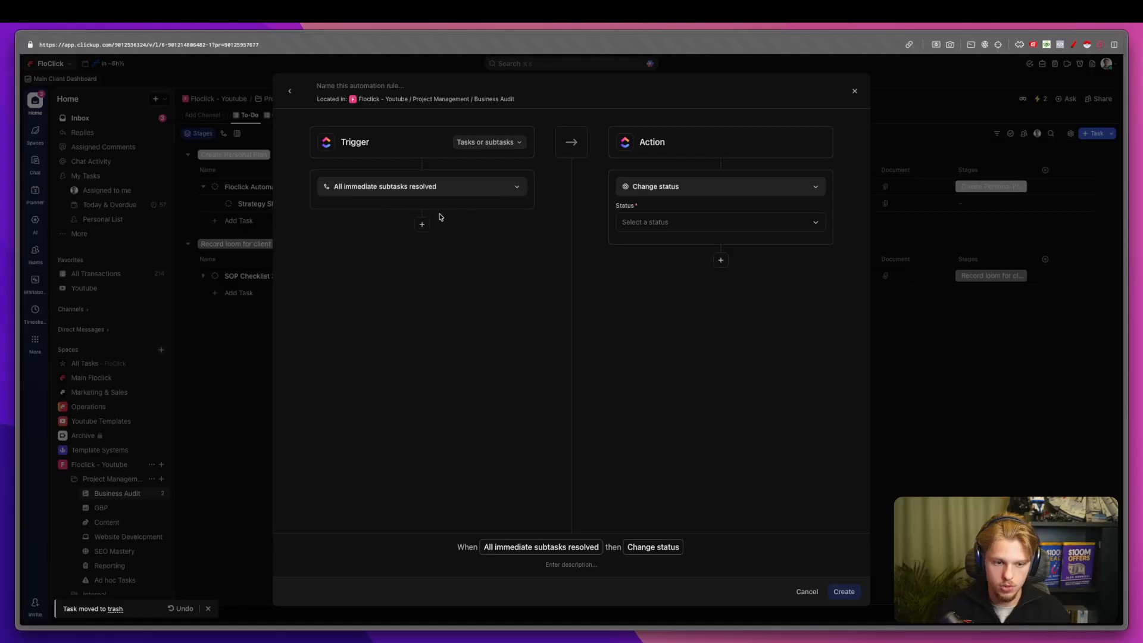
Add a Custom Field condition requiring Stages "Is equal to" Create Personal Plan.
click(422, 224)
click(399, 243)
text(cust)
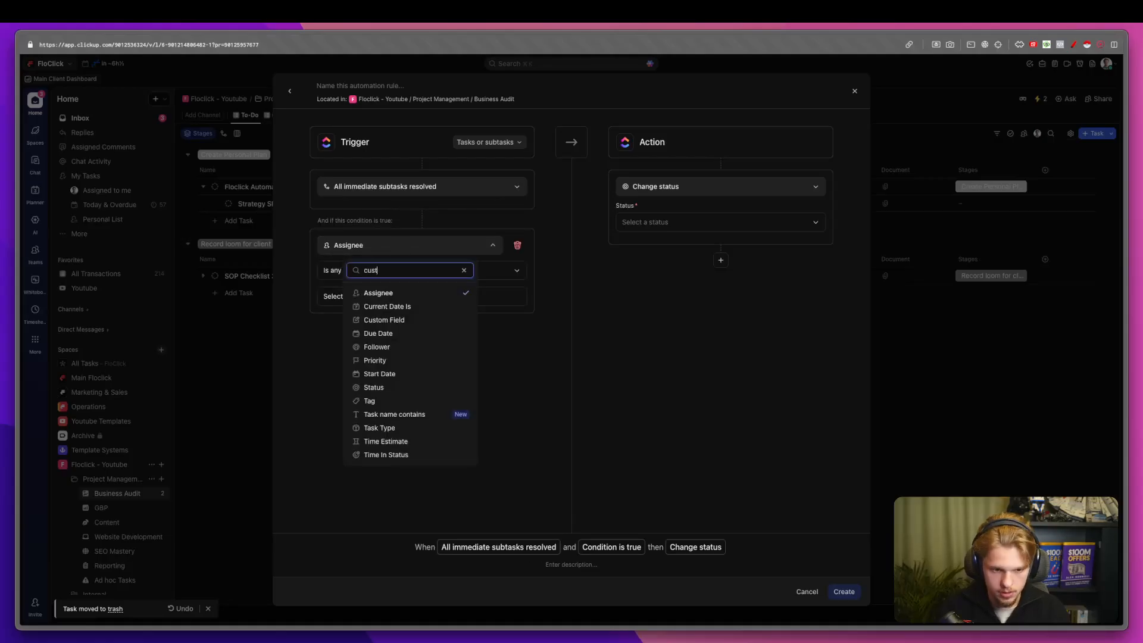
click(392, 292)
click(363, 271)
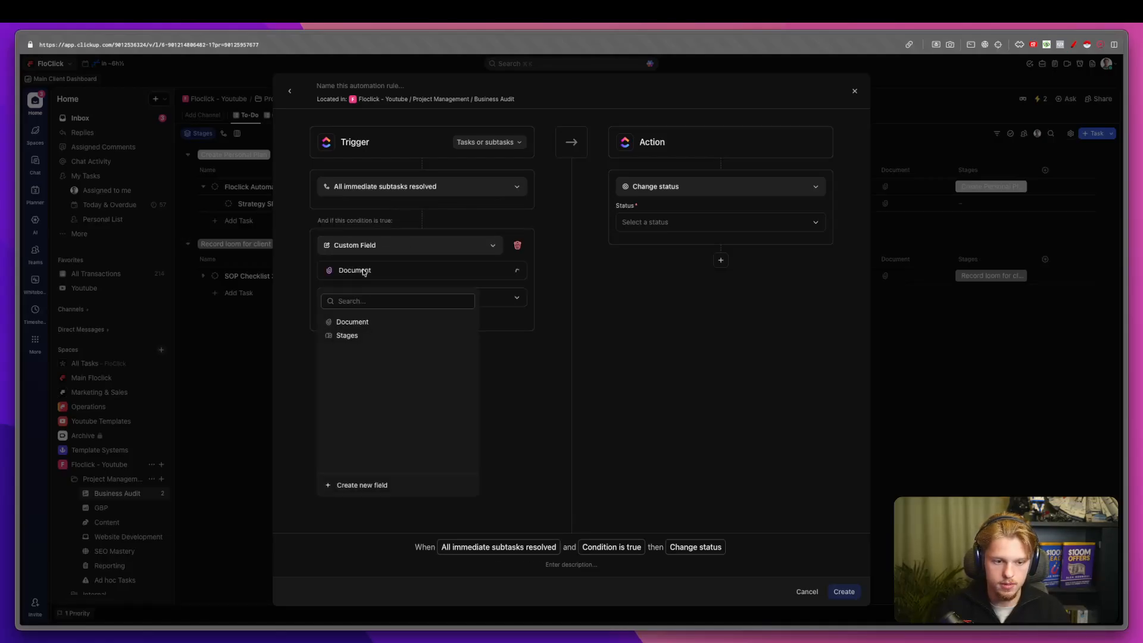
click(369, 332)
click(357, 324)
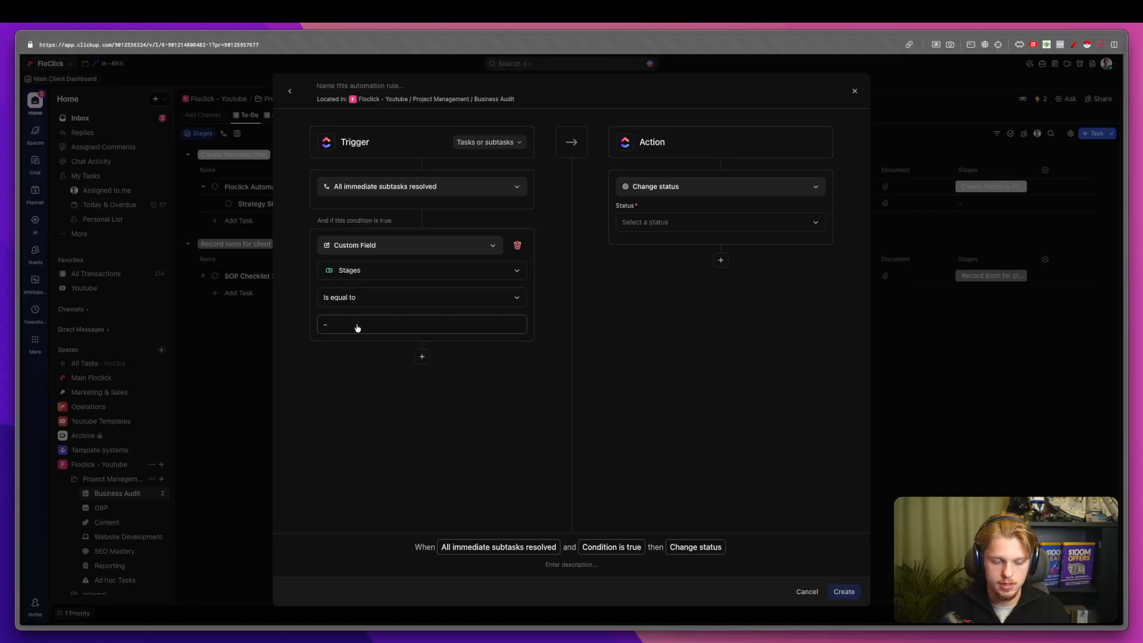
click(390, 396)
Add a second Custom Field condition requiring that Document "Is set".
click(420, 356)
click(391, 377)
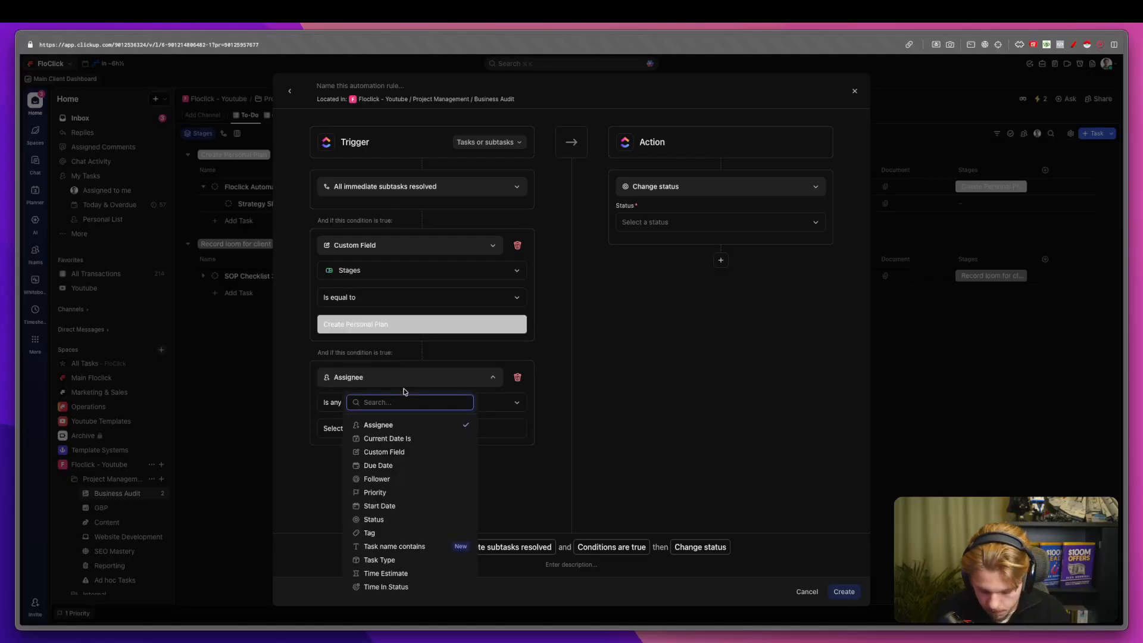
text(cu)
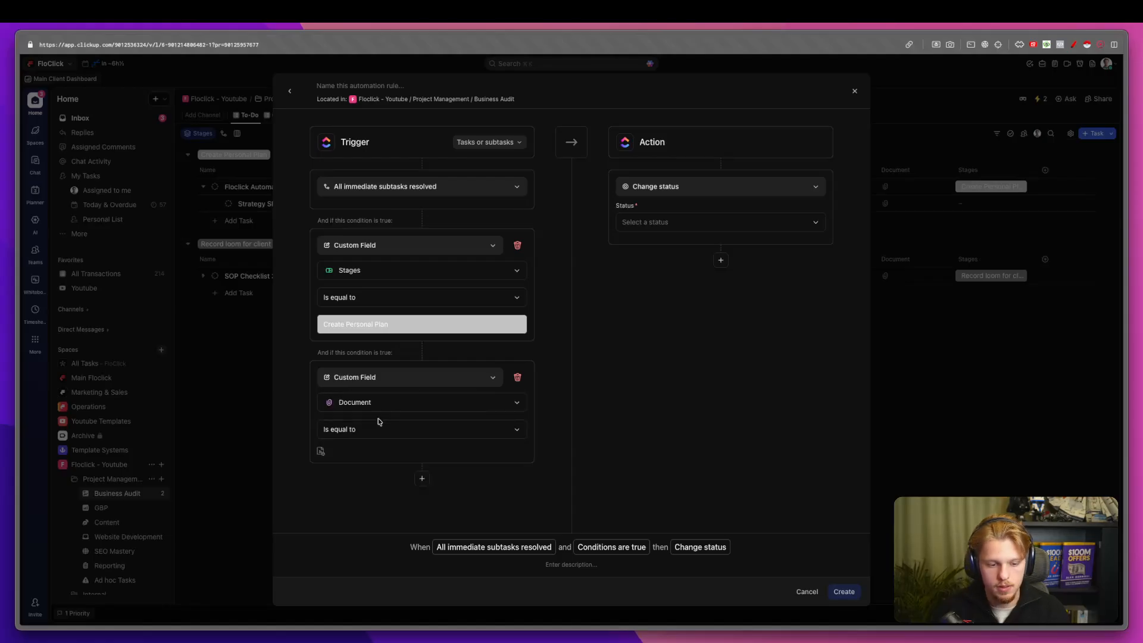
click(377, 434)
click(333, 506)
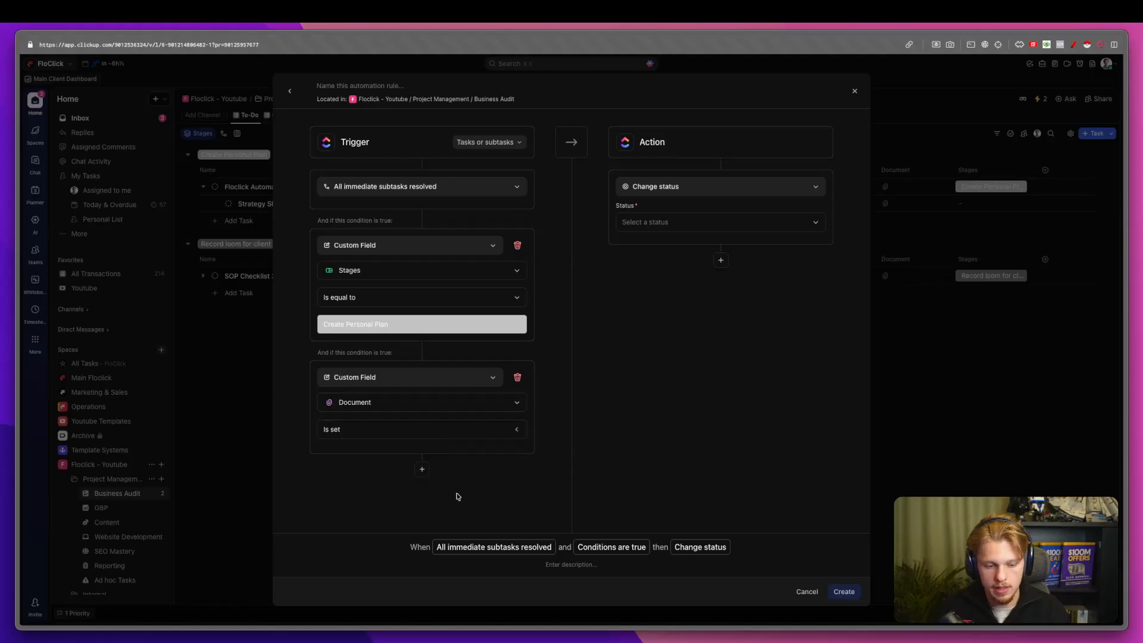
Change the action to Create a subtask, name the subtask "W" and create the automation.
click(677, 189)
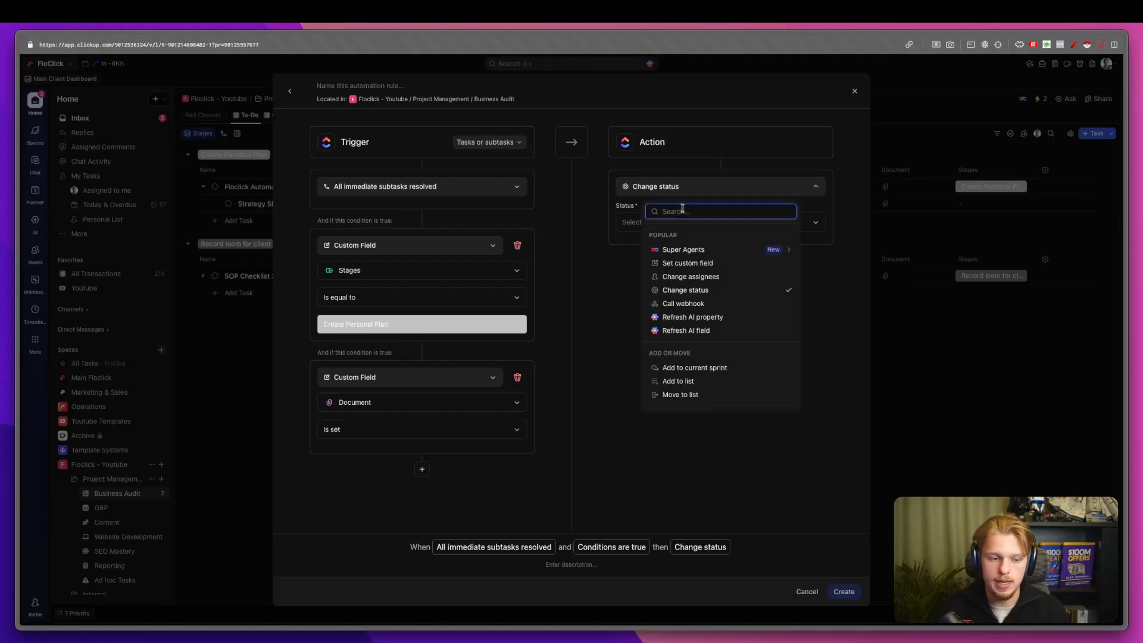
text(d)
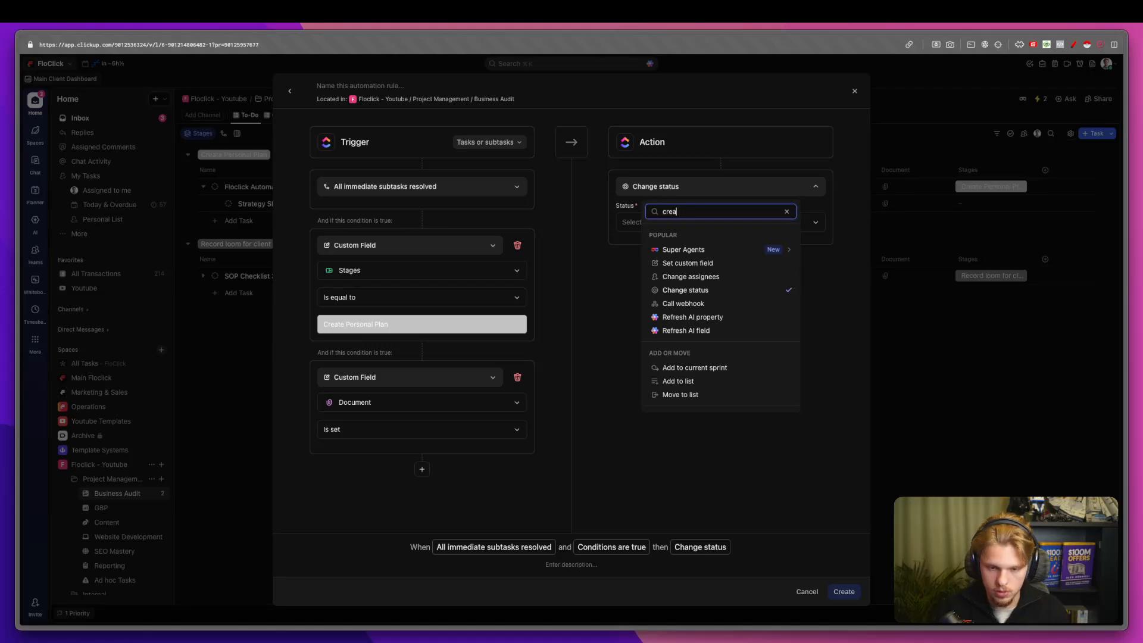
click(699, 275)
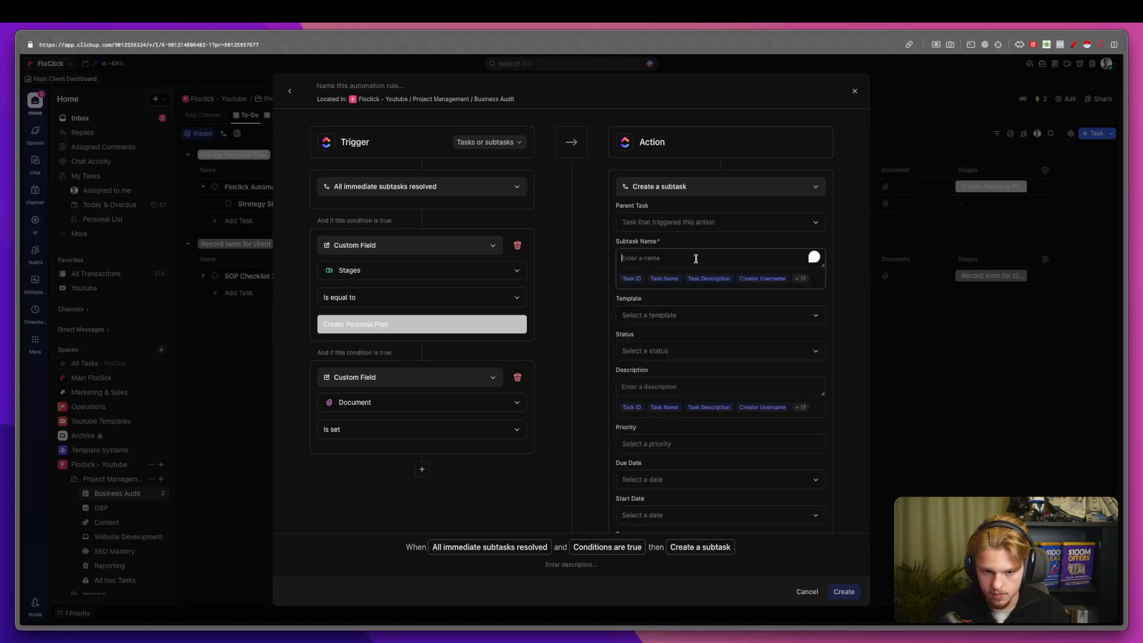
text(w)
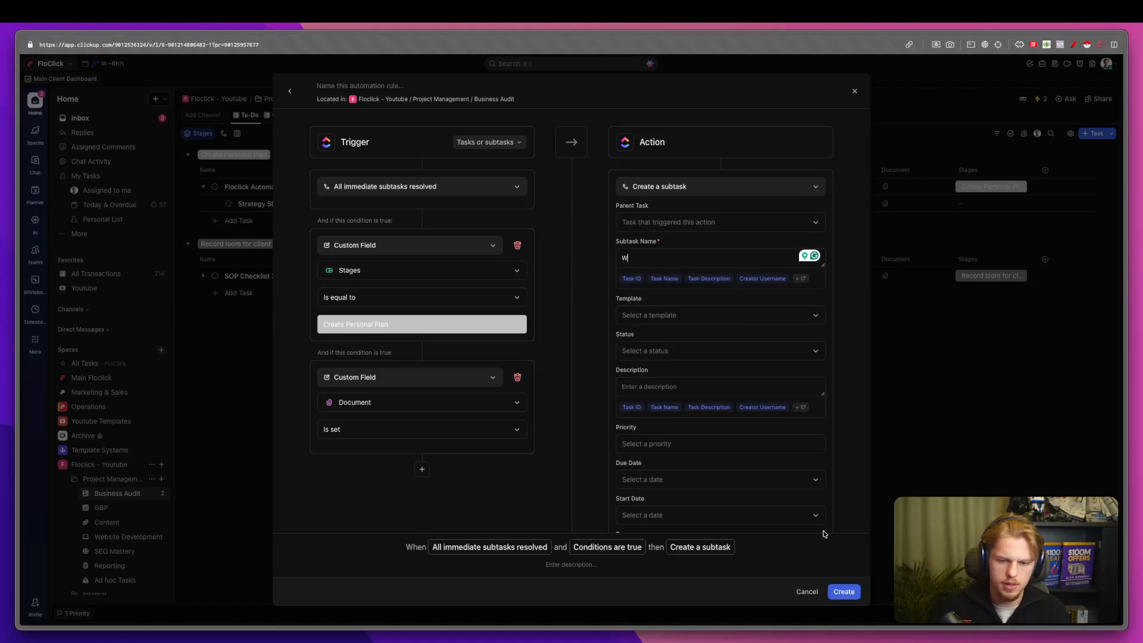
click(844, 593)
Reopen the list's third automation and change its created subtask's name to "Record loom for client".
click(206, 335)
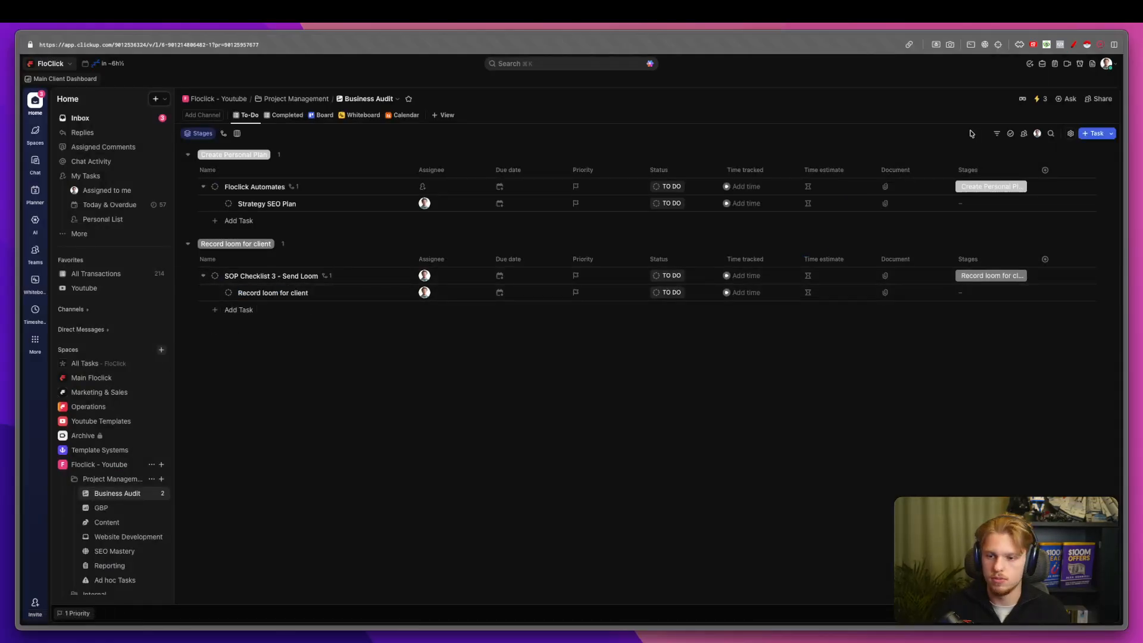
click(1040, 99)
click(959, 390)
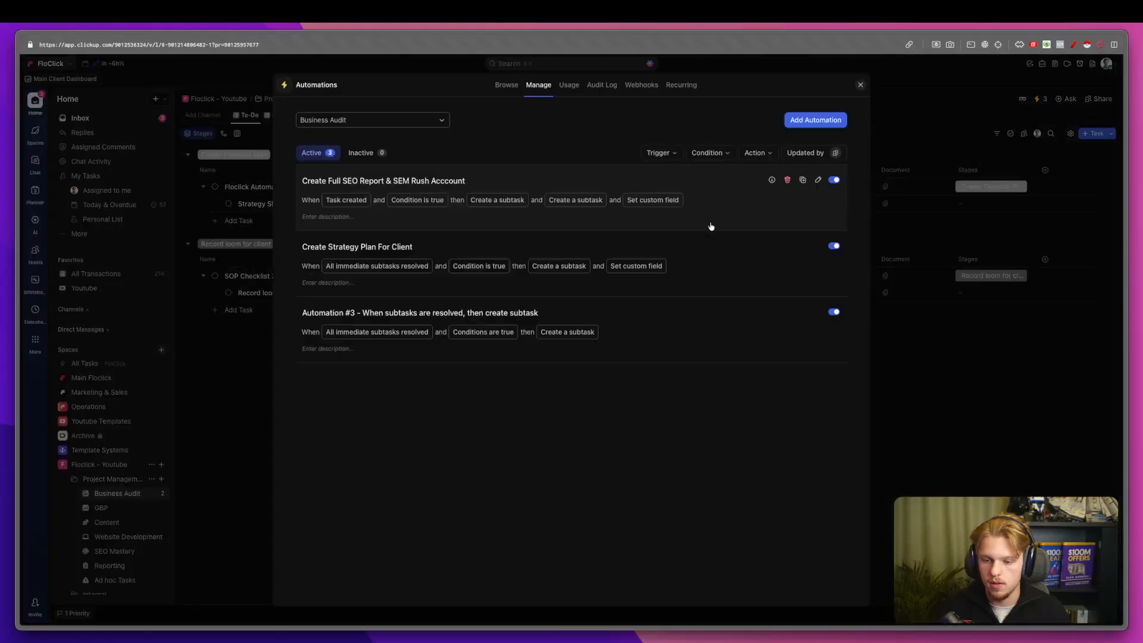
click(718, 324)
click(646, 258)
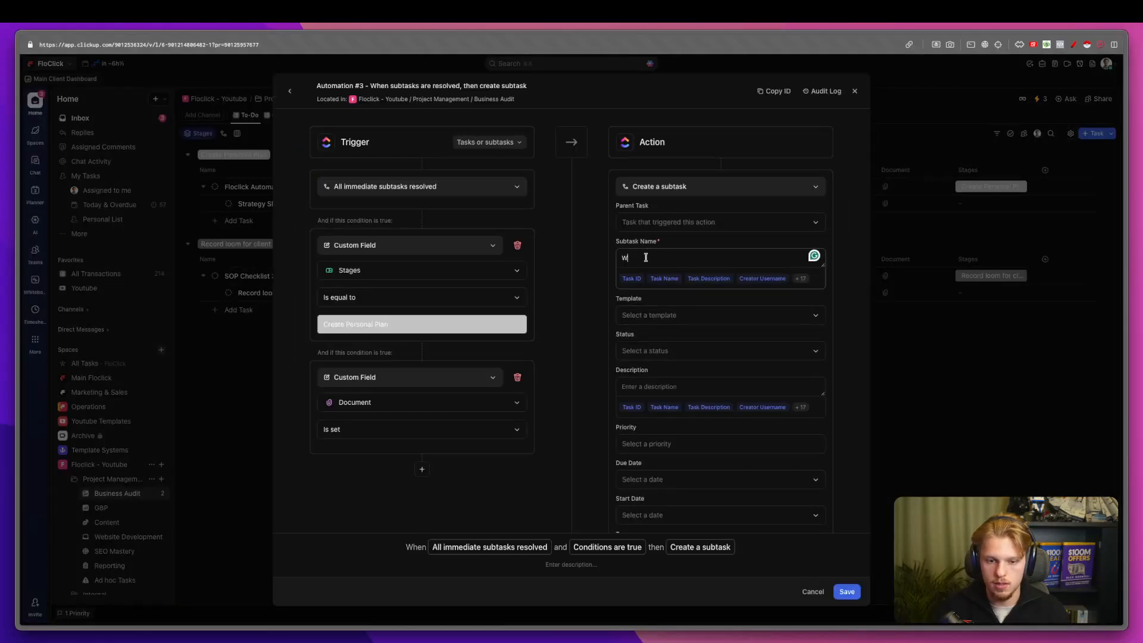
drag(646, 258, 591, 258)
text(Record loom for client)
Assign the automation's "Record loom for client" subtask to your own user account.
scroll(684, 288, down, 5)
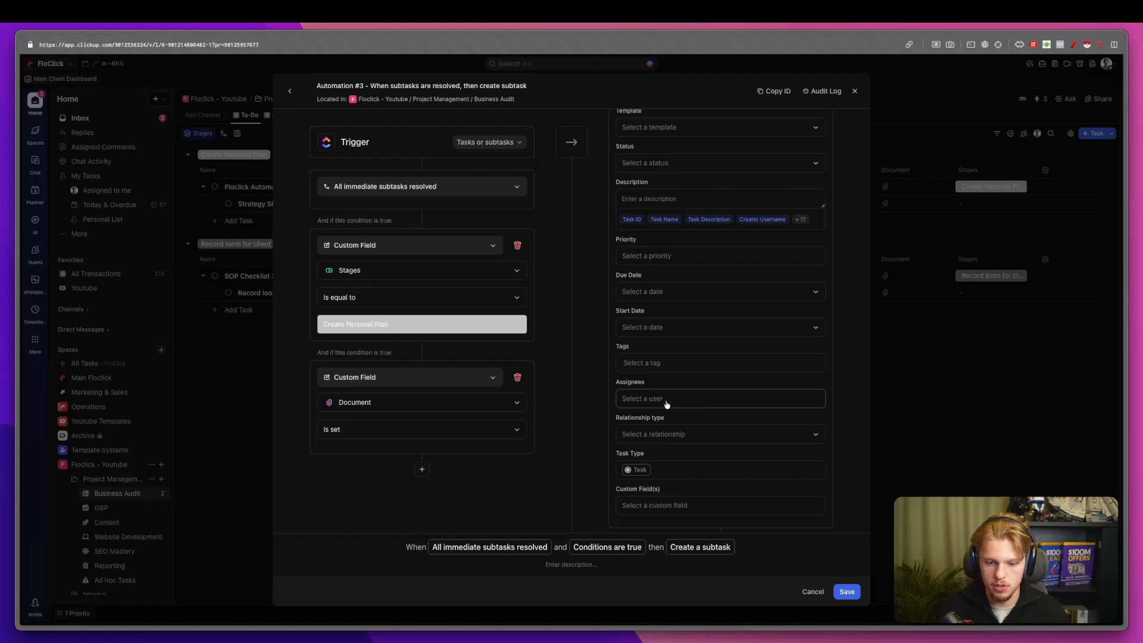
click(666, 405)
click(664, 440)
click(609, 464)
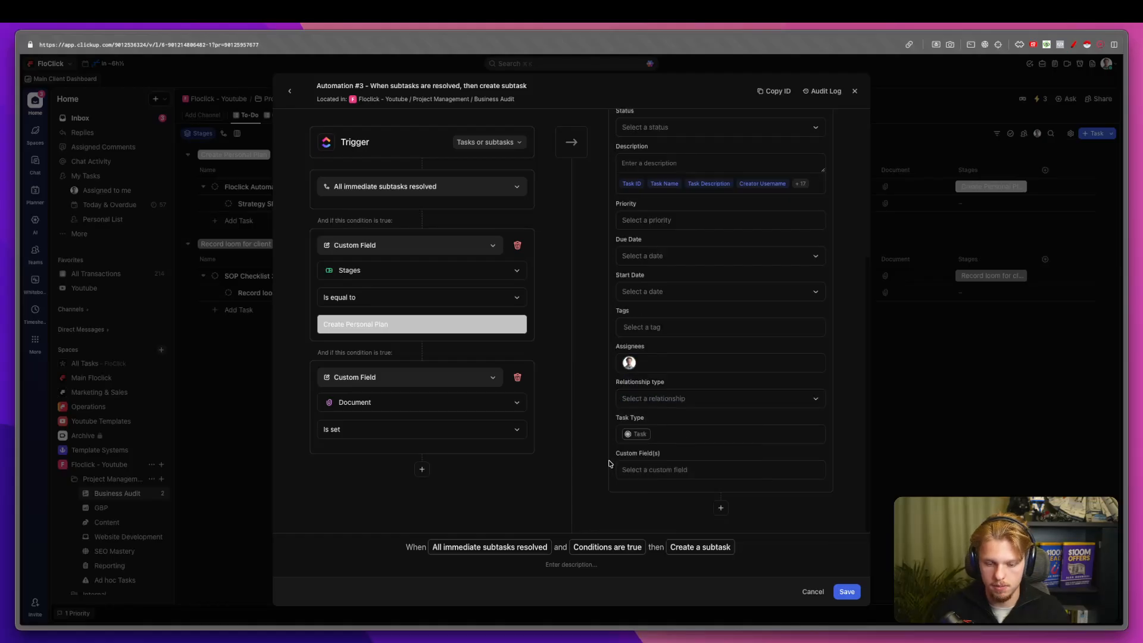
scroll(597, 442, up, 5)
scroll(617, 399, down, 3)
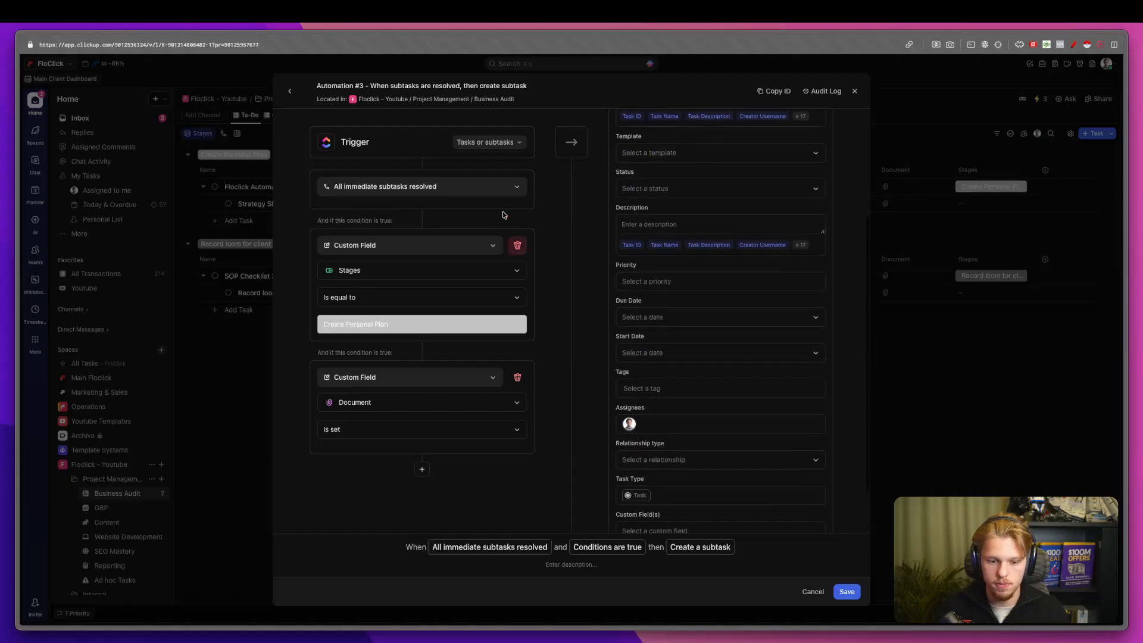
click(474, 148)
click(475, 148)
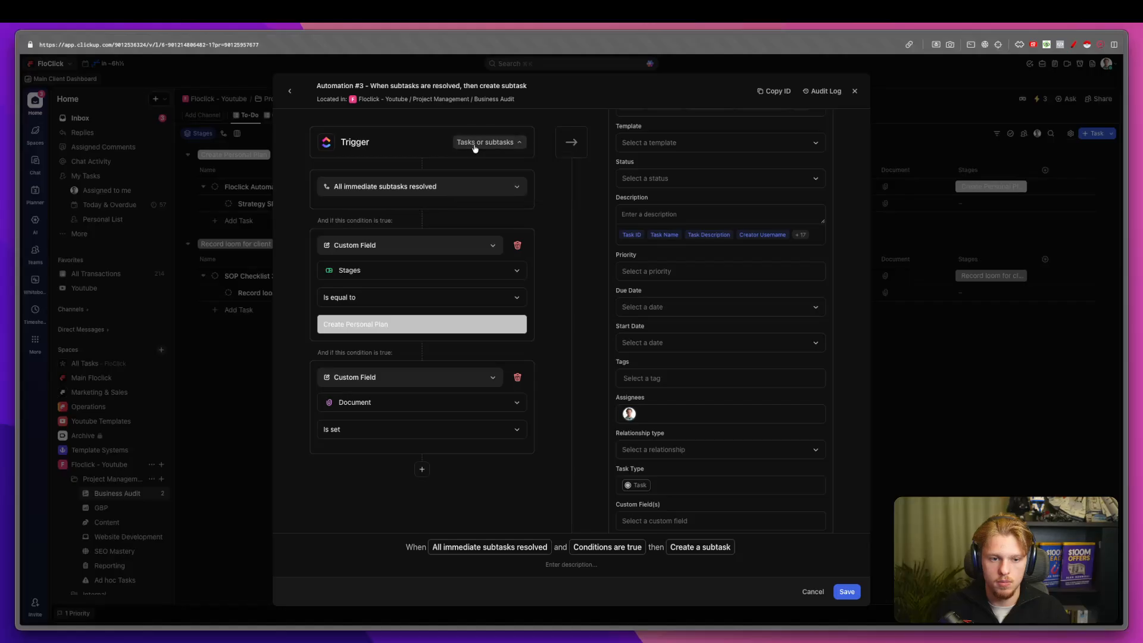
click(483, 169)
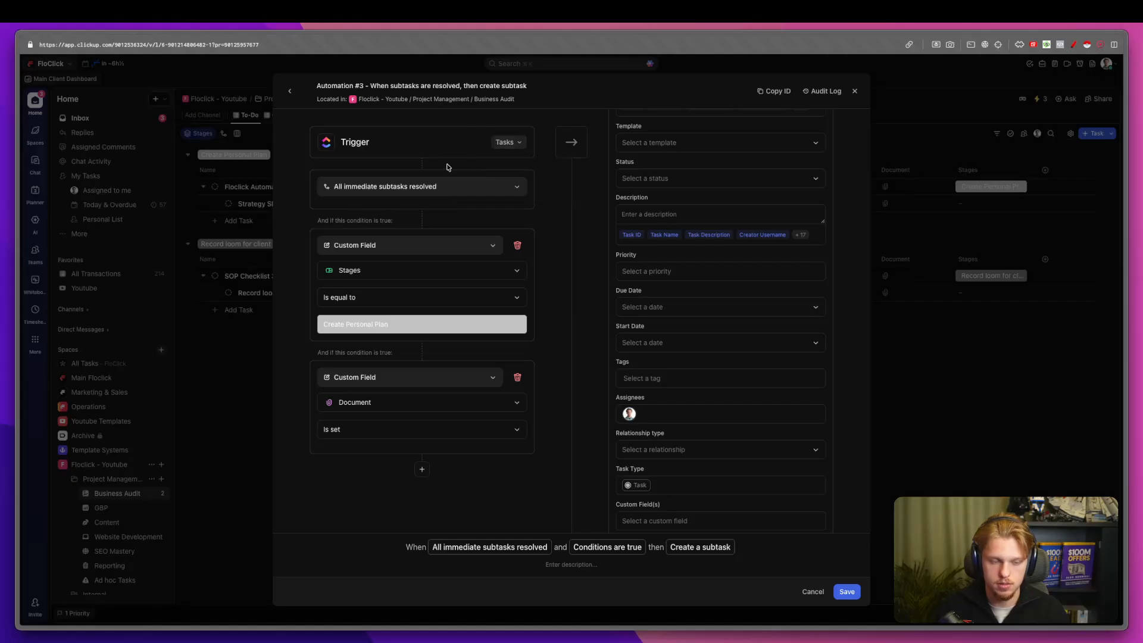
click(503, 143)
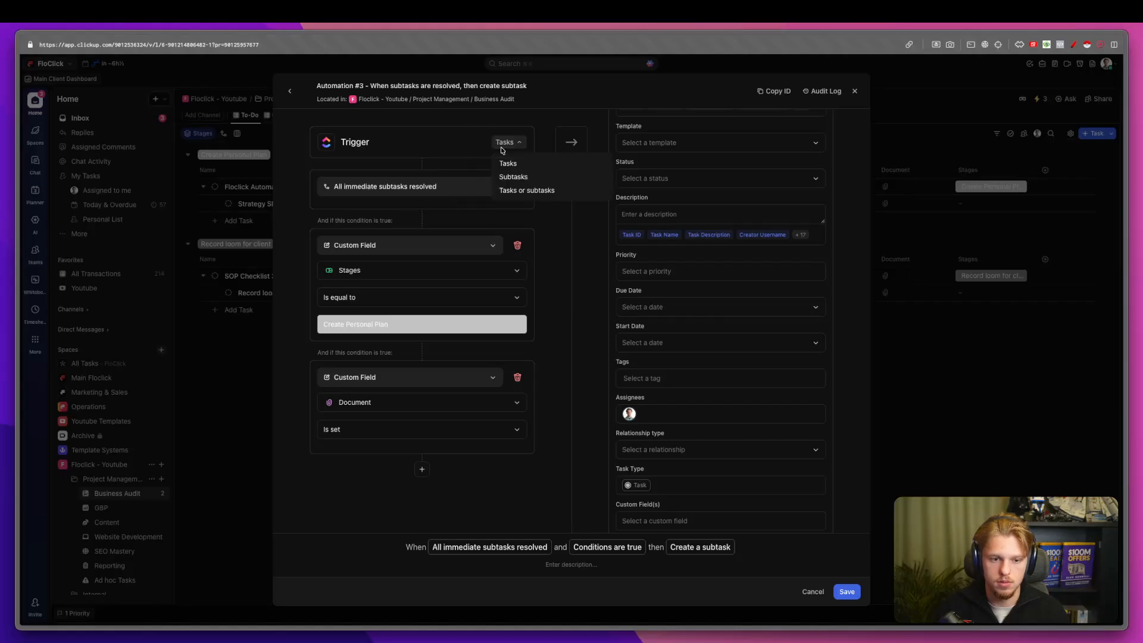
click(506, 194)
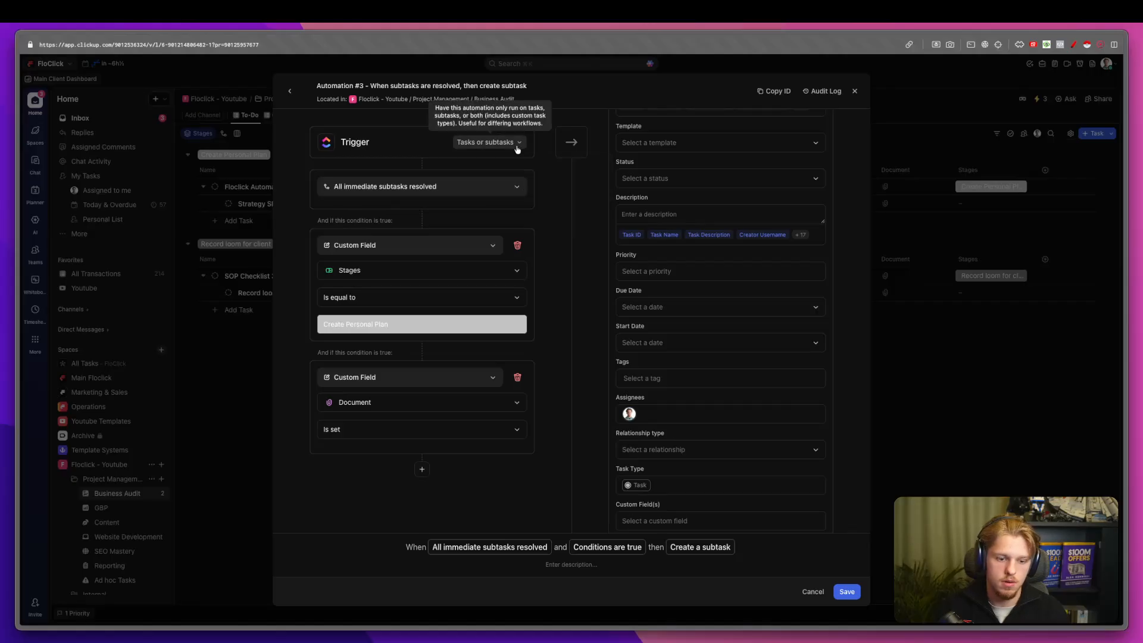
Save the third automation and return to the list of Business Audit automations.
click(847, 592)
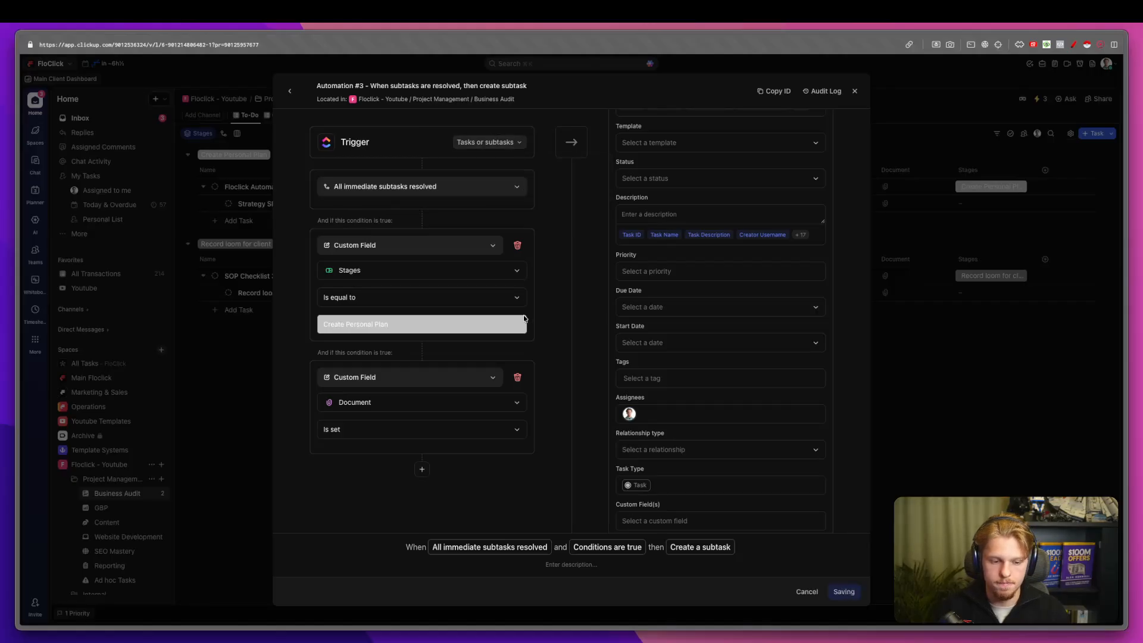
click(623, 245)
click(290, 91)
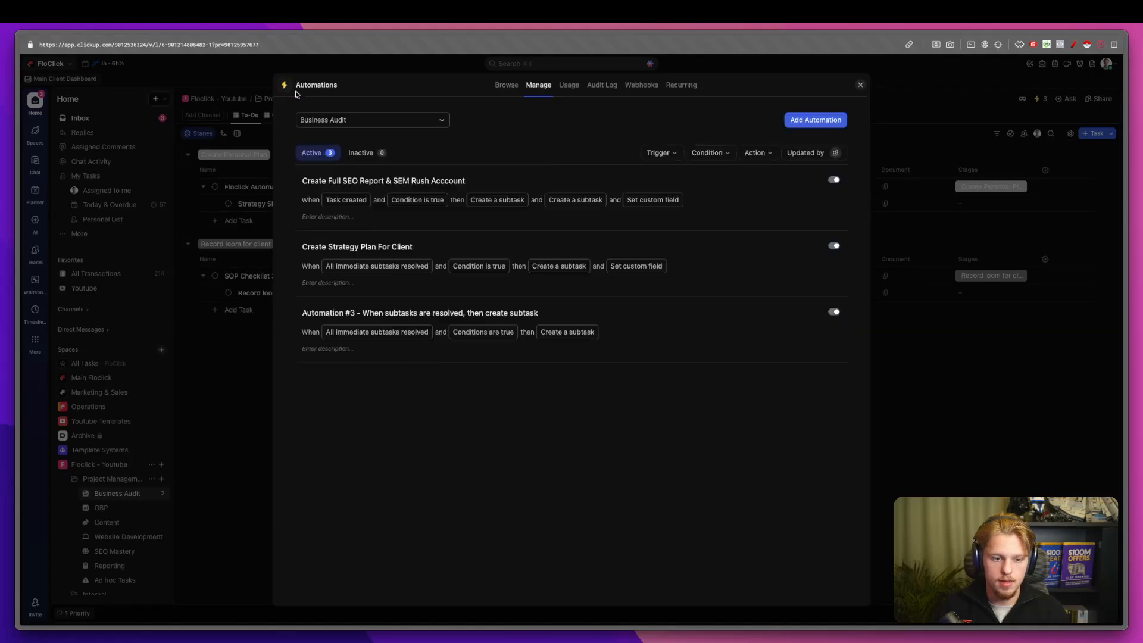
Duplicate the third automation in the current location and set the copy's Document condition to "Is not set".
click(804, 313)
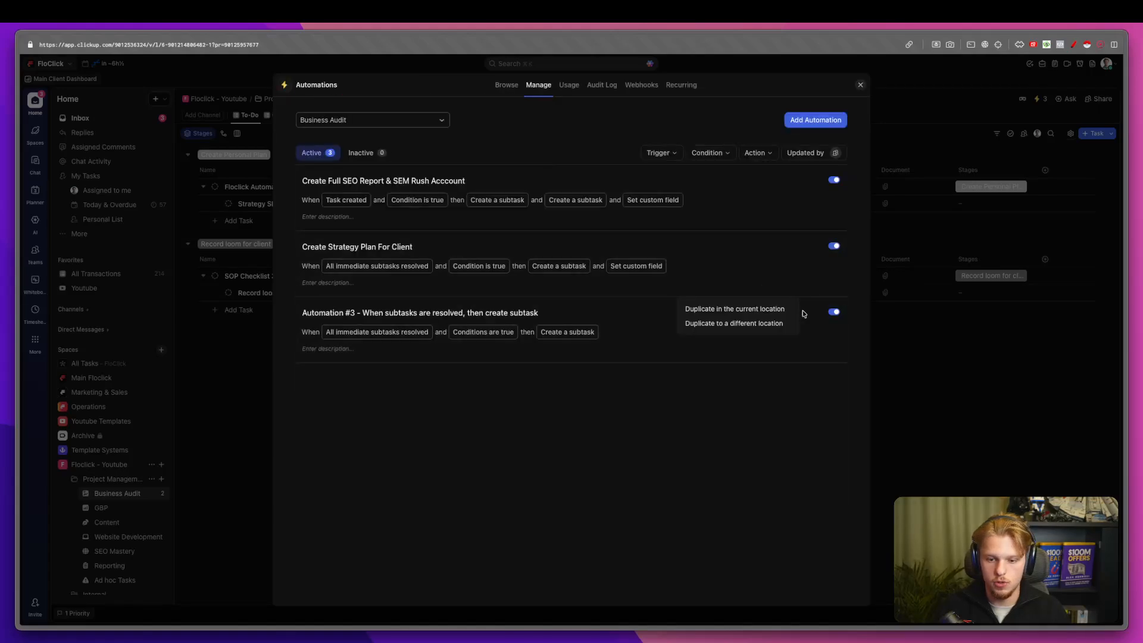
click(748, 311)
click(367, 427)
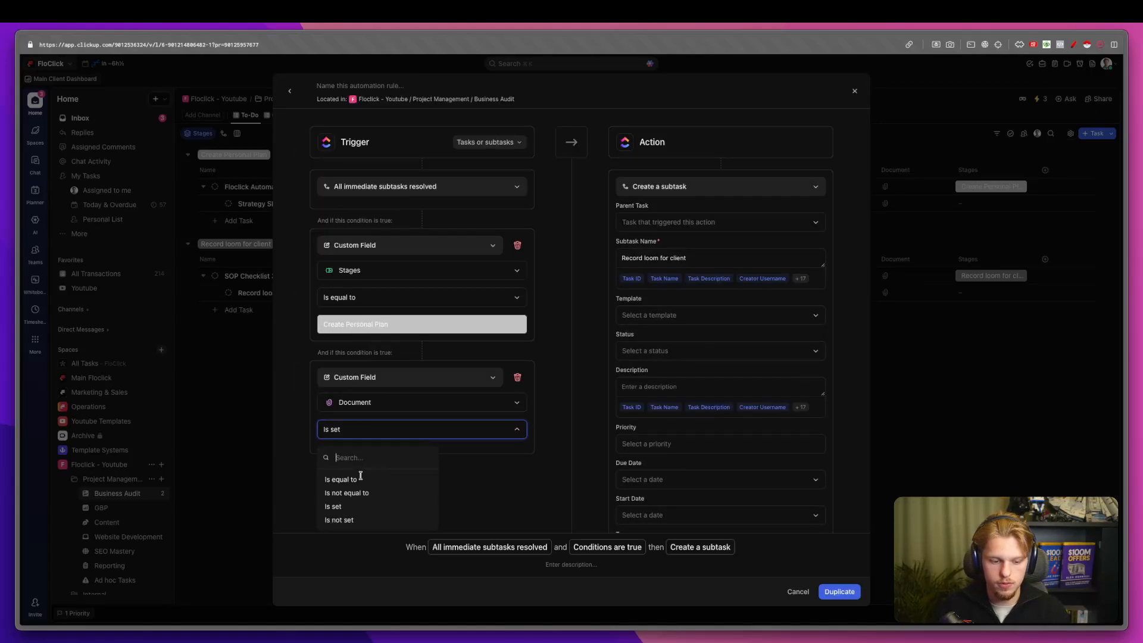
click(350, 520)
Rename the duplicated automation's created subtask to "ATTACH A DOCUMENT".
click(692, 262)
key(super+a)
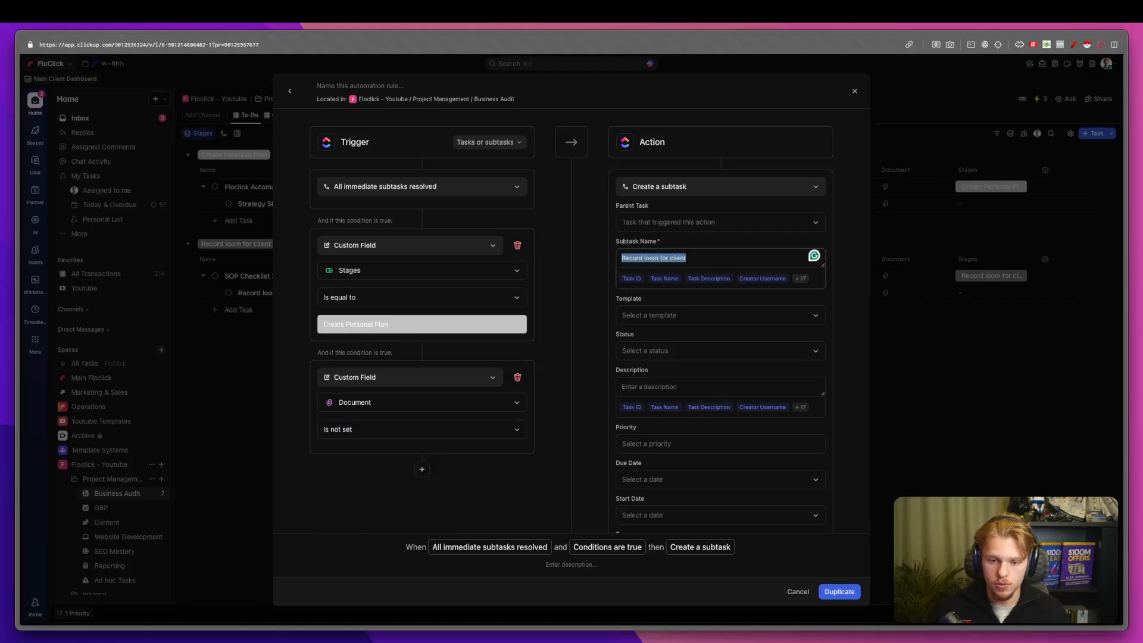
text(Create a new)
key(super+a)
key(BackSpace)
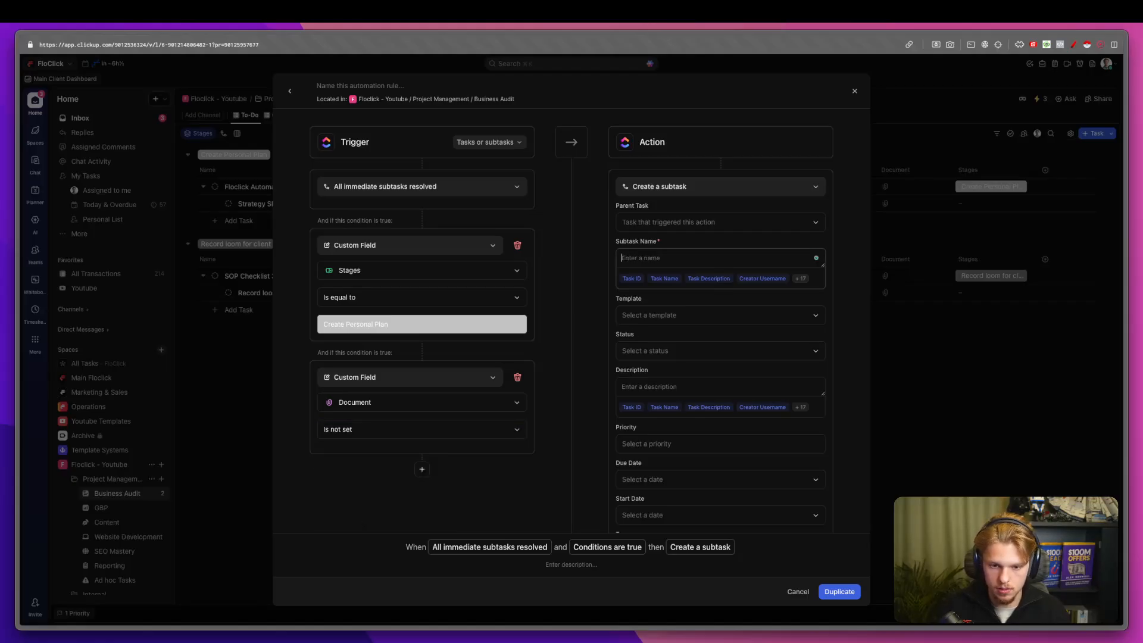
text(AI)
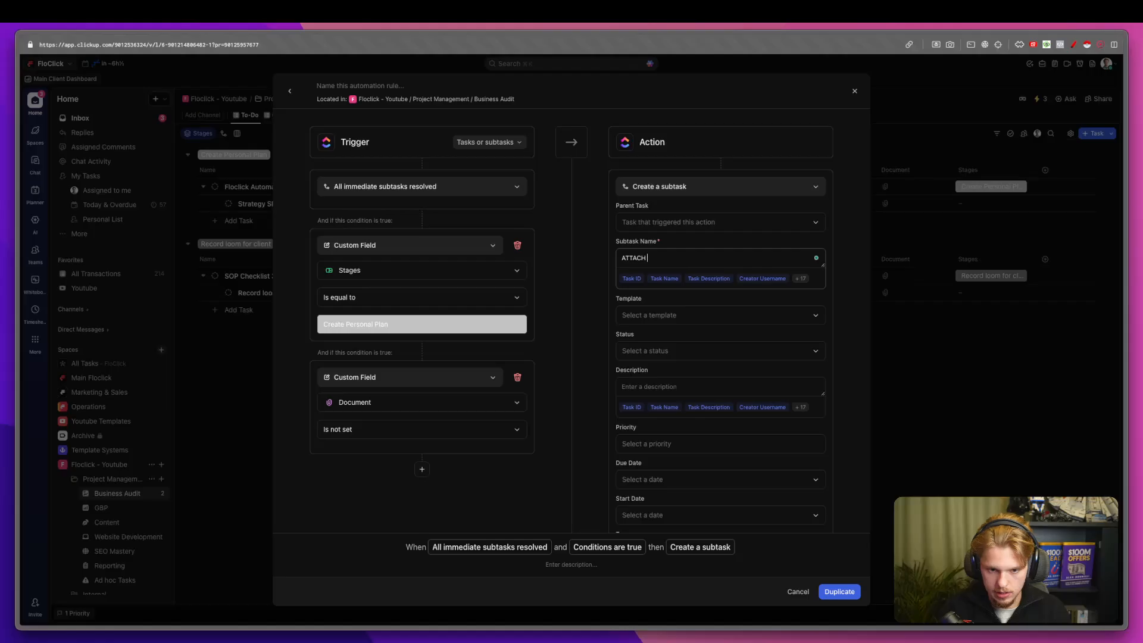
scroll(691, 271, down, 5)
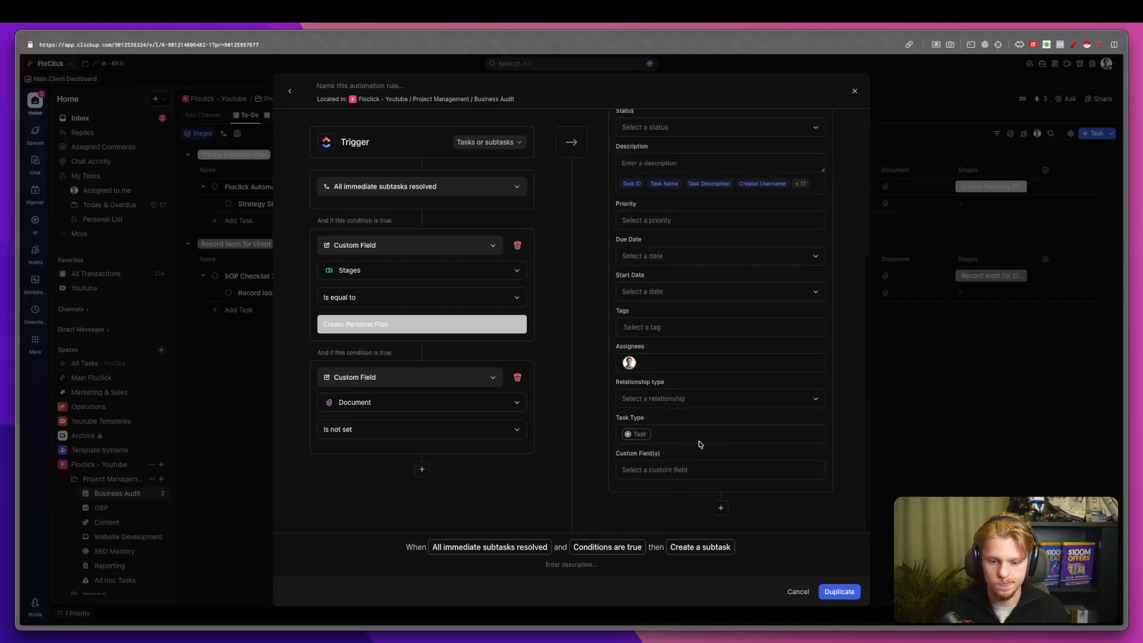
click(720, 503)
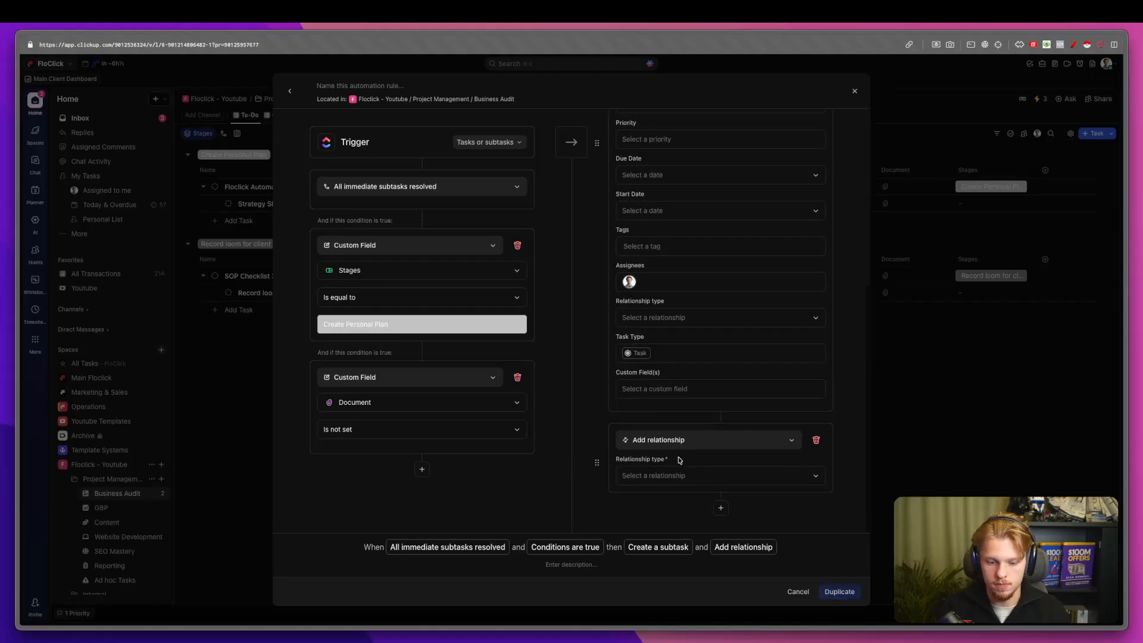
click(679, 441)
text(set)
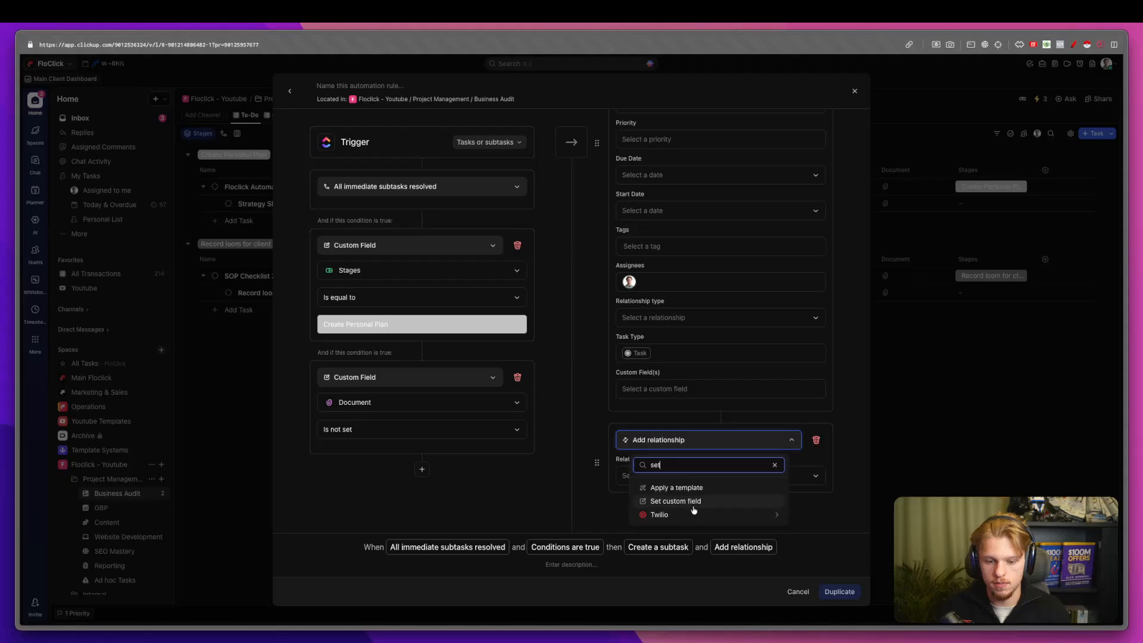
click(694, 506)
click(648, 446)
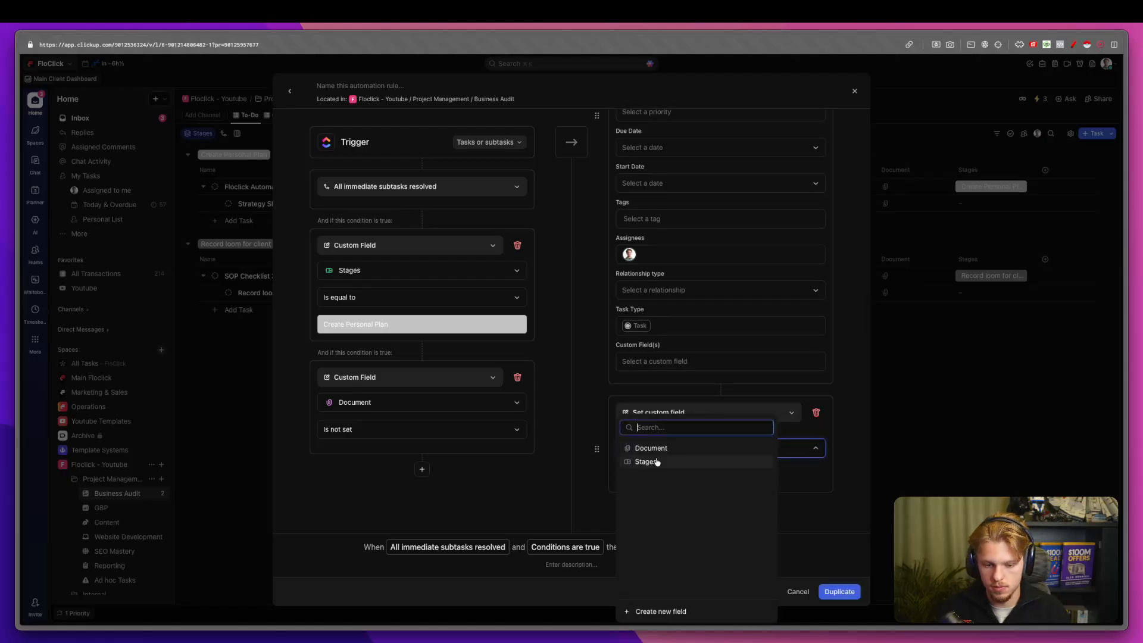
click(645, 462)
click(816, 412)
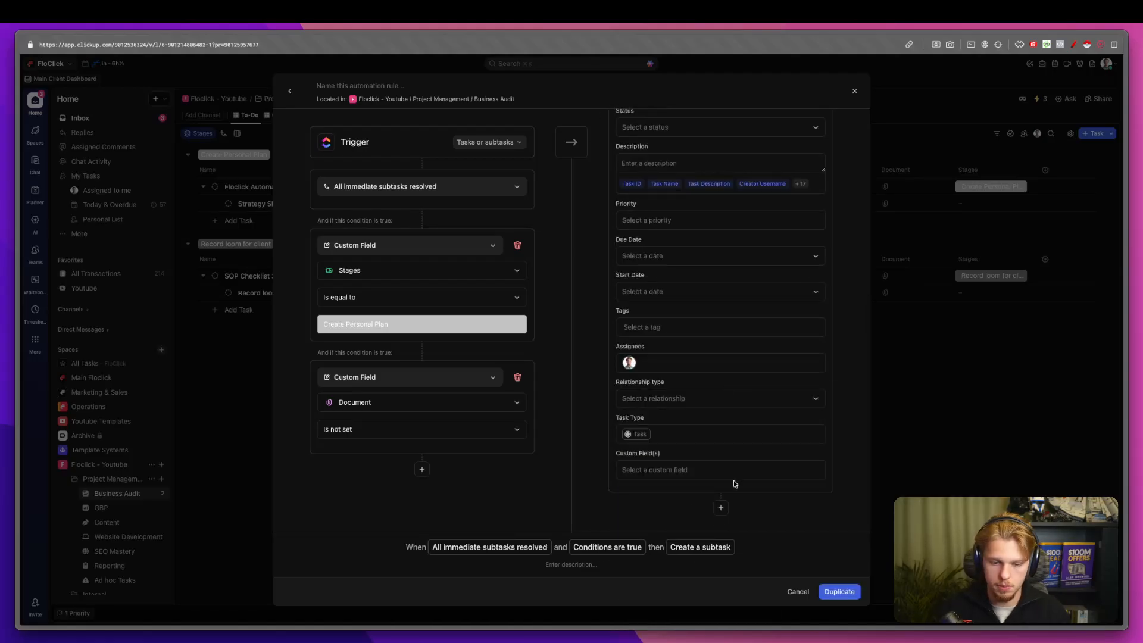
Try adding the Stages custom field to the "ATTACH A DOCUMENT" subtask's settings.
scroll(667, 470, up, 1)
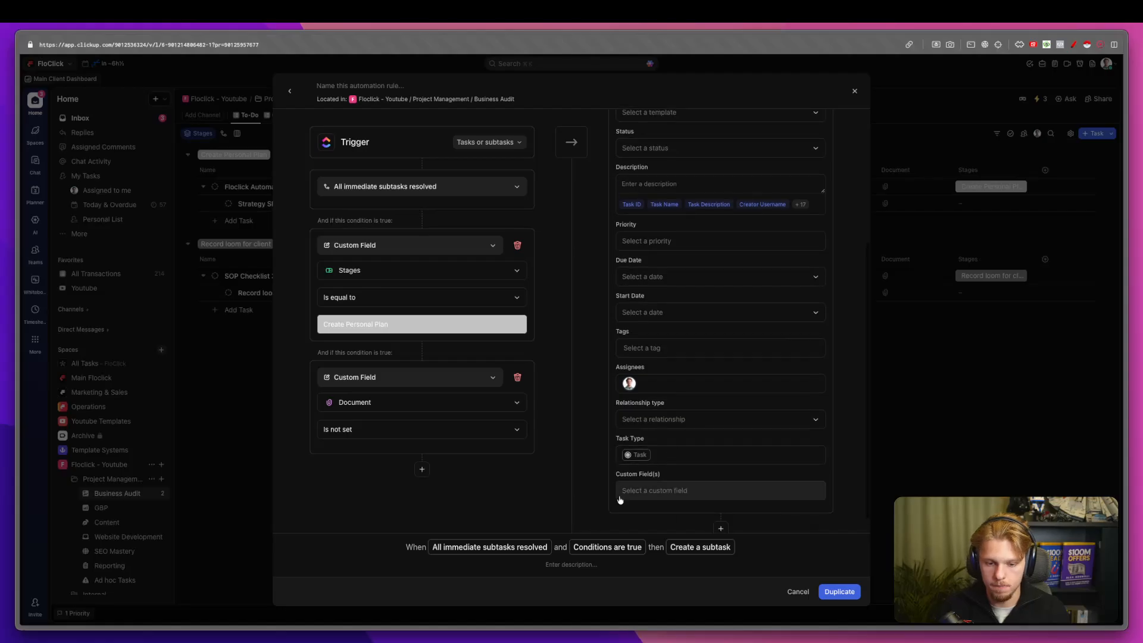
scroll(716, 490, down, 1)
click(649, 473)
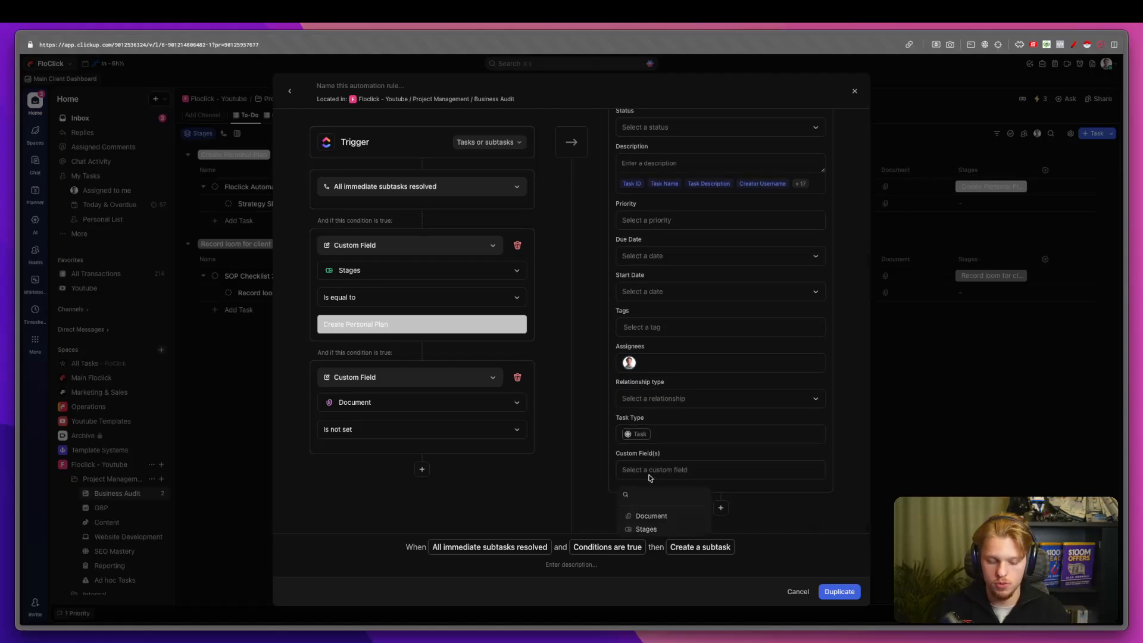
click(643, 528)
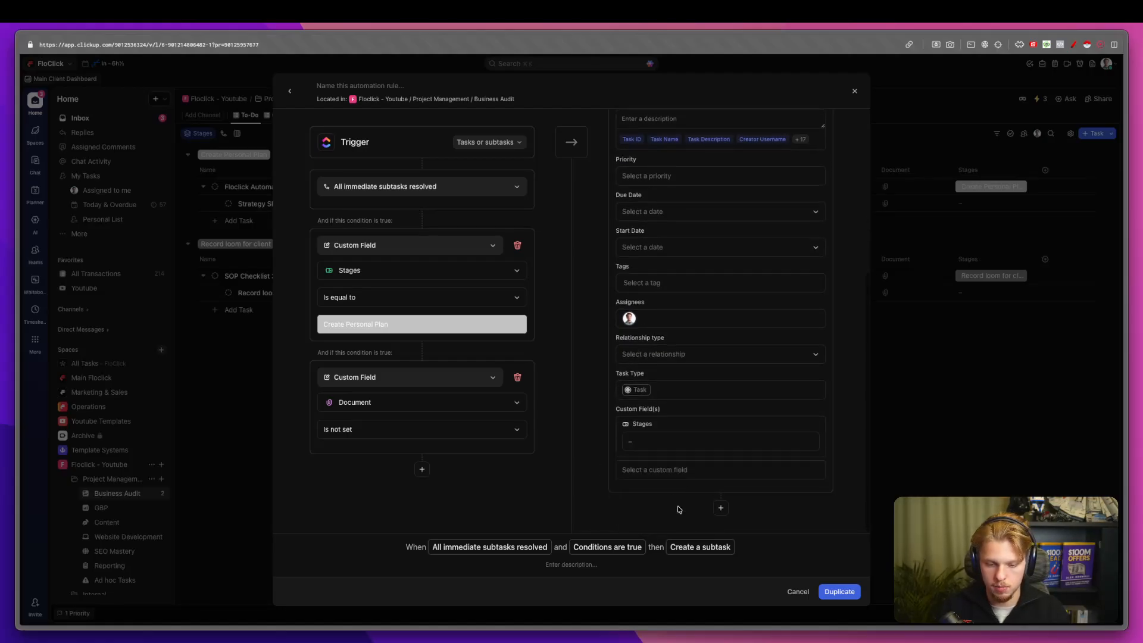
click(648, 445)
click(786, 482)
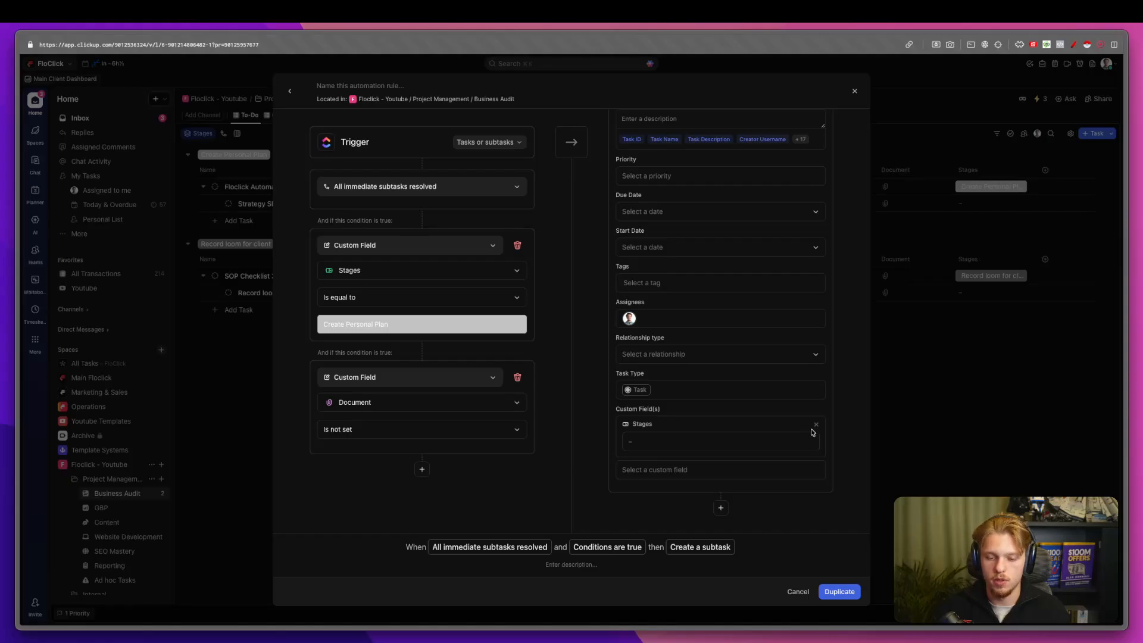
Create the duplicated automation with the "ATTACH A DOCUMENT" subtask action.
scroll(821, 426, up, 5)
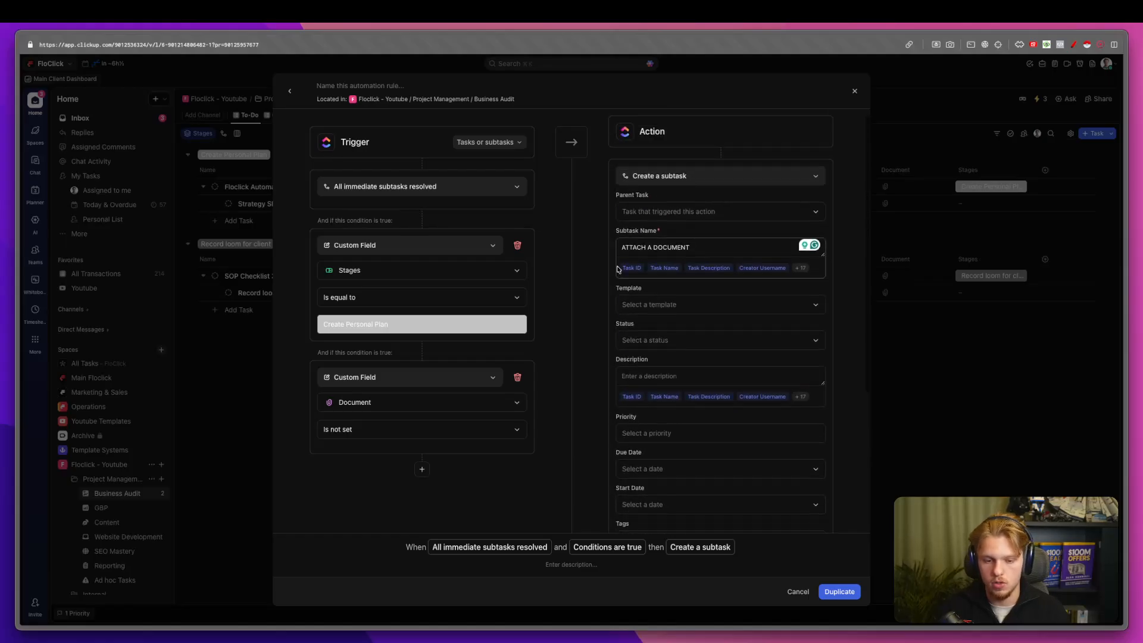
click(845, 591)
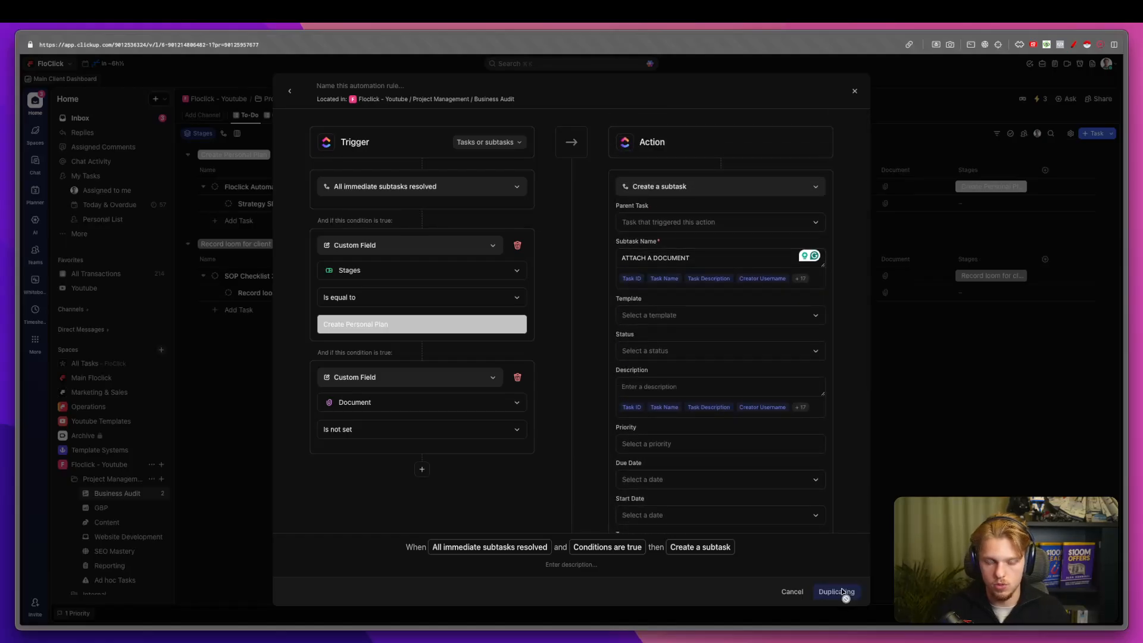
Reopen the original third automation and add a second action of type Set custom field.
click(627, 318)
scroll(690, 334, down, 4)
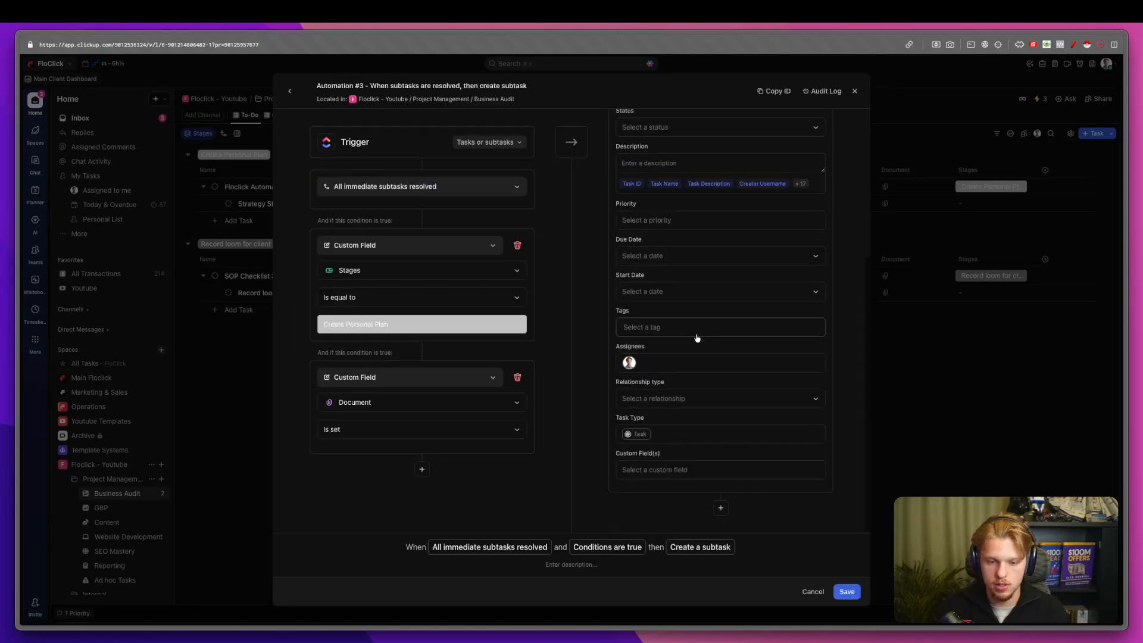
scroll(707, 467, up, 5)
scroll(703, 357, down, 4)
click(720, 507)
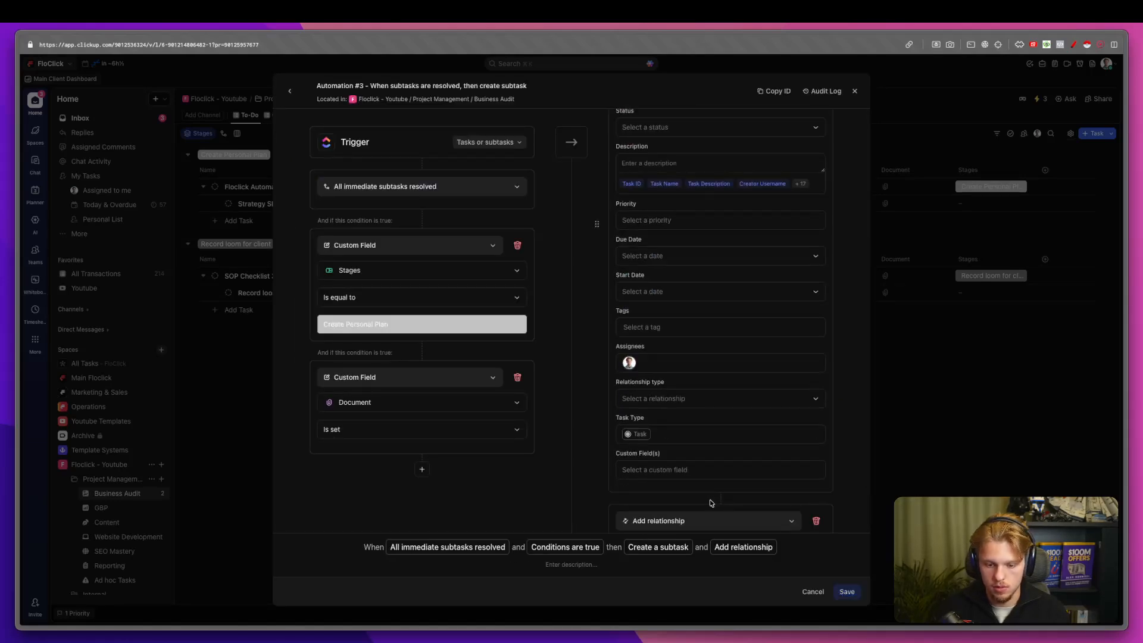
scroll(712, 503, down, 2)
click(693, 457)
text(set)
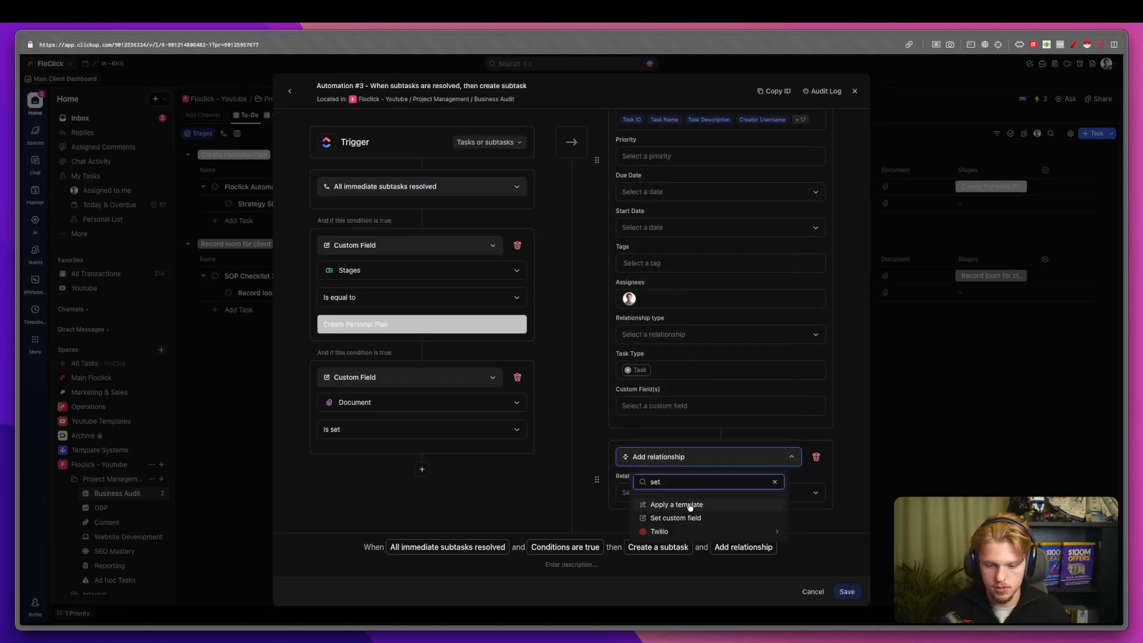
click(685, 506)
Configure the Set custom field action to set Stages to "Record loom for client".
click(677, 493)
click(670, 450)
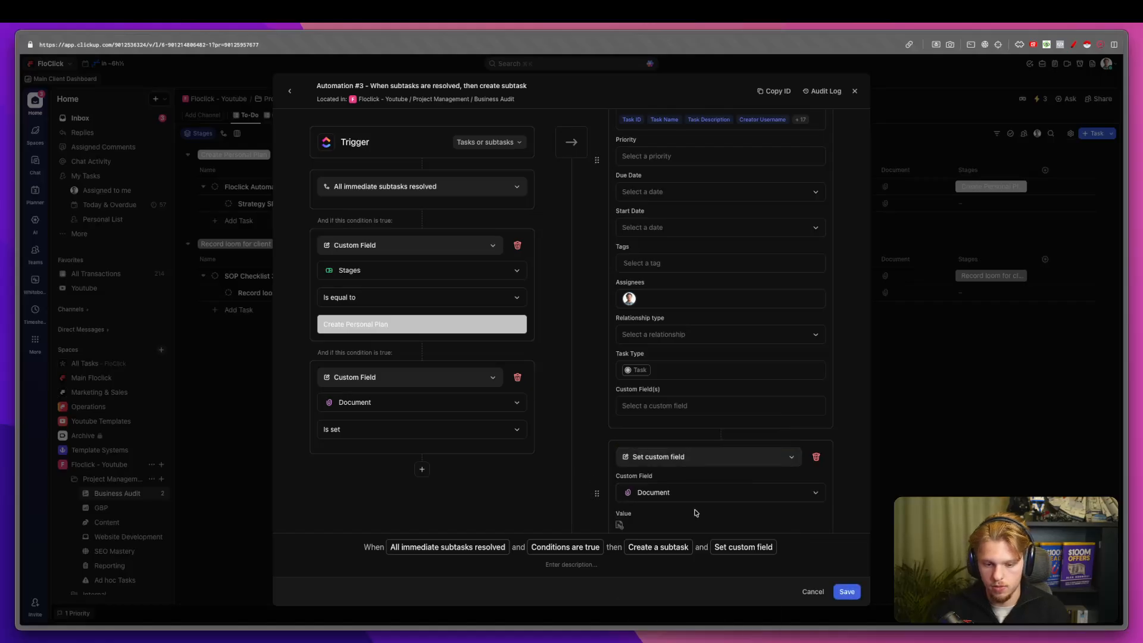
click(685, 494)
click(661, 462)
scroll(665, 467, down, 2)
click(671, 474)
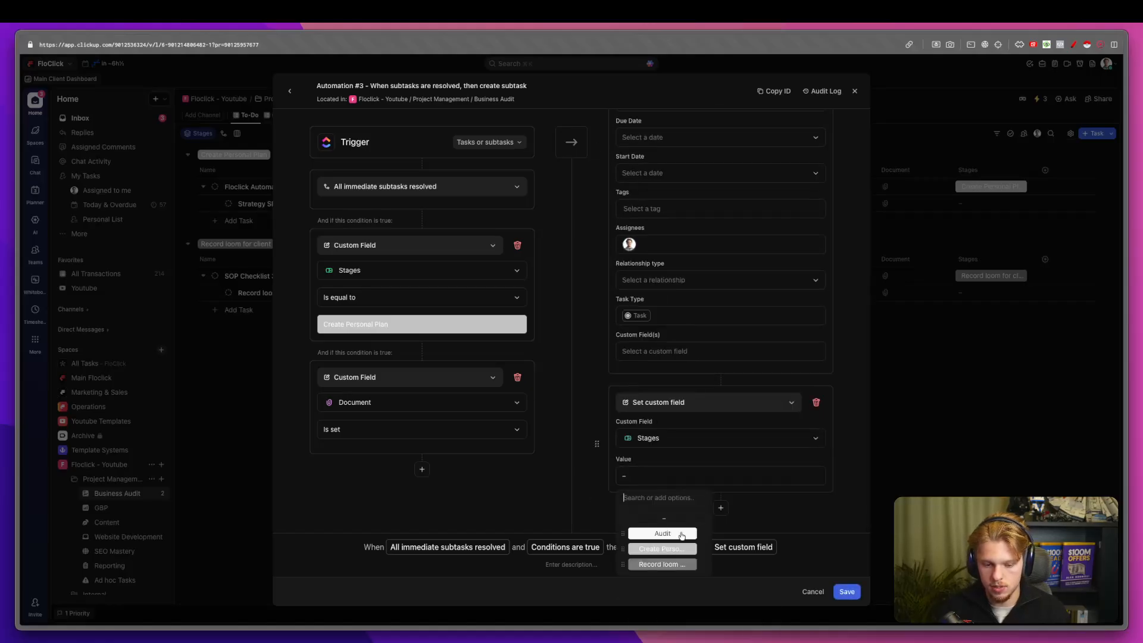
click(671, 563)
Rename the third automation "When SEO Plan is Completed & Document is Attached" and save it.
click(407, 82)
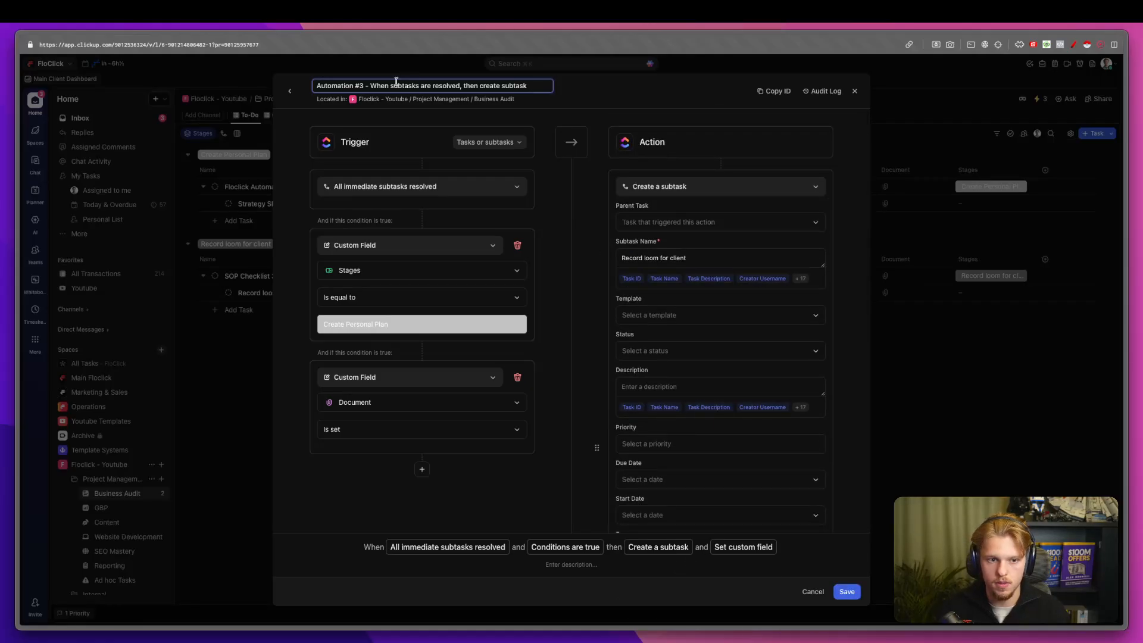
key(ctrl+a)
text(When SEO )
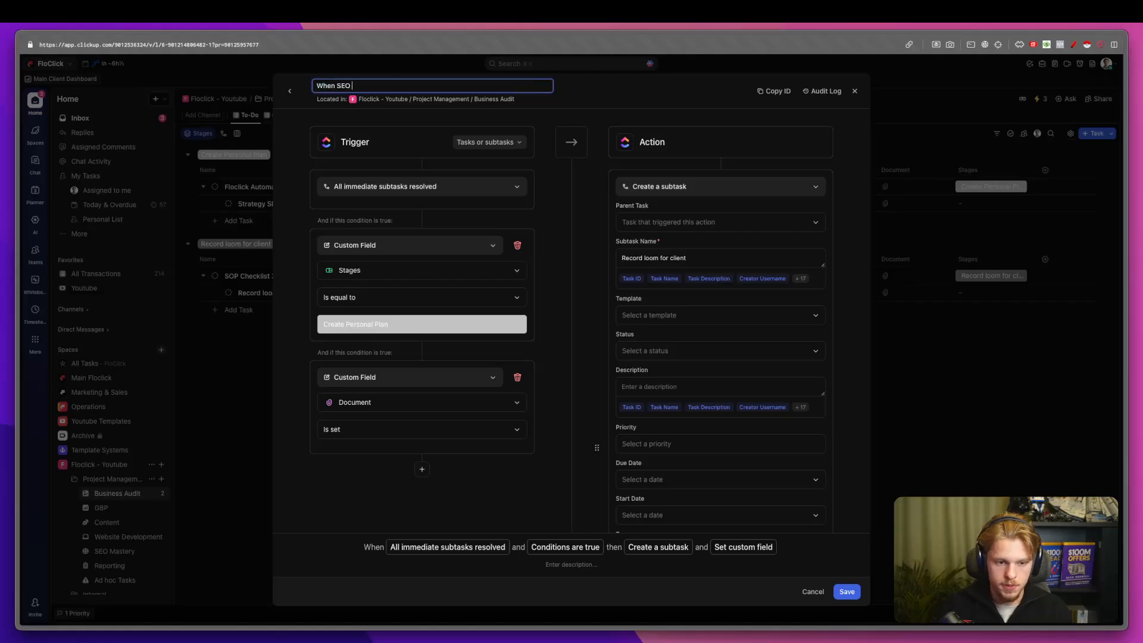
text(PLAN )
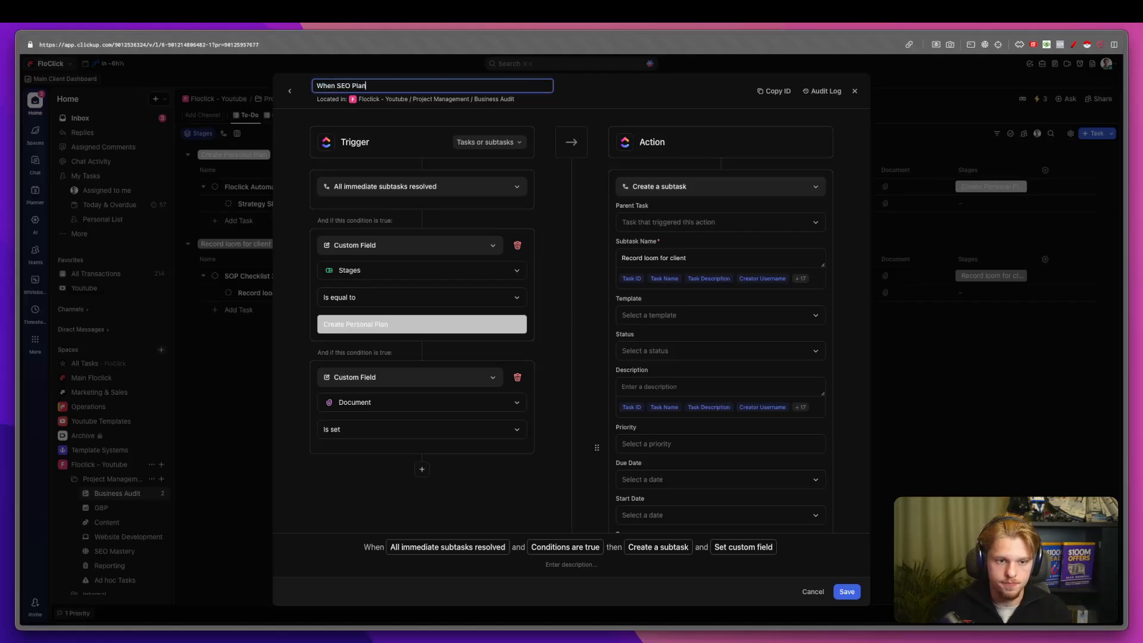
text( is Complekted & Document is Attatched)
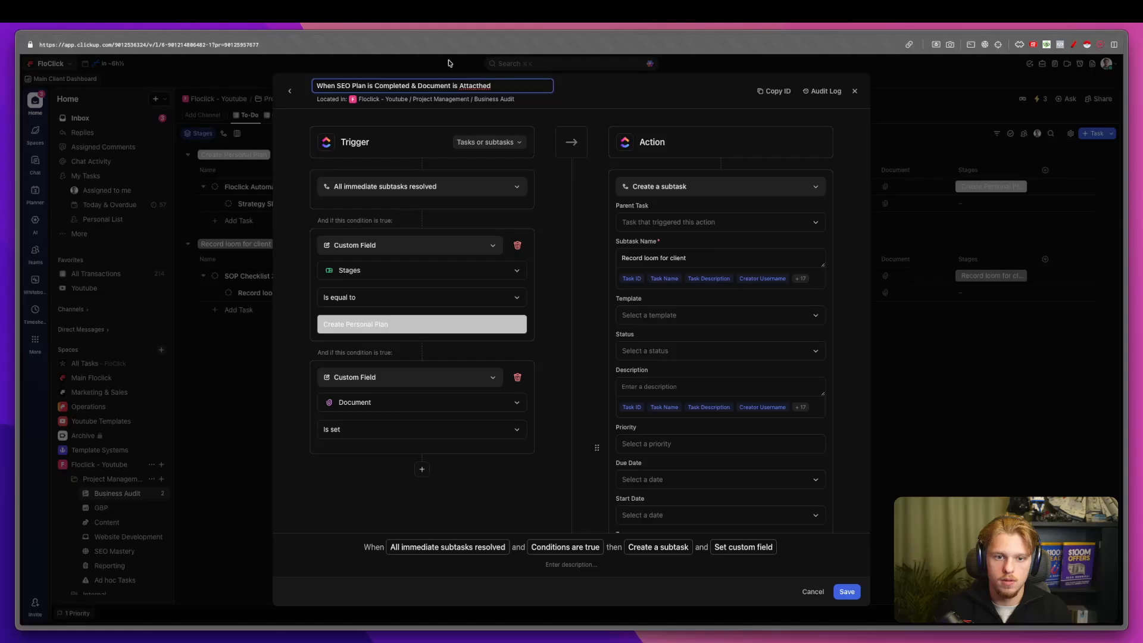
right_click(479, 86)
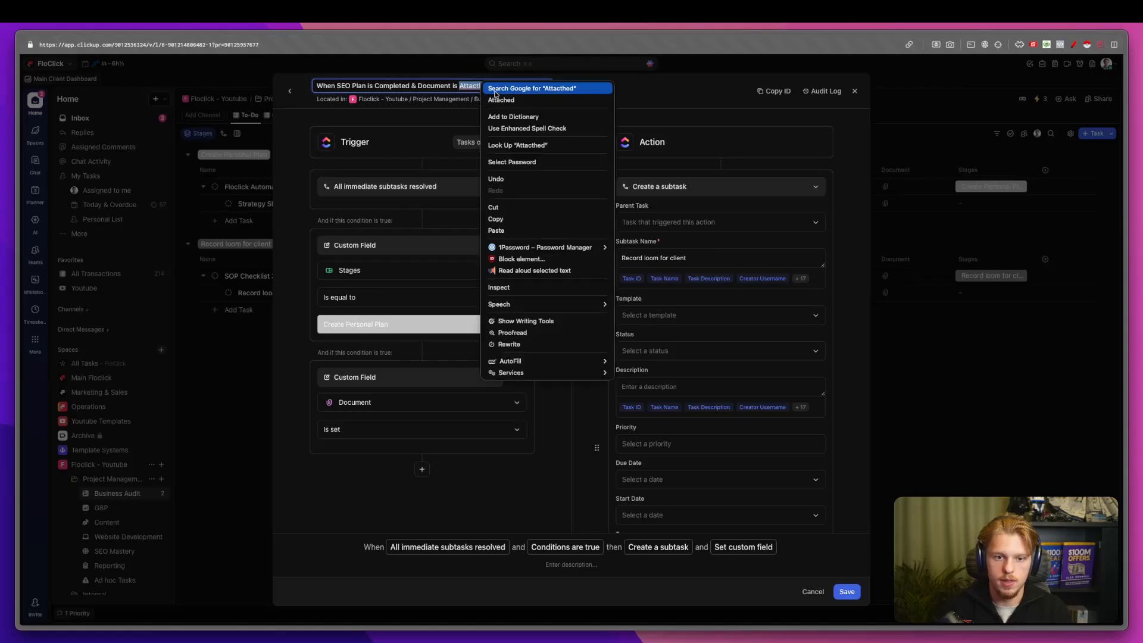
click(847, 591)
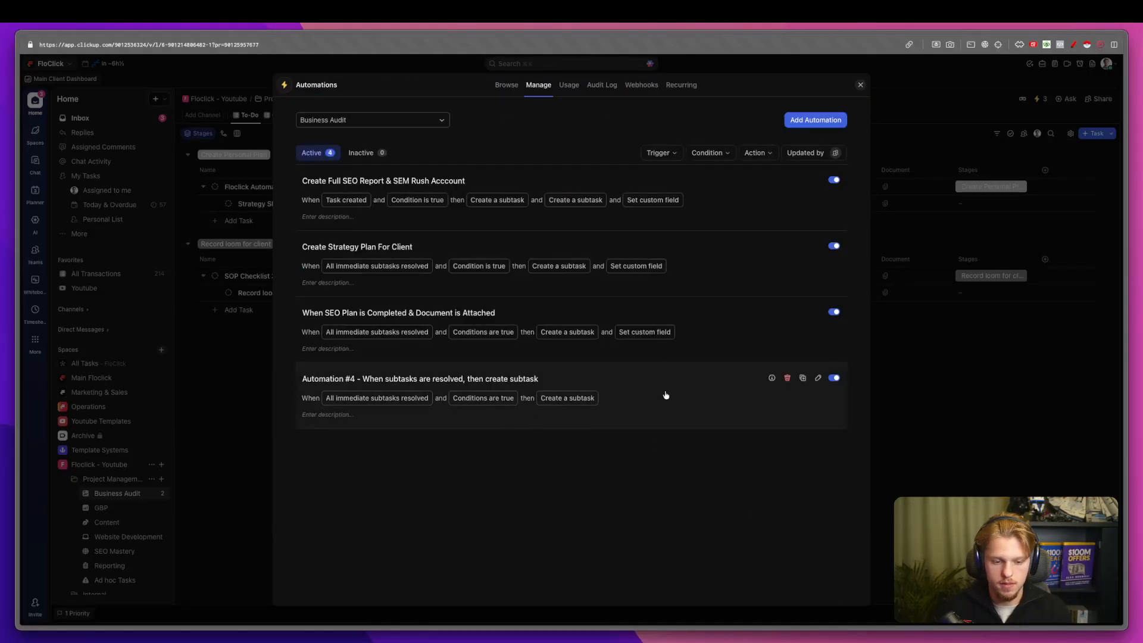
Rename the fourth automation "When SEO Plan is Completed & Document is no Attached -> Create subtask Attach document", save it and close the automations.
click(666, 395)
click(359, 84)
text(When SEO Plan is Completed &)
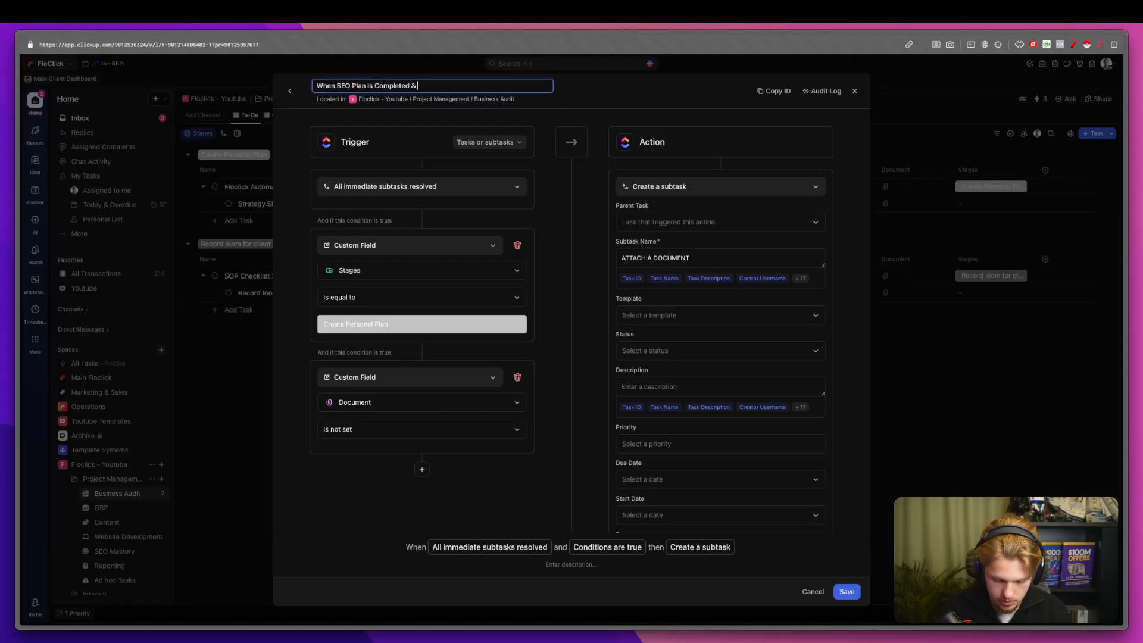
text(Document is no Attatched)
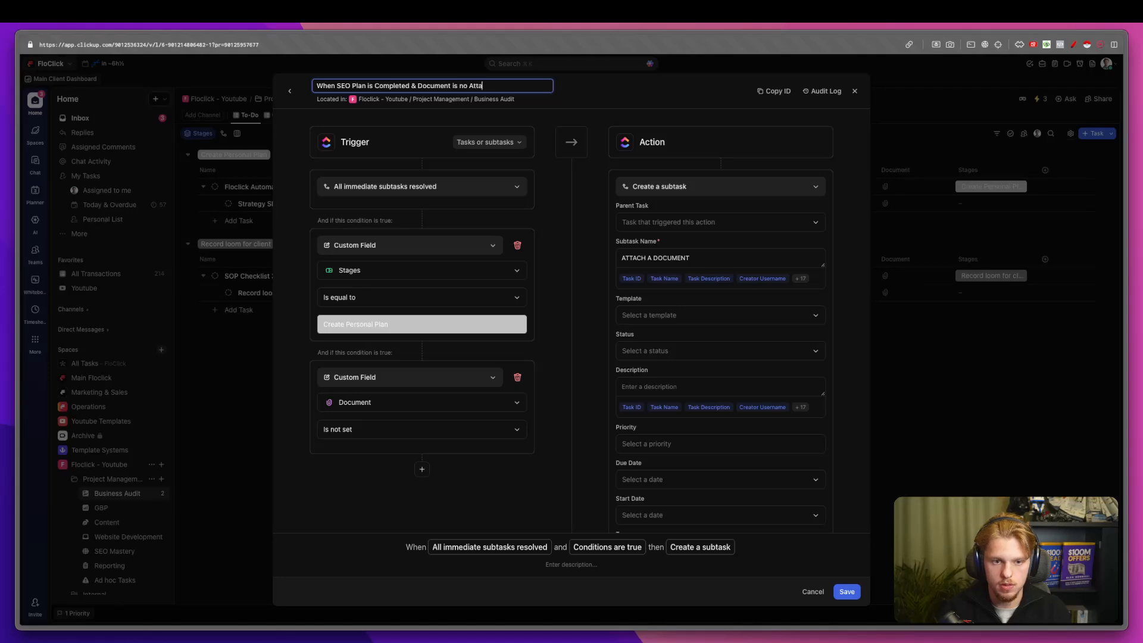
right_click(489, 84)
click(511, 101)
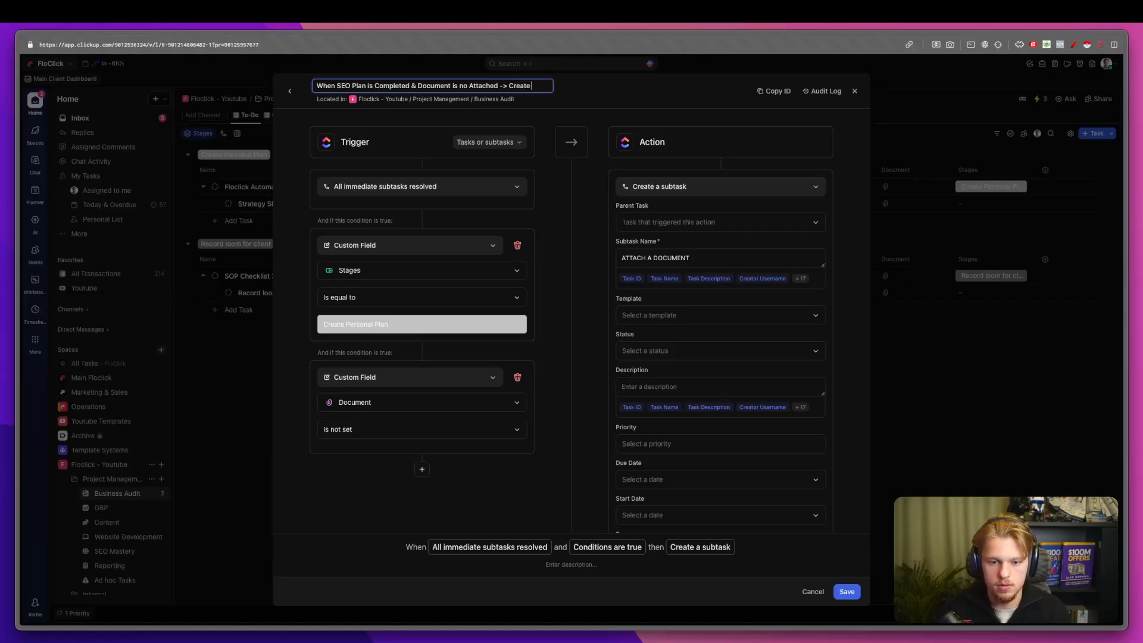
text(ask At)
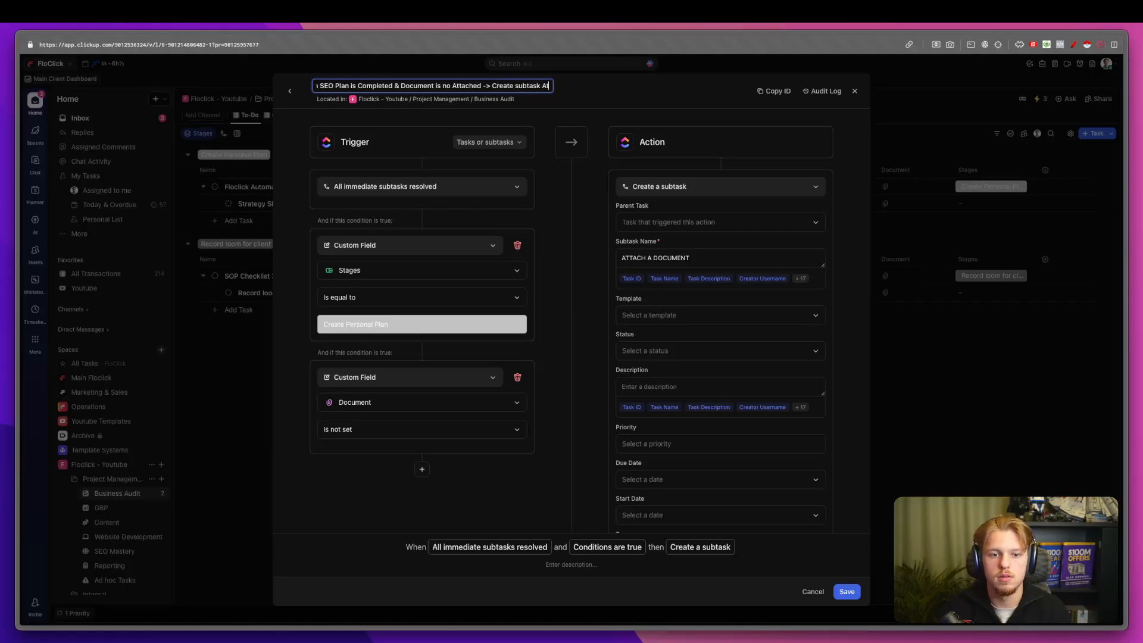
text(tach document)
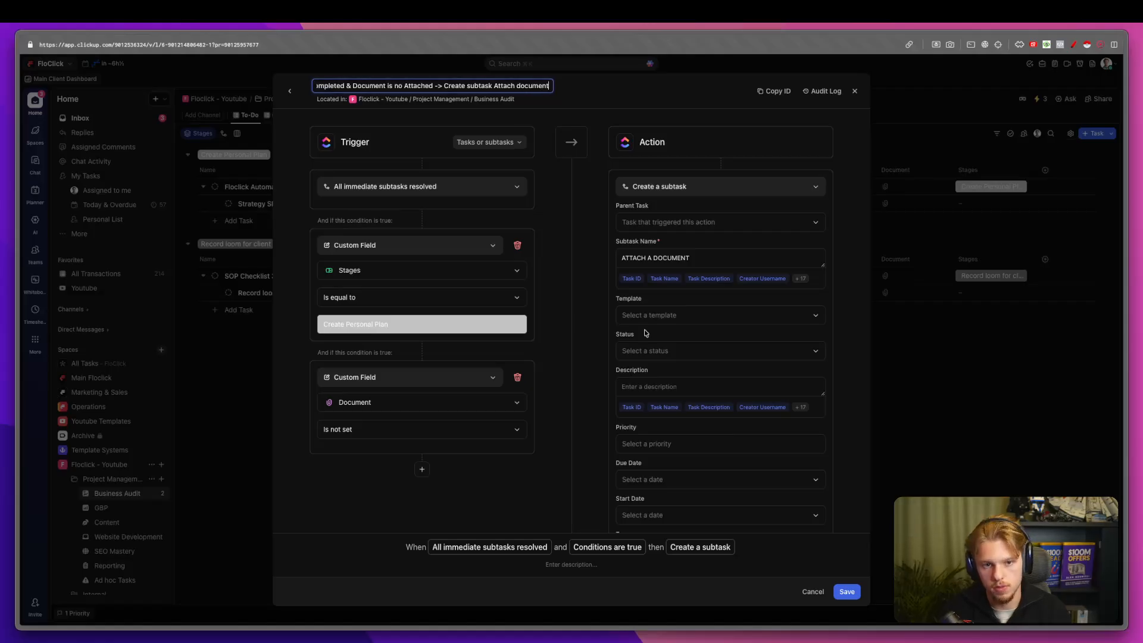
key(Return)
click(898, 440)
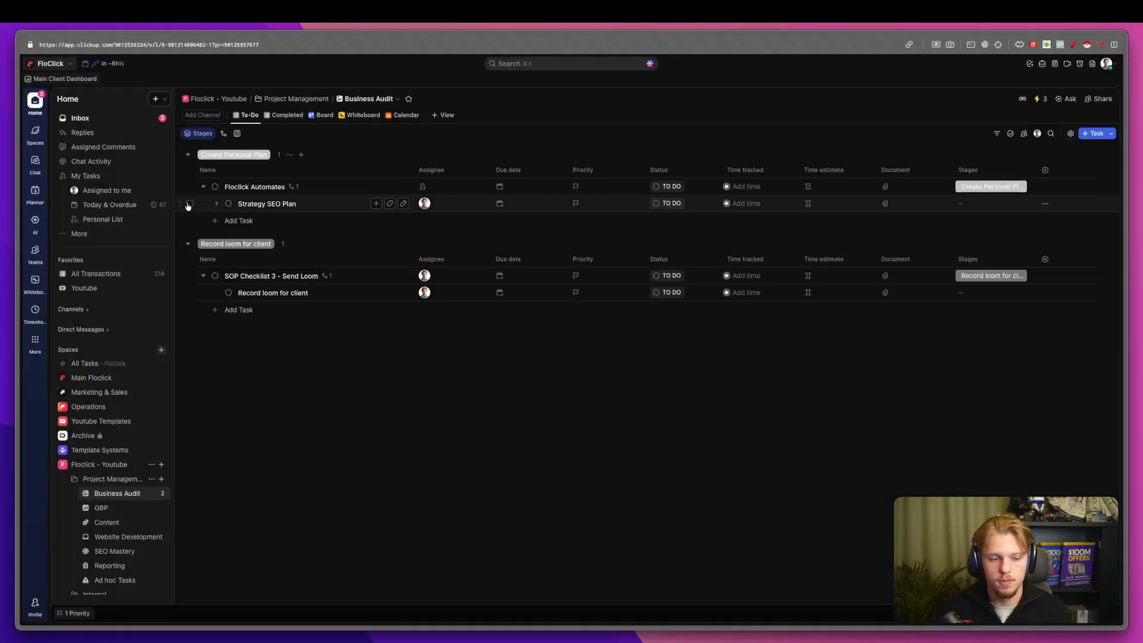
Delete the "SOP Checklist 3 - Send Loom" task and mark the Strategy SEO Plan subtask of Floclick Automates complete.
click(189, 275)
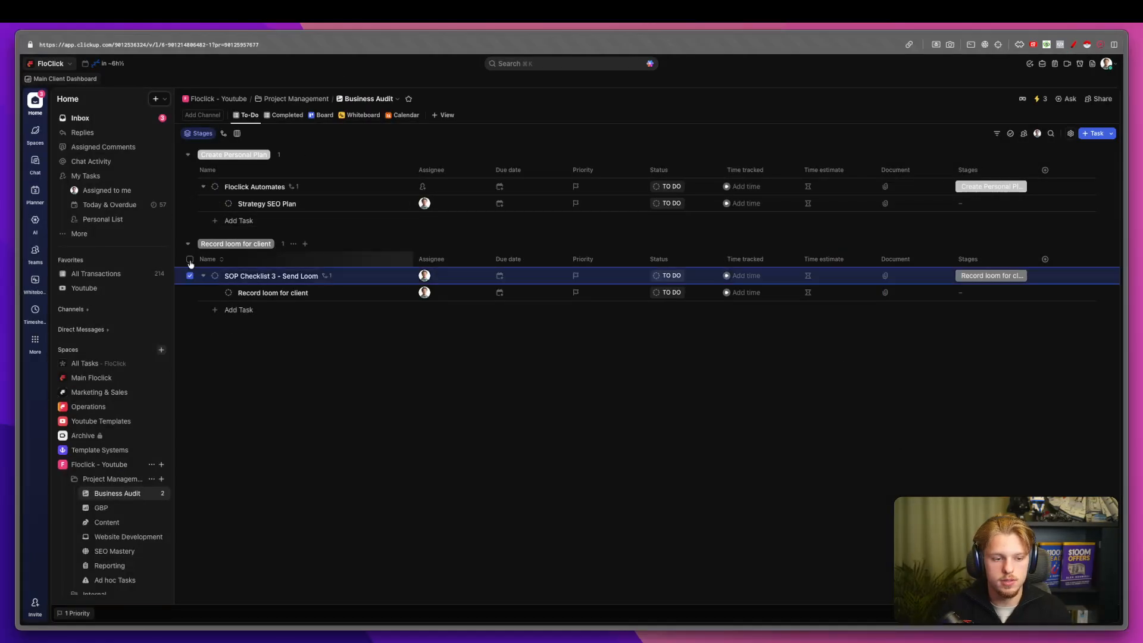
click(901, 584)
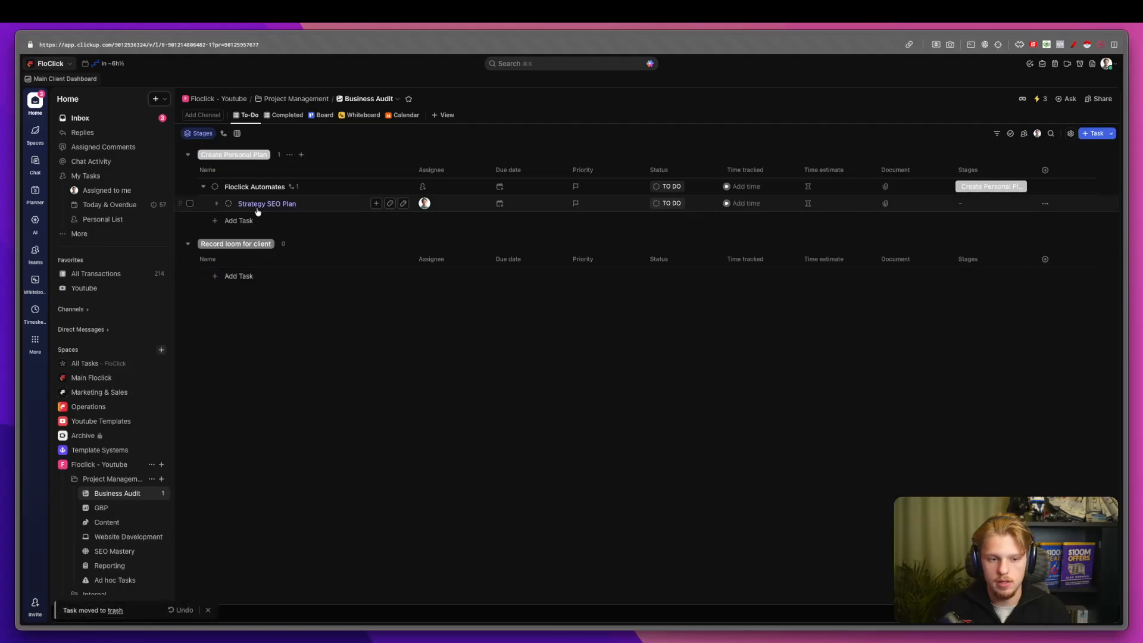
click(229, 204)
click(275, 350)
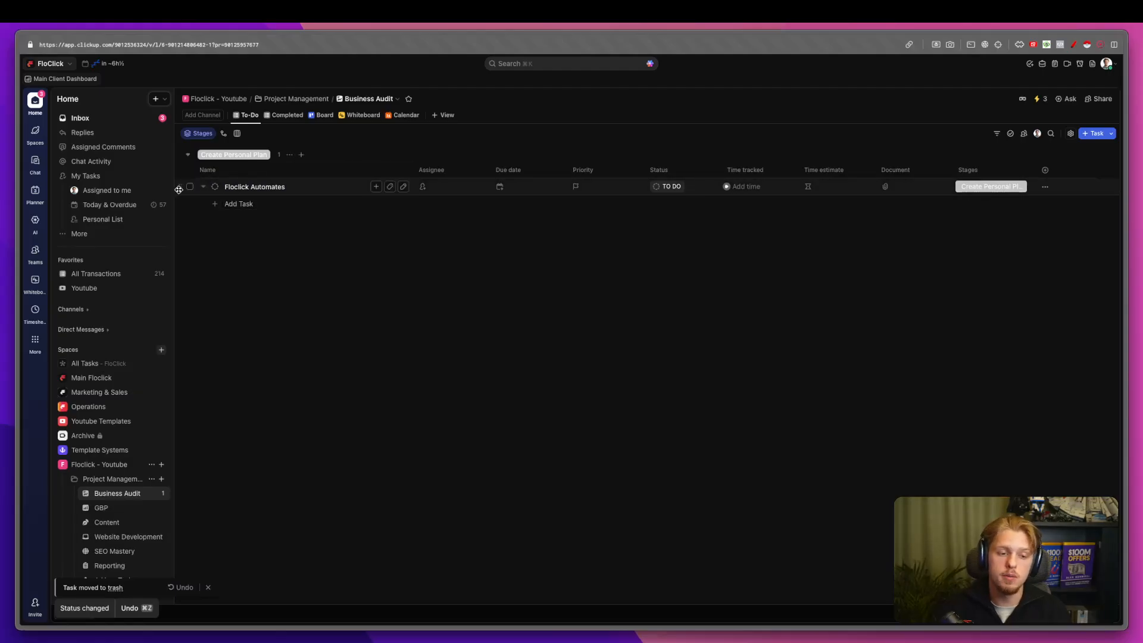
click(204, 187)
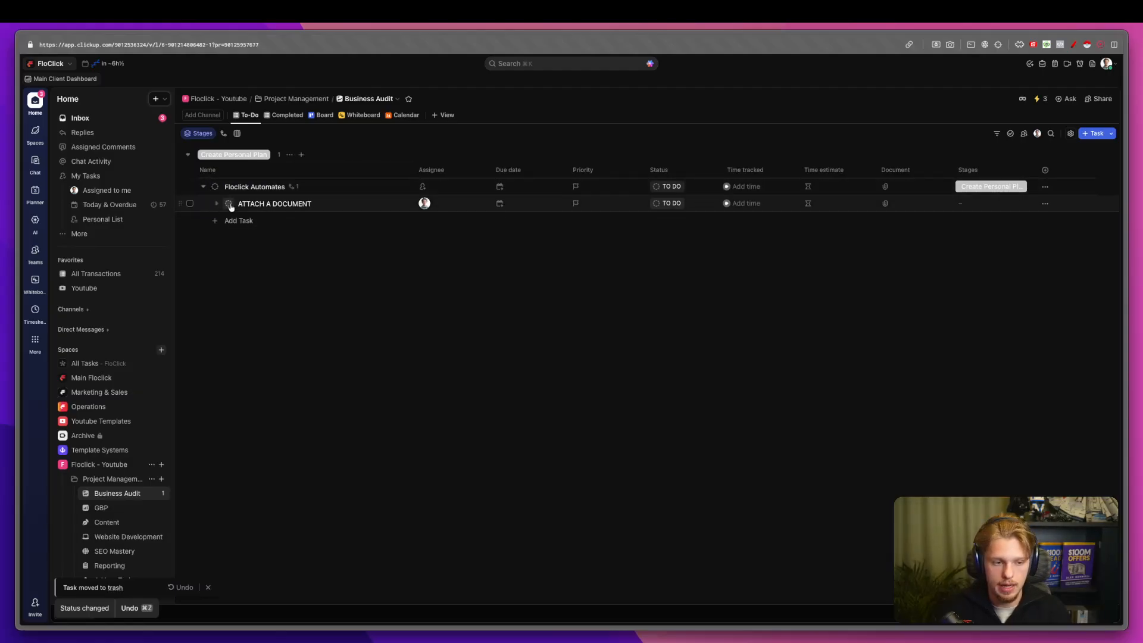
Complete the "ATTACH A DOCUMENT" subtask without attaching a file, and check the subtasks and activity in the Floclick Automates task.
click(228, 203)
click(280, 347)
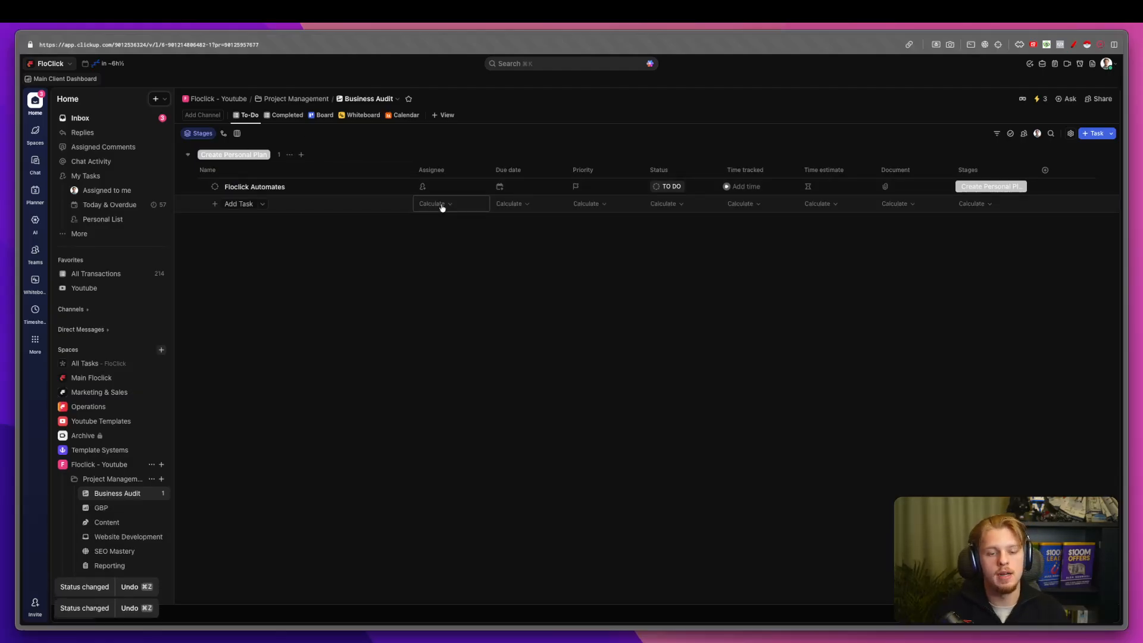
key(super+z)
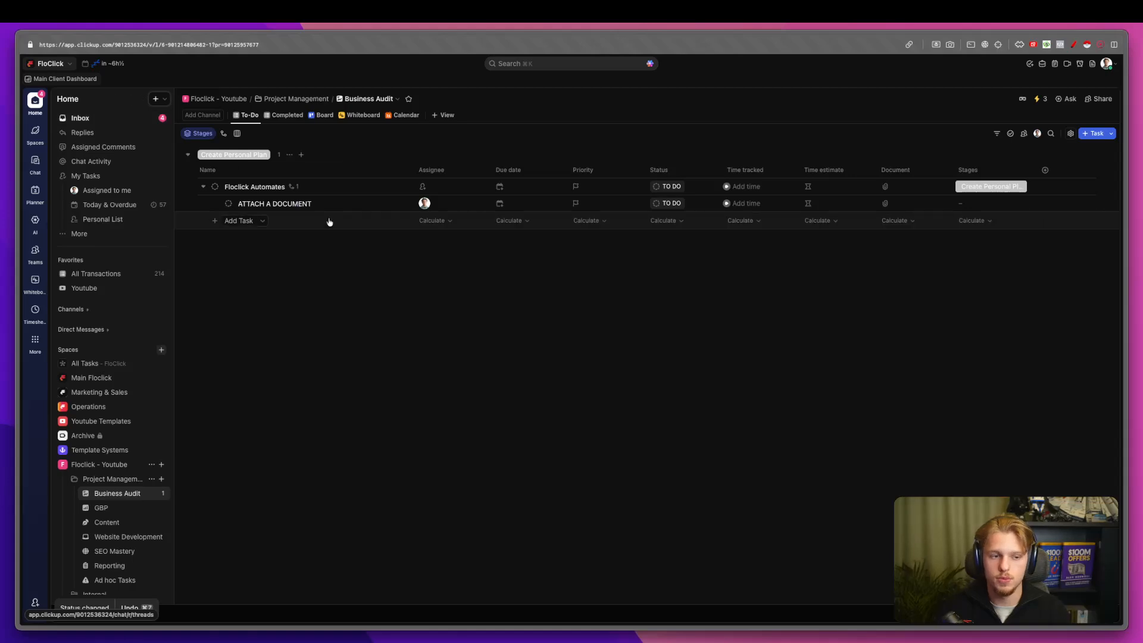
click(253, 187)
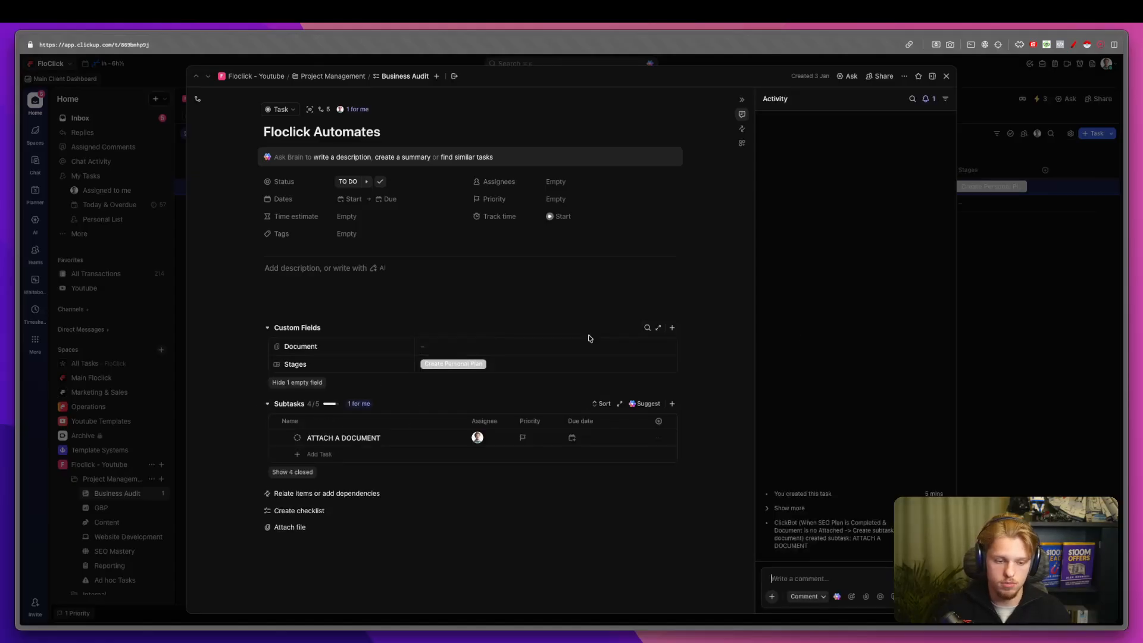
click(1036, 320)
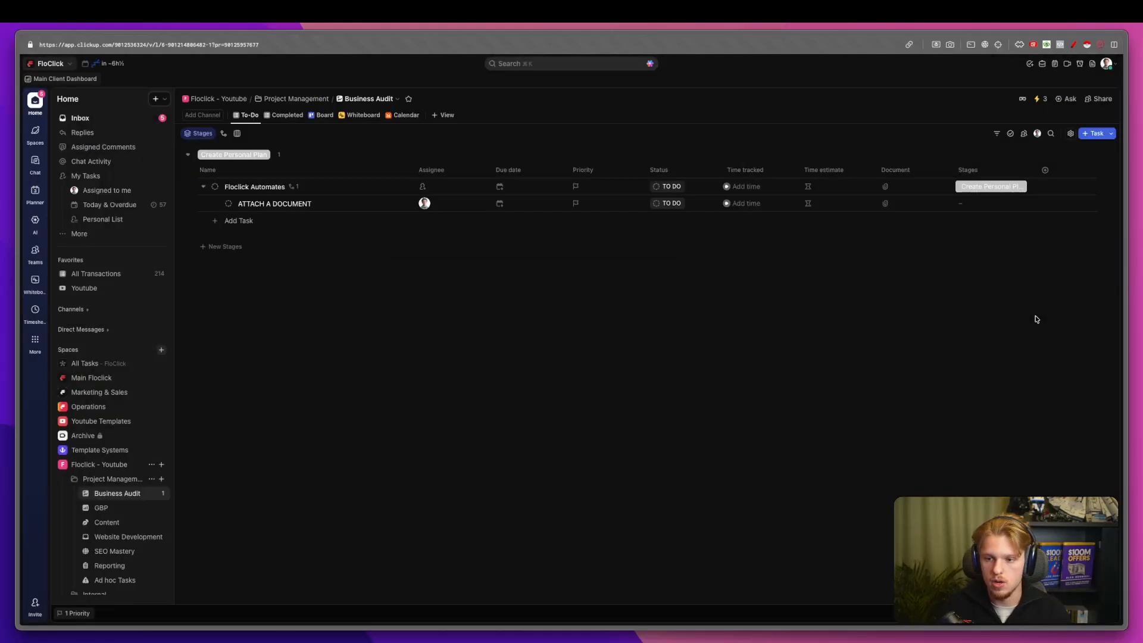
Attach IMG_5006 2.jpg to the Document field of Floclick Automates and mark its "ATTACH A DOCUMENT" subtask complete.
click(903, 188)
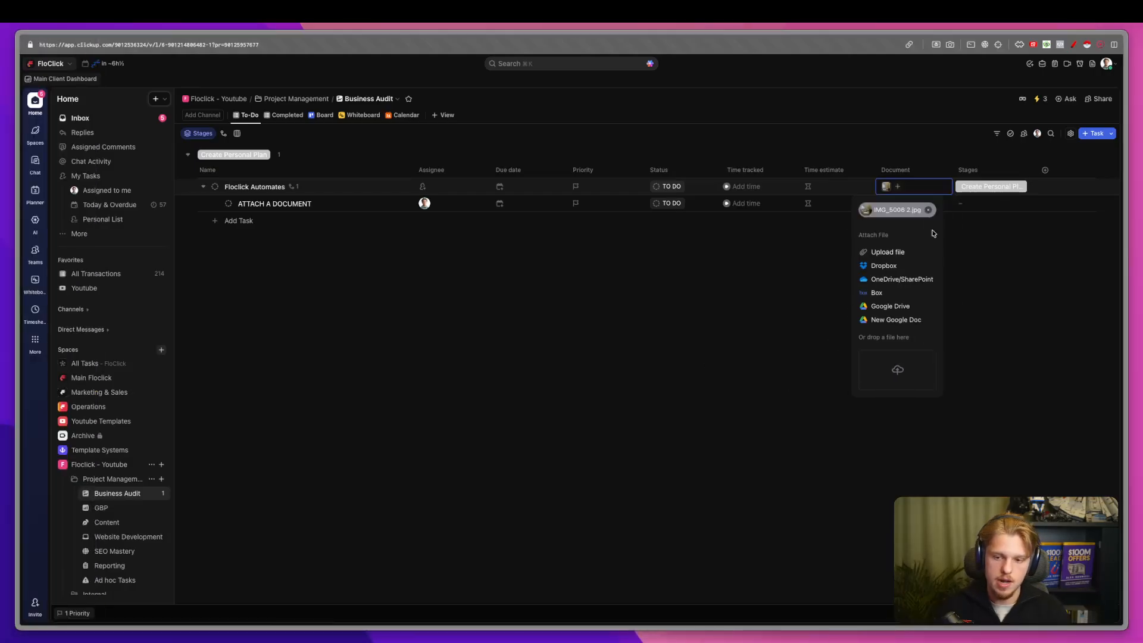
click(362, 264)
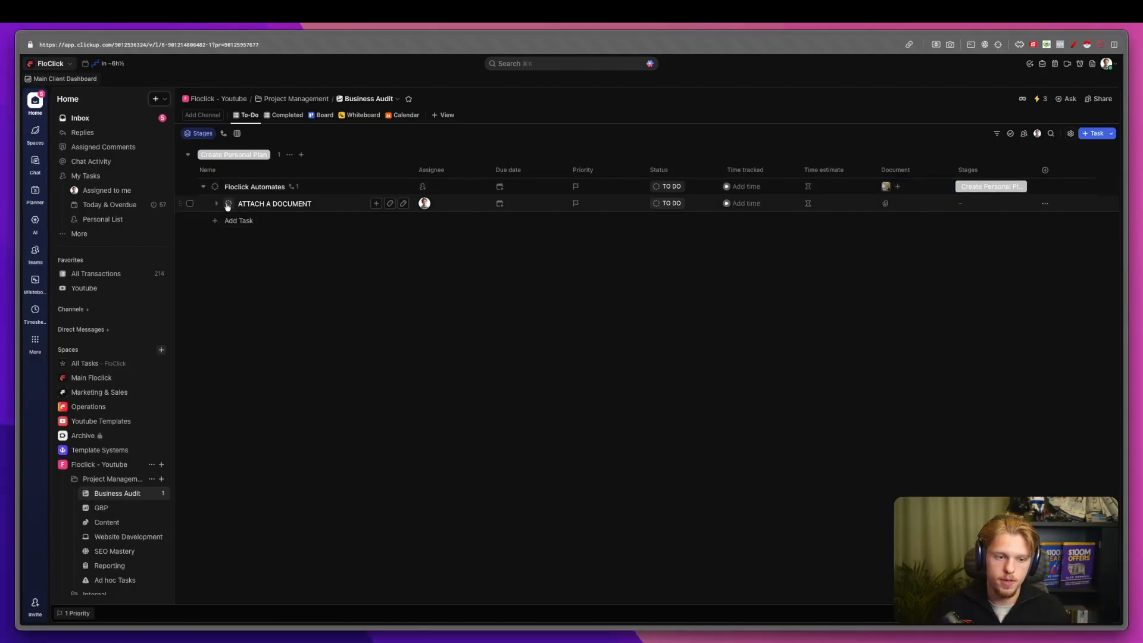
click(228, 204)
click(278, 350)
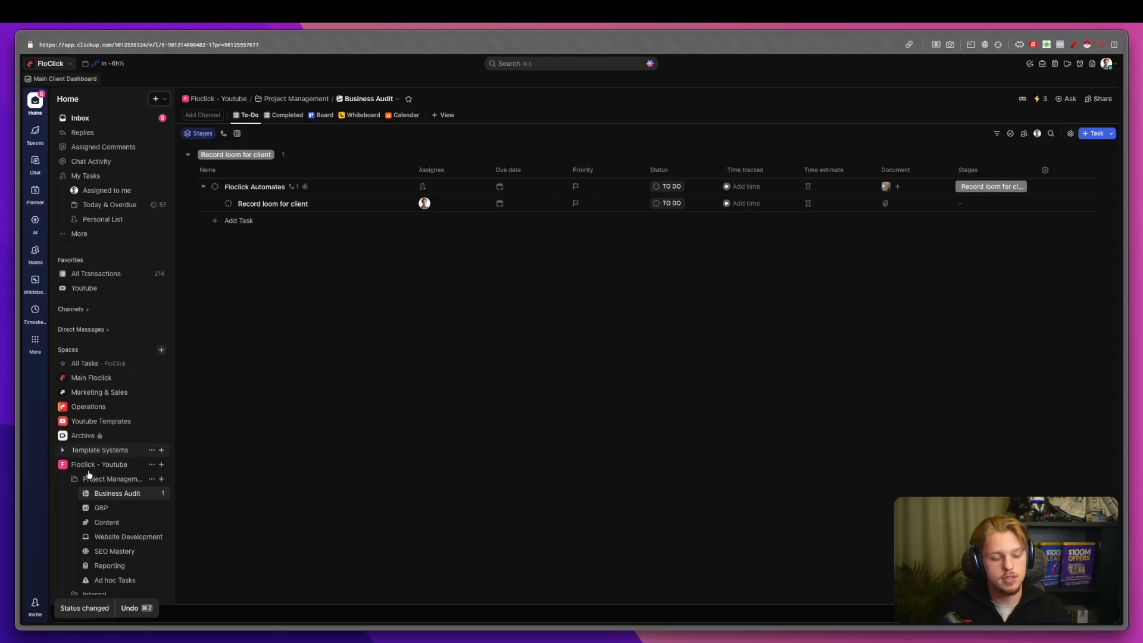
Open the Business Audit list's automations and start a duplicate of the "Document is no Attached" automation in the current location.
scroll(107, 471, down, 1)
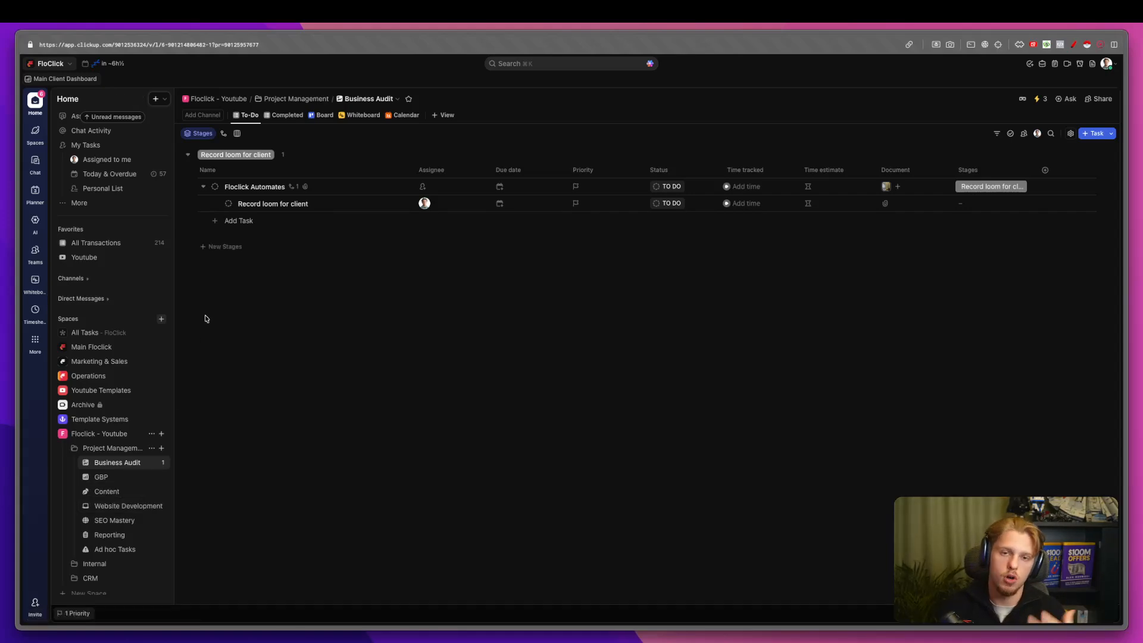
click(1040, 99)
click(959, 390)
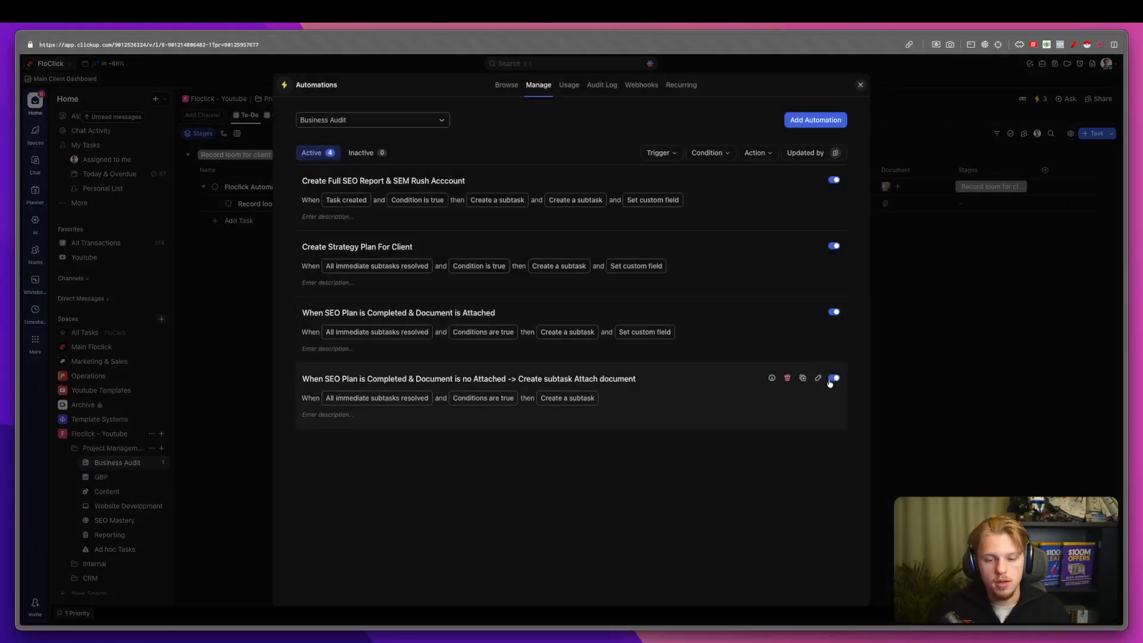
click(803, 378)
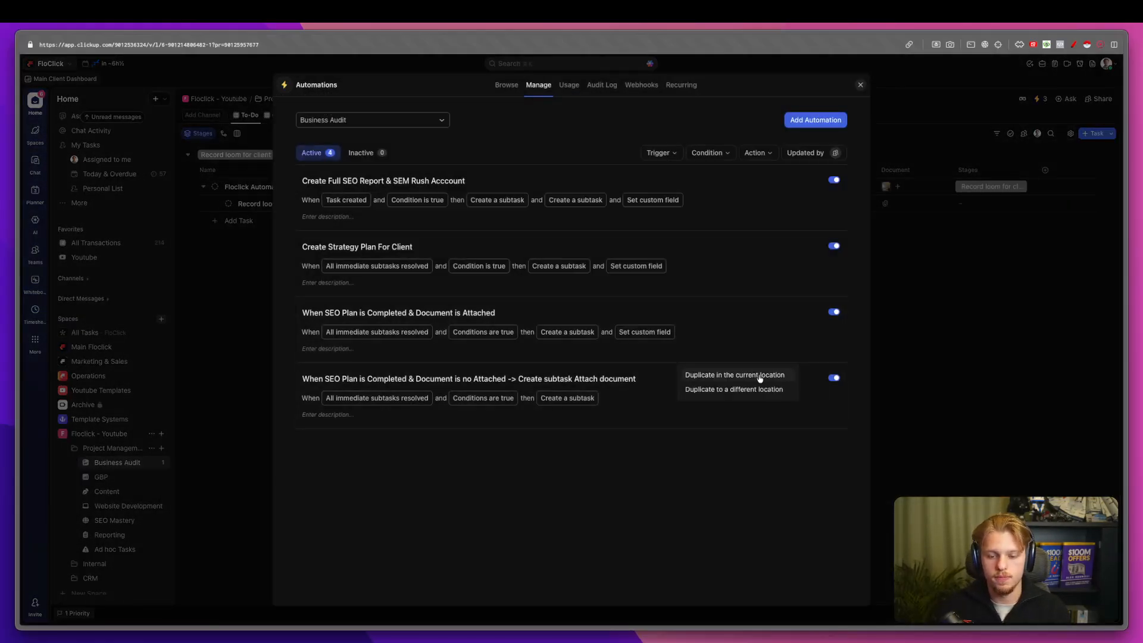
click(760, 375)
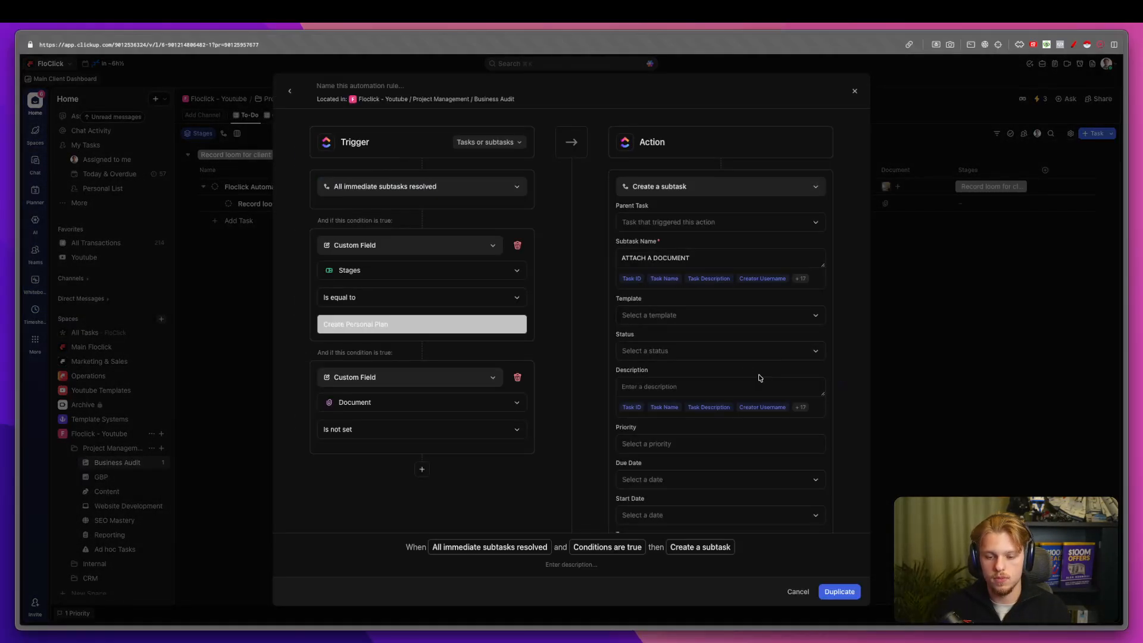
Change the duplicate's Stages condition to equal only "Record loom for client" and remove its Document condition.
click(394, 189)
click(401, 189)
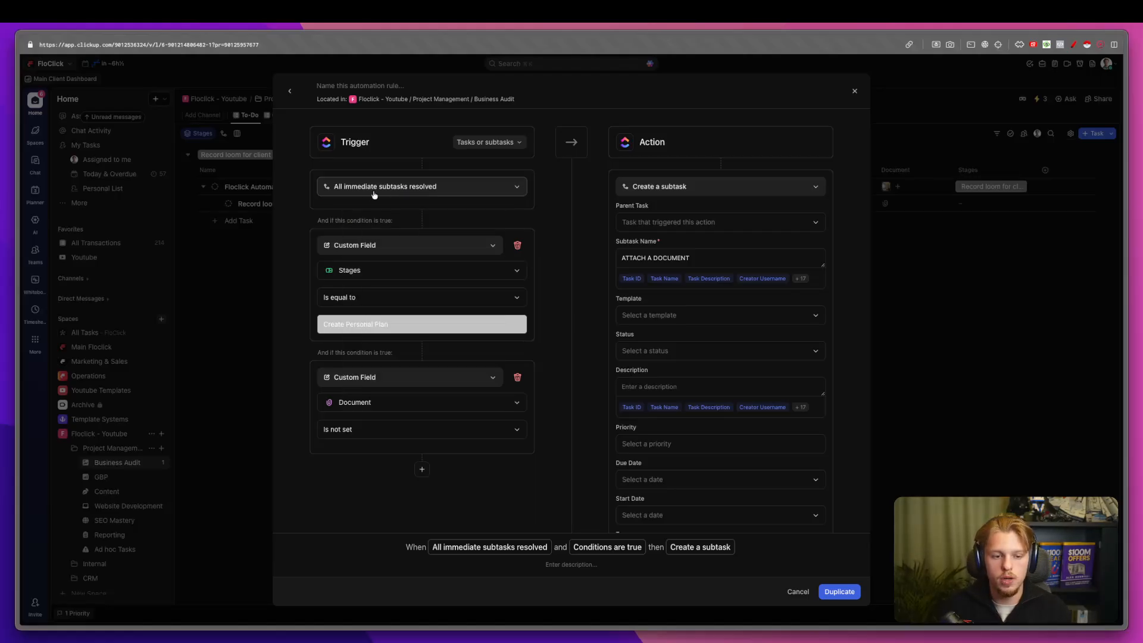
click(381, 323)
click(387, 412)
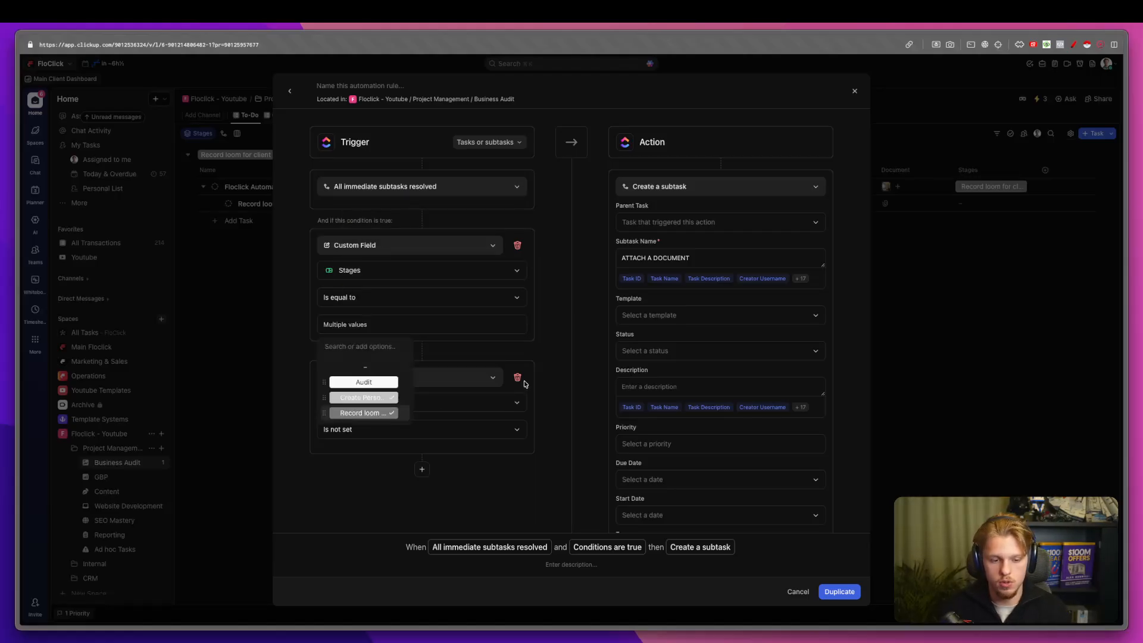
click(382, 398)
click(560, 374)
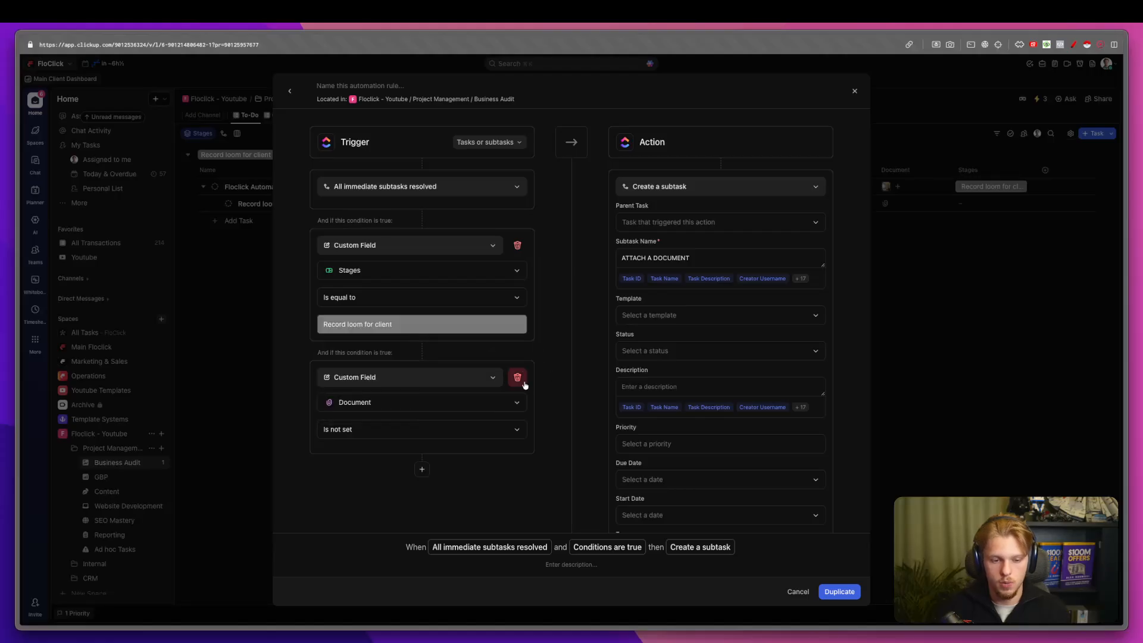
click(519, 379)
Change the duplicate's action to Move to list, targeting the GBP list in the Project Management folder of Floclick - Youtube.
click(660, 189)
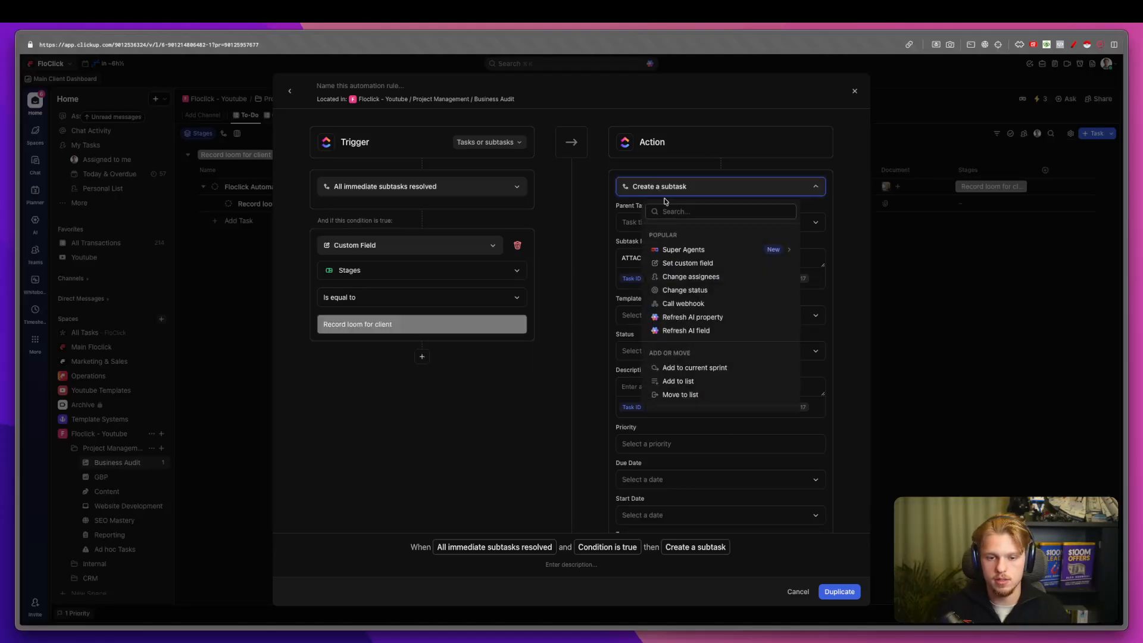
text(move)
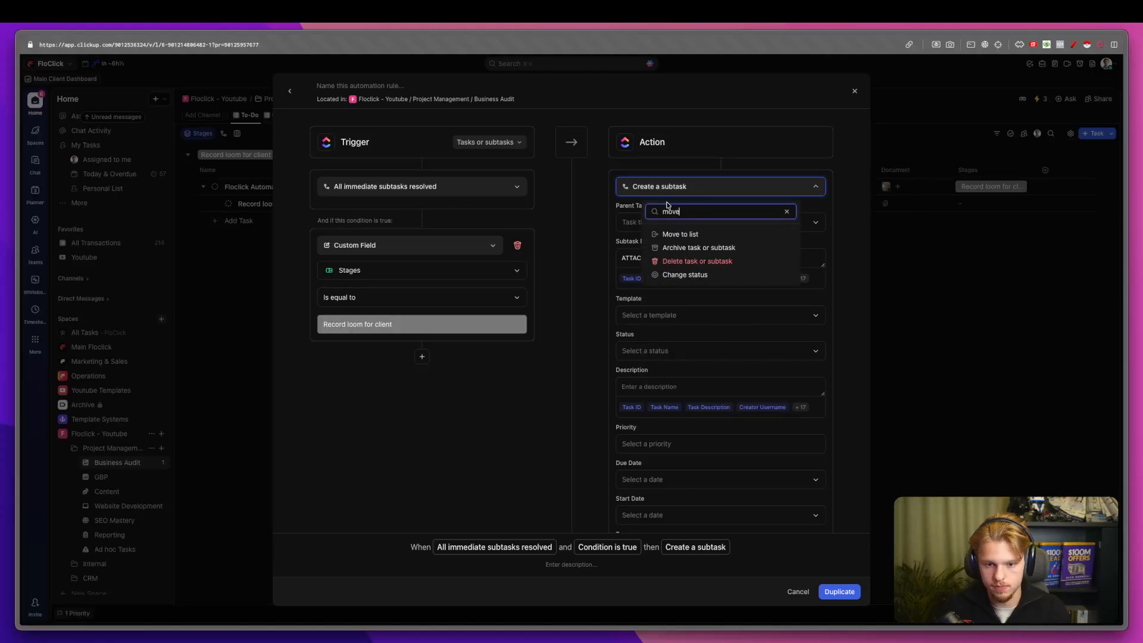
click(690, 234)
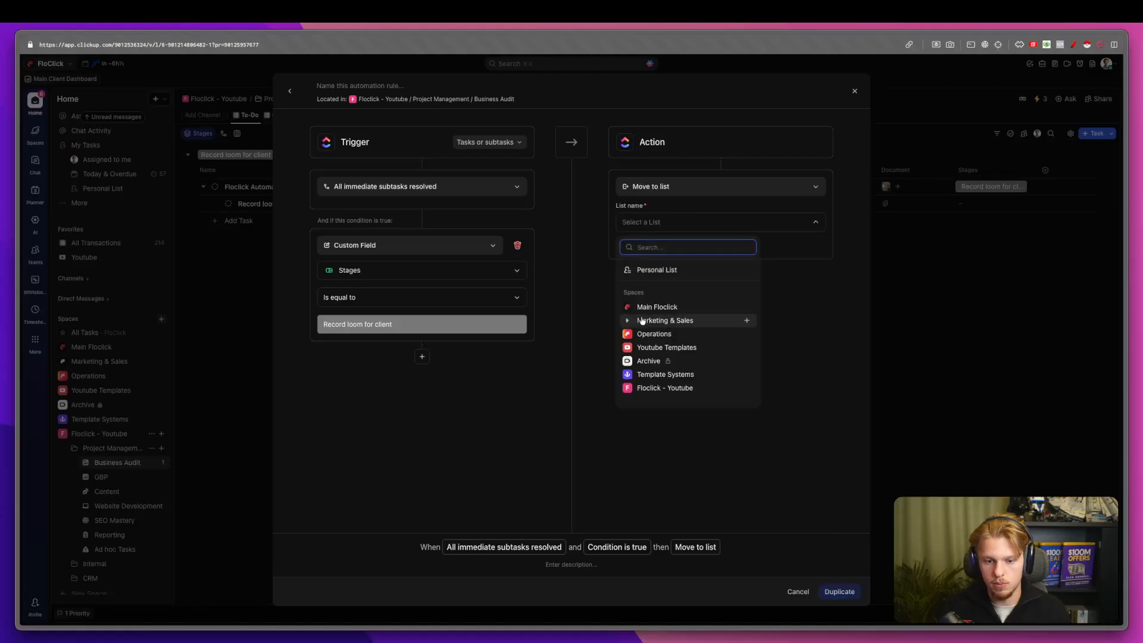
click(630, 387)
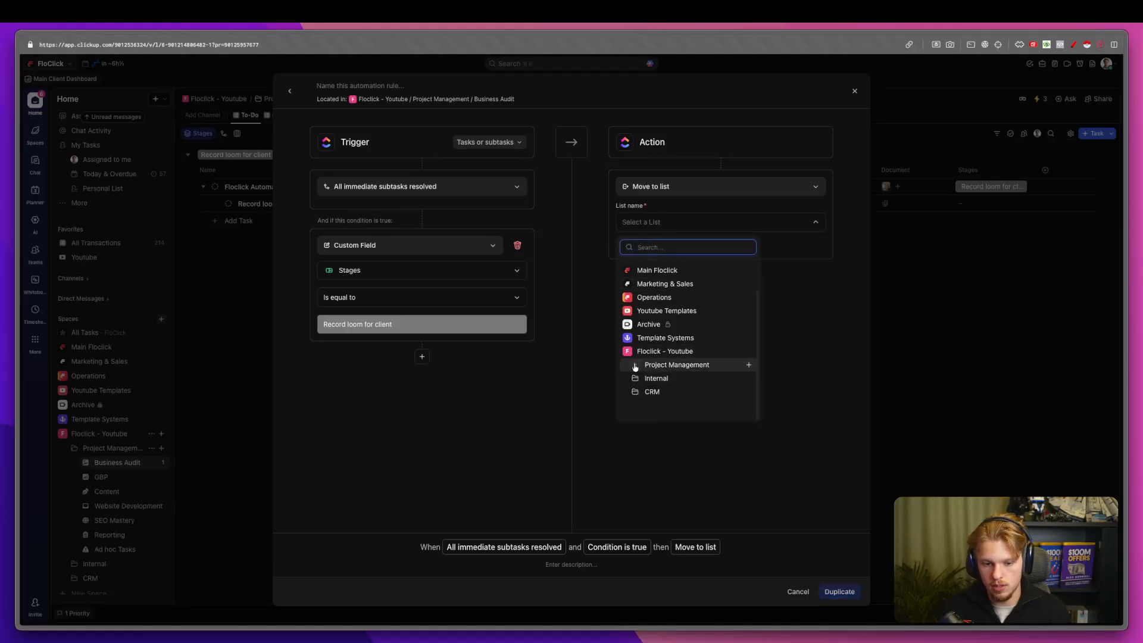
click(633, 364)
scroll(658, 381, down, 1)
click(667, 361)
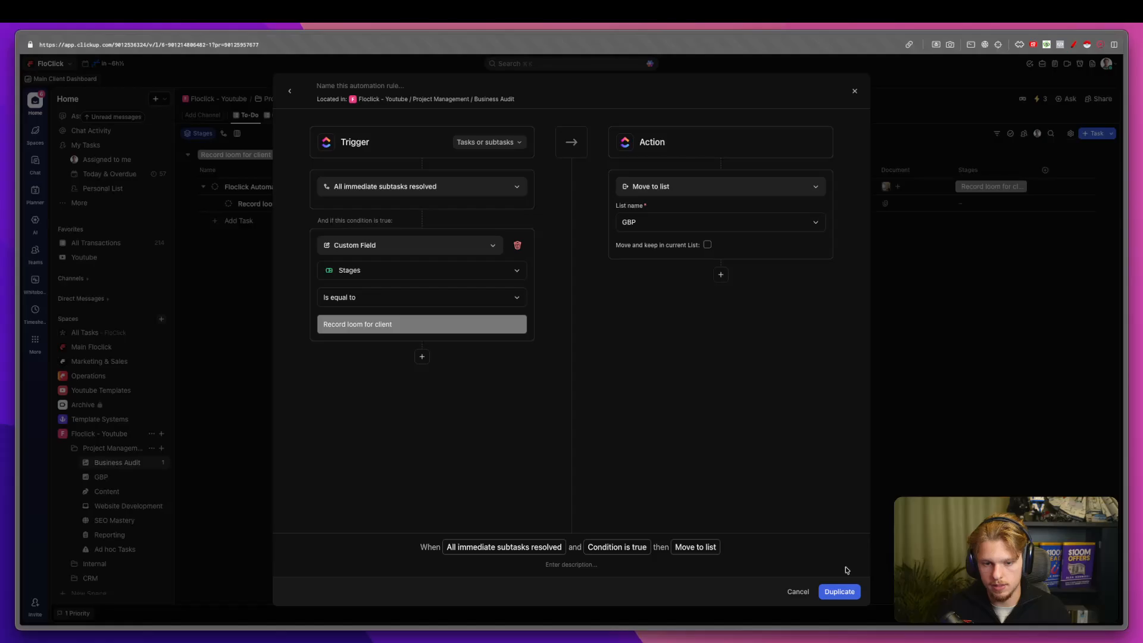
Name the duplicate automation "When Loom is Sent & Move to GBP List", save it and close the automations window.
click(363, 84)
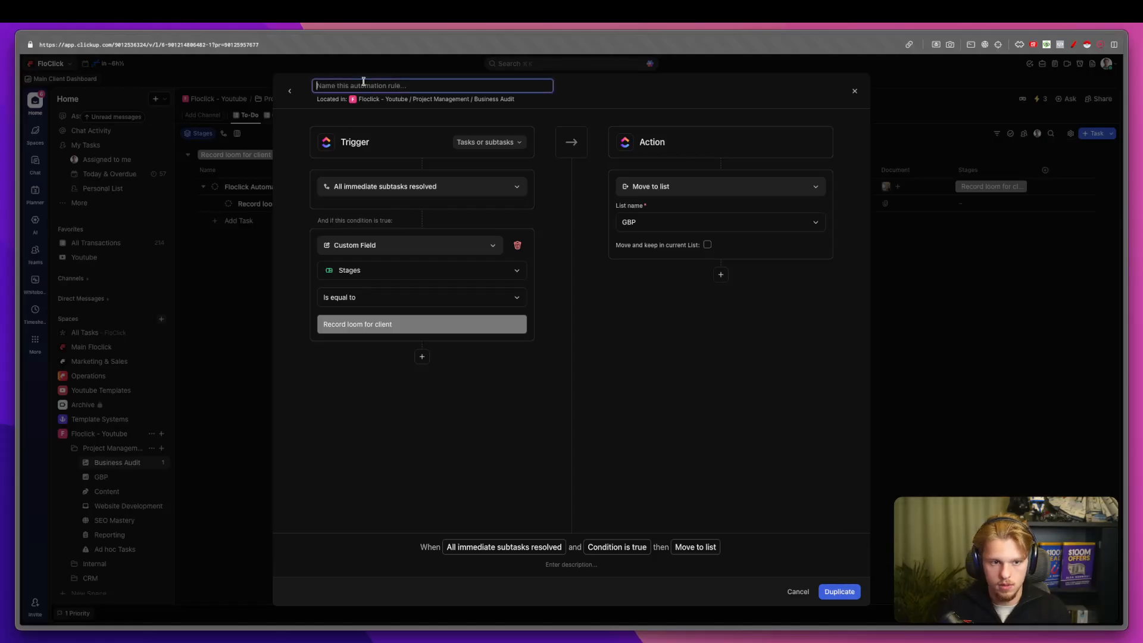
text(When Loom is Sent & Move to GBP)
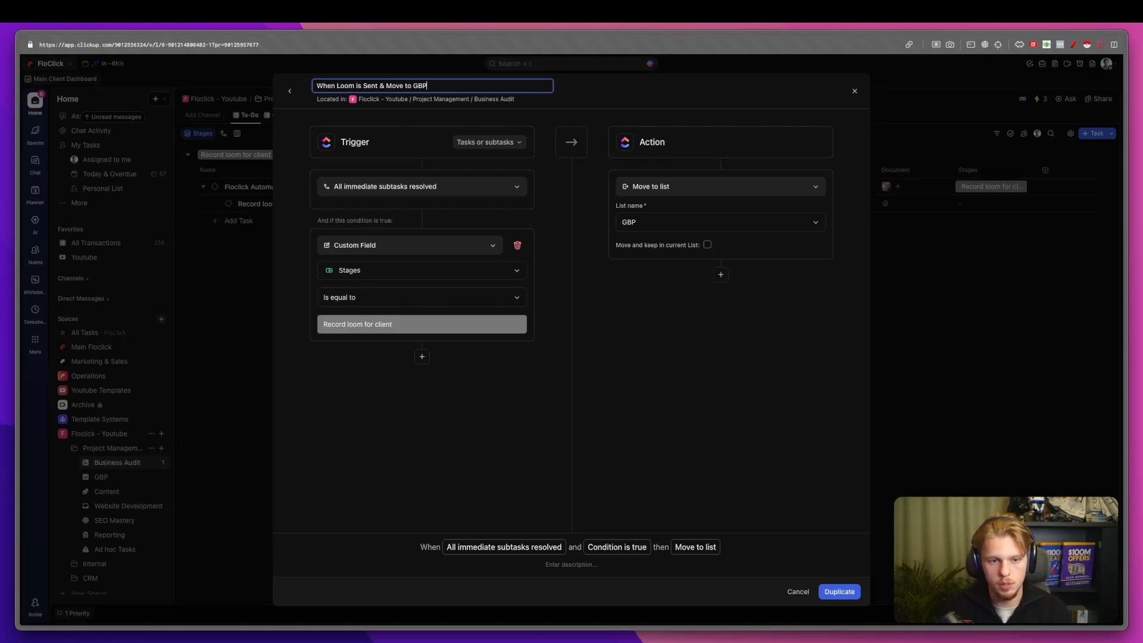
text(isdt)
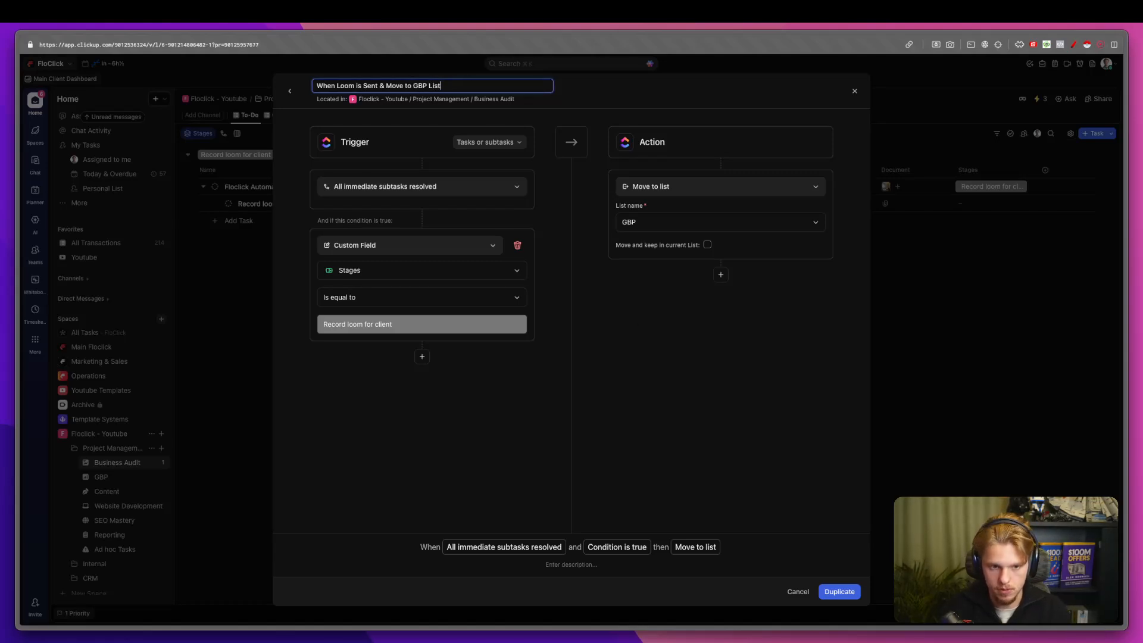
click(840, 592)
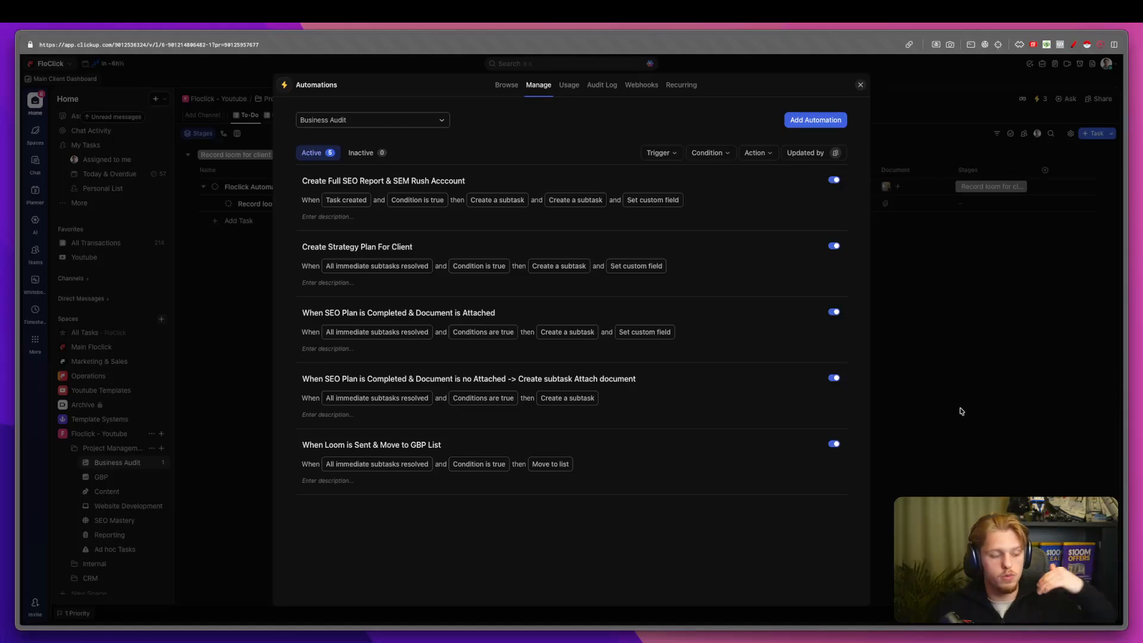
click(961, 410)
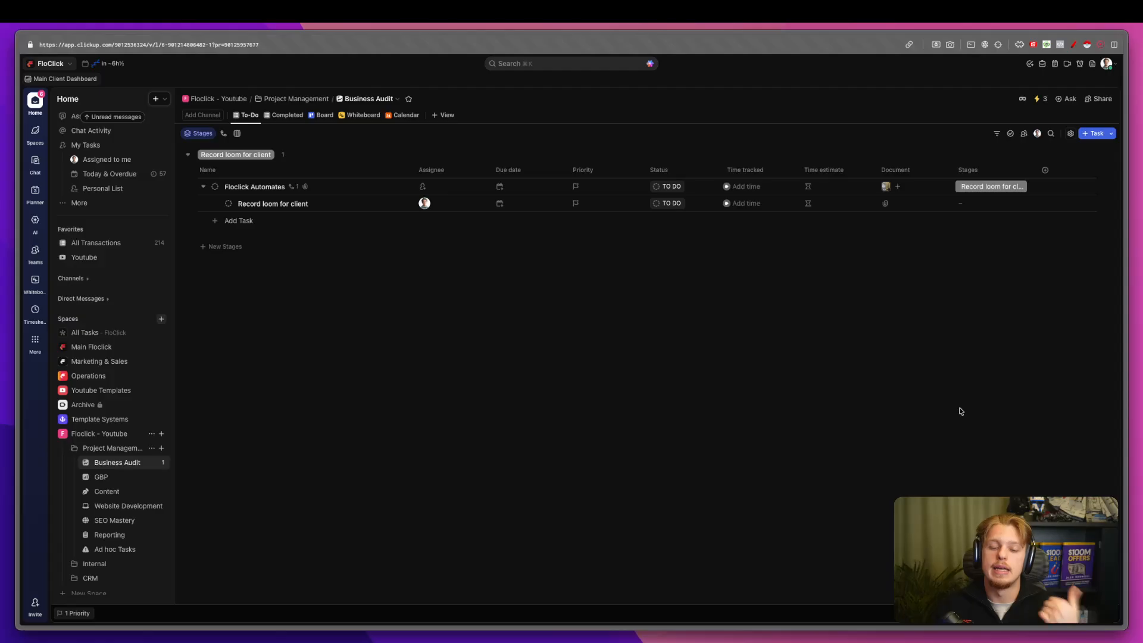
Open the GBP list, narrow its Name column and save the view.
click(107, 479)
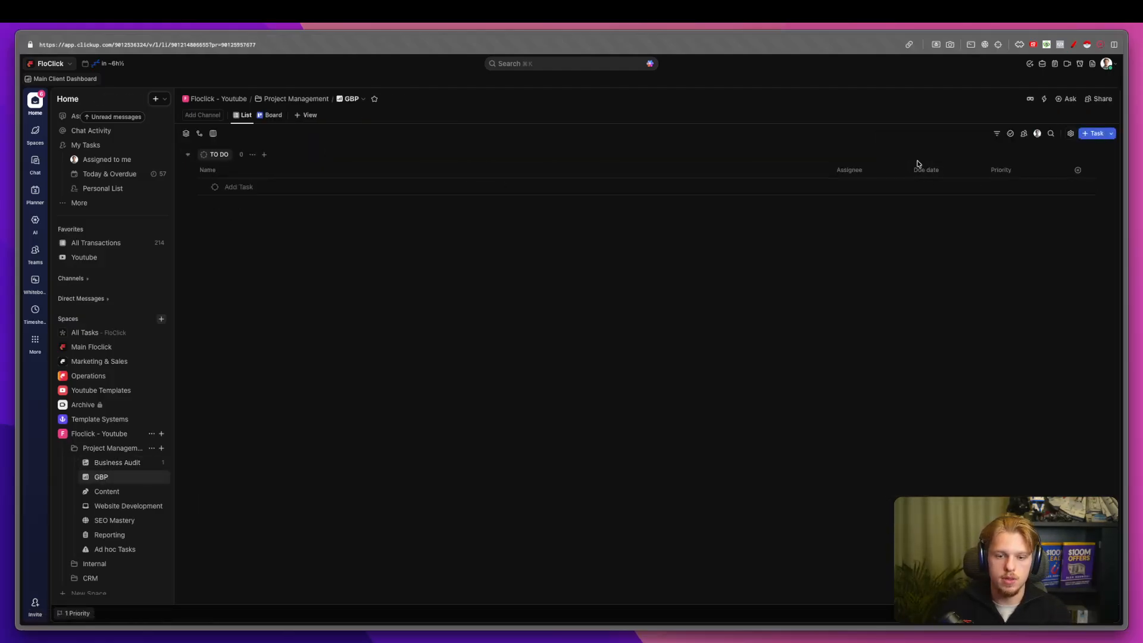
drag(829, 169, 536, 149)
click(972, 134)
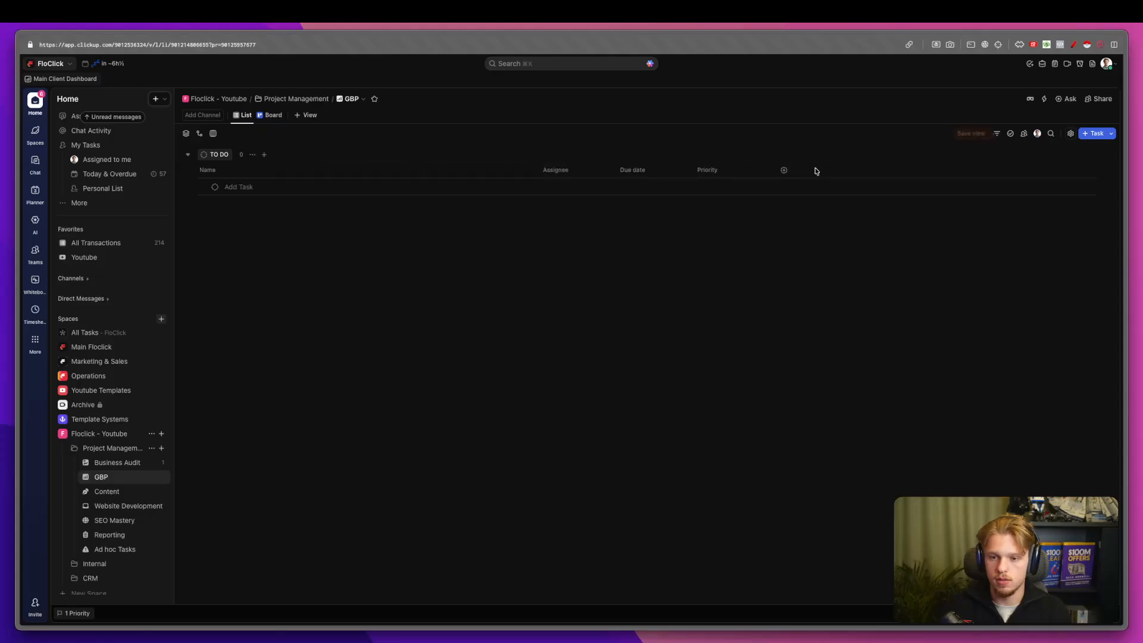
Start a new dropdown custom field in the GBP list and name it "Stages for GBP".
click(784, 170)
text(drop)
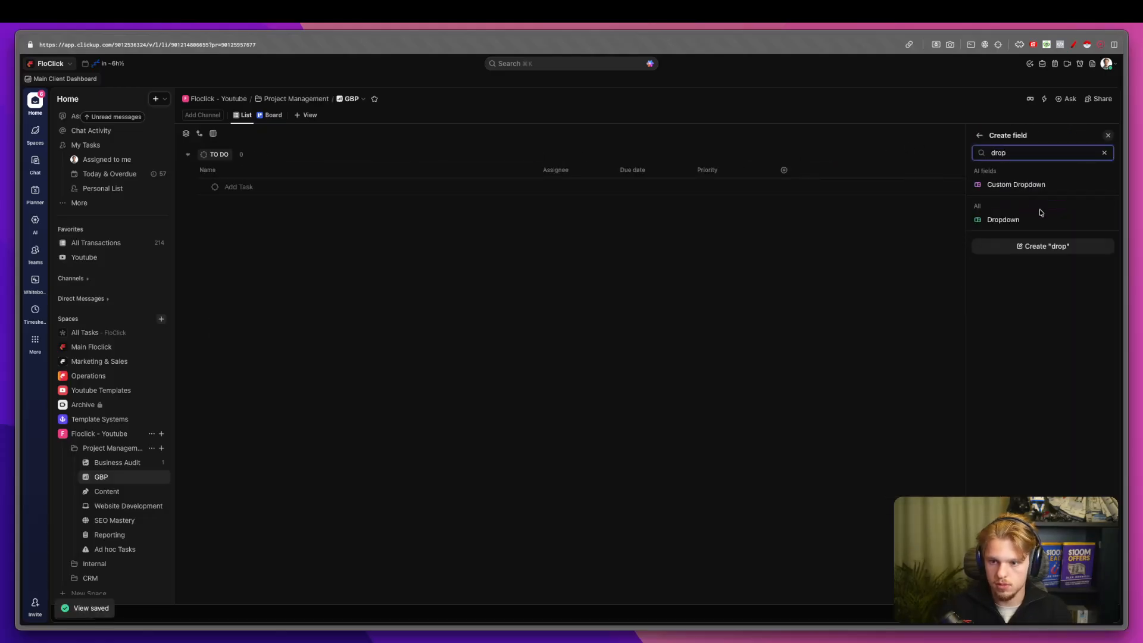
click(1040, 216)
text(Setup)
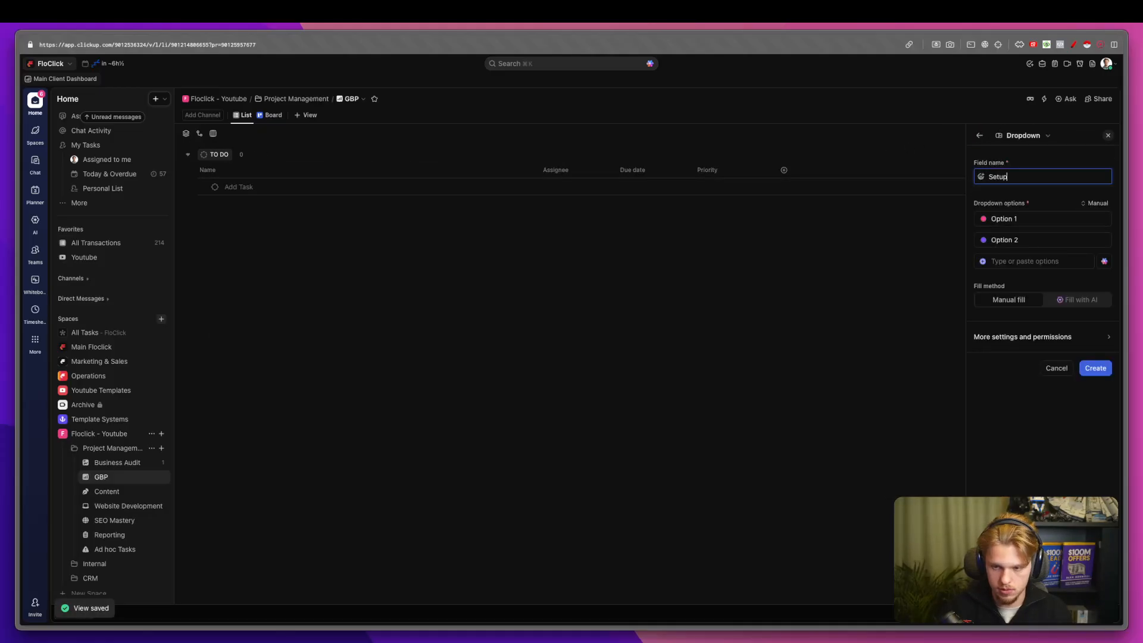
key(alt+BackSpace)
text(Sta)
key(alt+BackSpace)
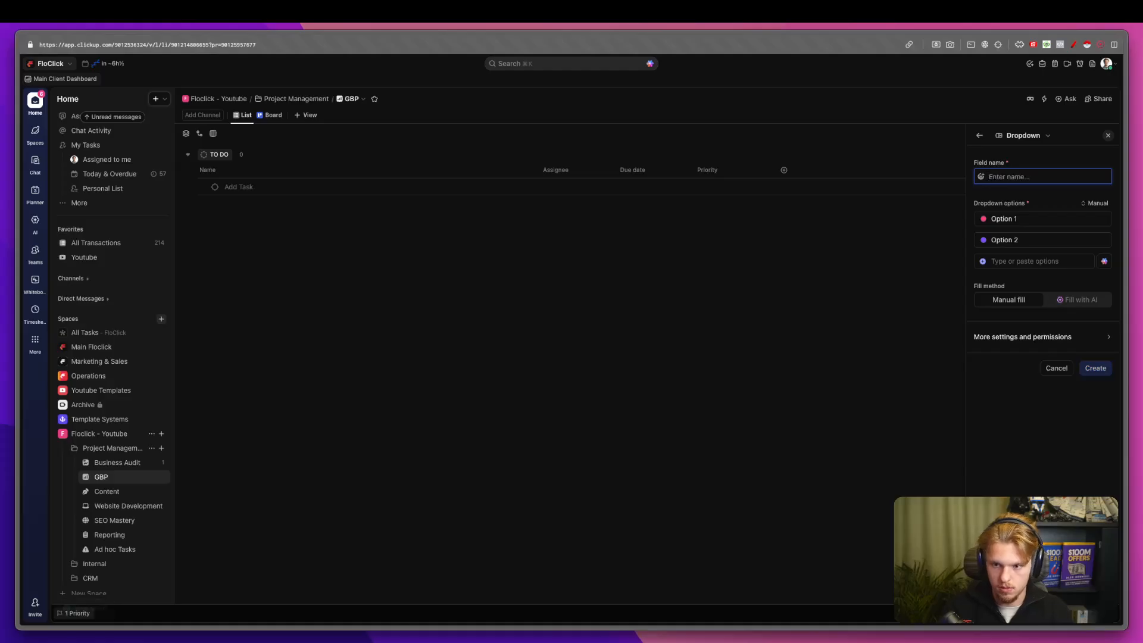
text(Stages for GBP)
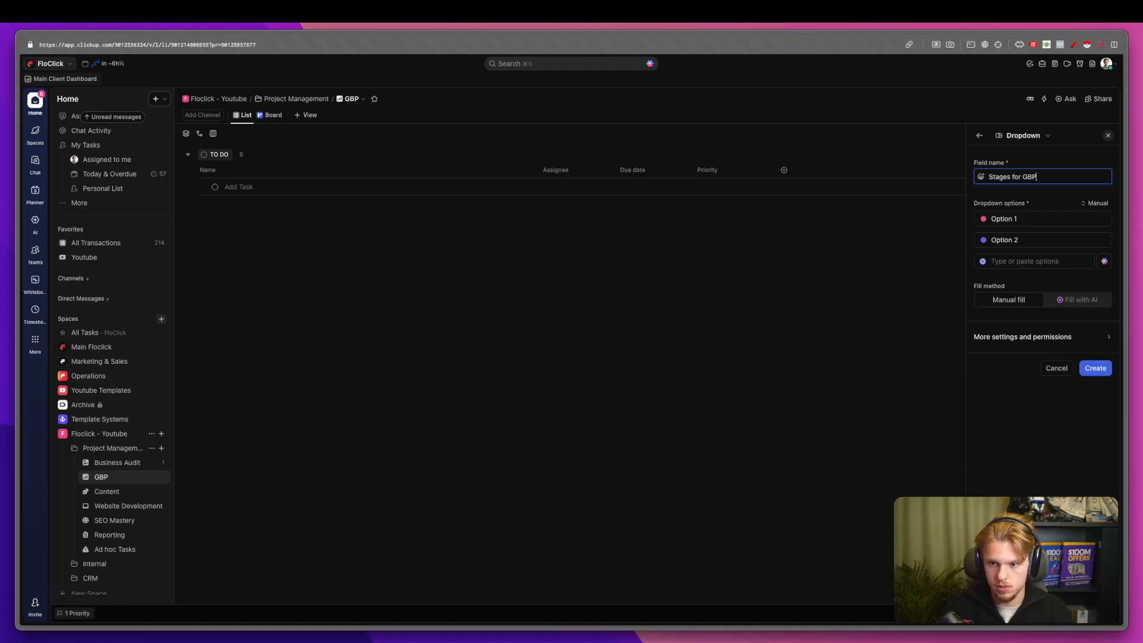
Set the dropdown options to "Set Up GBP" and "Recurring" and create the field.
click(1037, 220)
text(Initial)
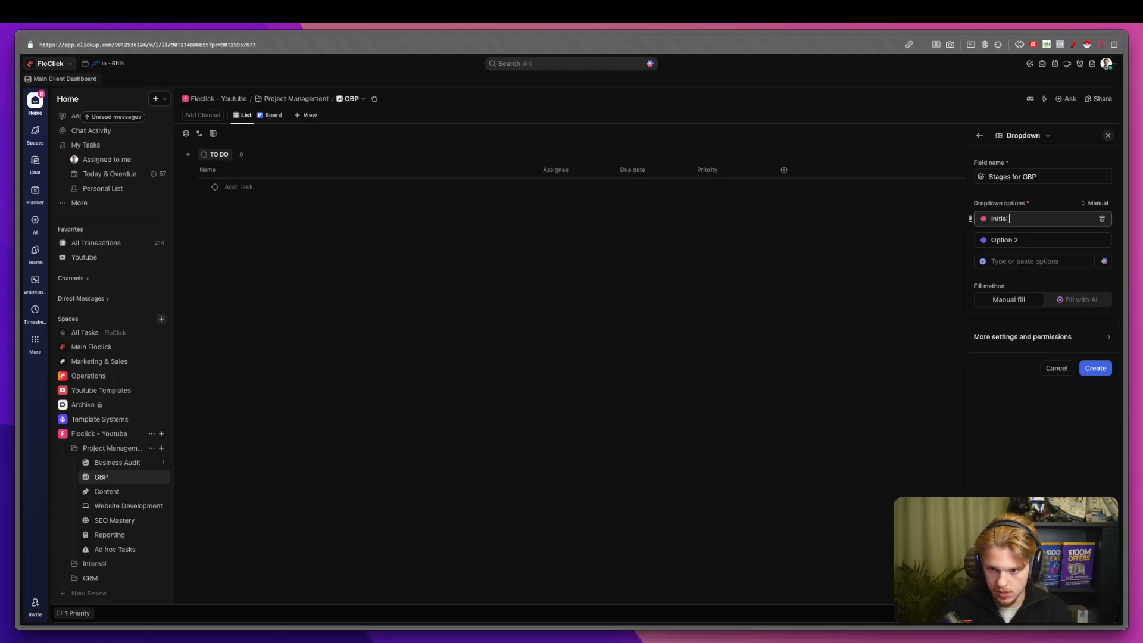
key(alt+BackSpace)
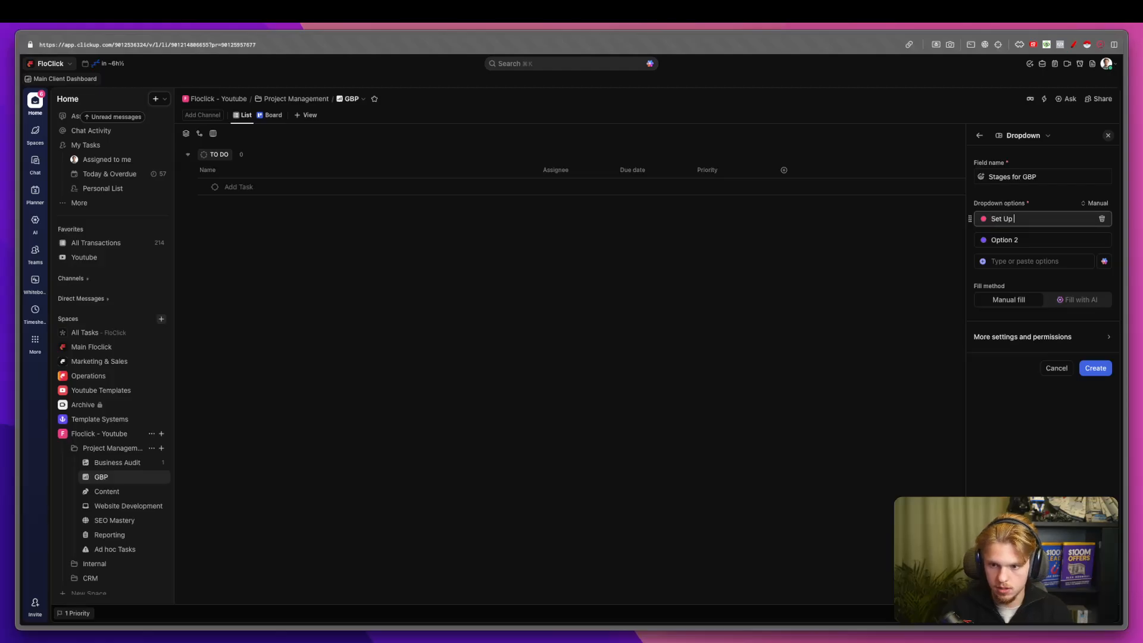
text(Set Up GBP)
click(1036, 237)
text(C)
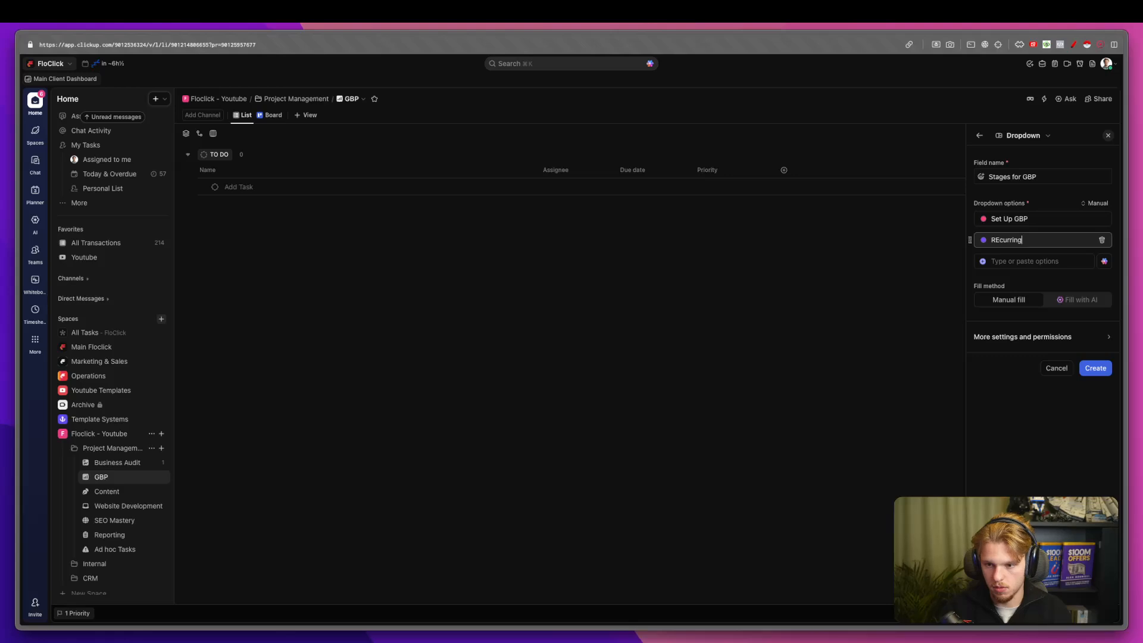
key(alt+BackSpace)
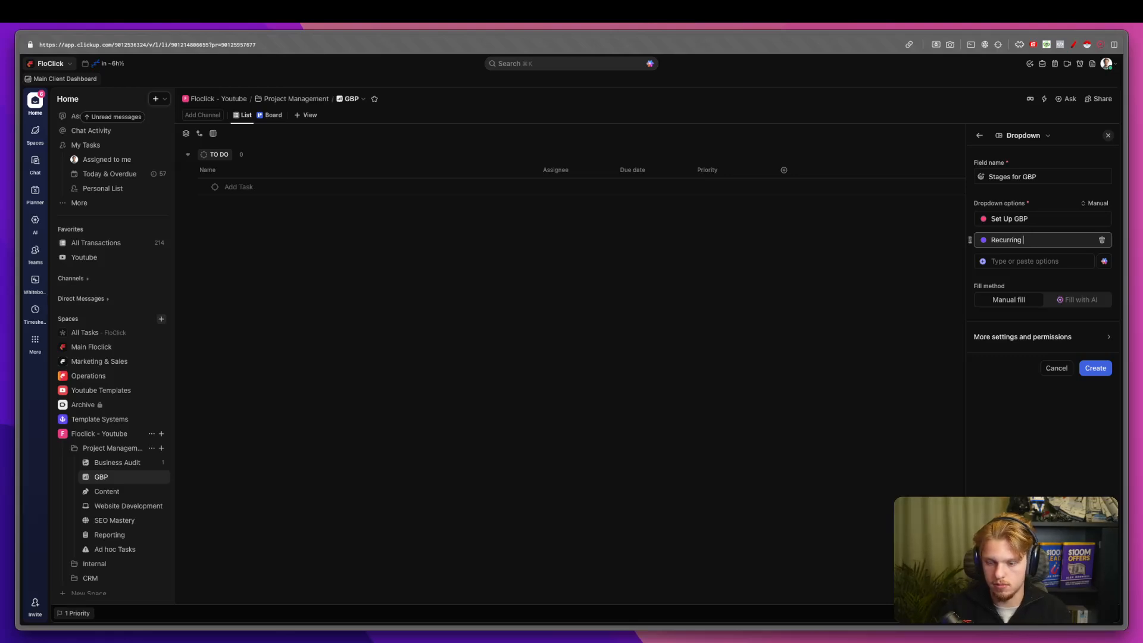
click(1091, 368)
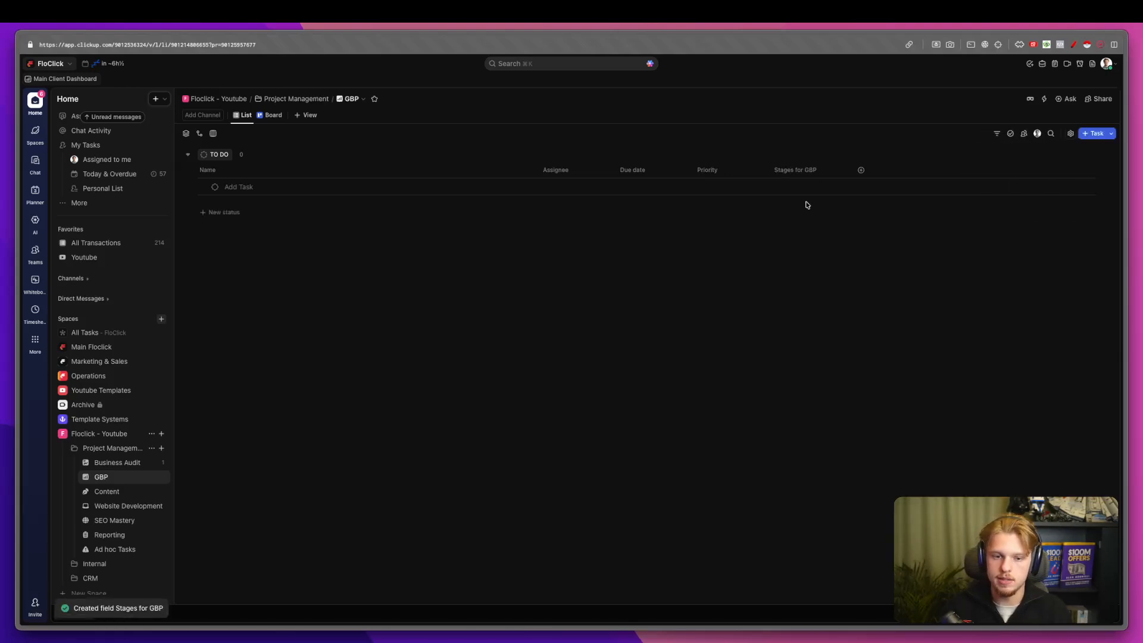
Return to the Business Audit list in the Project Management folder.
click(98, 463)
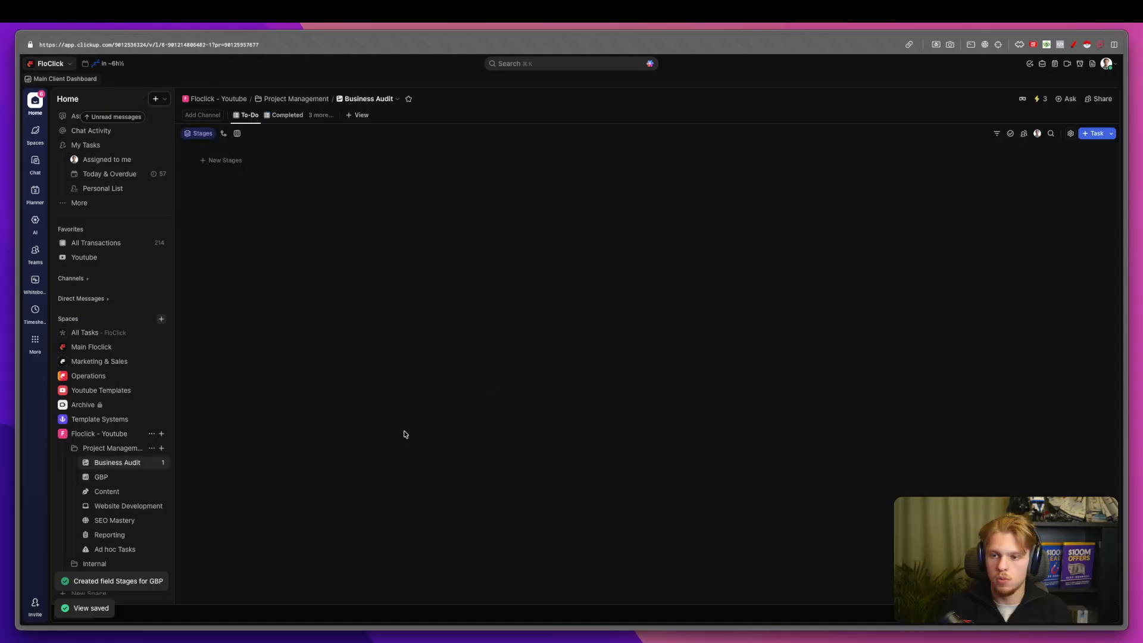
Start a new automation for the GBP list with the trigger "Existing task or subtask moved here".
click(1042, 99)
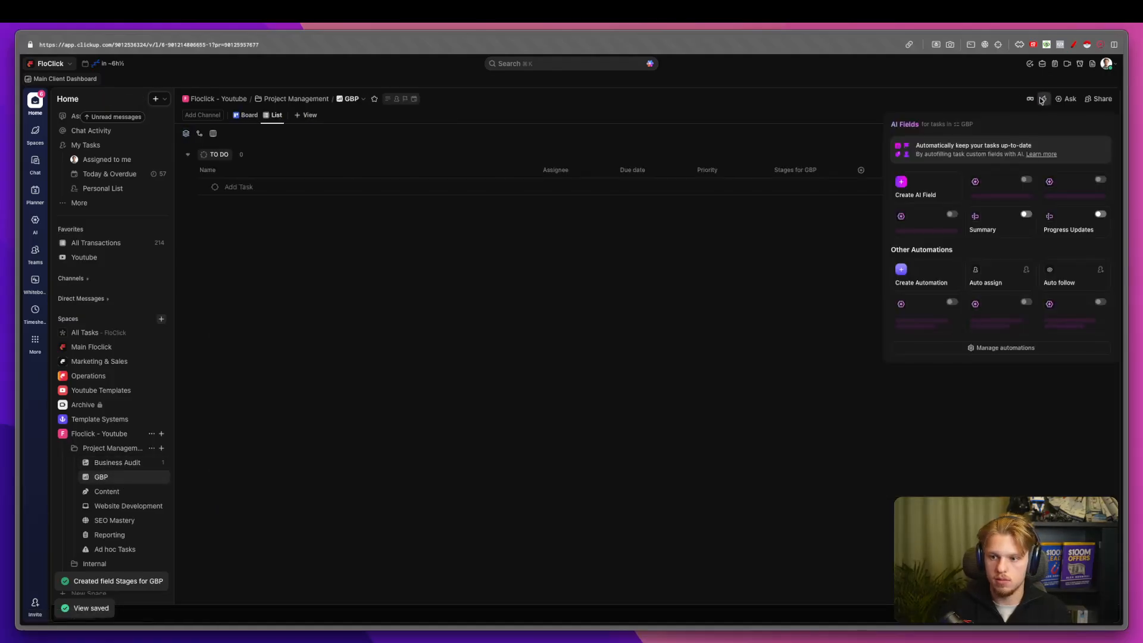
click(947, 349)
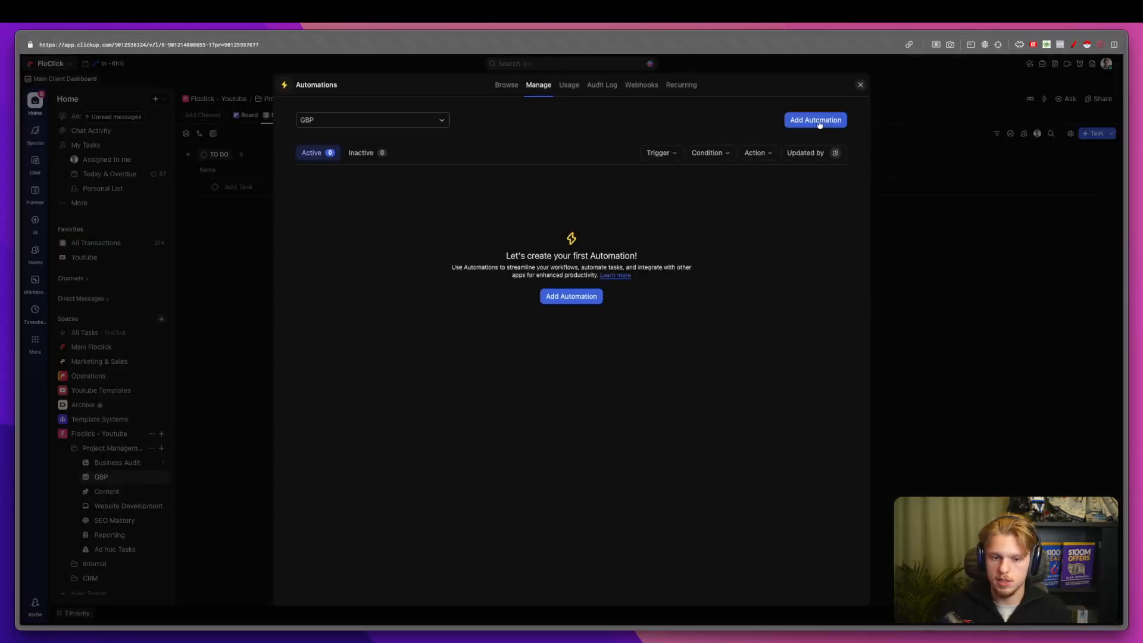
click(817, 120)
click(360, 192)
click(360, 192)
click(361, 193)
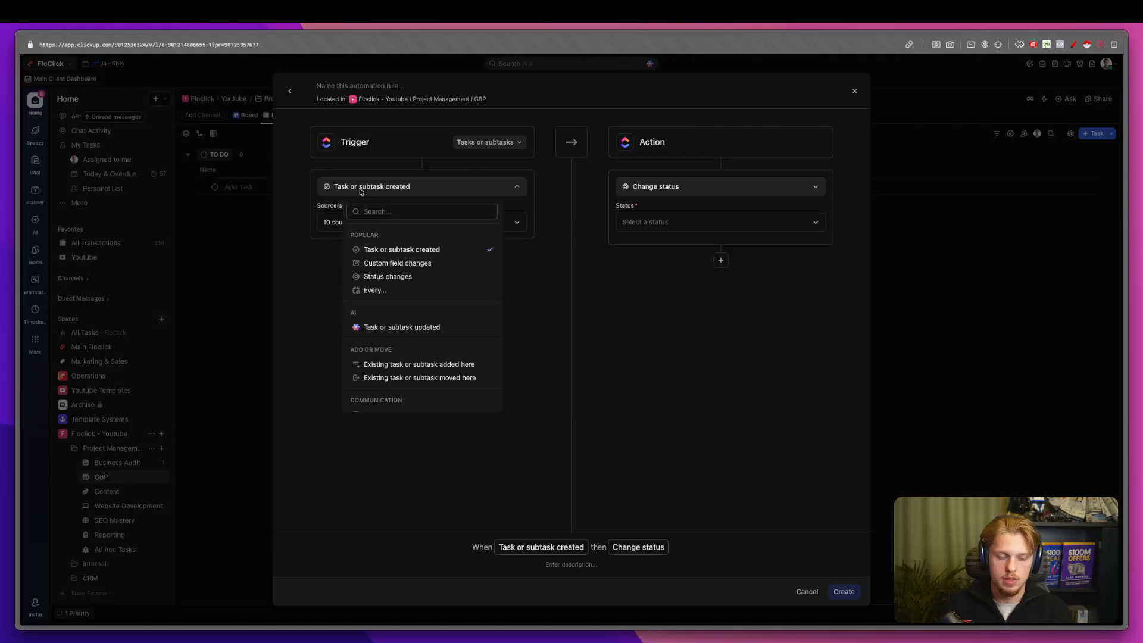
click(325, 202)
click(369, 192)
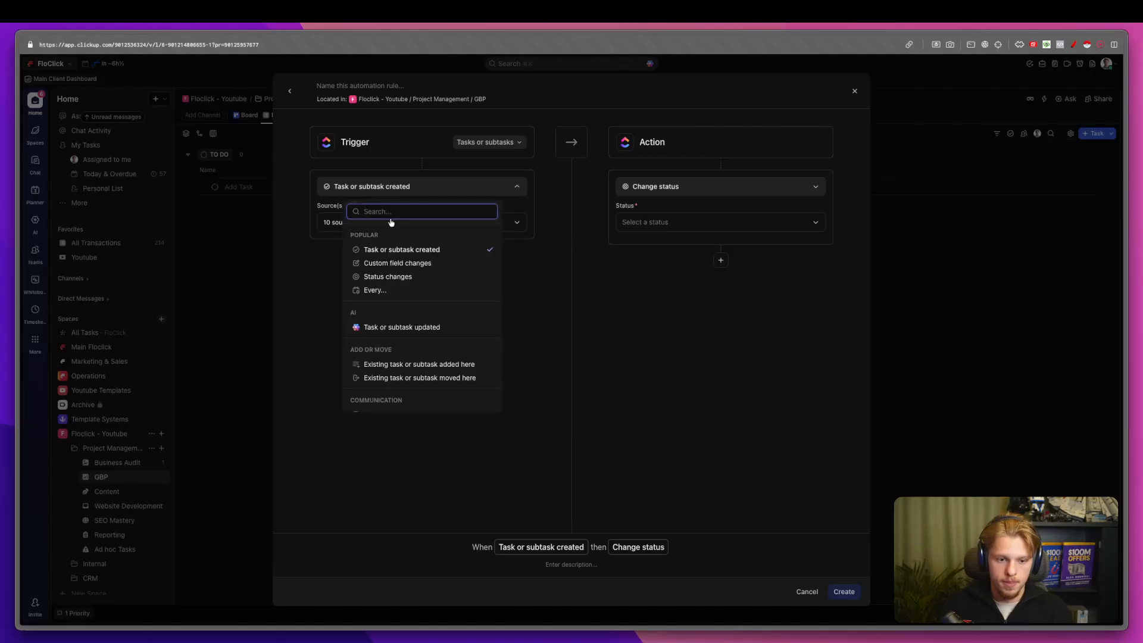
text(task)
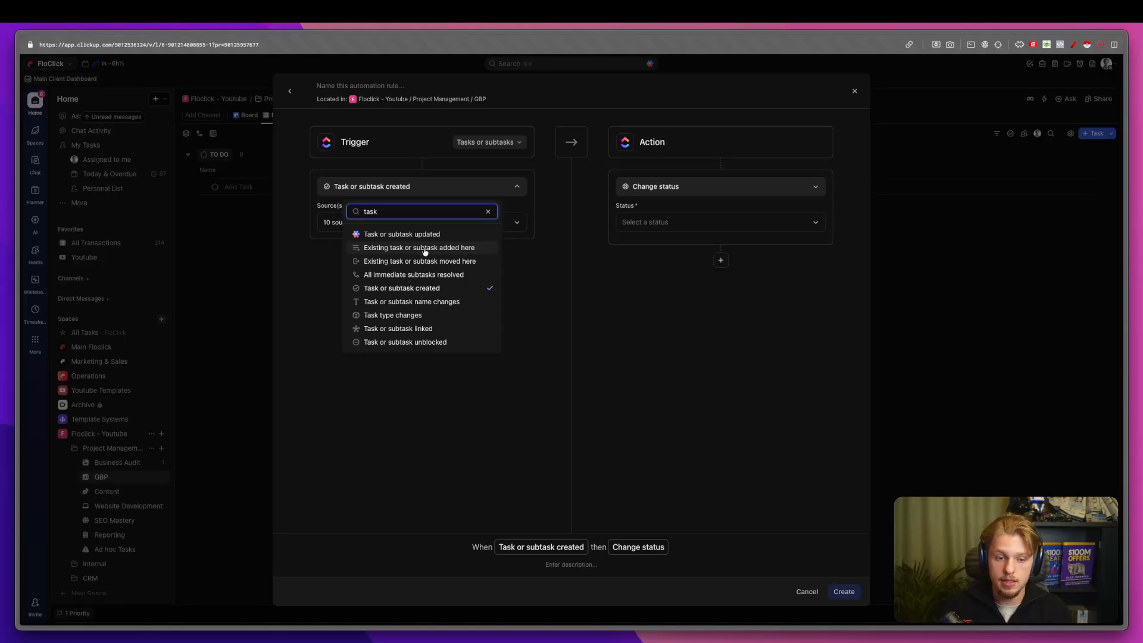
click(428, 261)
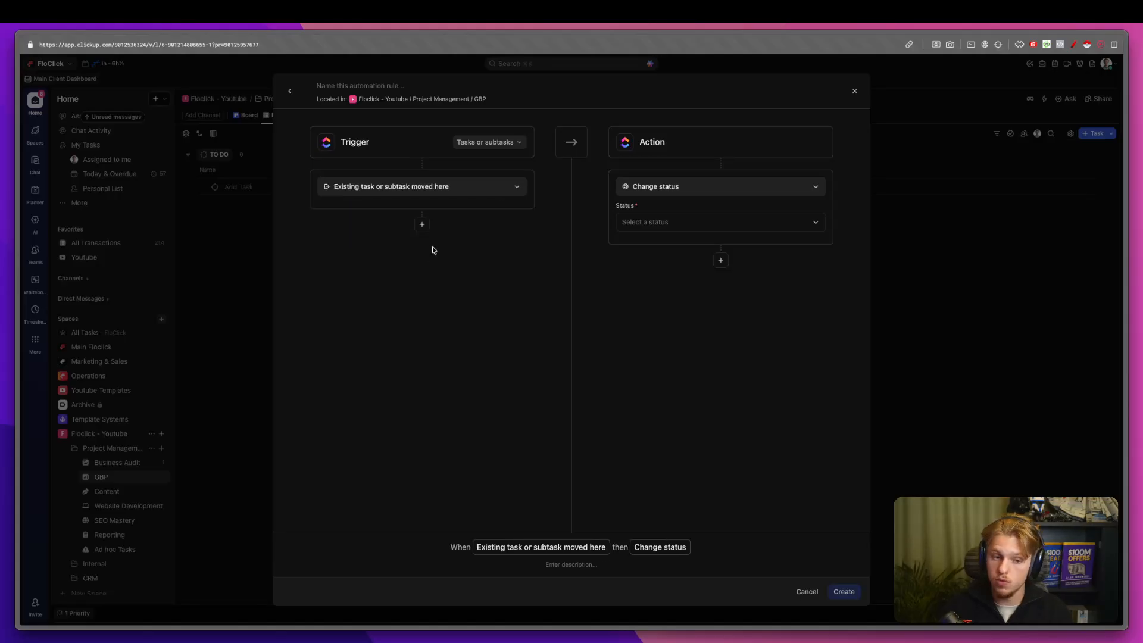
click(422, 225)
click(518, 244)
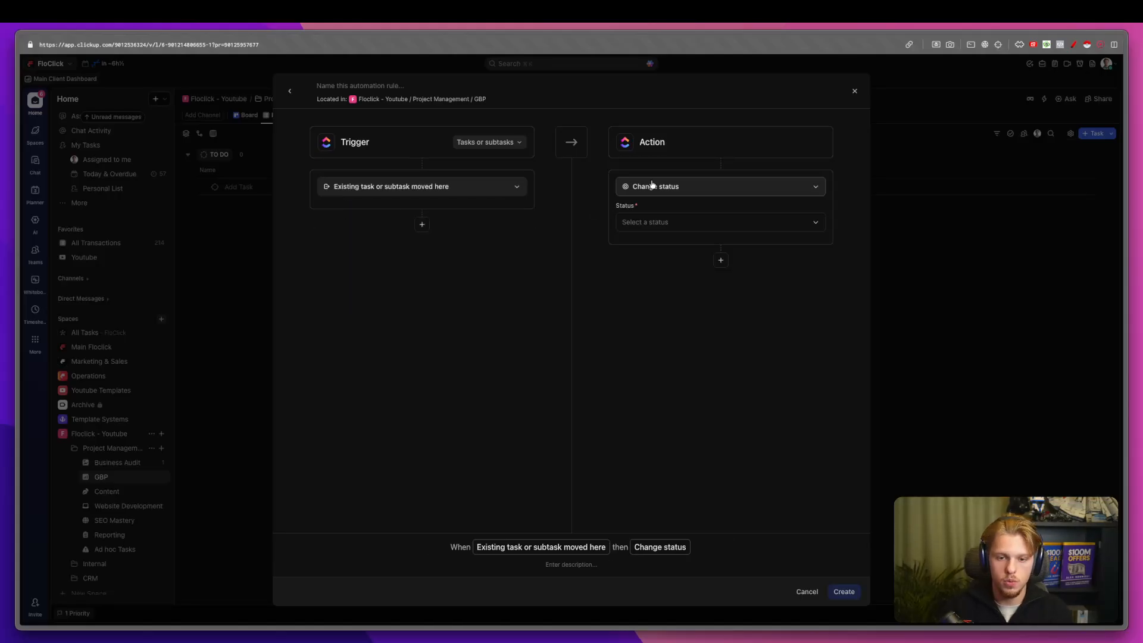
Make the automation's action set the custom field Stages for GBP to Set Up GBP.
click(715, 186)
text(set)
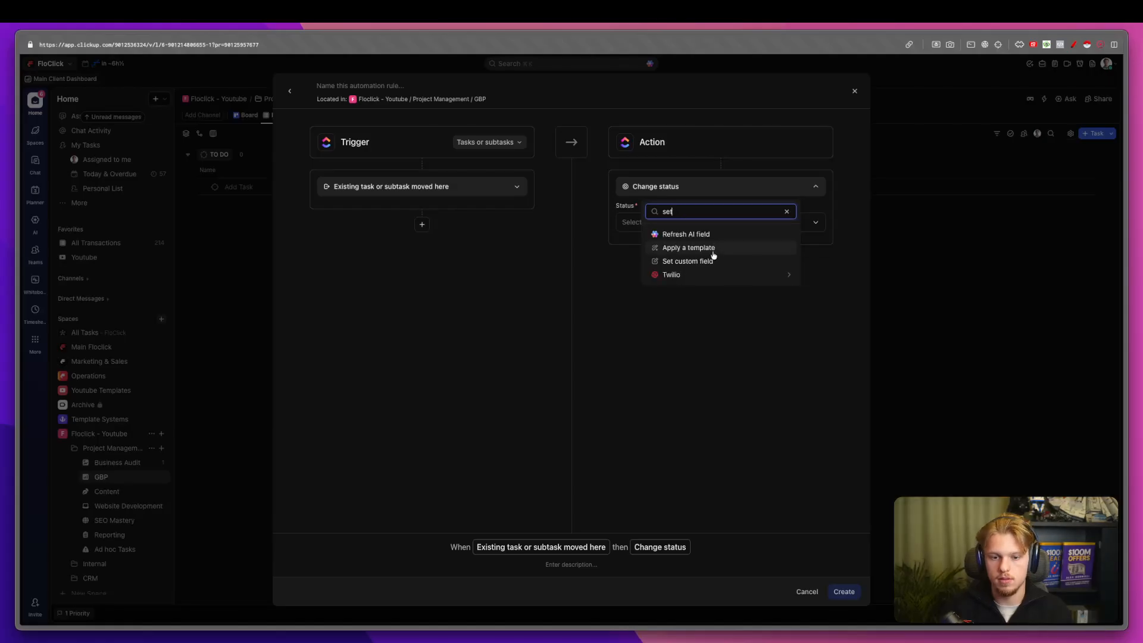
click(709, 260)
click(652, 262)
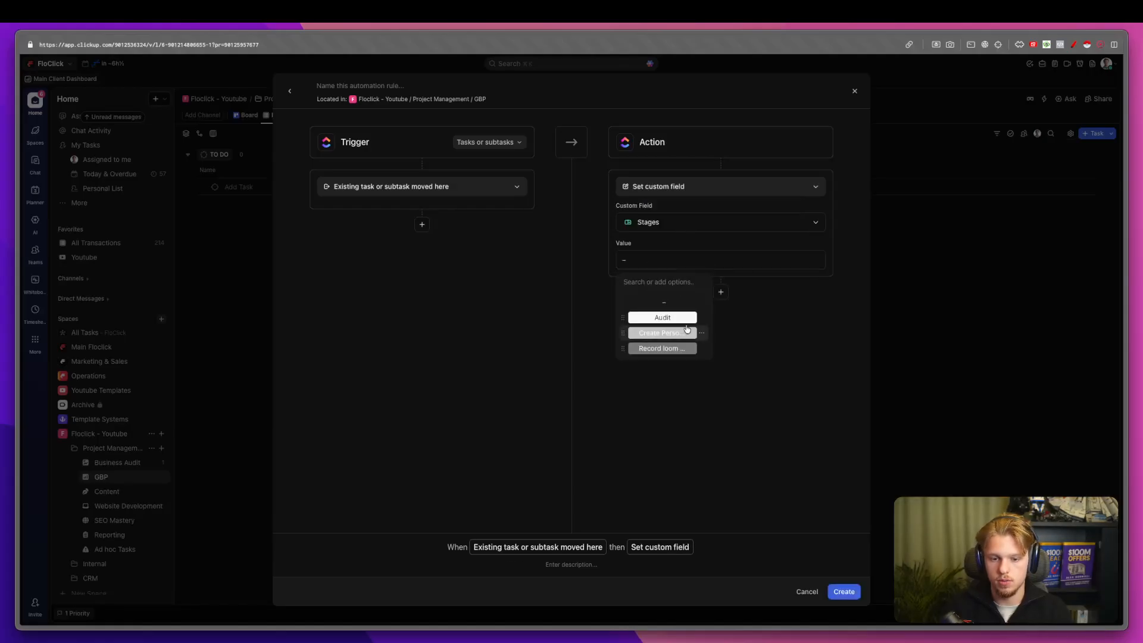
click(683, 231)
click(683, 231)
click(671, 286)
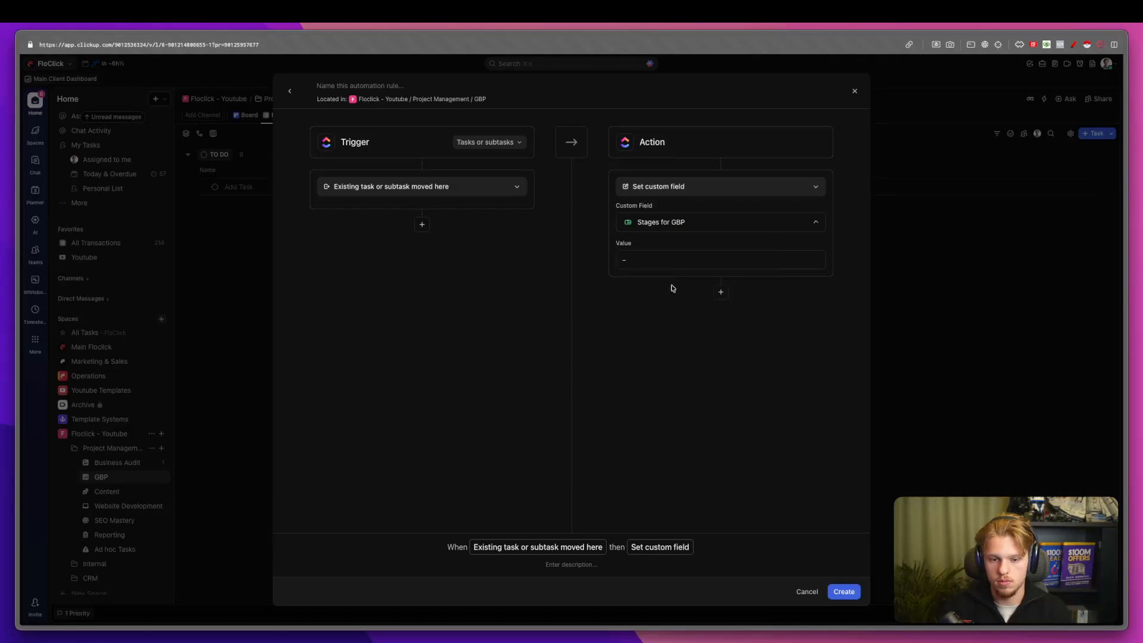
click(661, 259)
click(683, 322)
Add a second action that creates a subtask named "Create Google Business Profile".
click(721, 292)
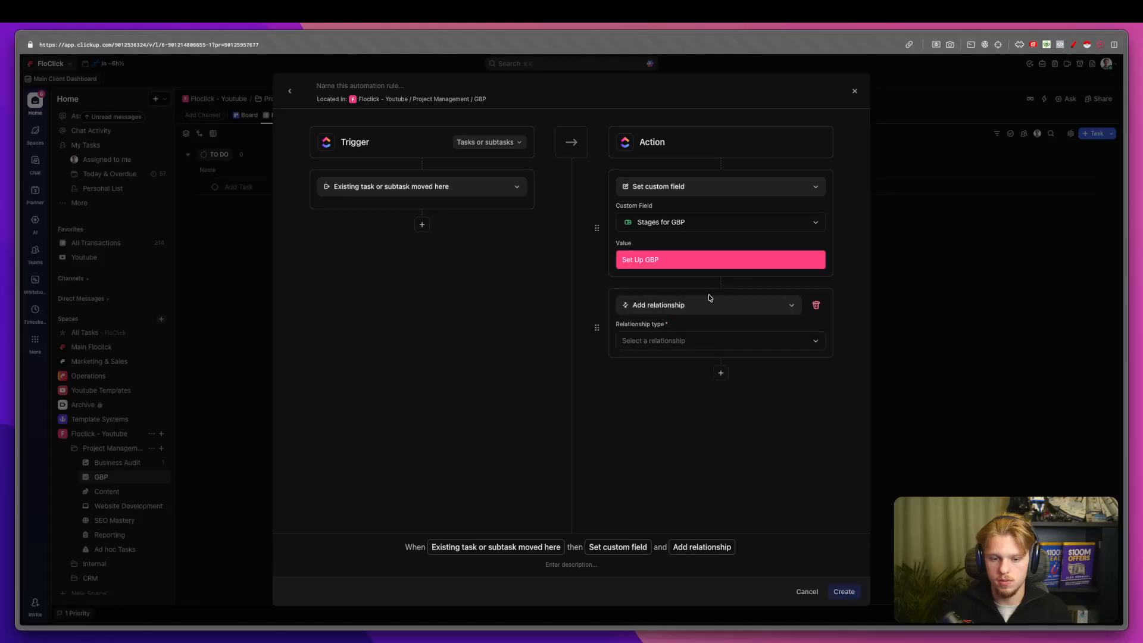
click(684, 306)
text(clreate)
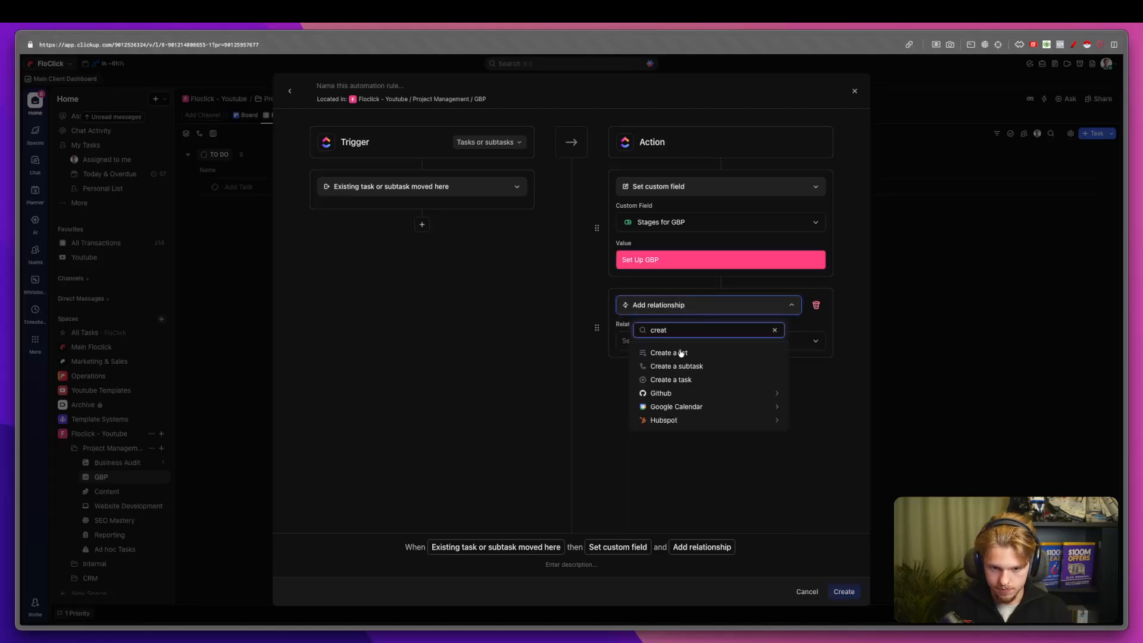
click(678, 364)
click(657, 374)
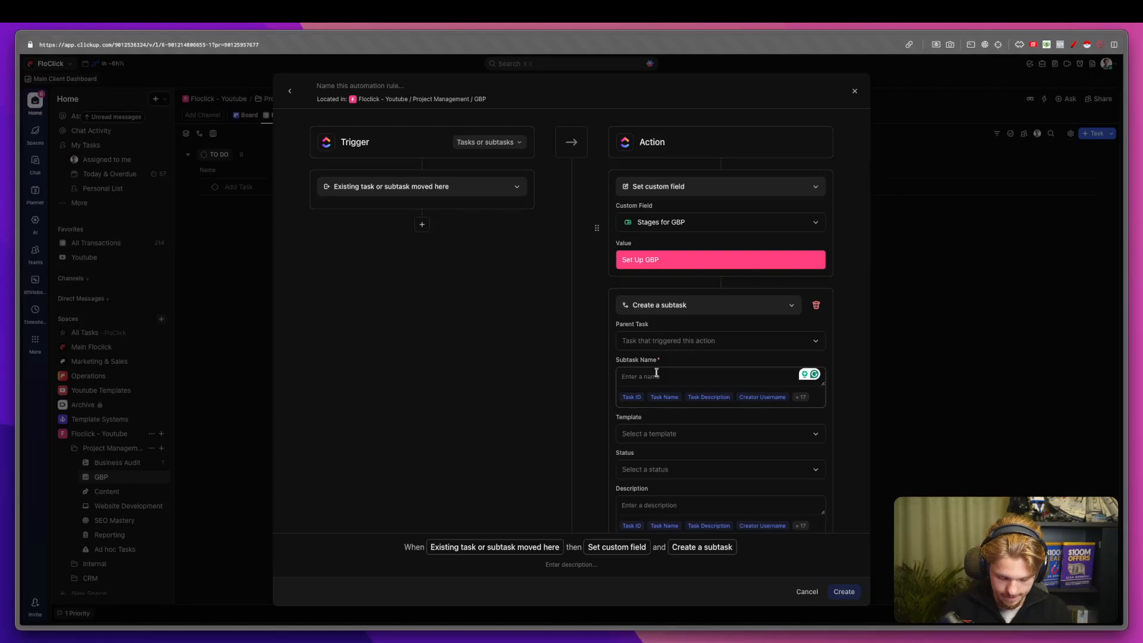
text(Create Google Business Profile)
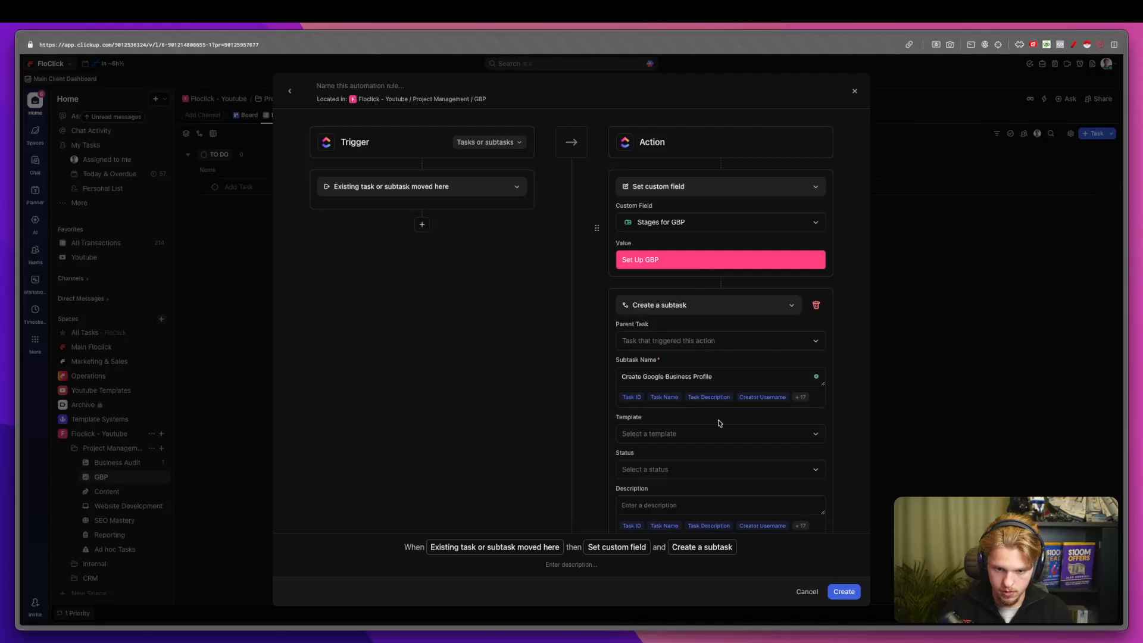
Assign the automated subtask to yourself and set its due date to 2 days after the trigger date.
scroll(747, 475, down, 5)
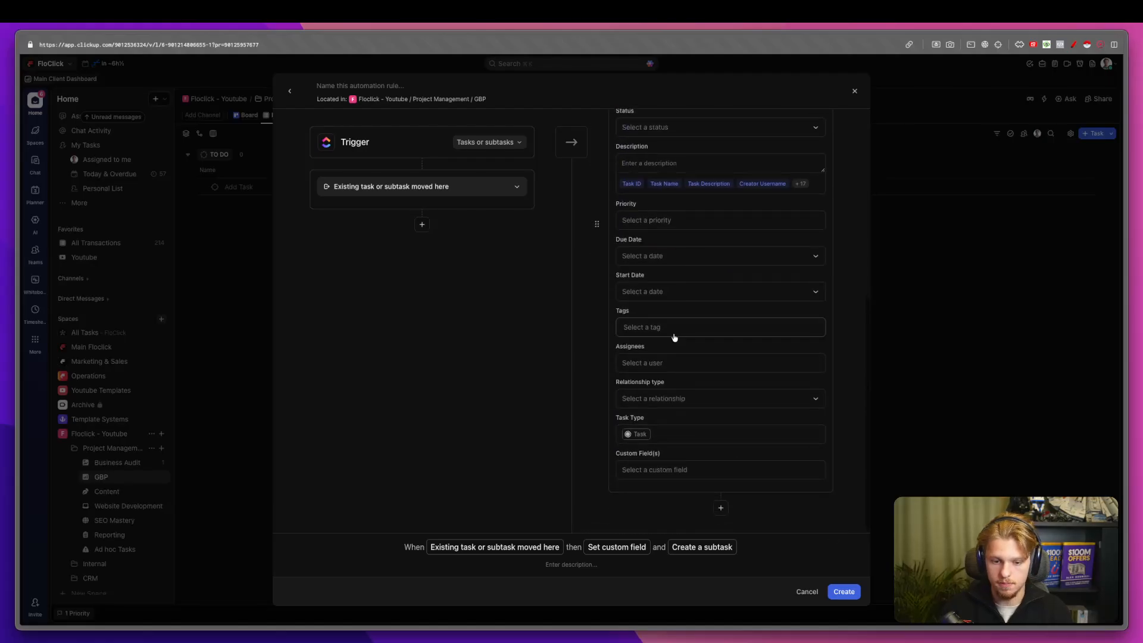
click(656, 373)
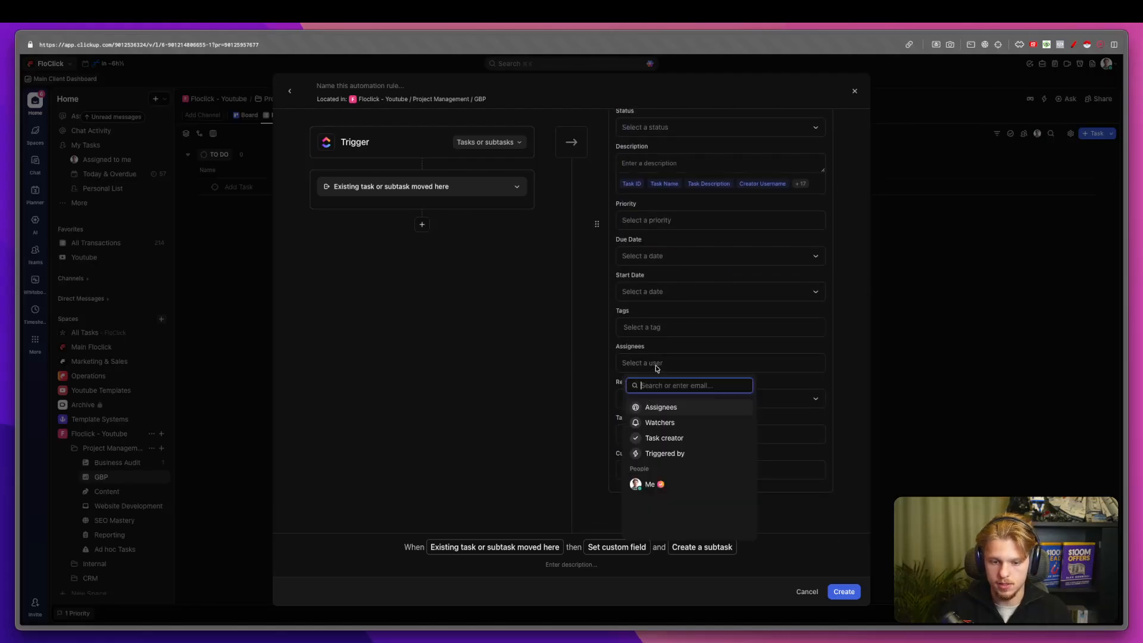
click(651, 482)
click(643, 250)
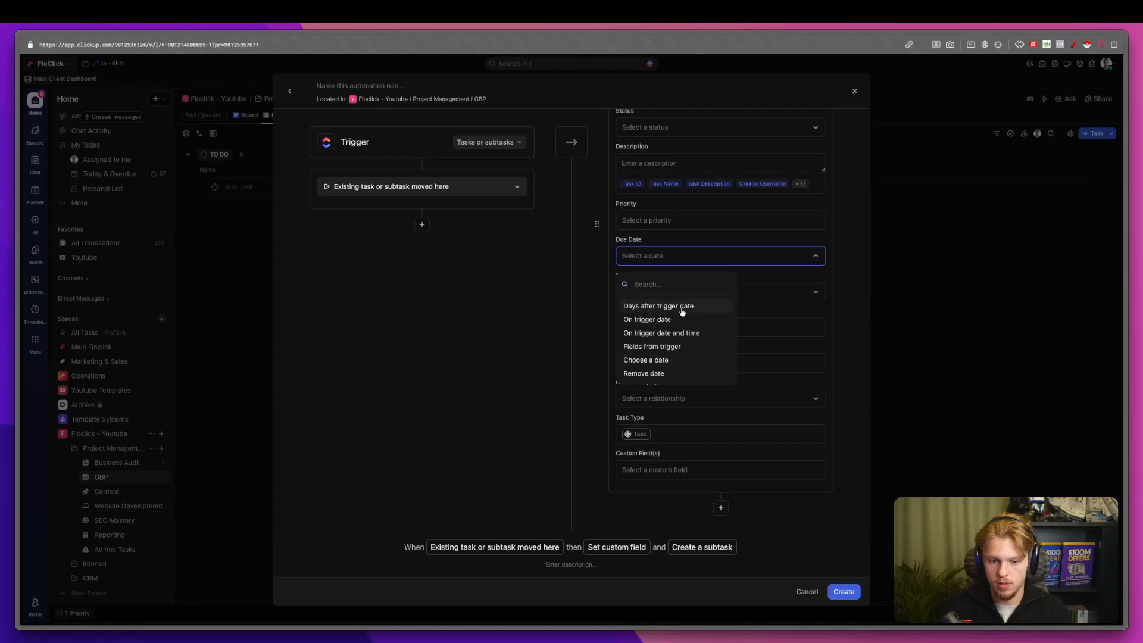
click(676, 303)
click(653, 260)
text(2)
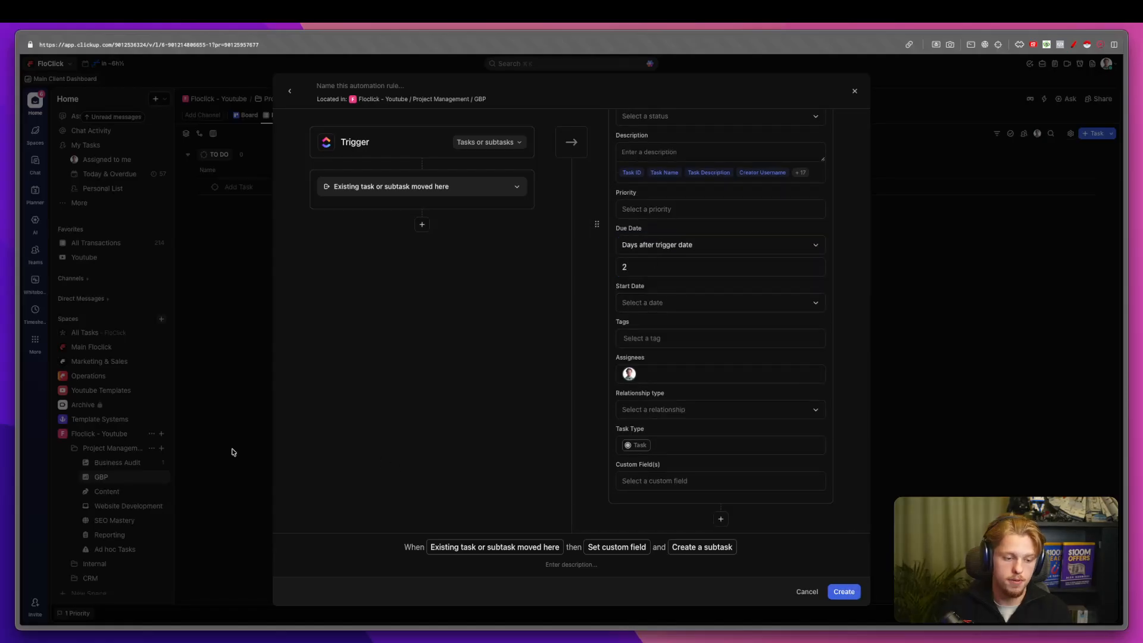
Name the automation "When Task Has been moved here -> Create GBP Profile" and create it.
click(345, 84)
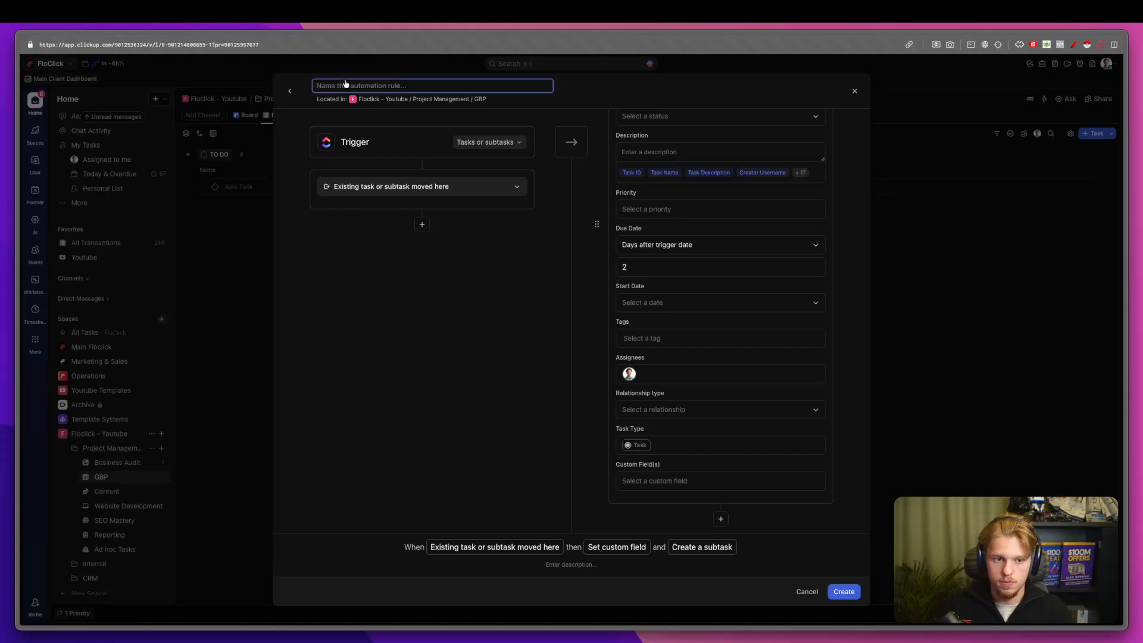
text(When Item)
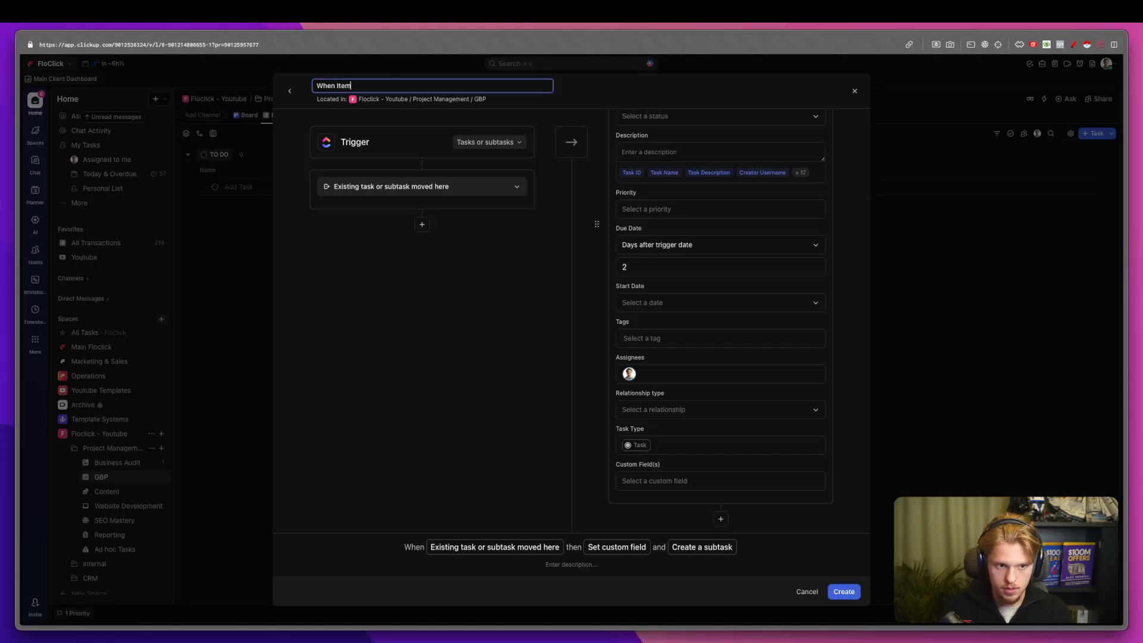
key(BackSpace)
text(TAs)
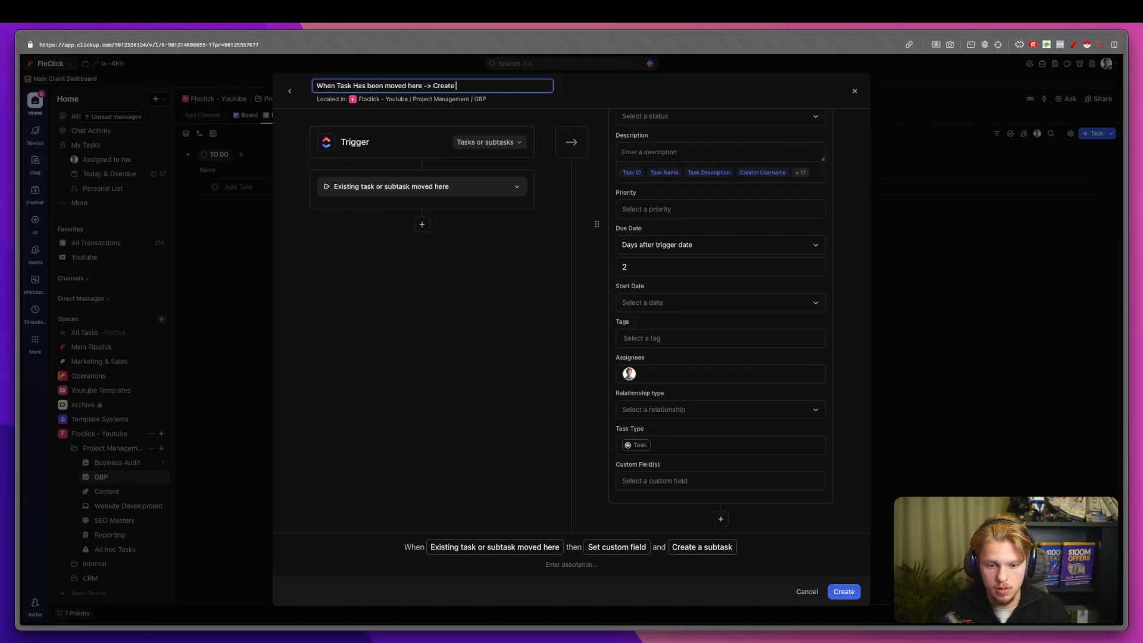
text(BP Profile)
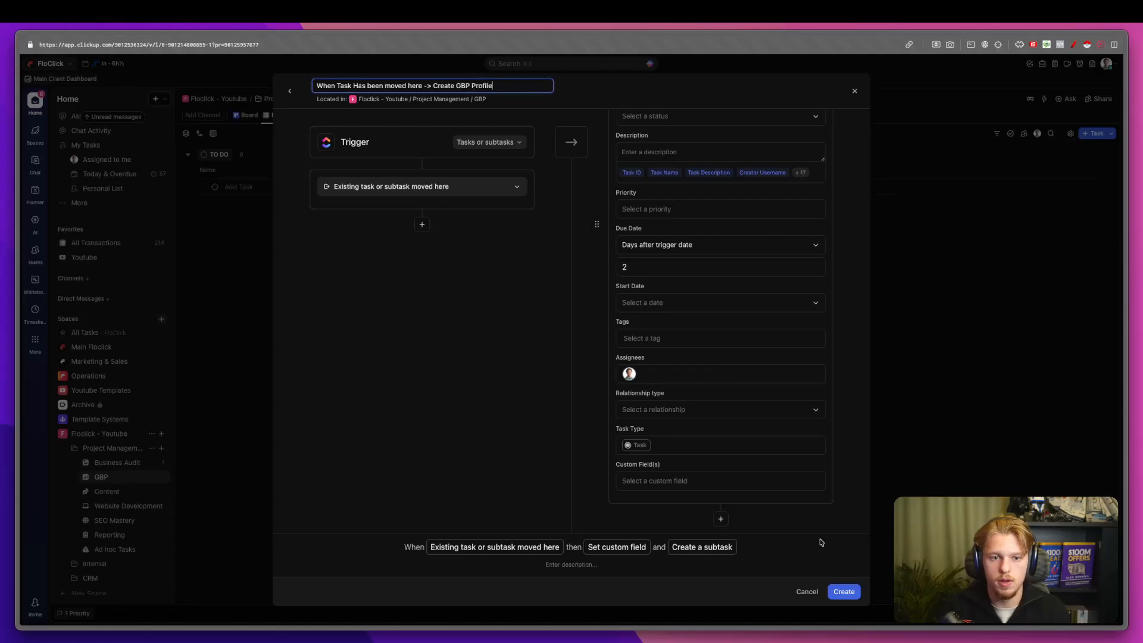
click(849, 592)
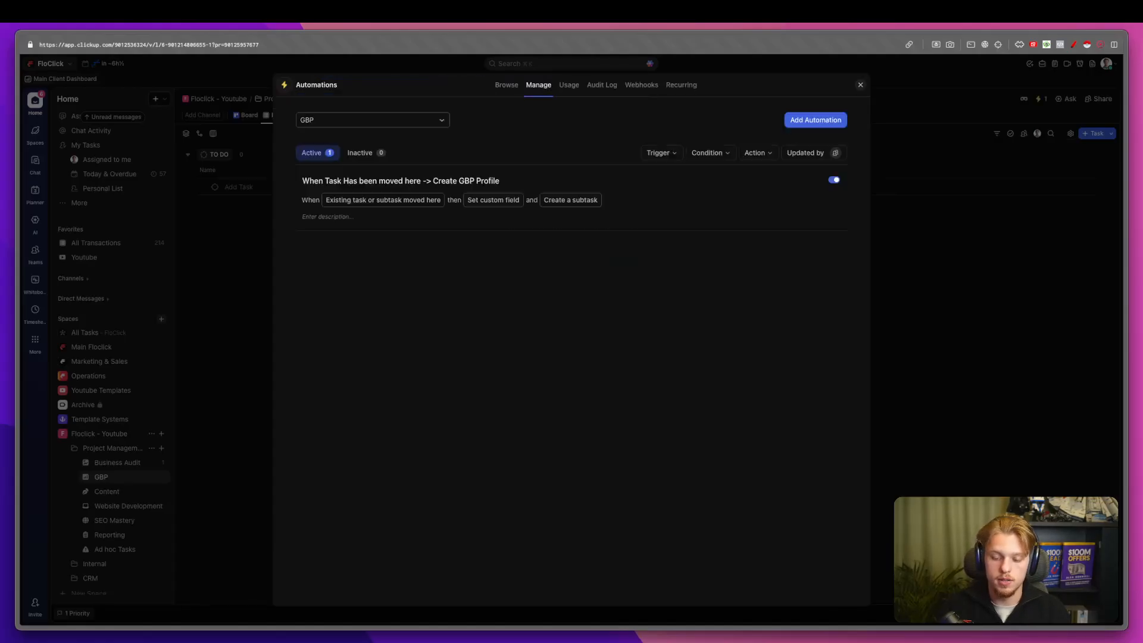
In the Business Audit list, mark the "Record loom for client" subtask of Floclick Automates as complete.
key(Escape)
click(115, 463)
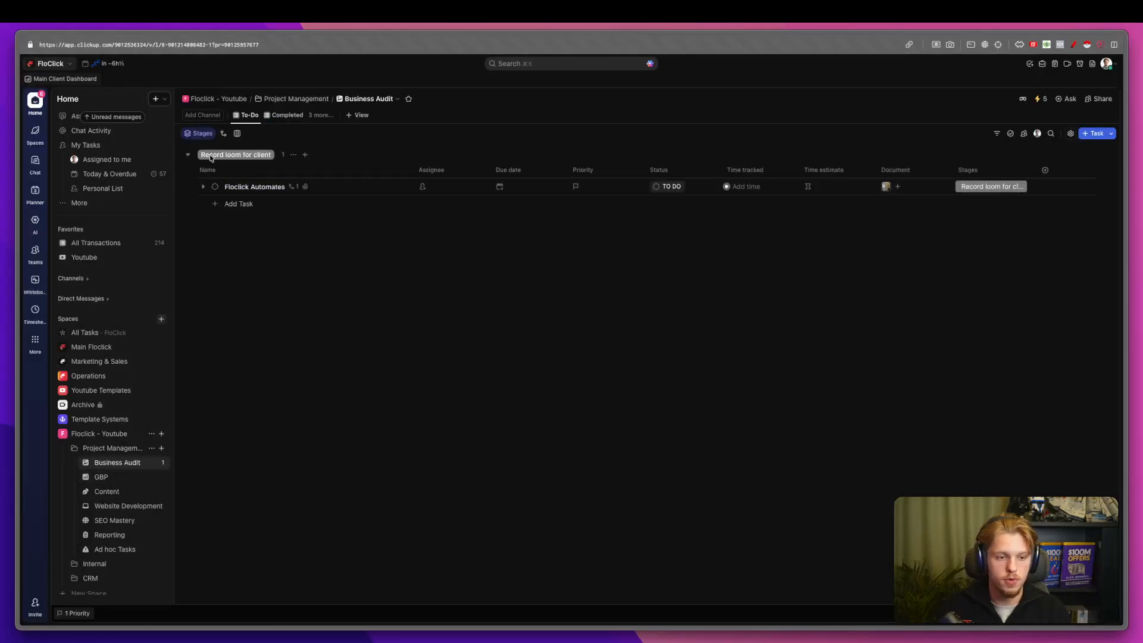
click(214, 186)
click(190, 186)
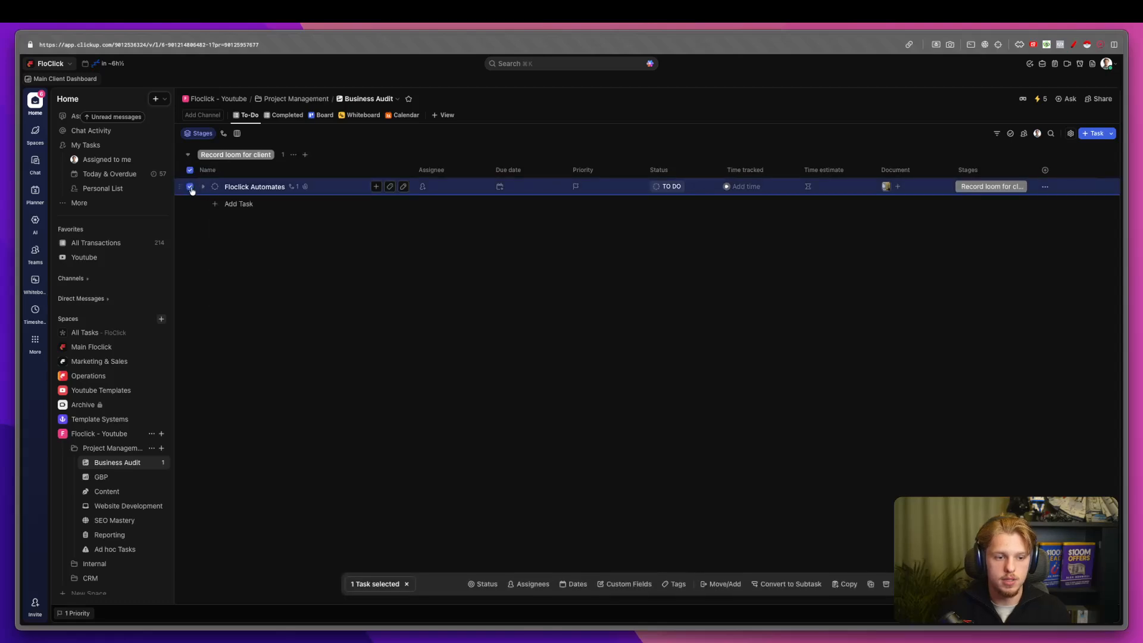
click(191, 187)
click(203, 186)
click(228, 203)
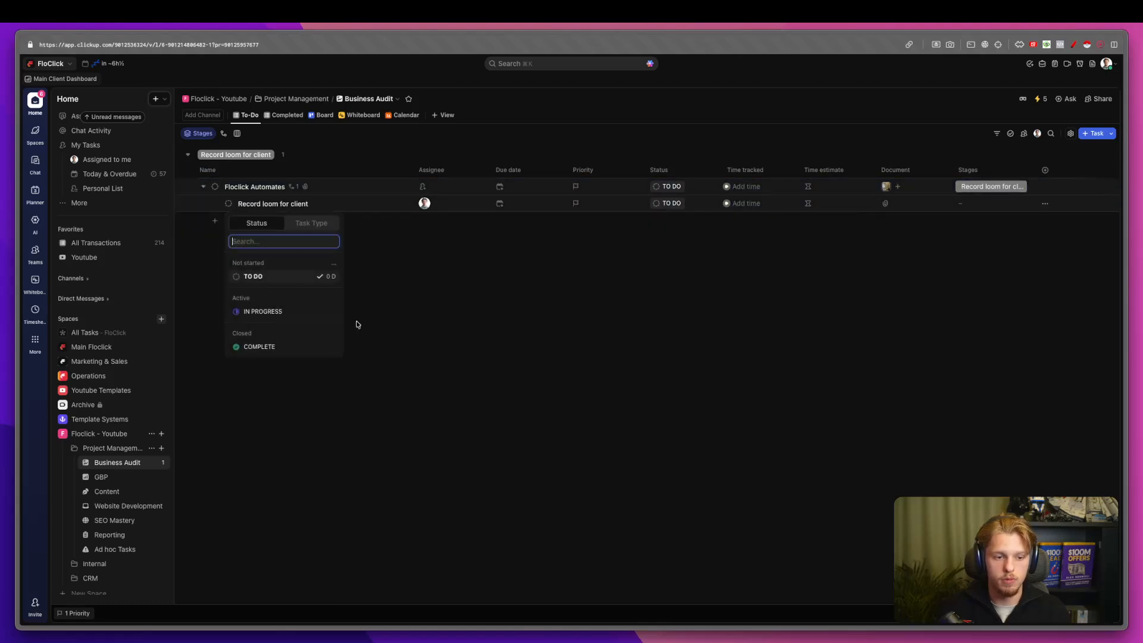
click(294, 350)
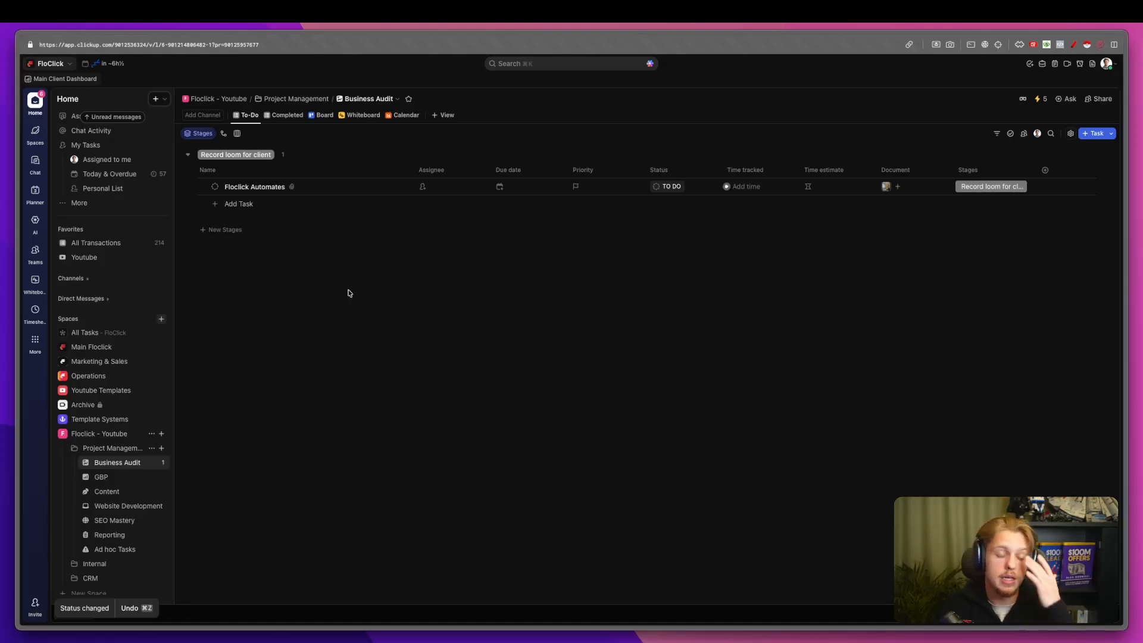
Check the Floclick Automates task and its subtasks in the GBP list.
click(102, 477)
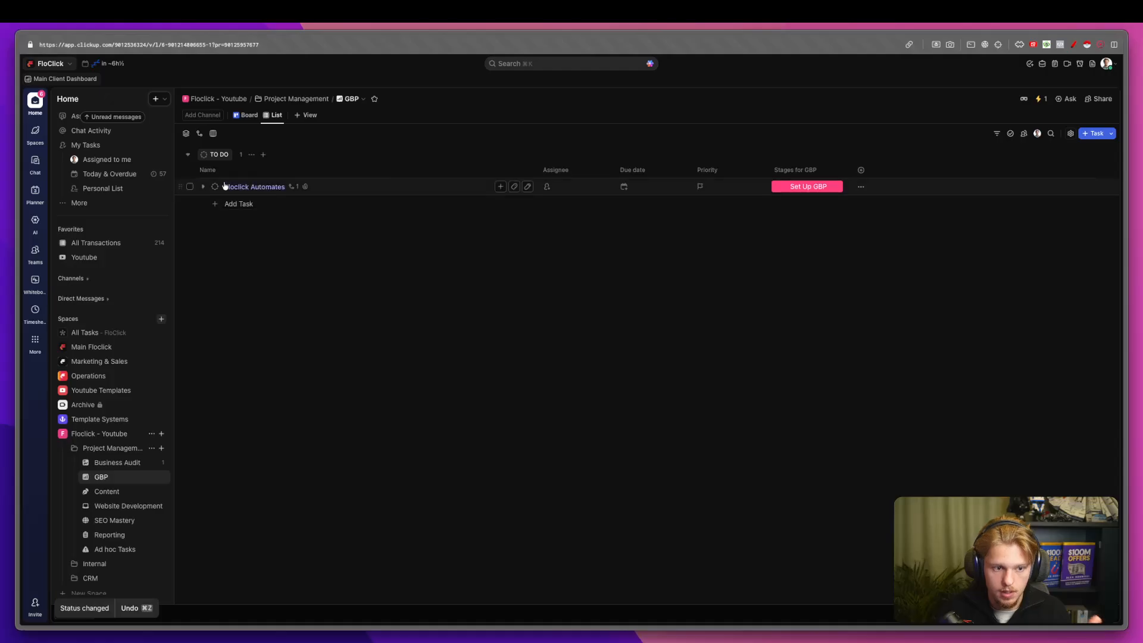
click(203, 186)
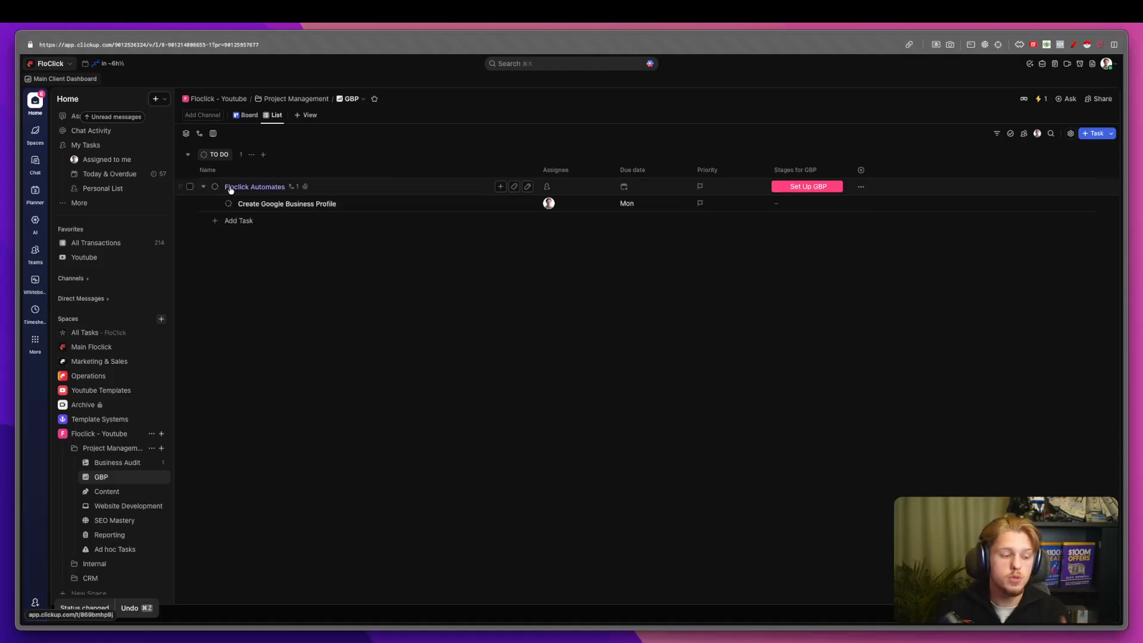
Create a new task named "Amazon" in the Business Audit list.
click(117, 463)
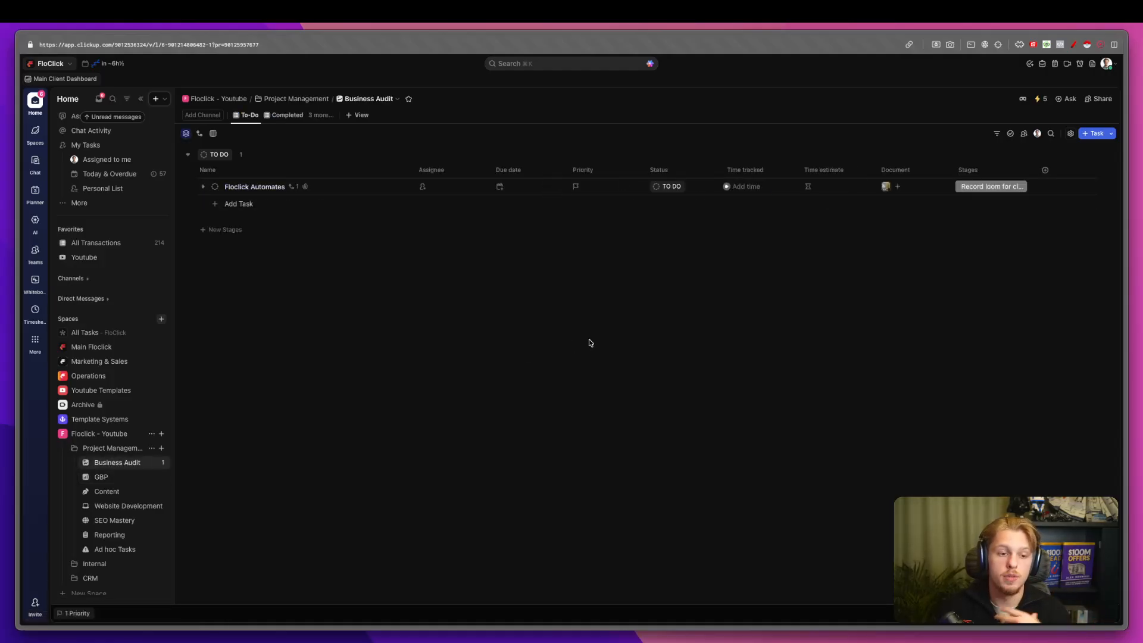
click(1095, 133)
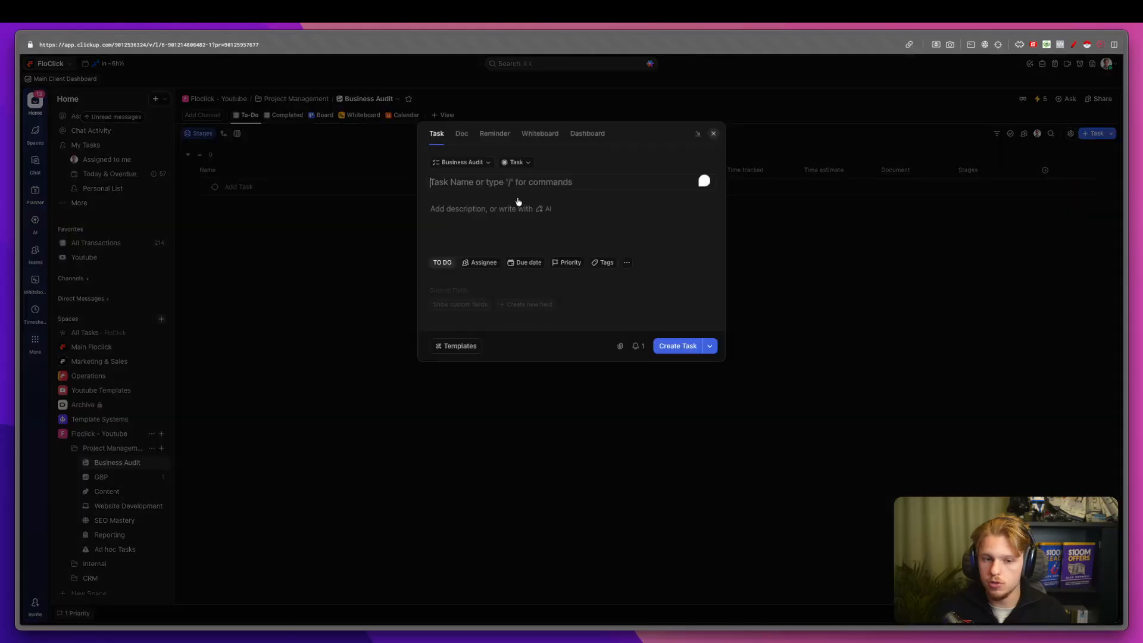
text(Amazo)
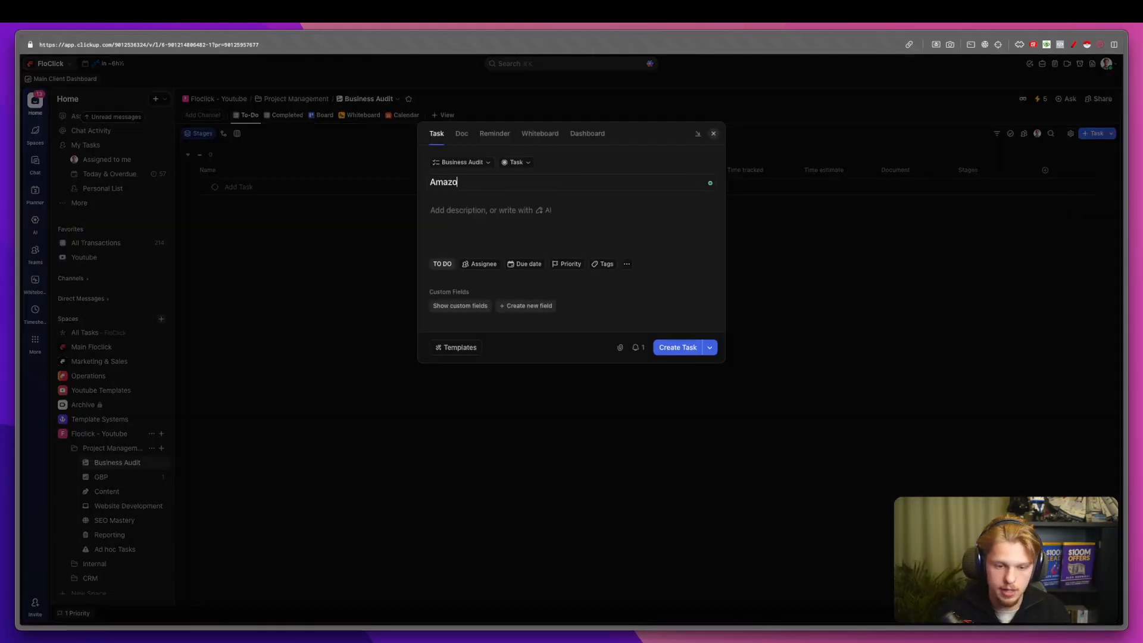
text(n)
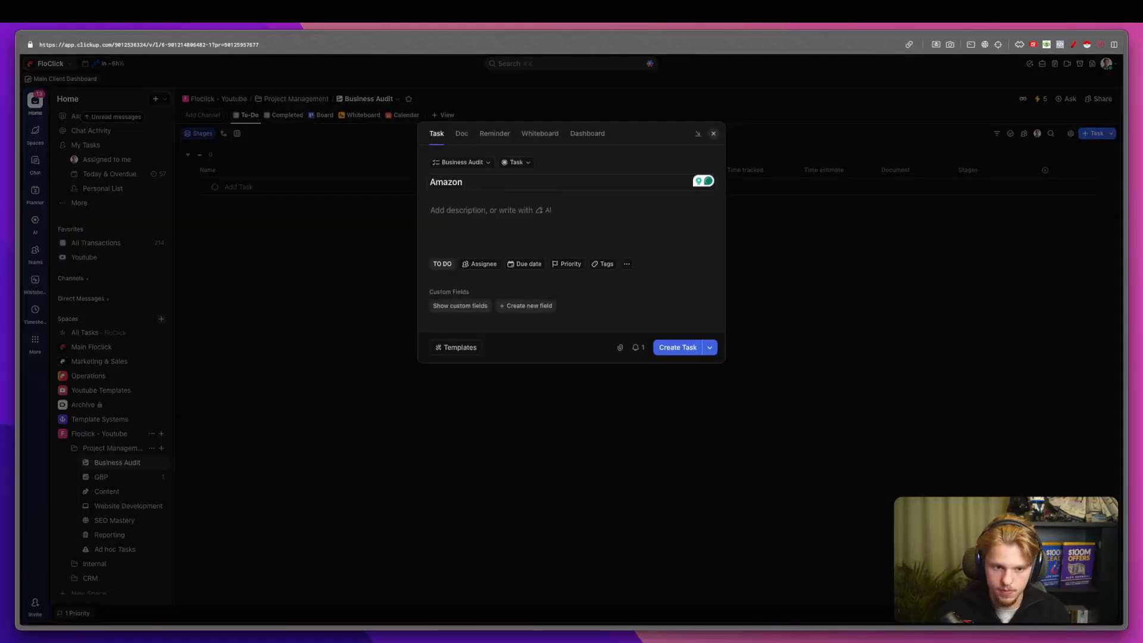
click(666, 347)
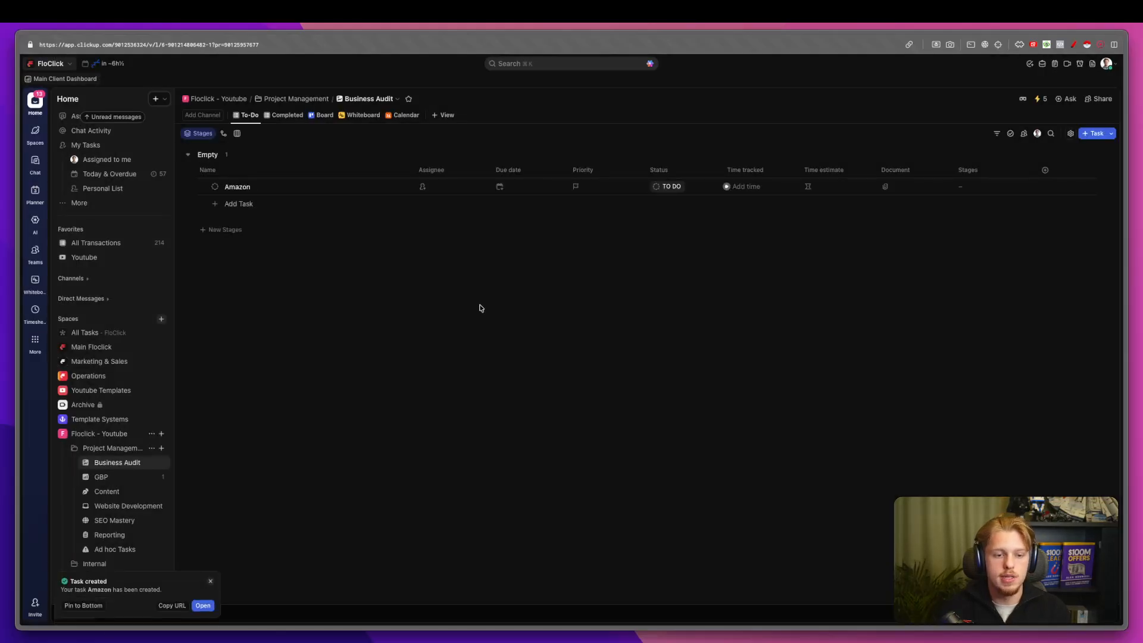
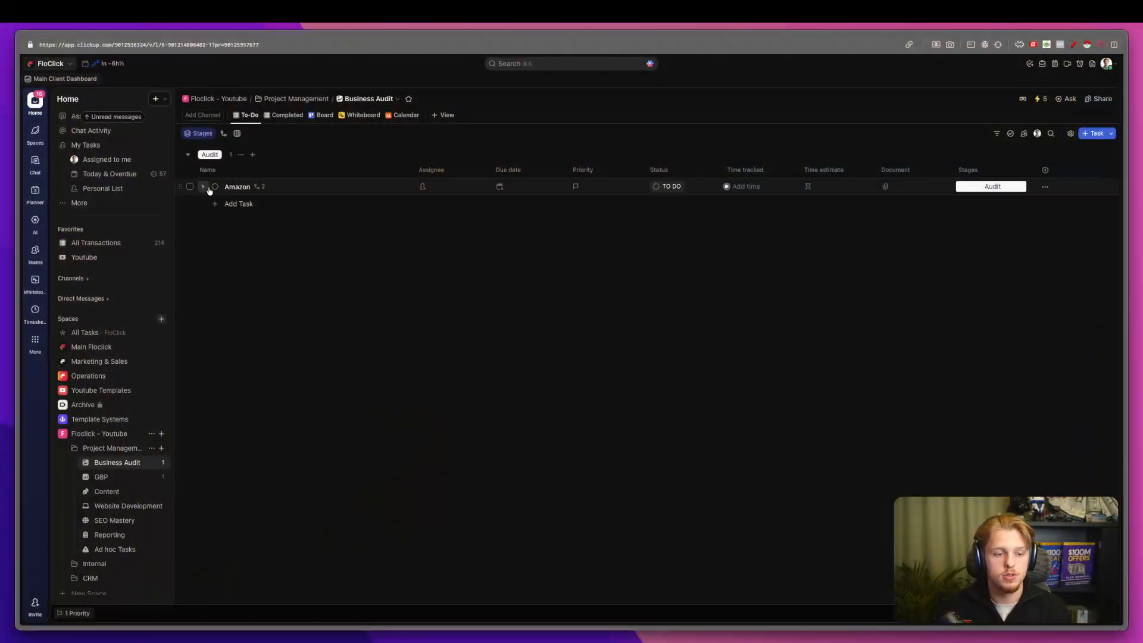
Post a comment on the Amazon task mentioning the team member: "Hey this client really wants to focus in the book selling industry, make sure to focus in cali".
click(209, 187)
click(232, 187)
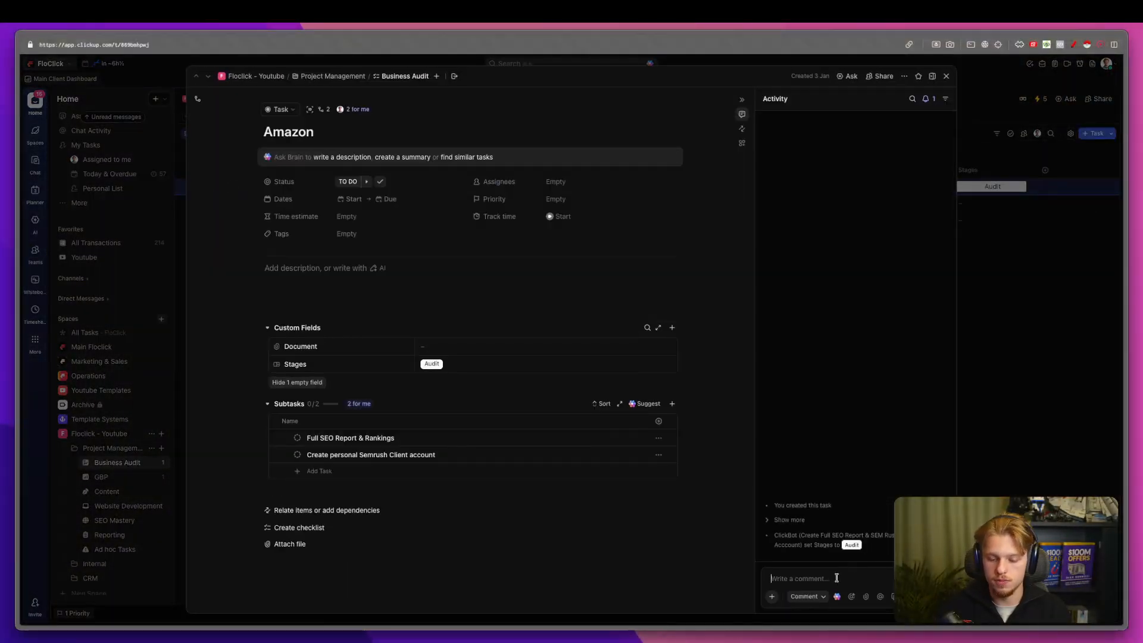
text(@)
click(869, 515)
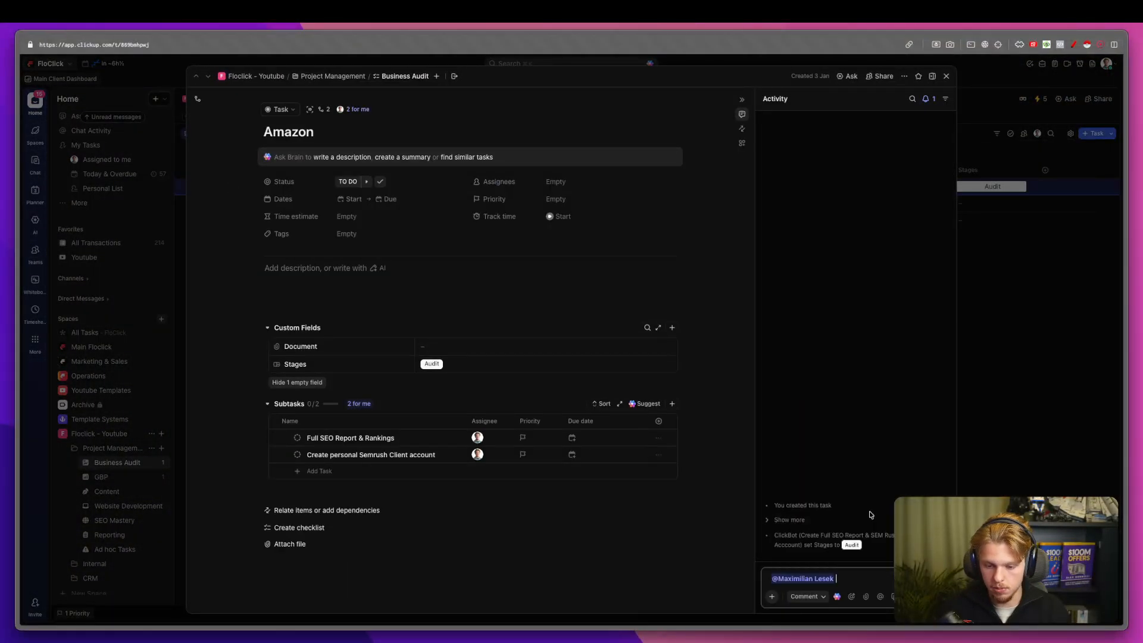
text(Hey this client real)
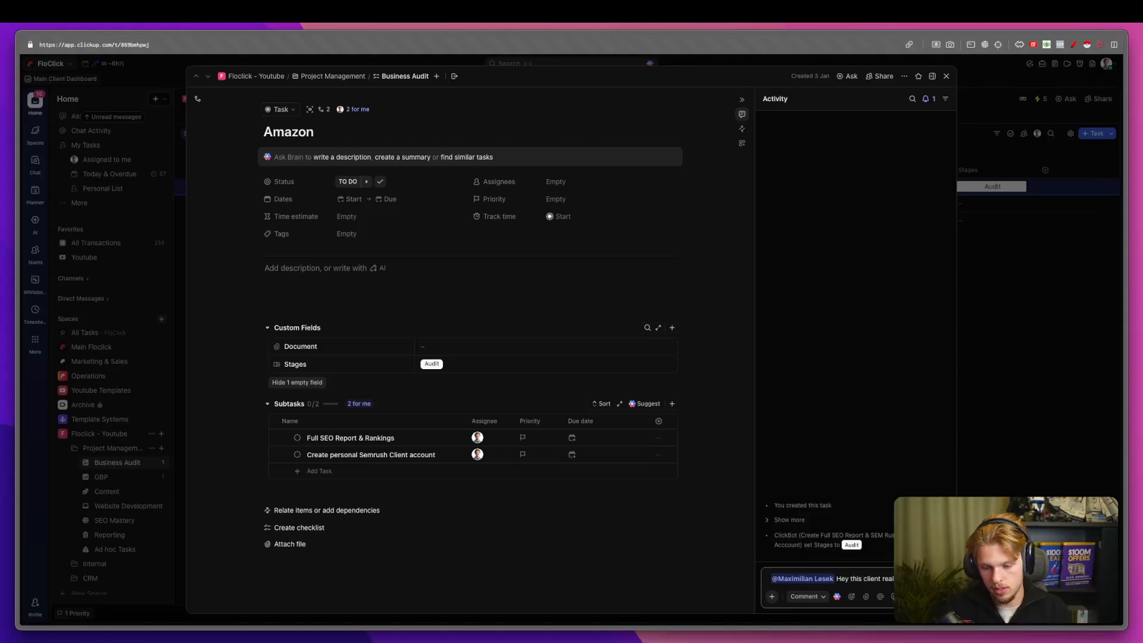
text(focus in the)
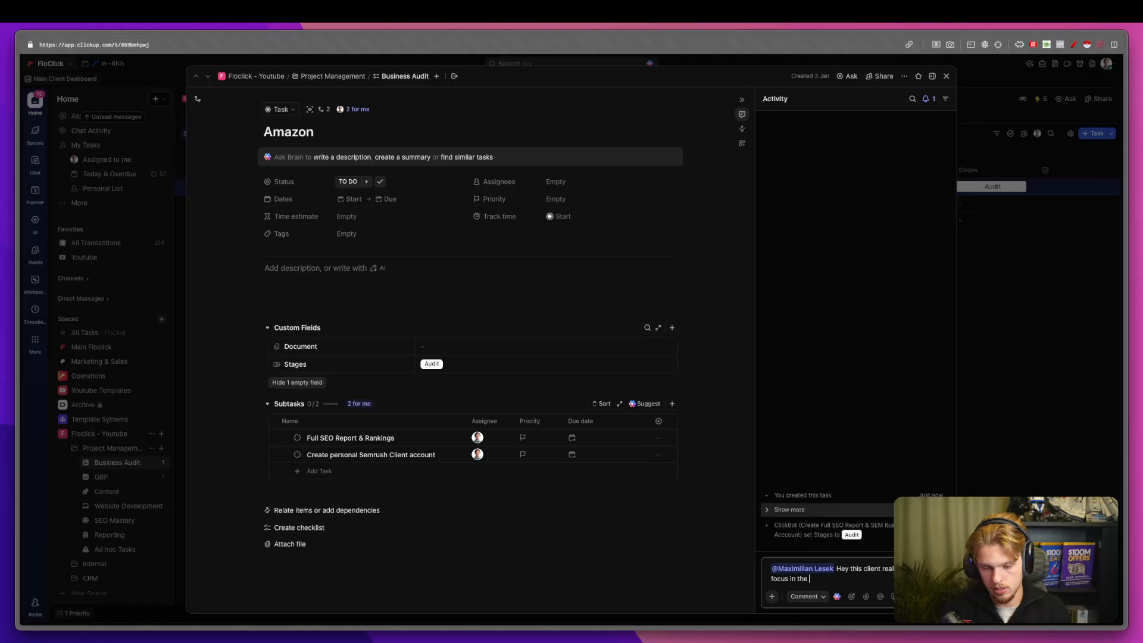
text( book seelin)
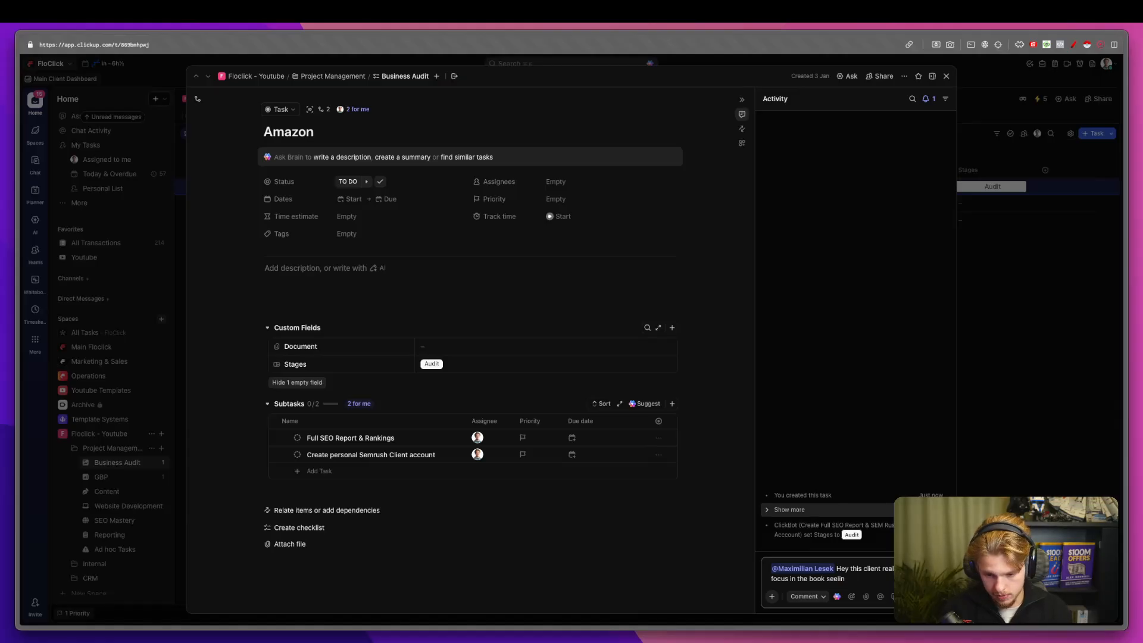
text(g i industry,)
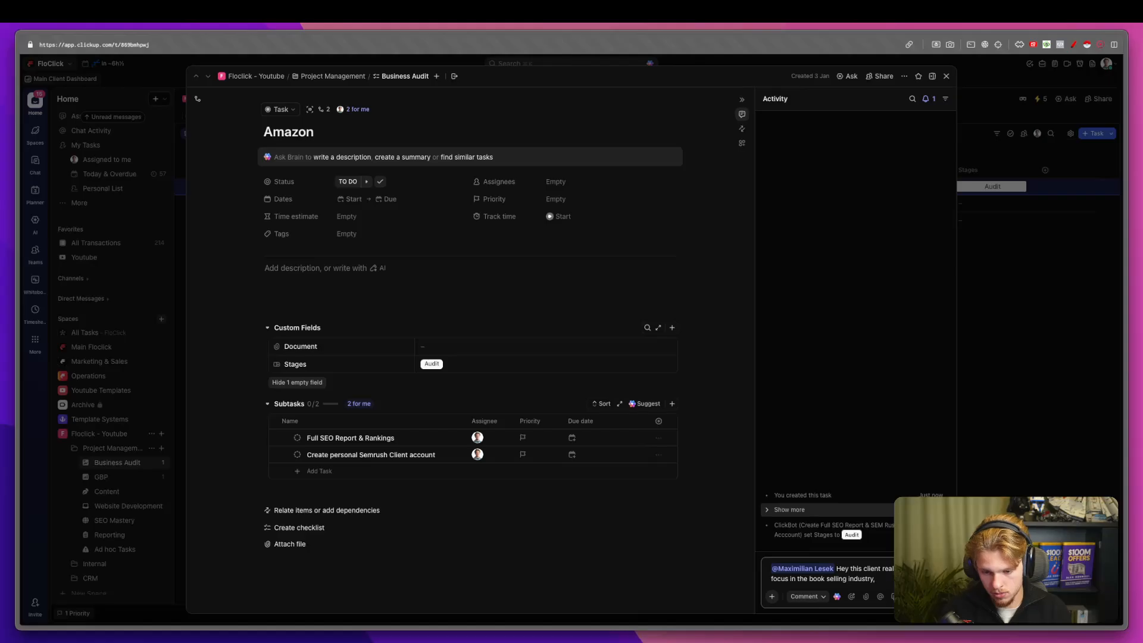
text( am)
key(BackSpace)
key(BackSpace)
text(make)
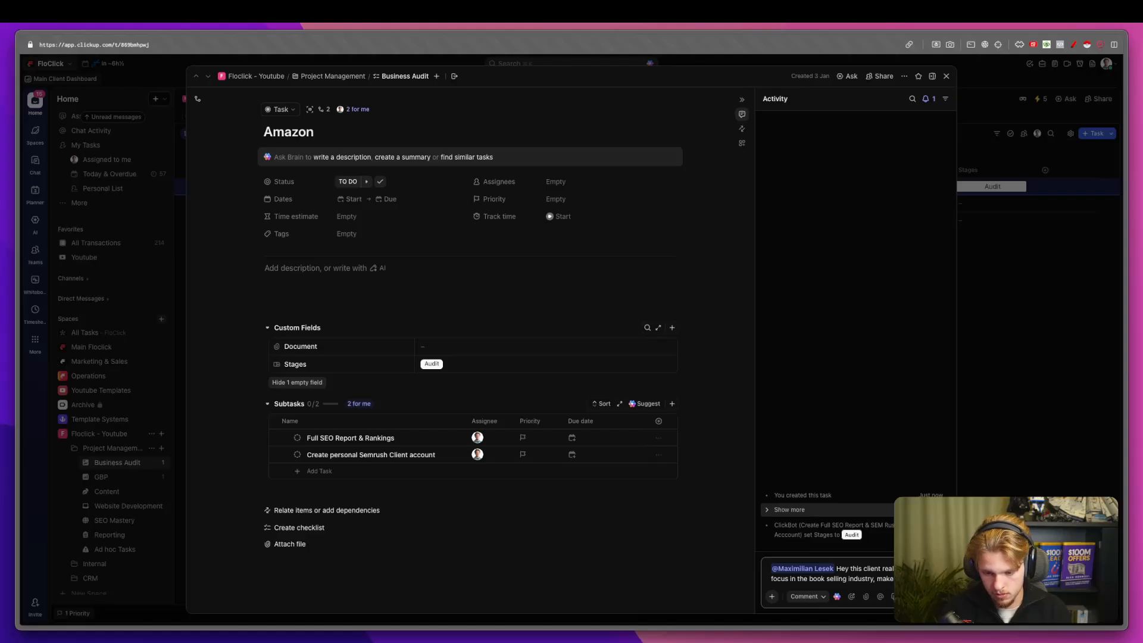
text( in call)
key(Return)
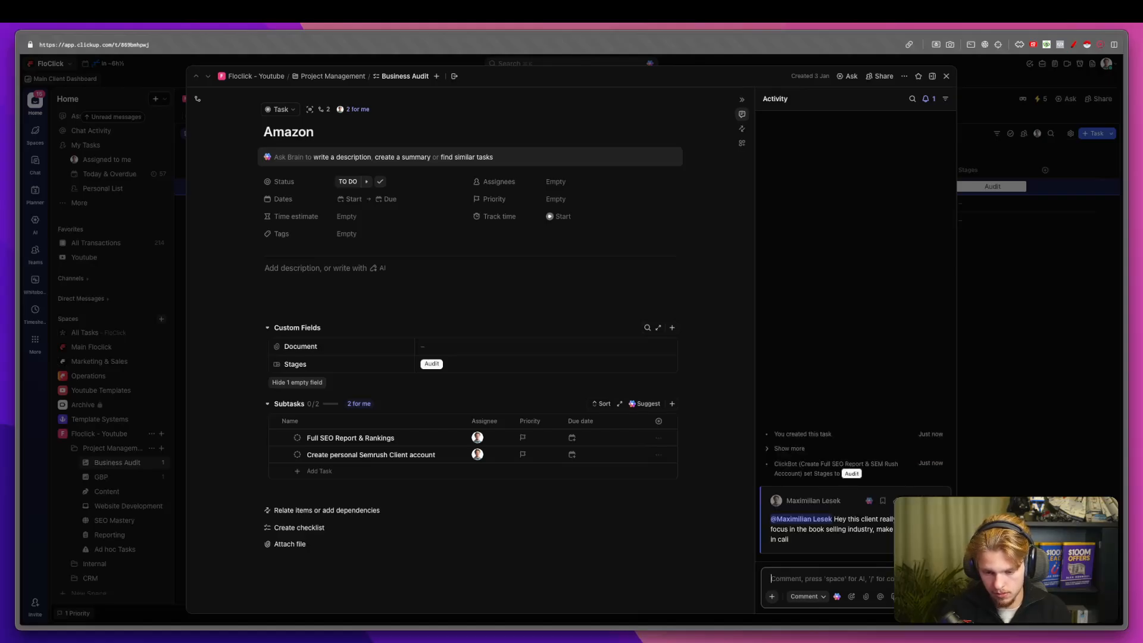
Mark Amazon's subtasks "Full SEO Report & Rankings" and "Create personal Semrush Client account" as complete.
click(1021, 384)
click(228, 204)
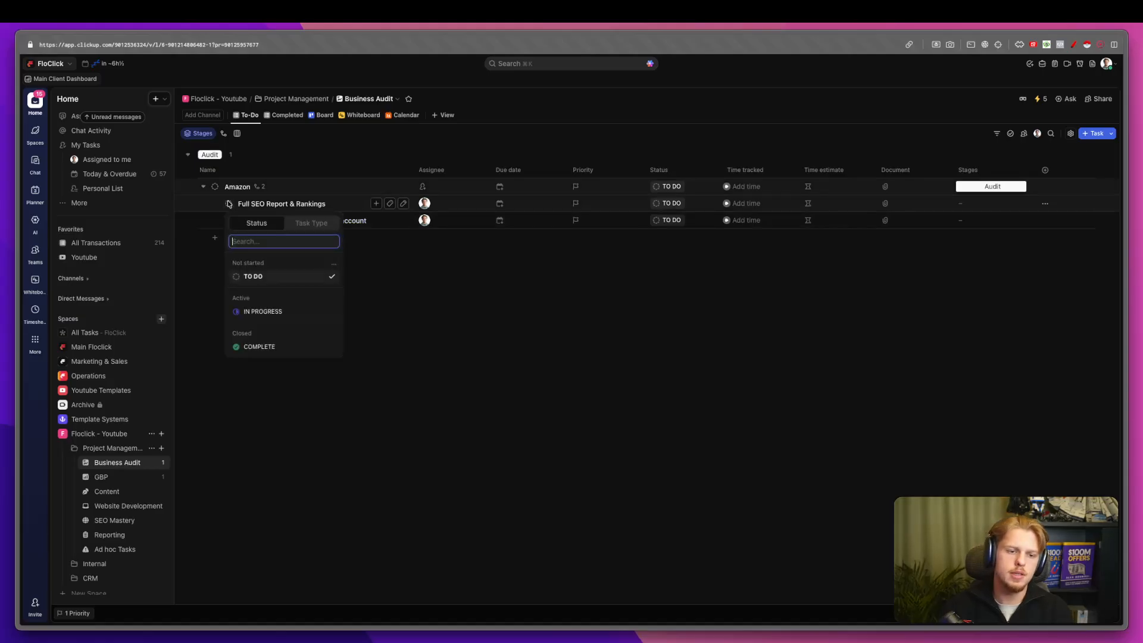
click(238, 347)
click(228, 203)
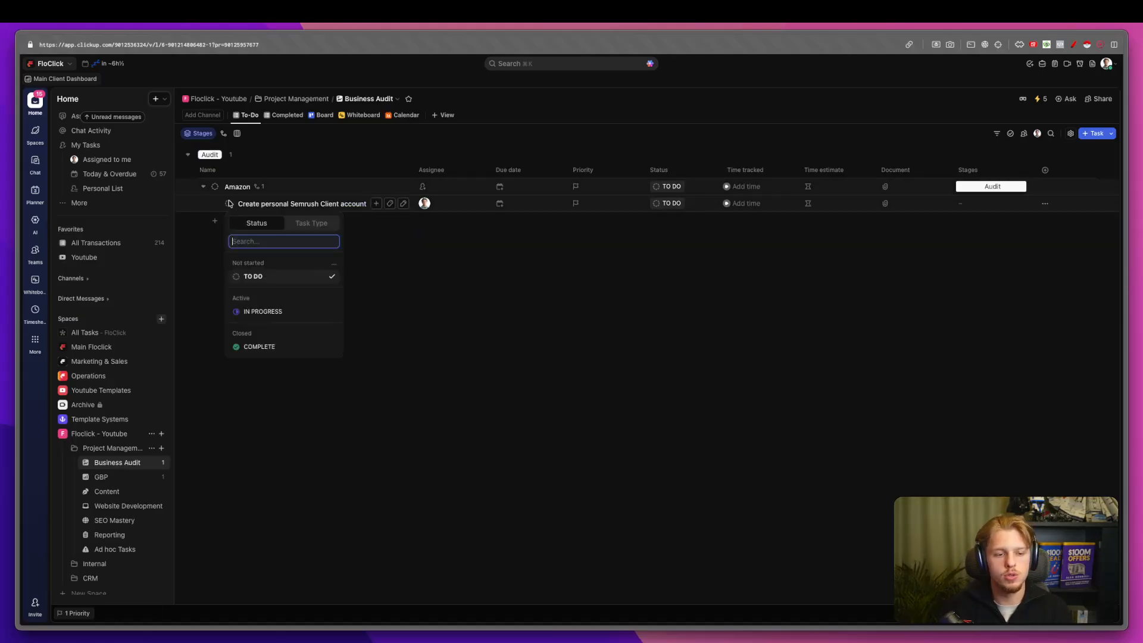
click(265, 349)
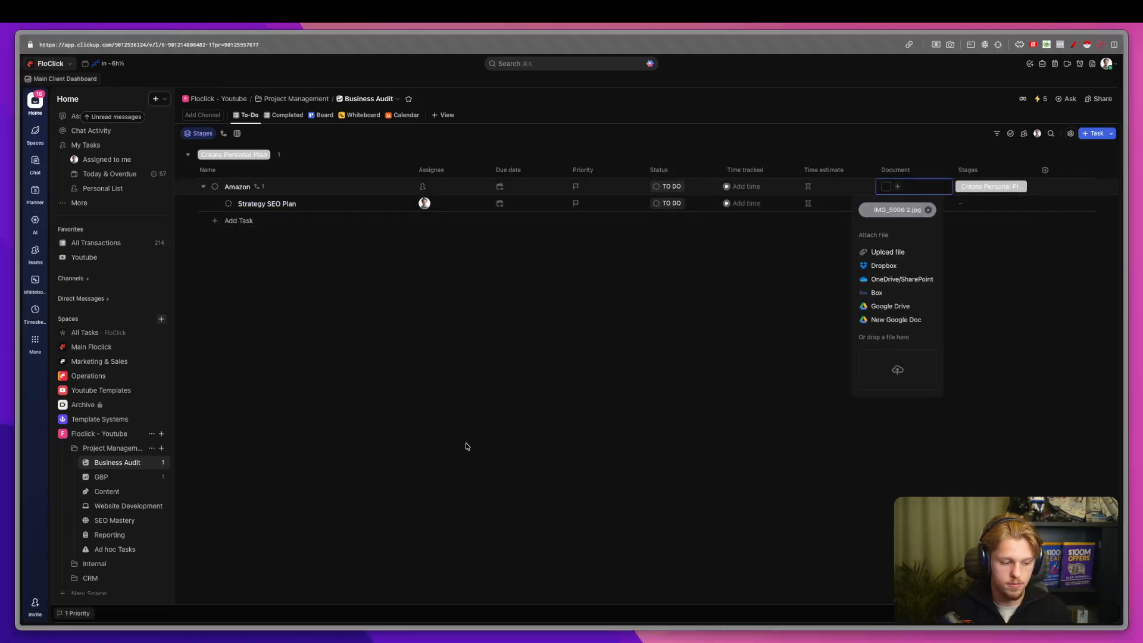
Finish attaching IMG_5006 2.jpg as Amazon's Document, and complete its "Strategy SEO Plan" and "Record loom for client" subtasks.
click(510, 434)
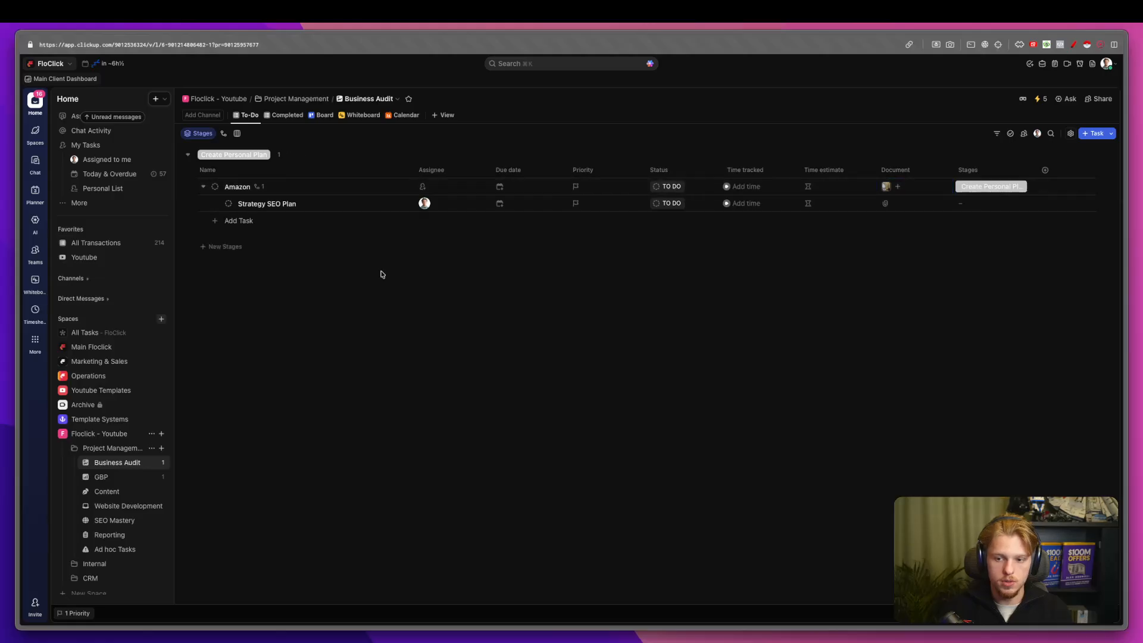
click(229, 204)
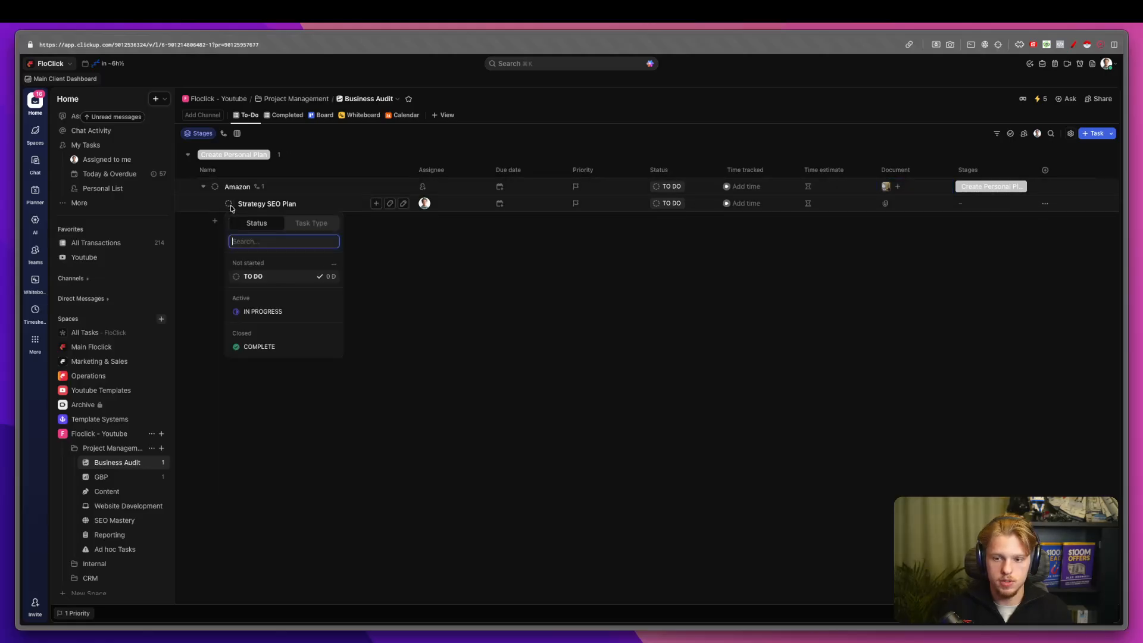
click(286, 350)
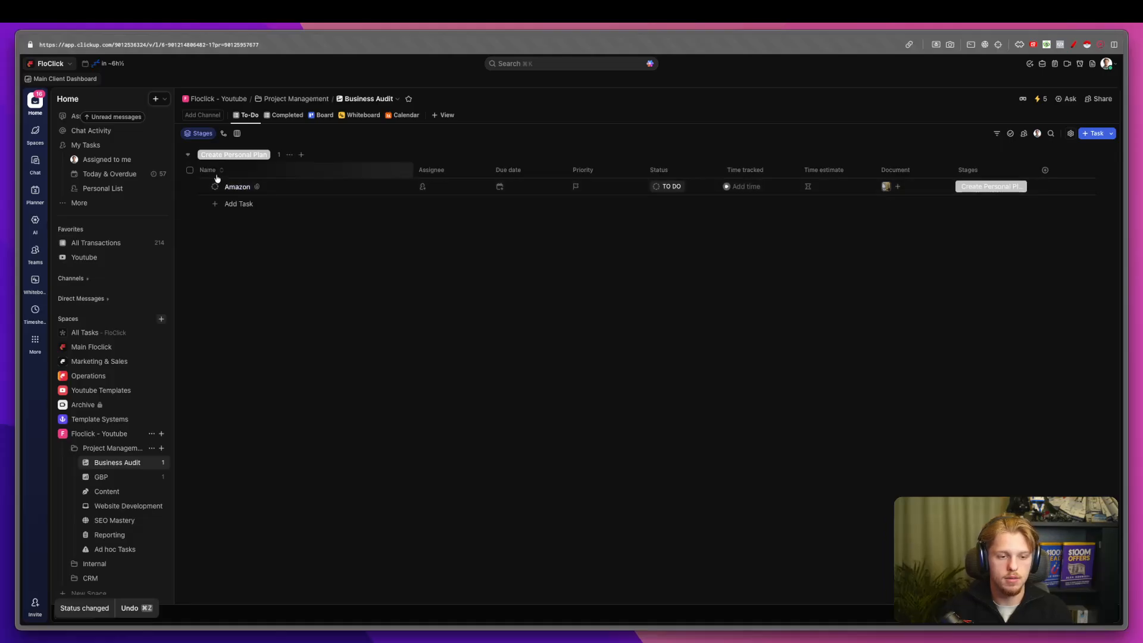
click(229, 203)
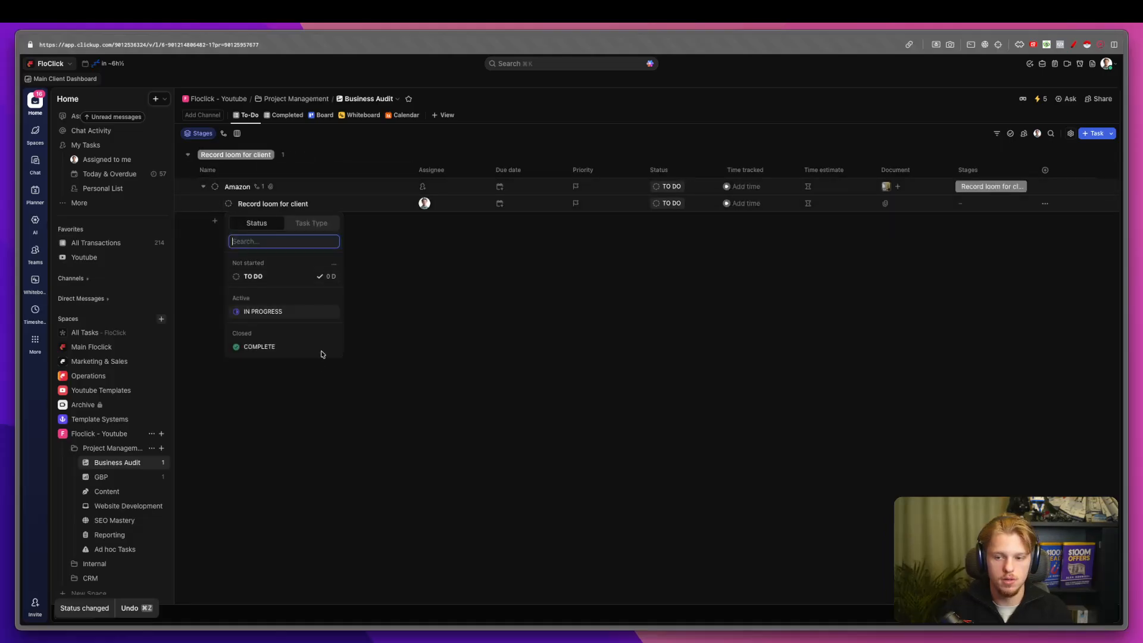
click(269, 348)
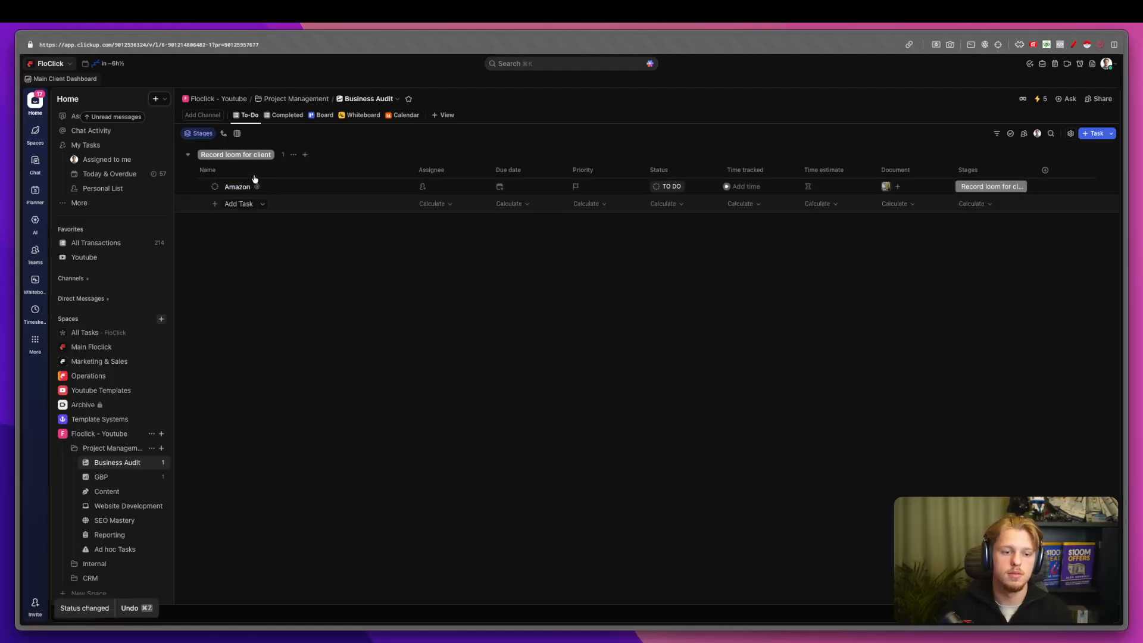
Delete the Floclick Automates task from the GBP list.
click(117, 481)
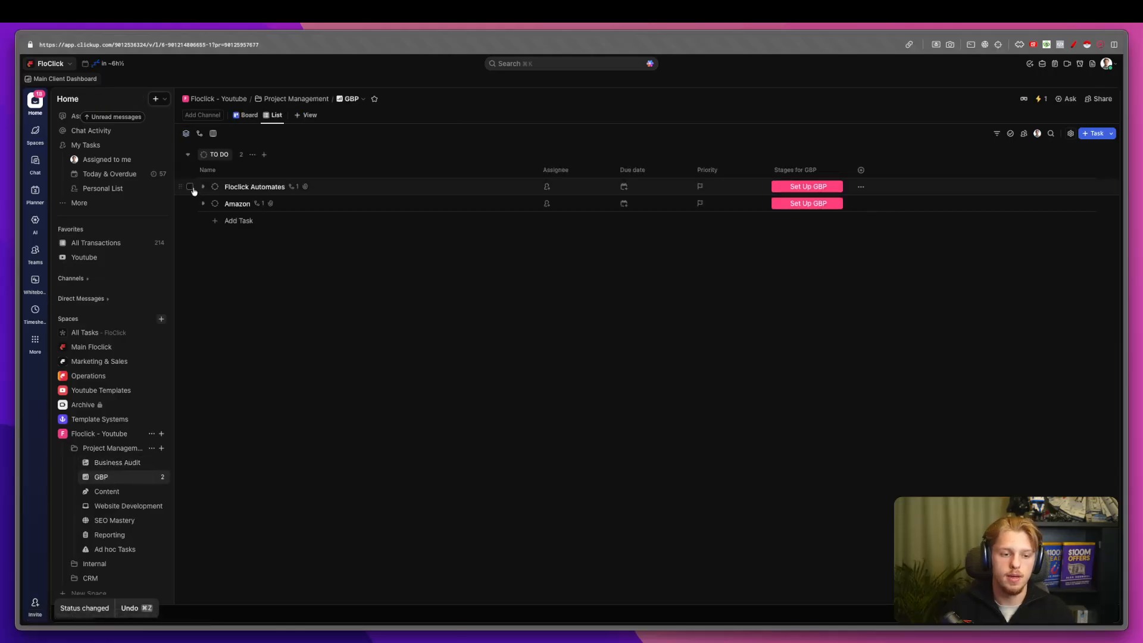
click(191, 187)
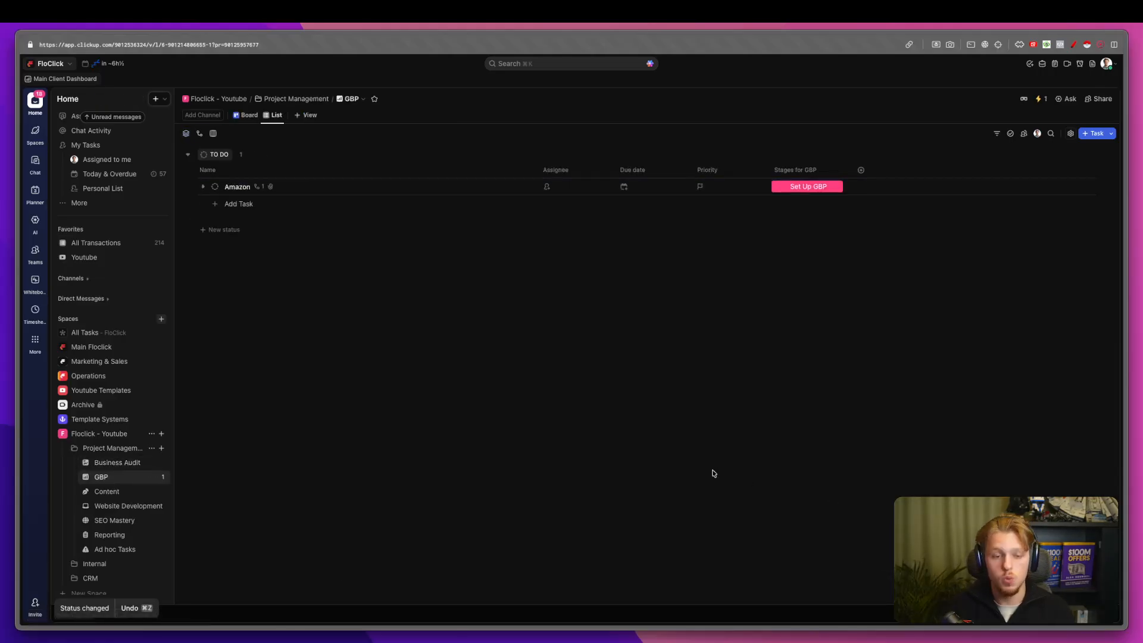
Check the Amazon task in the GBP list and add the existing workspace field "Document" to that list.
click(236, 186)
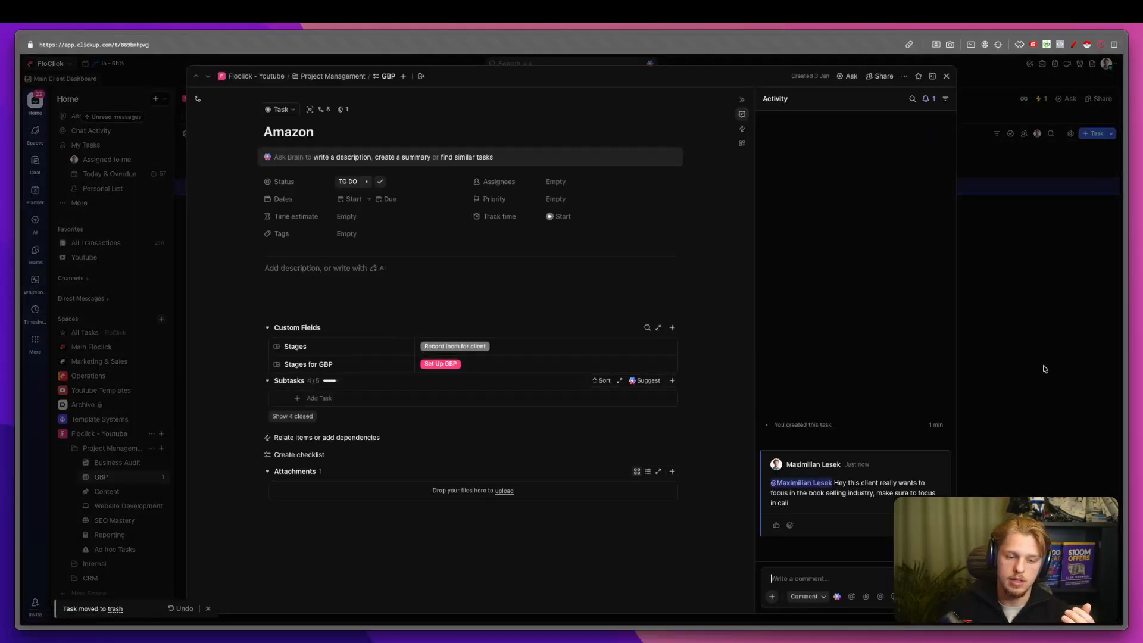
key(Escape)
click(861, 170)
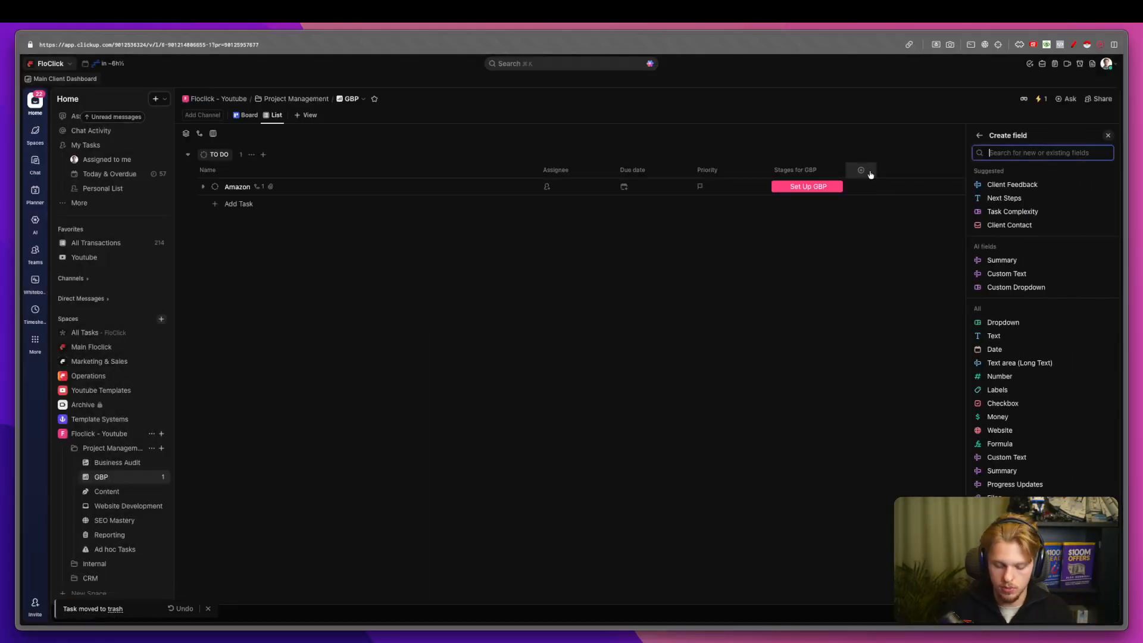
text(docu)
click(1105, 219)
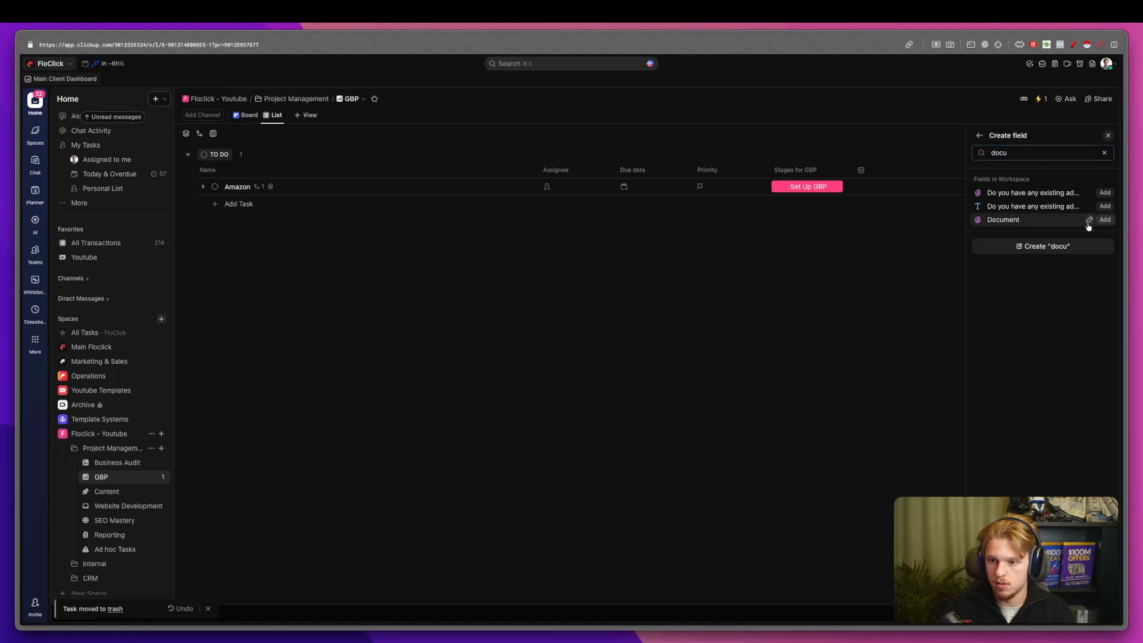
Examine the Amazon task's custom fields, attachment and comment in the GBP list.
click(235, 186)
scroll(400, 399, down, 2)
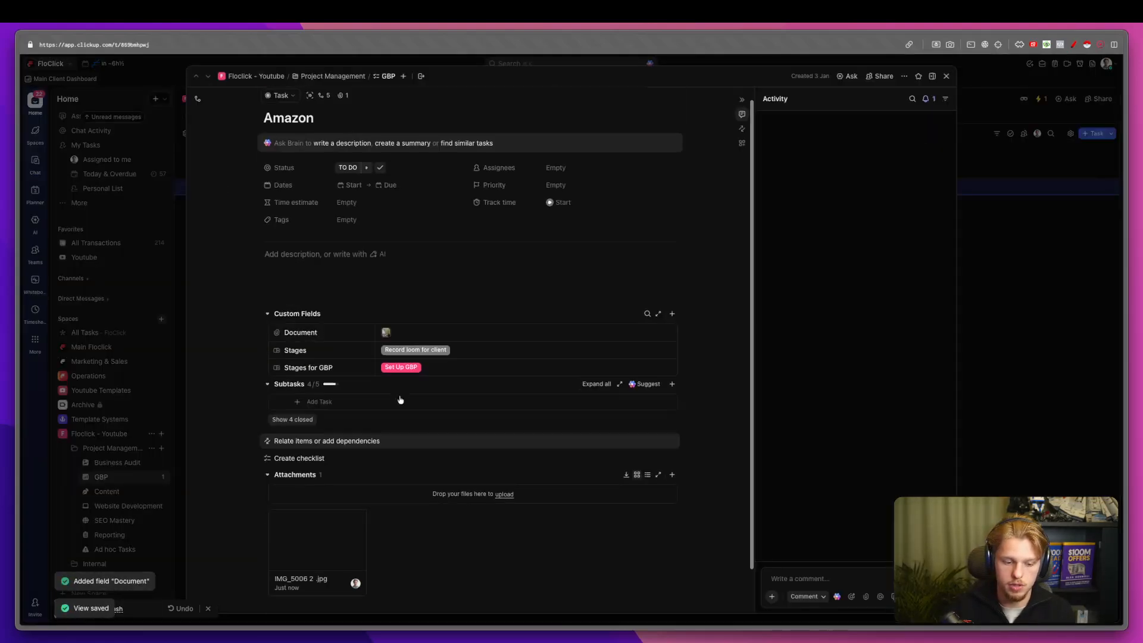
scroll(535, 419, up, 2)
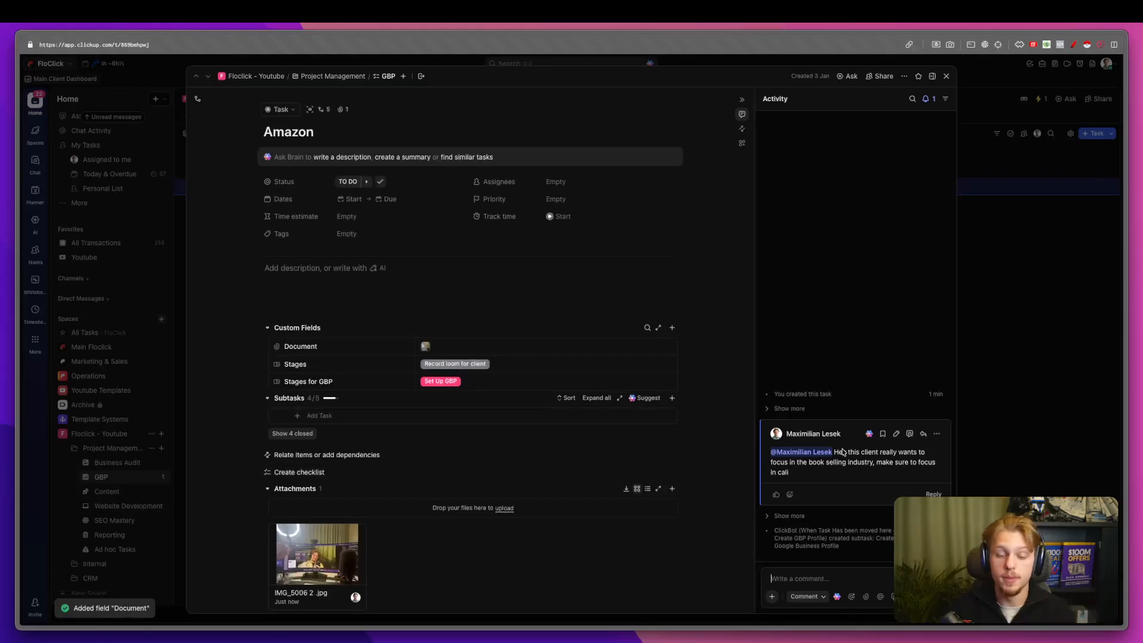
scroll(319, 485, down, 2)
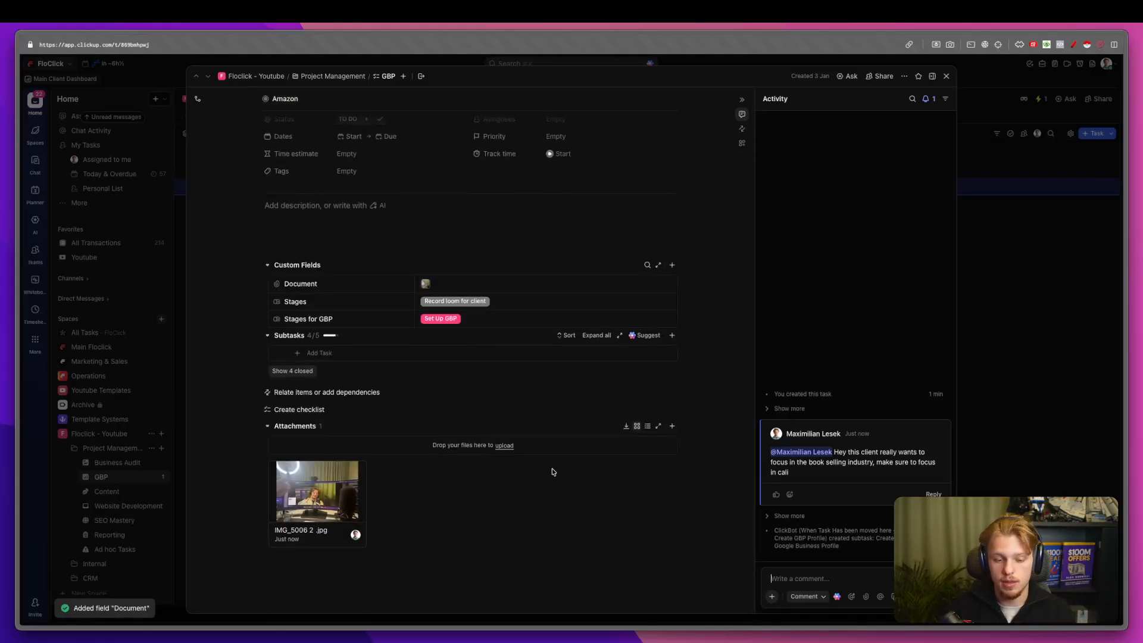
scroll(542, 468, up, 2)
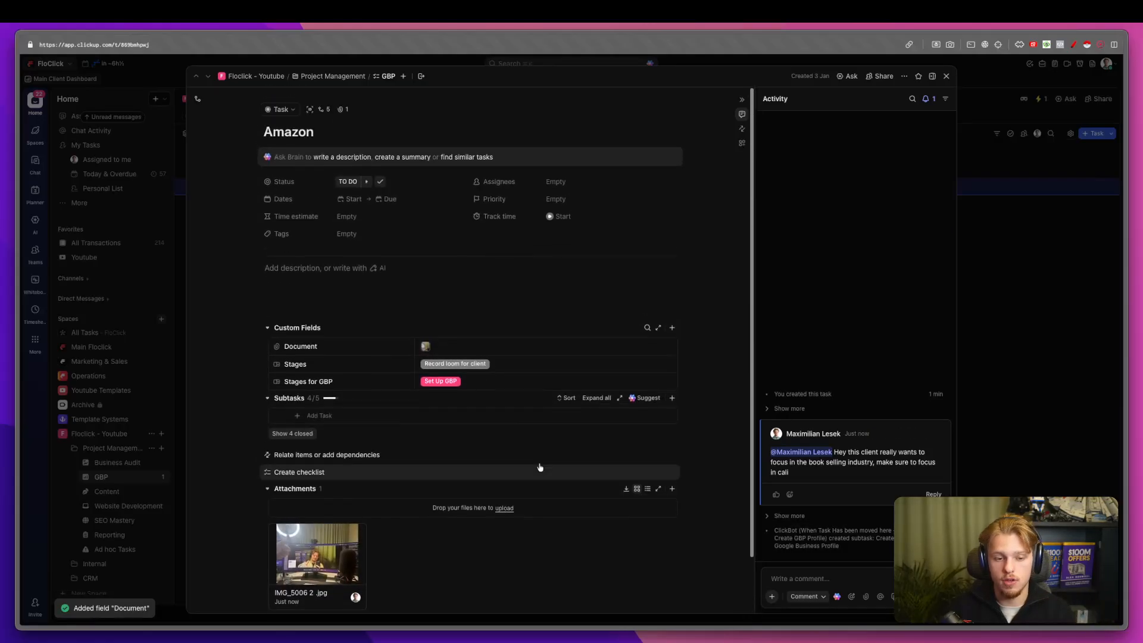
Inspect Amazon's closed subtasks and the full activity history of "Create personal Semrush Client account".
click(306, 434)
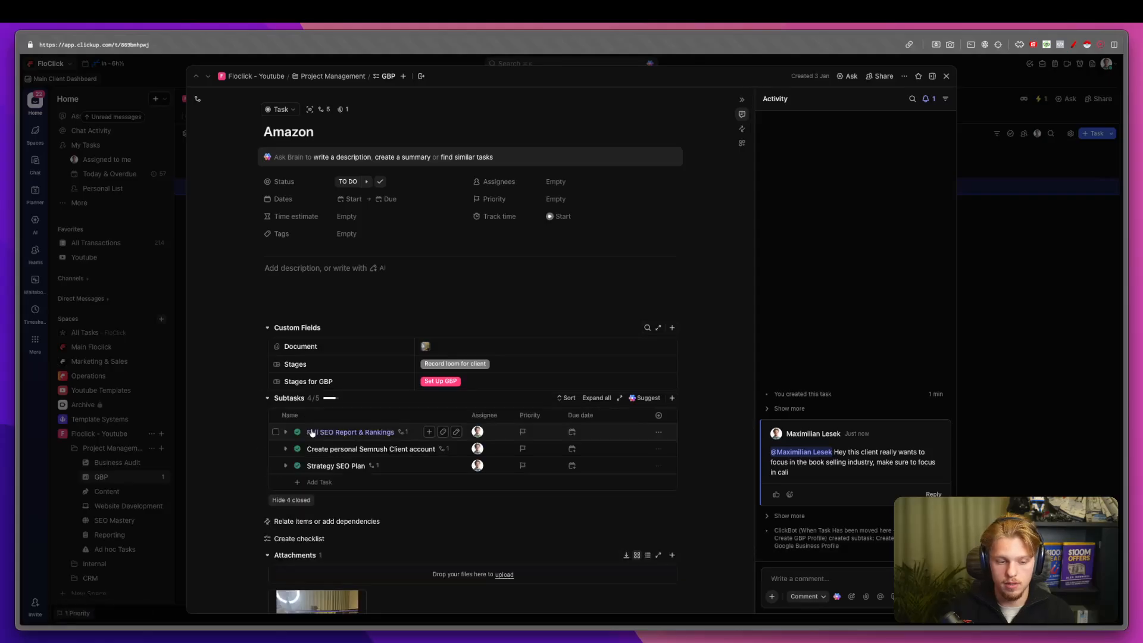
click(284, 464)
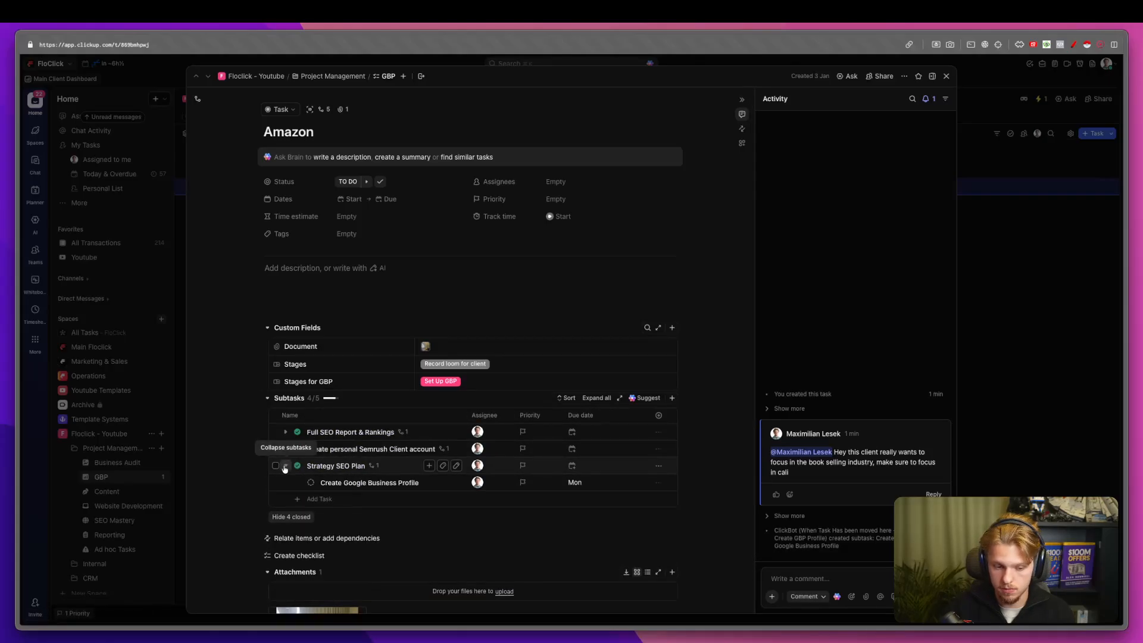
click(286, 466)
click(284, 450)
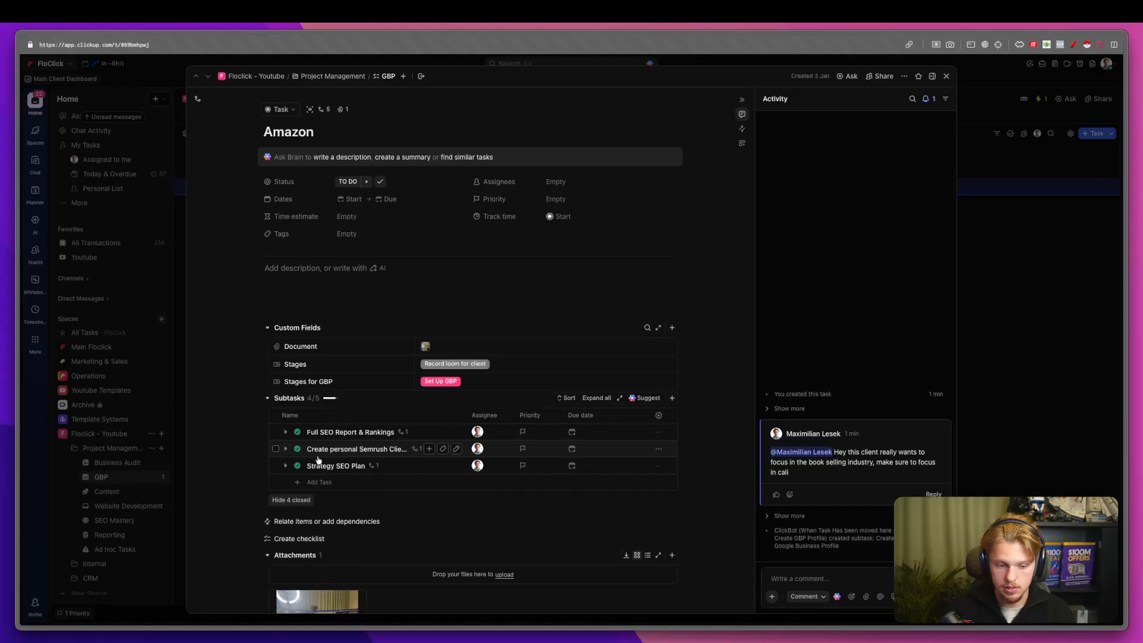
click(349, 450)
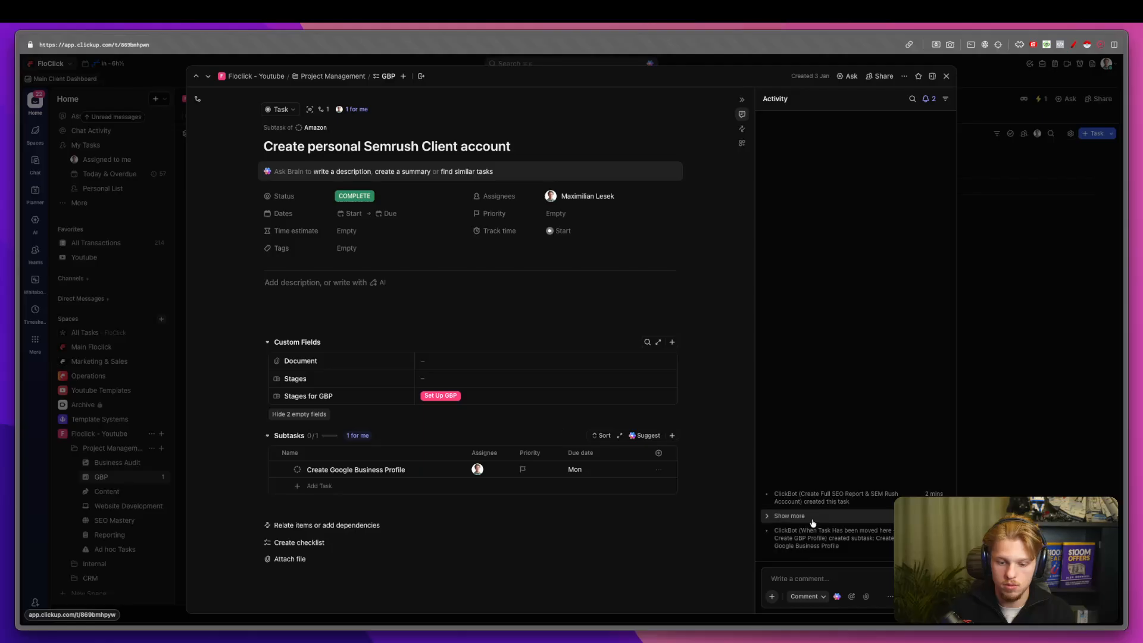
click(772, 517)
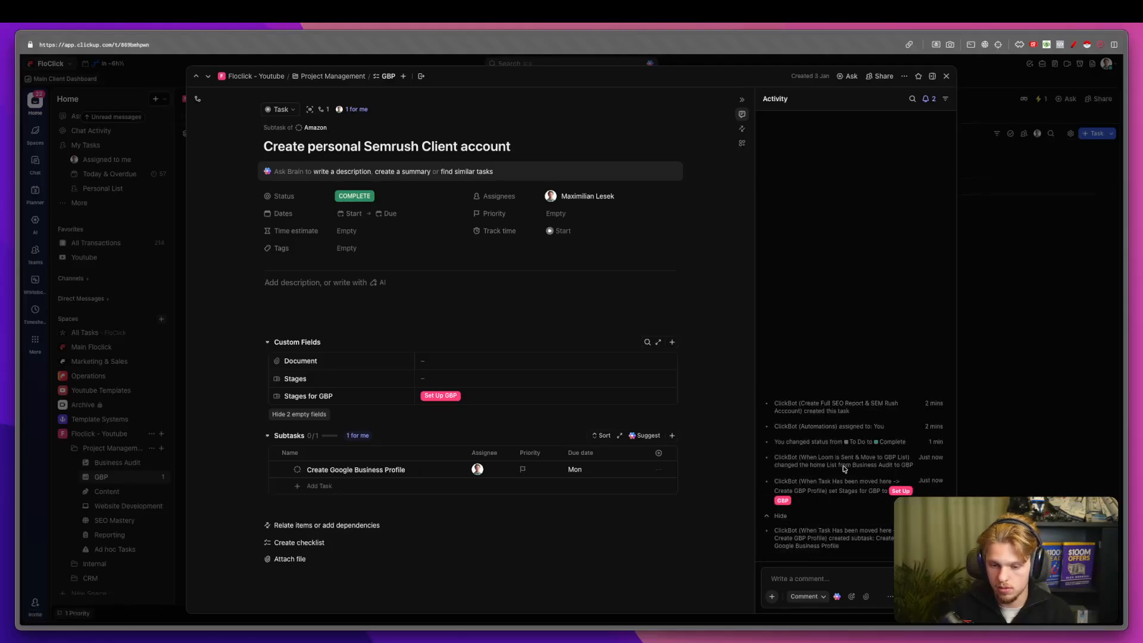
click(1024, 391)
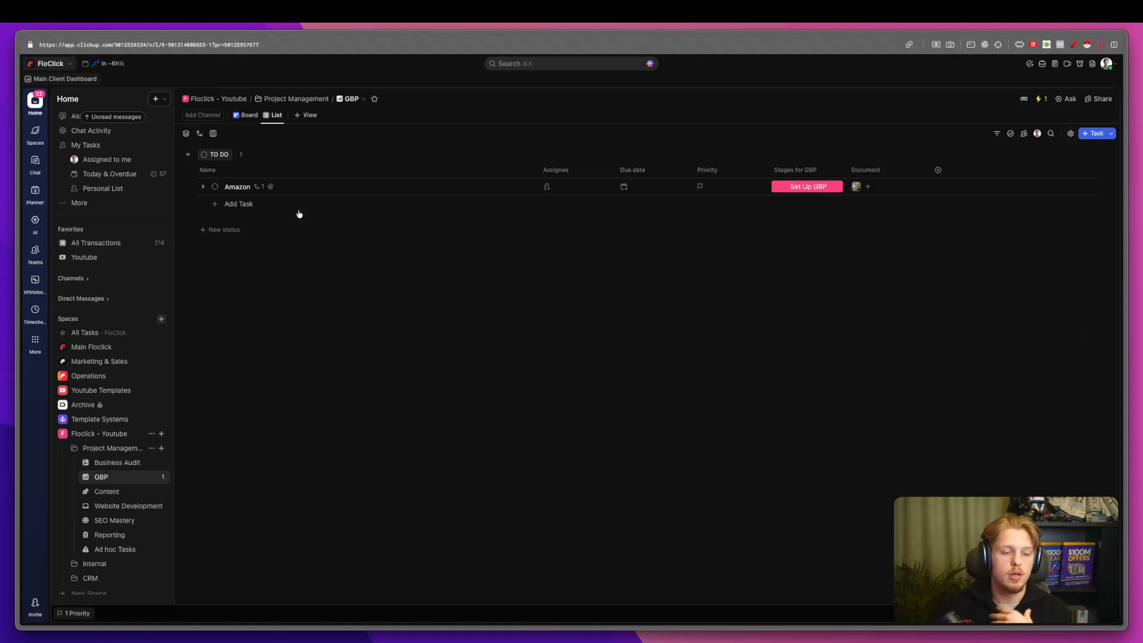
click(237, 187)
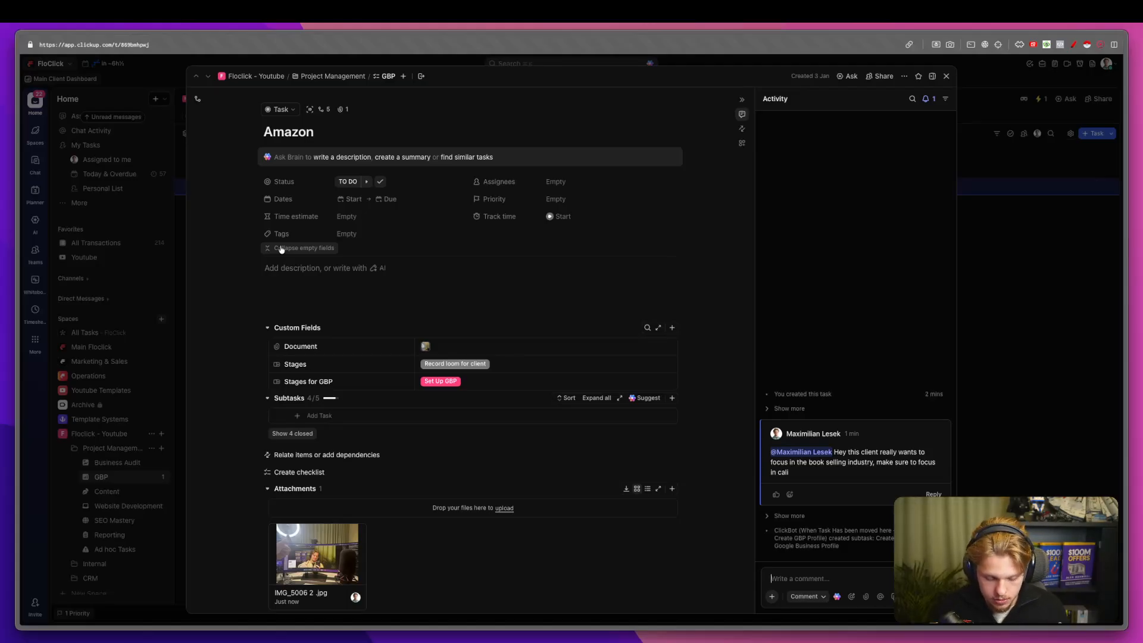
click(1004, 310)
key(ctrl+a)
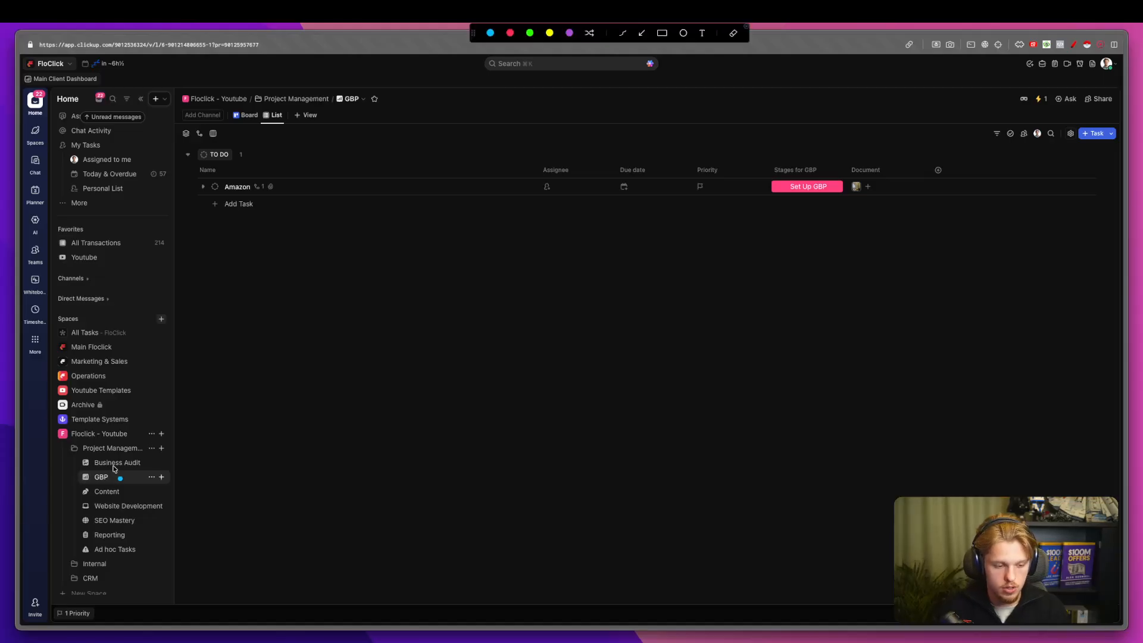
mouse_move(91, 467)
mouse_down()
mouse_move(116, 469)
mouse_move(110, 484)
mouse_up()
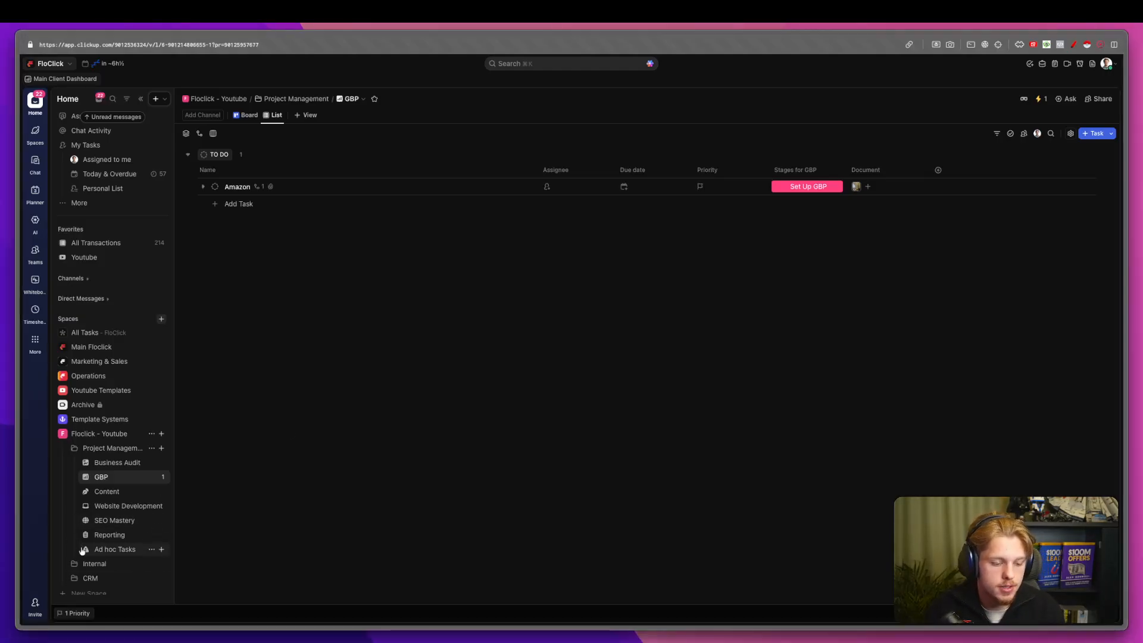
Rename the Reporting list in the Project Management folder to Recurring.
click(107, 535)
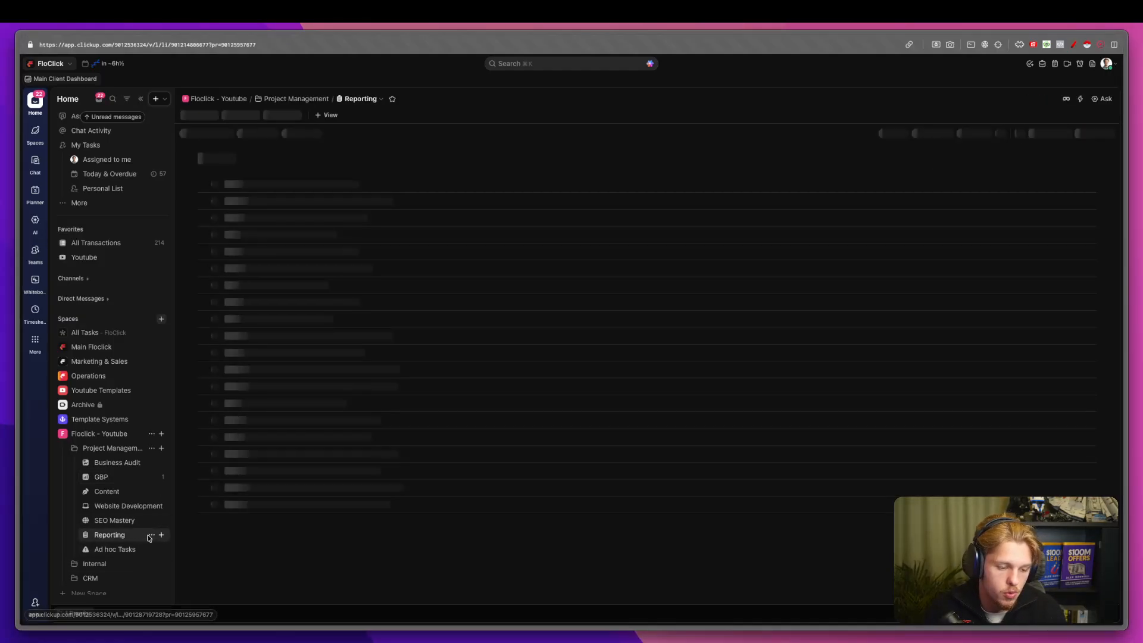
click(151, 535)
click(181, 346)
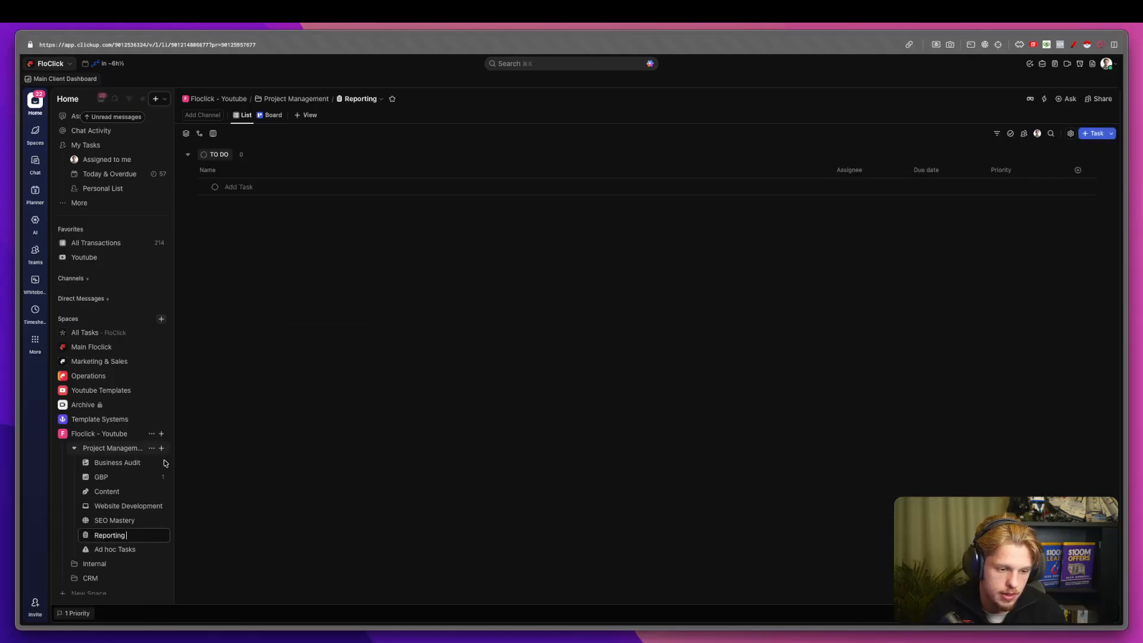
text(RE)
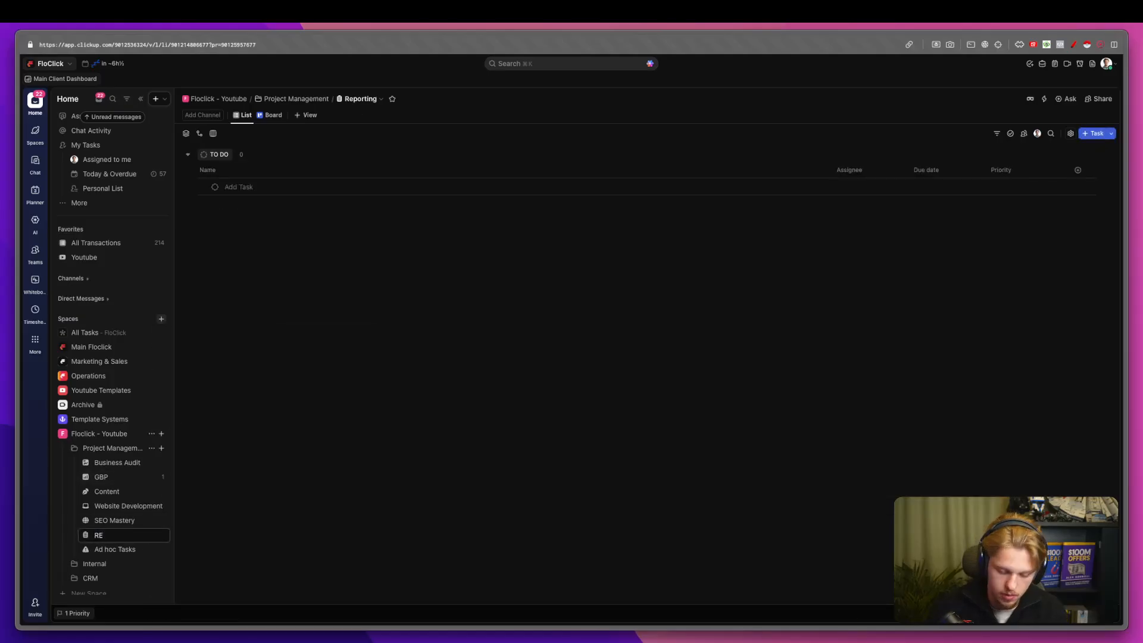
key(Return)
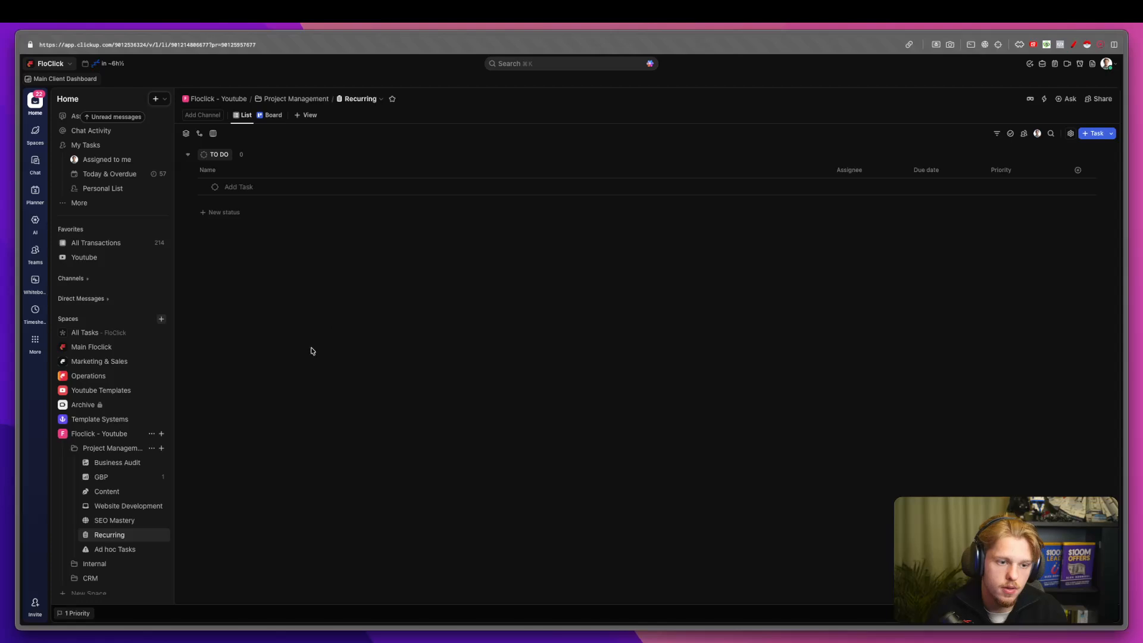
Move the Amazon task from GBP to the Recurring list, carrying over the Document, Stages and Stages for GBP fields.
click(101, 477)
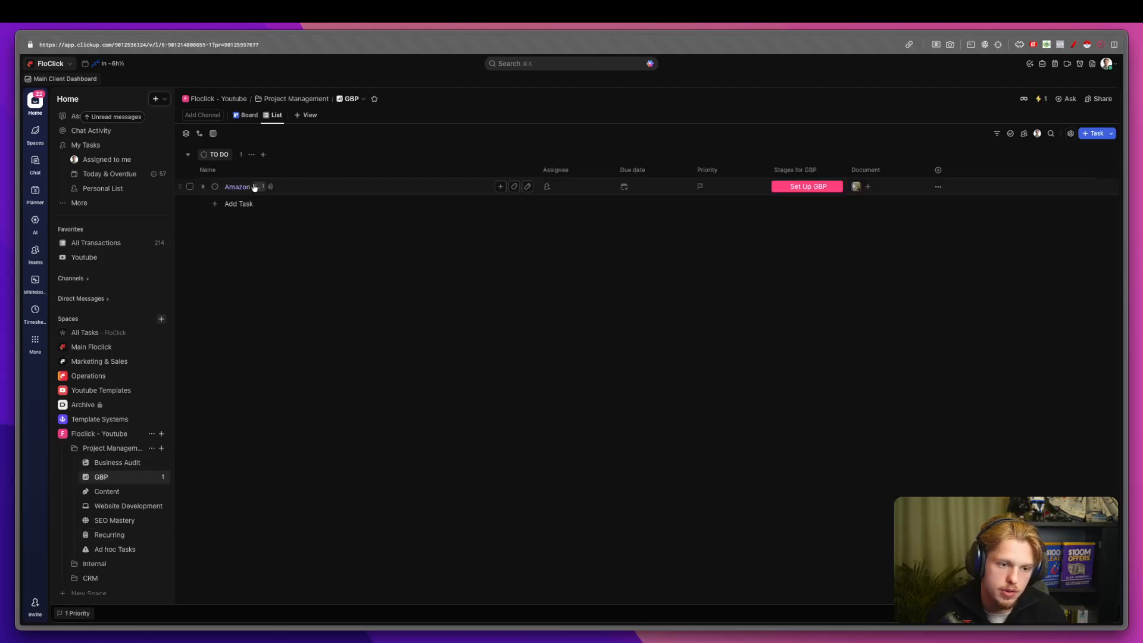
drag(236, 187, 266, 186)
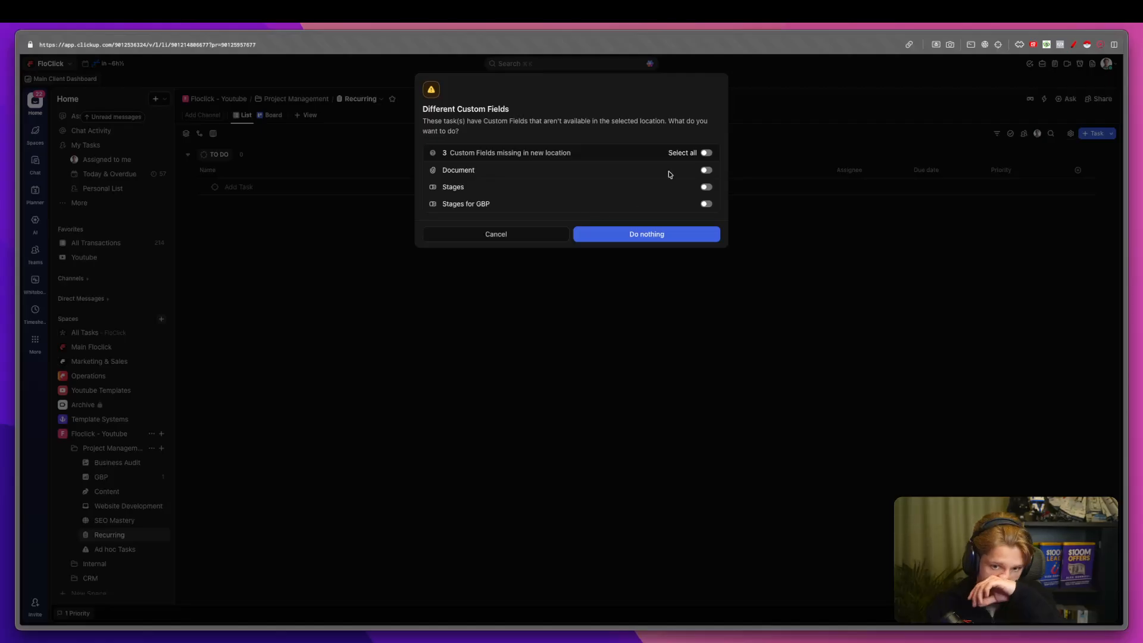
click(706, 152)
click(686, 235)
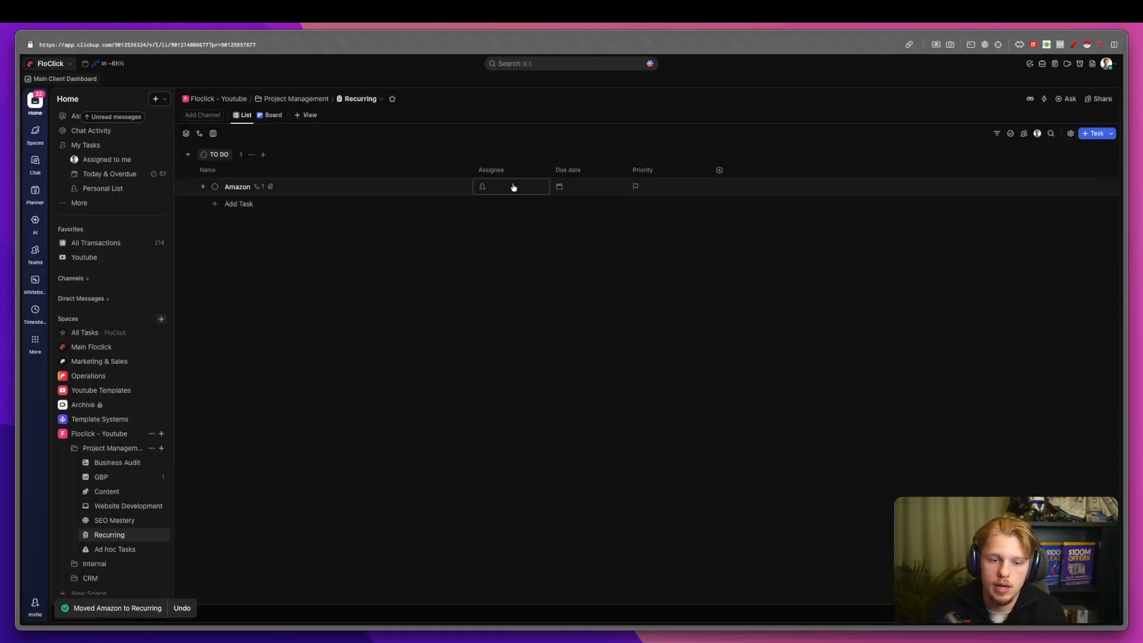
click(957, 135)
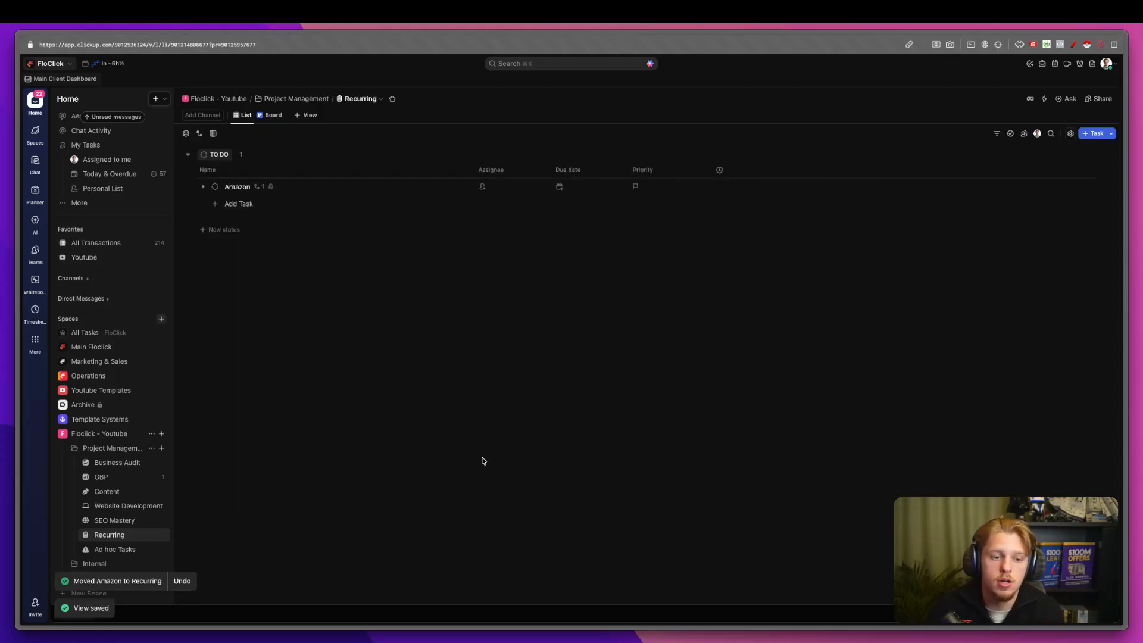
Set Amazon's "Create Google Business Profile" subtask to COMPLETE in the Recurring list.
click(203, 187)
click(228, 203)
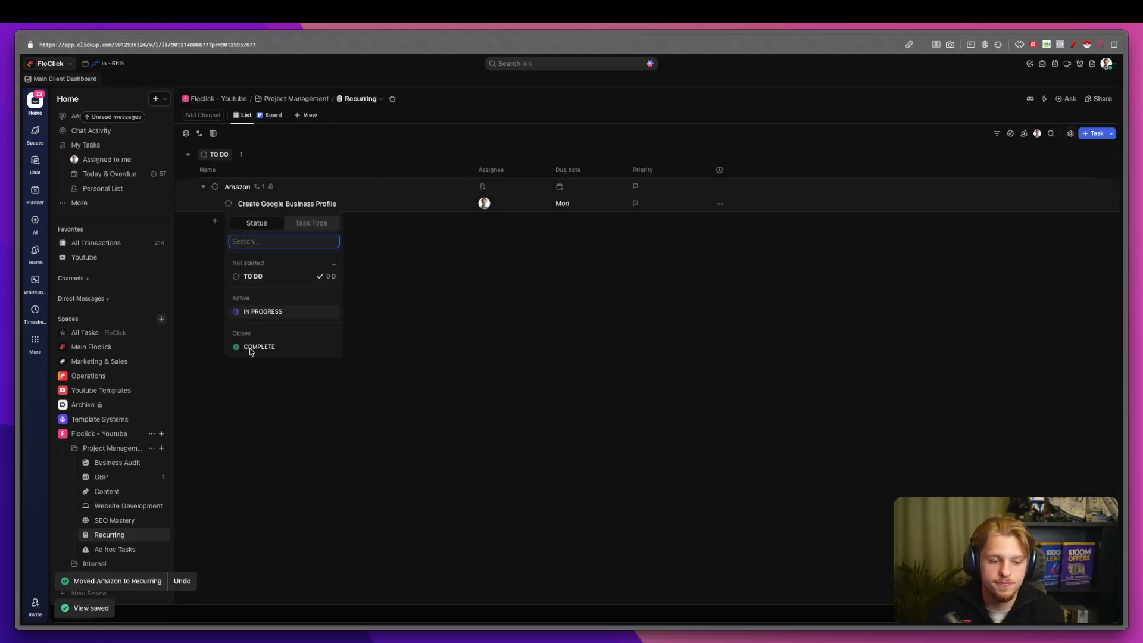
click(294, 345)
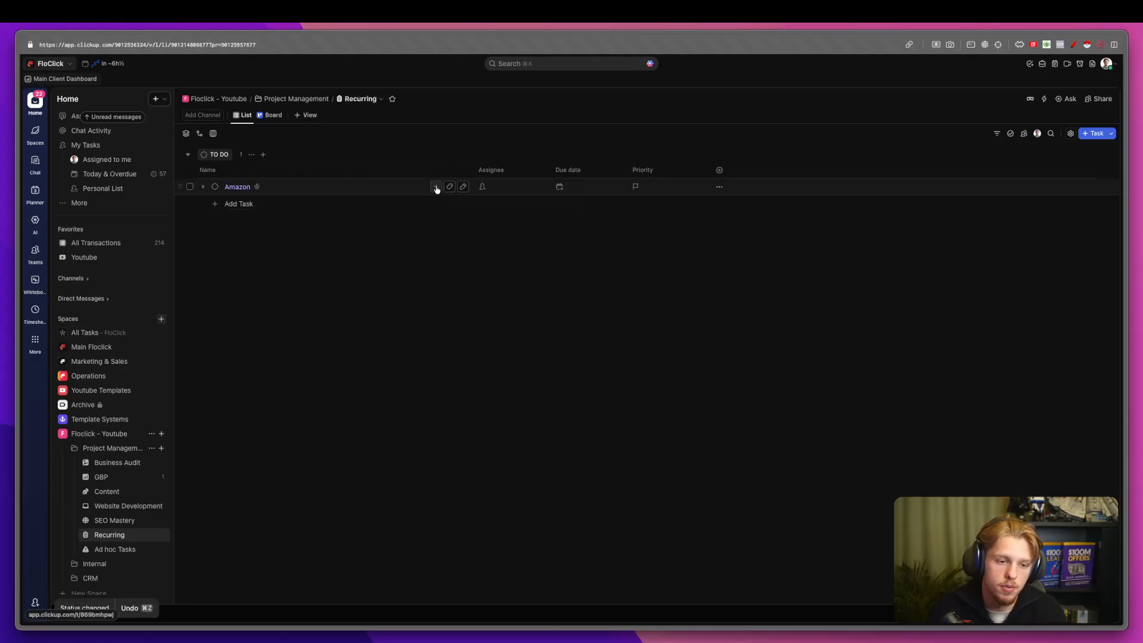
Add a subtask named "Reporting" under the Amazon task.
click(436, 188)
text(Rep)
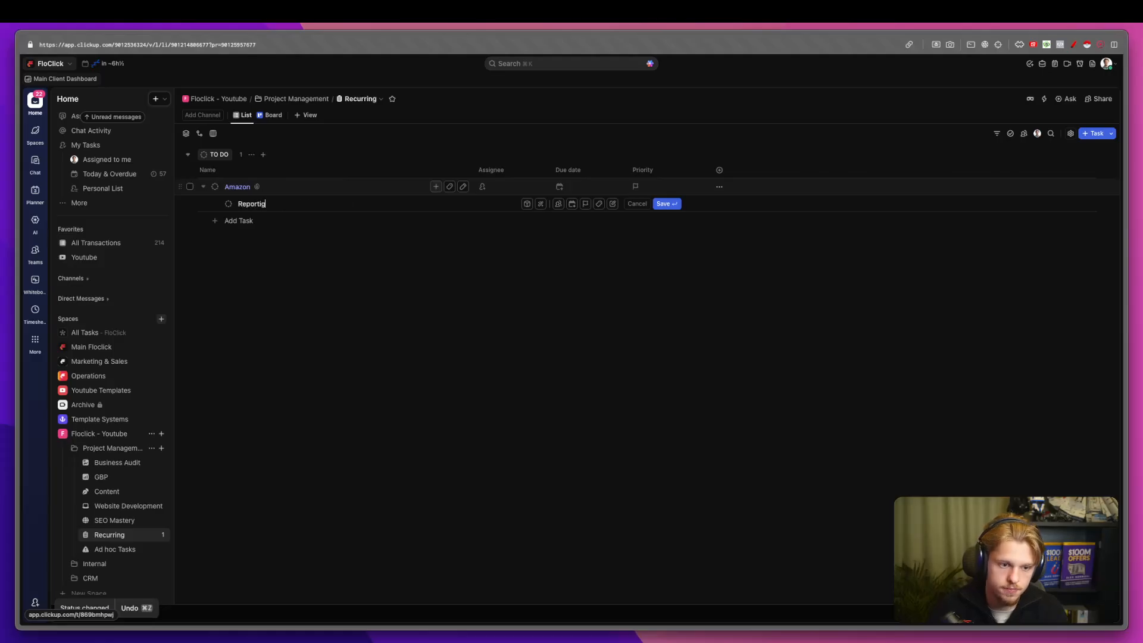
text(orting)
key(Return)
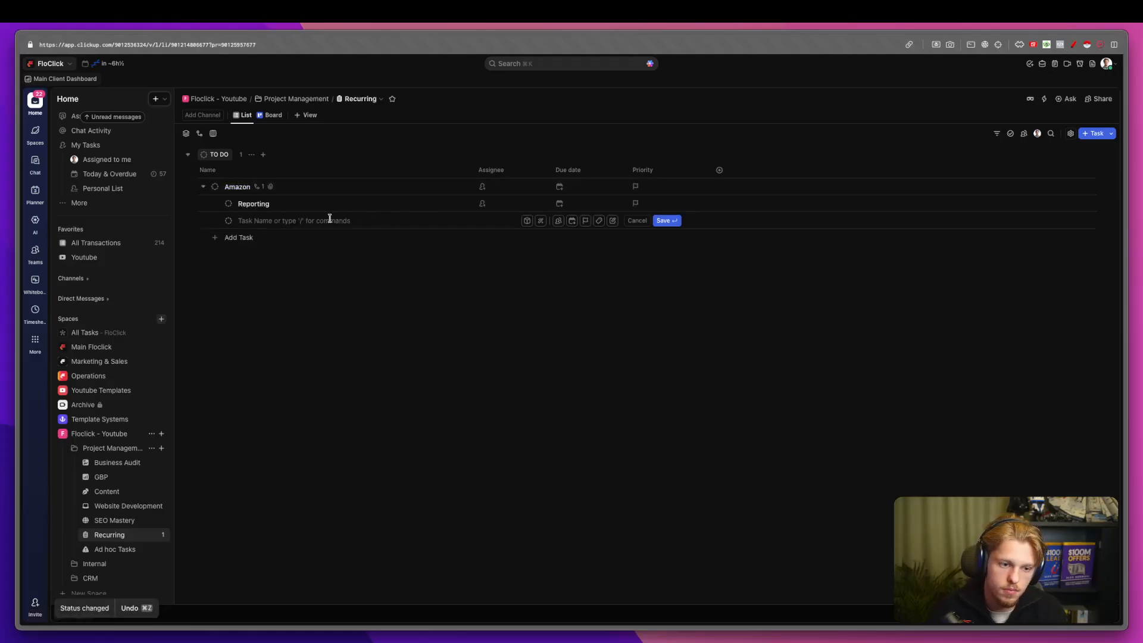
text(Create )
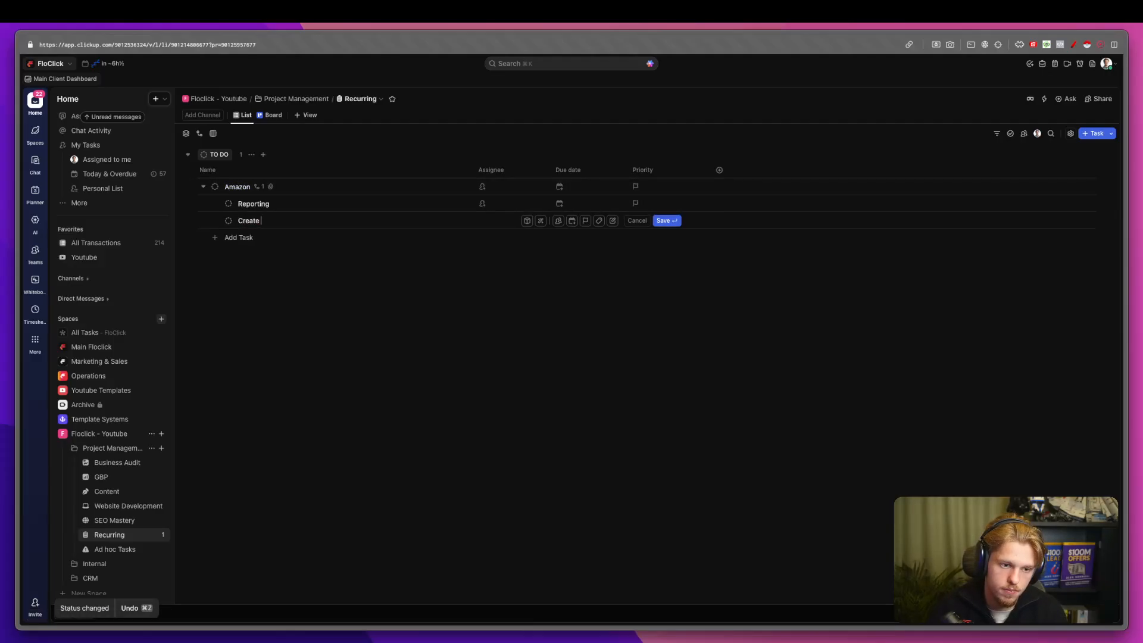
text(new S)
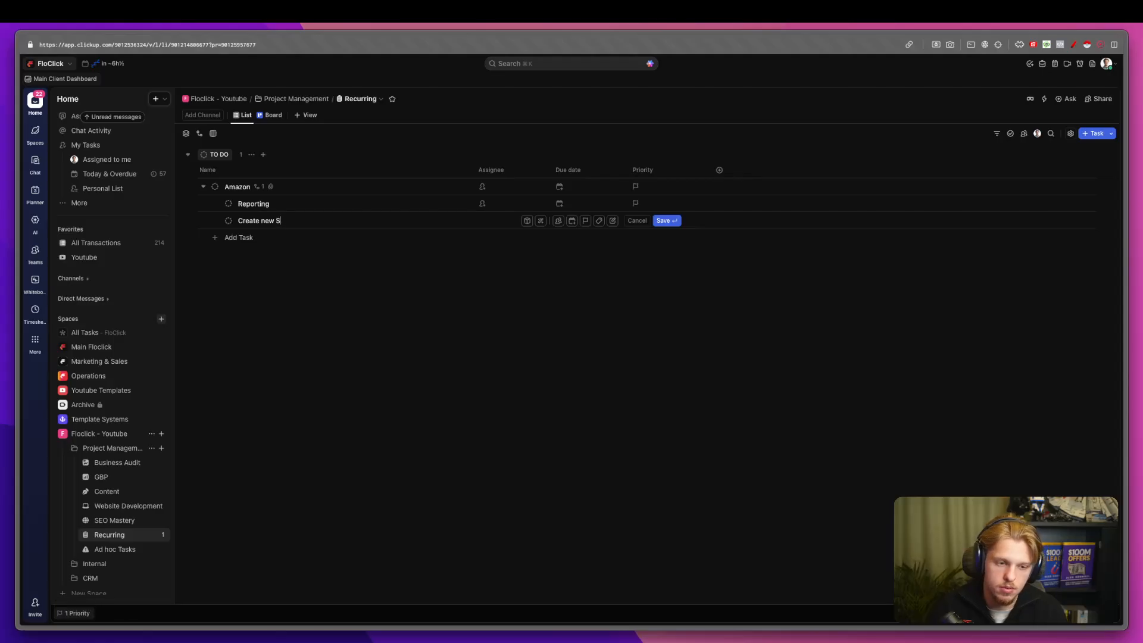
key(super+BackSpace)
text(C)
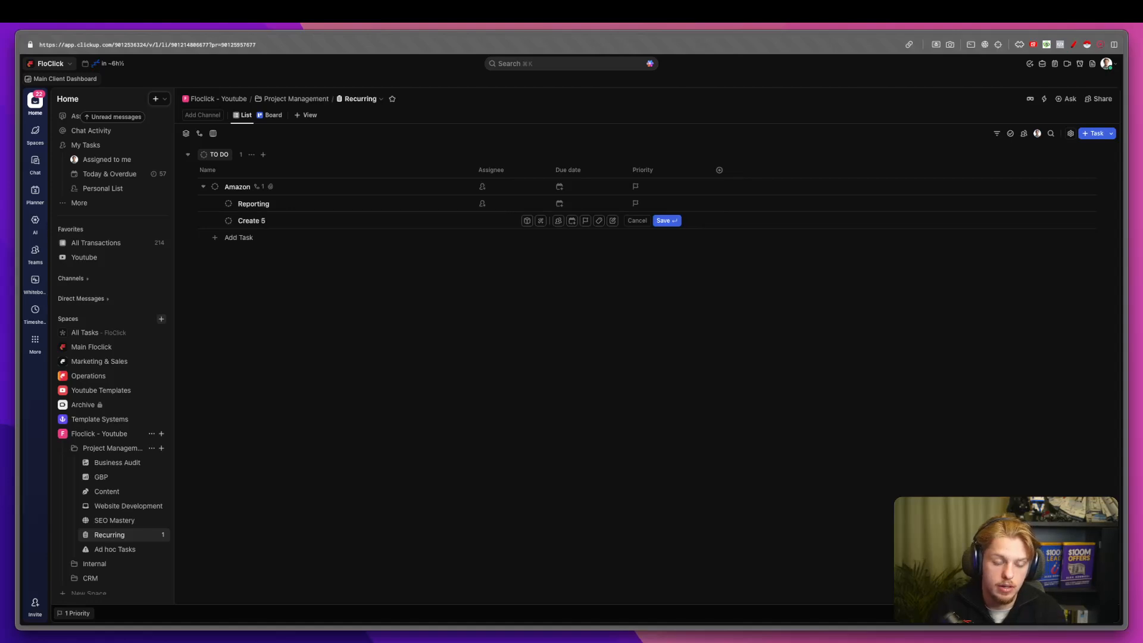
key(super+BackSpace)
click(350, 337)
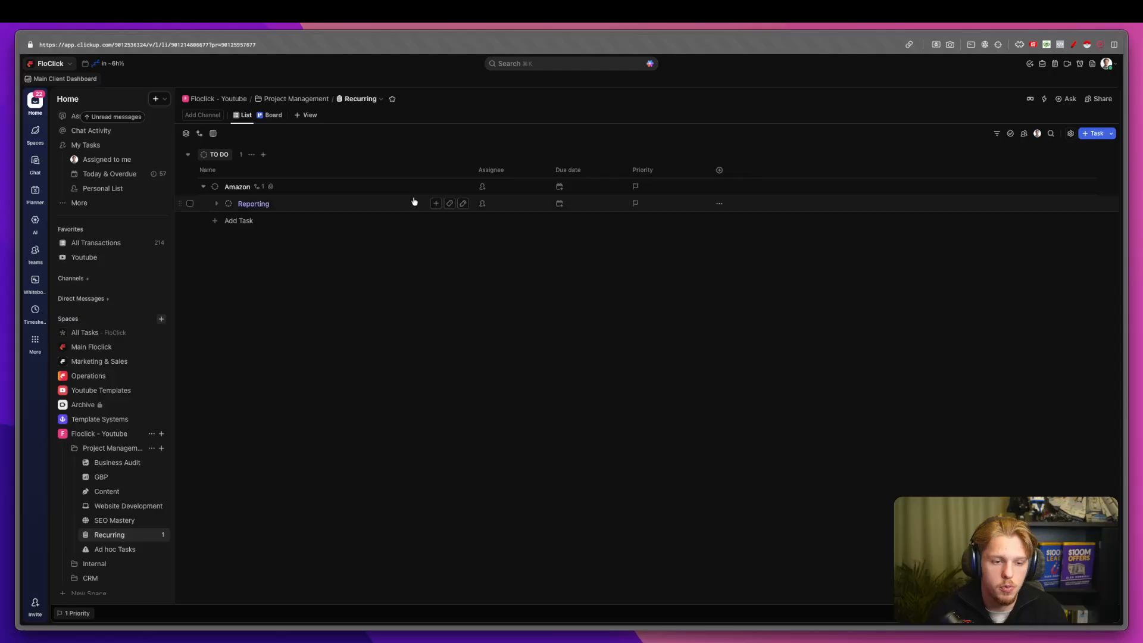
click(719, 172)
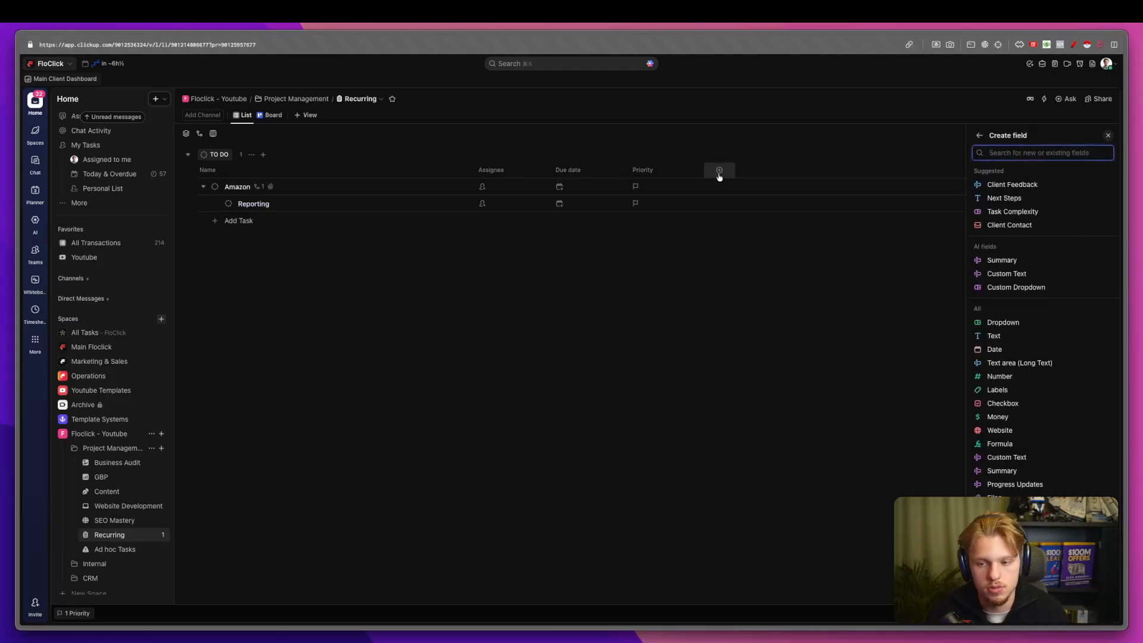
text(due)
click(711, 216)
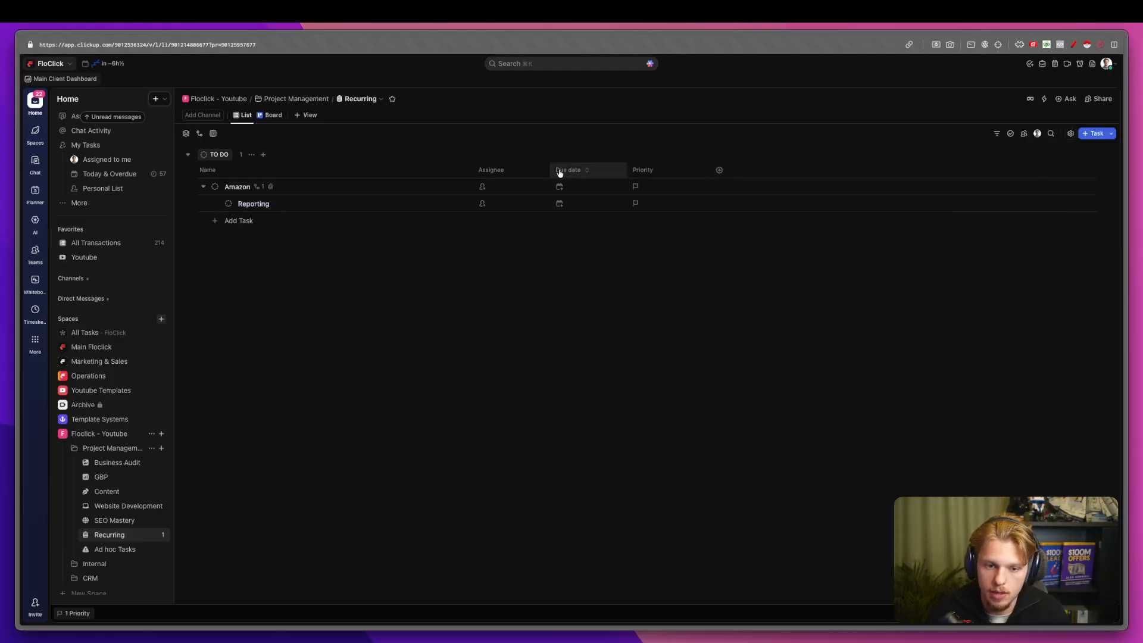
Place the Due date column ahead of the Assignee column in the Recurring list.
drag(559, 173, 451, 197)
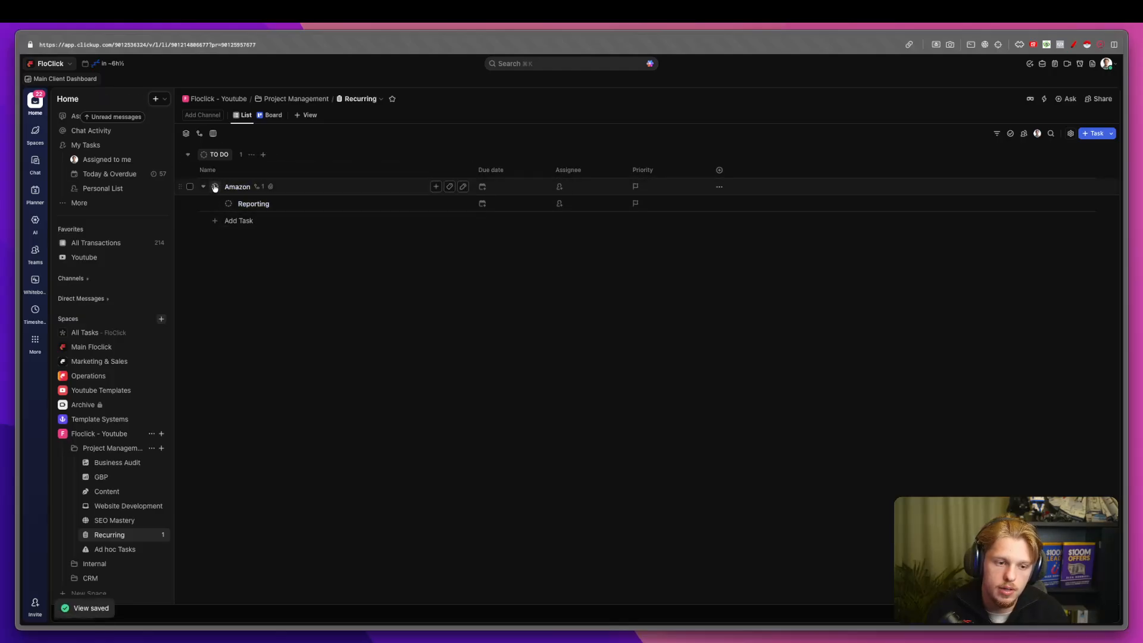
Switch the Recurring list to custom statuses and add a status "REPOR", placing it in the Active group after IN PROGRESS.
click(214, 186)
click(317, 248)
click(343, 262)
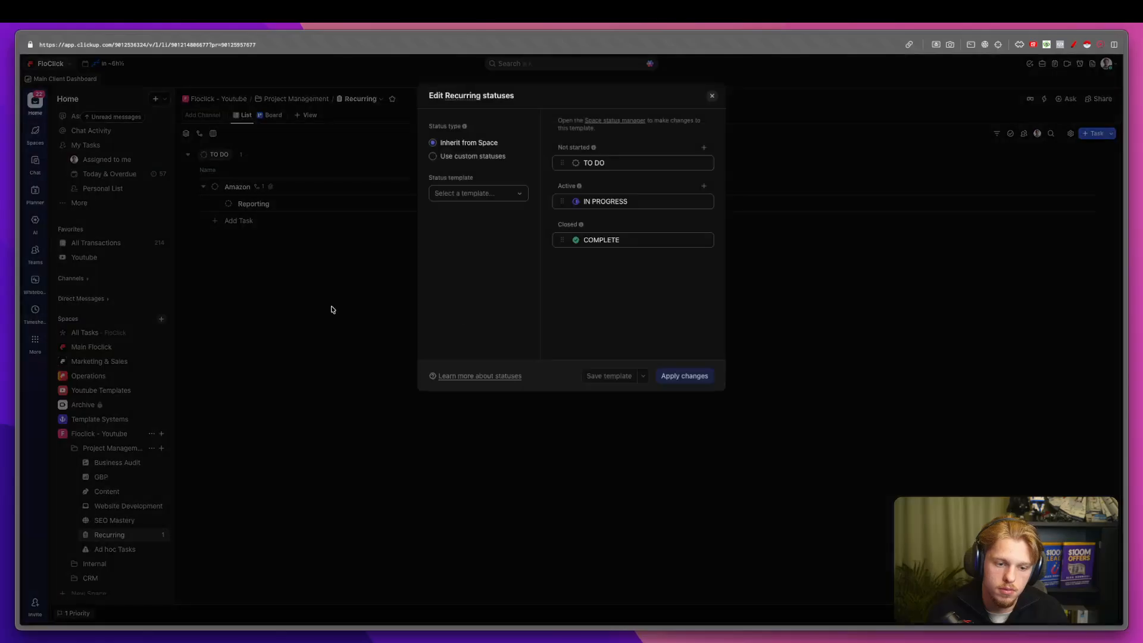
click(433, 156)
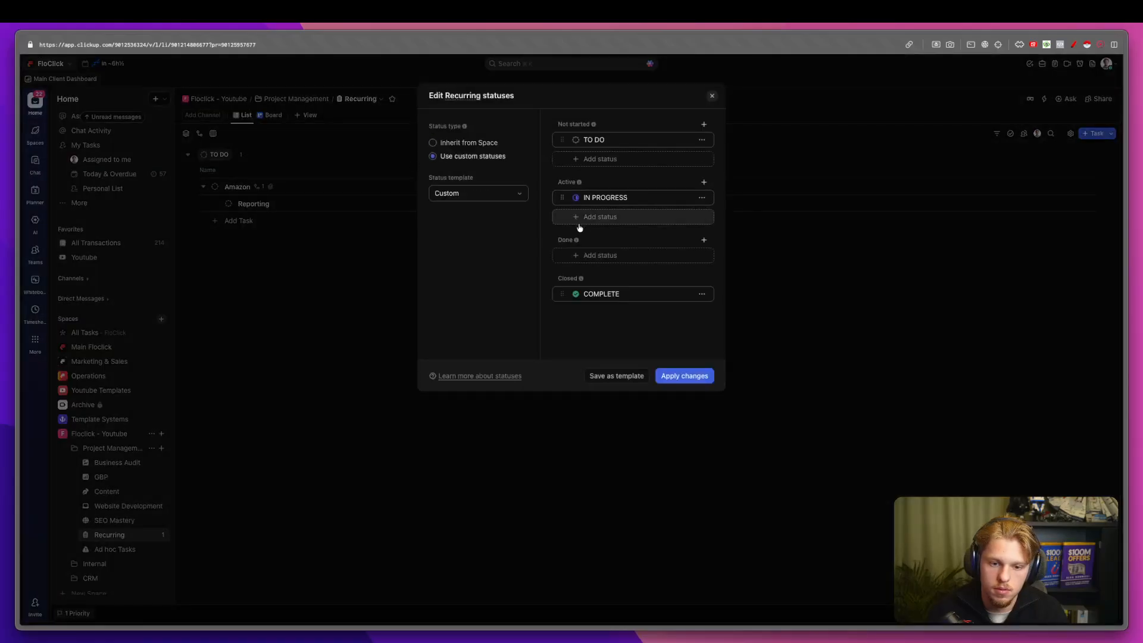
click(596, 255)
text(REPOR)
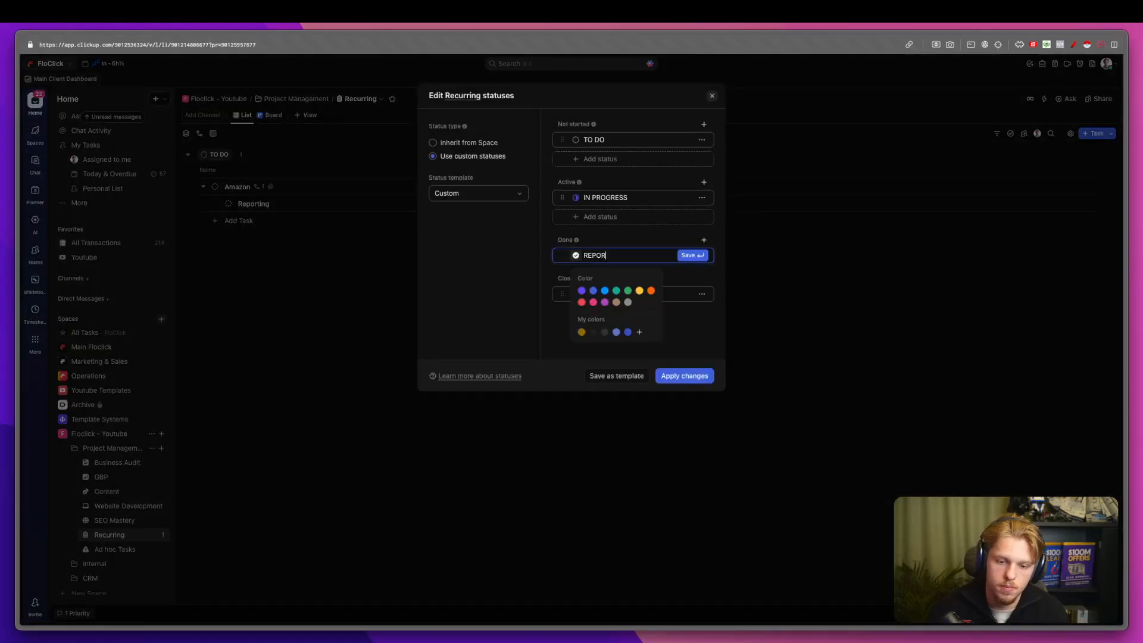
key(Return)
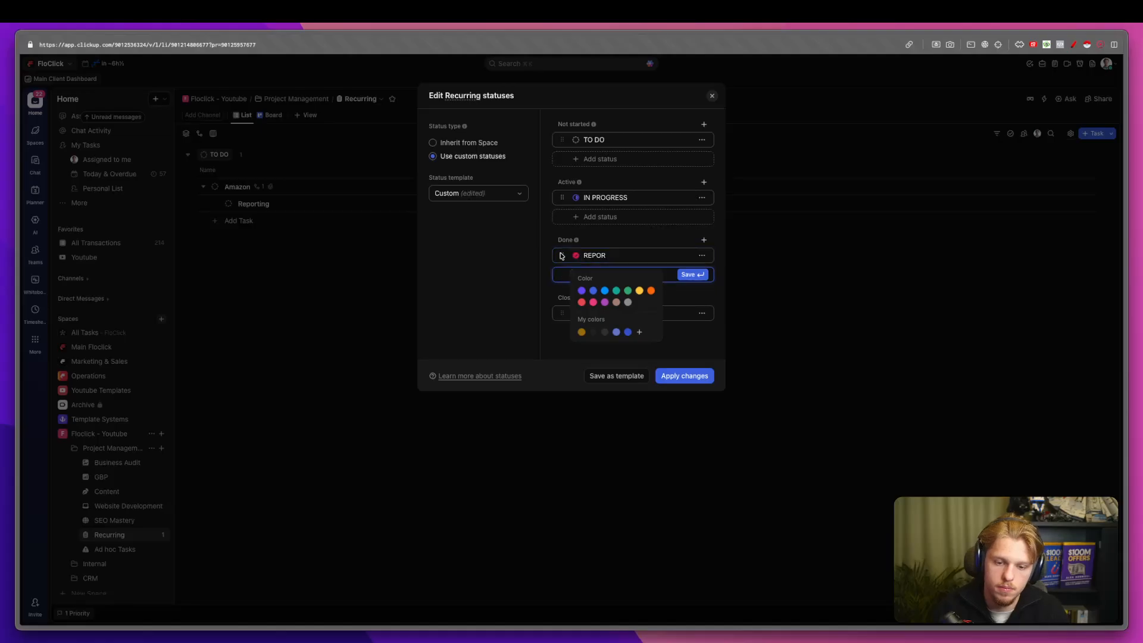
drag(562, 254, 583, 217)
Rename the new Active status to RECURRING CLIENT, color it teal and apply the status changes.
double_click(601, 218)
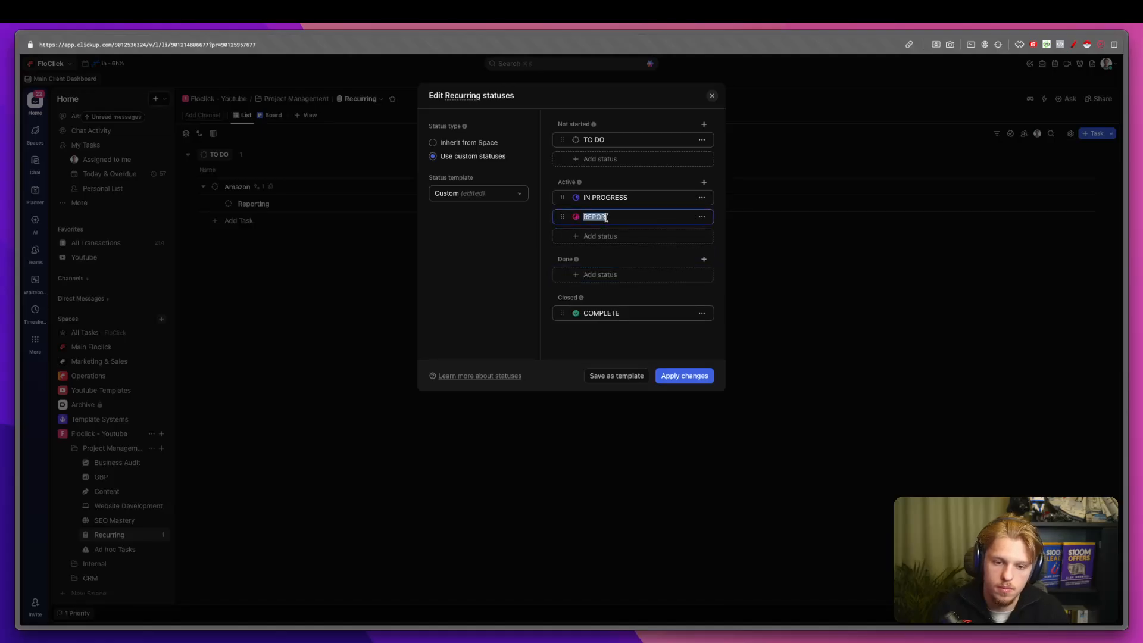
text(RE)
key(ctrl+a)
text(R)
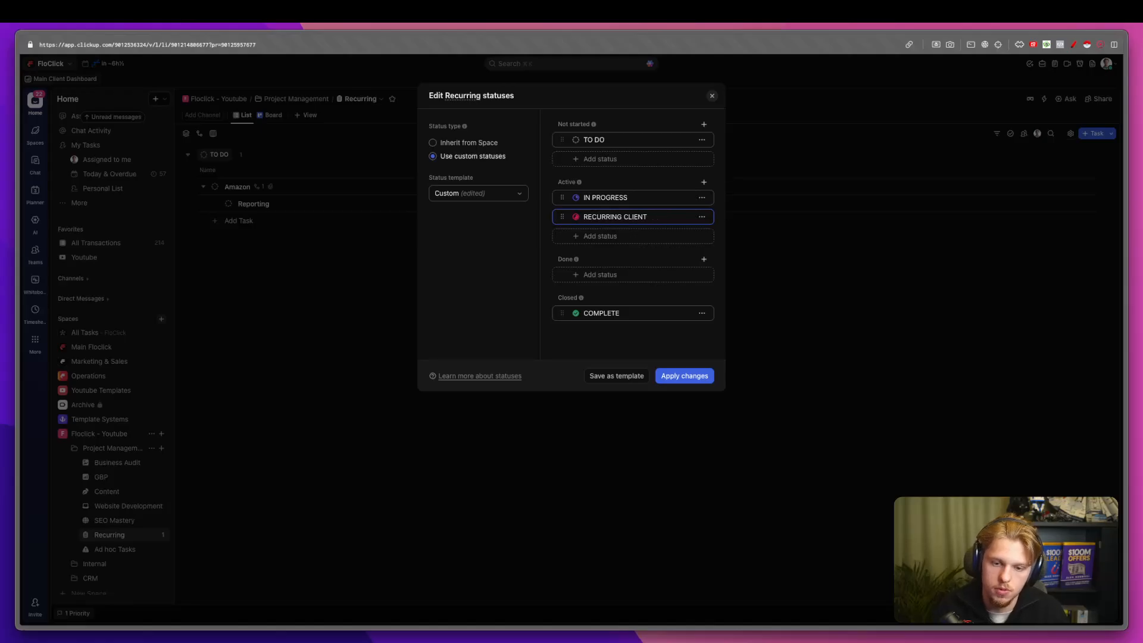
click(576, 217)
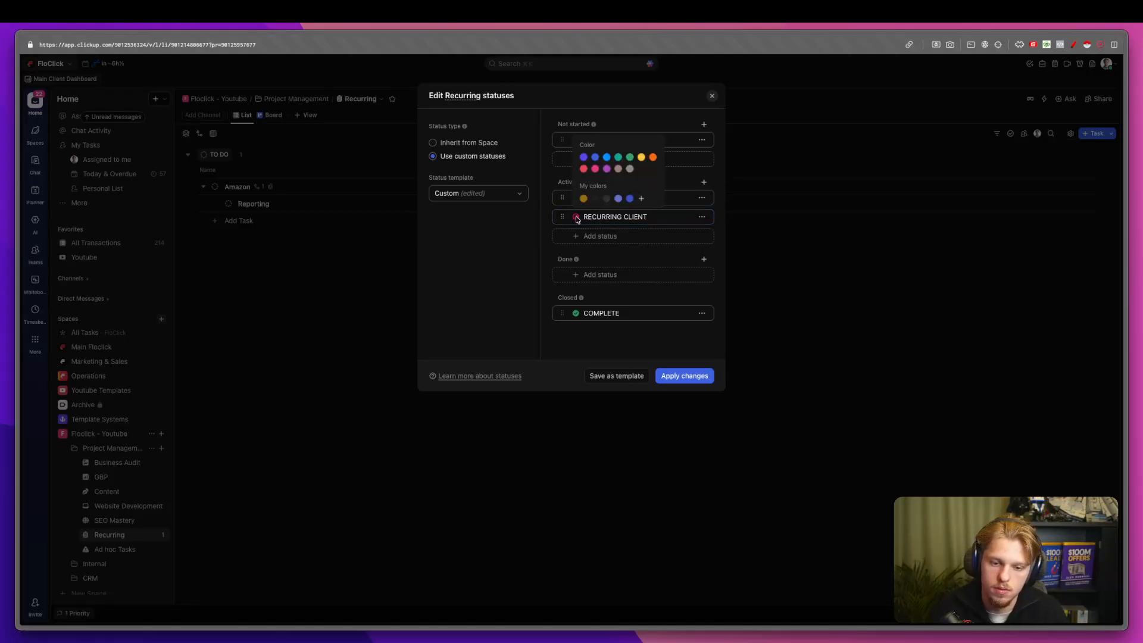
click(621, 157)
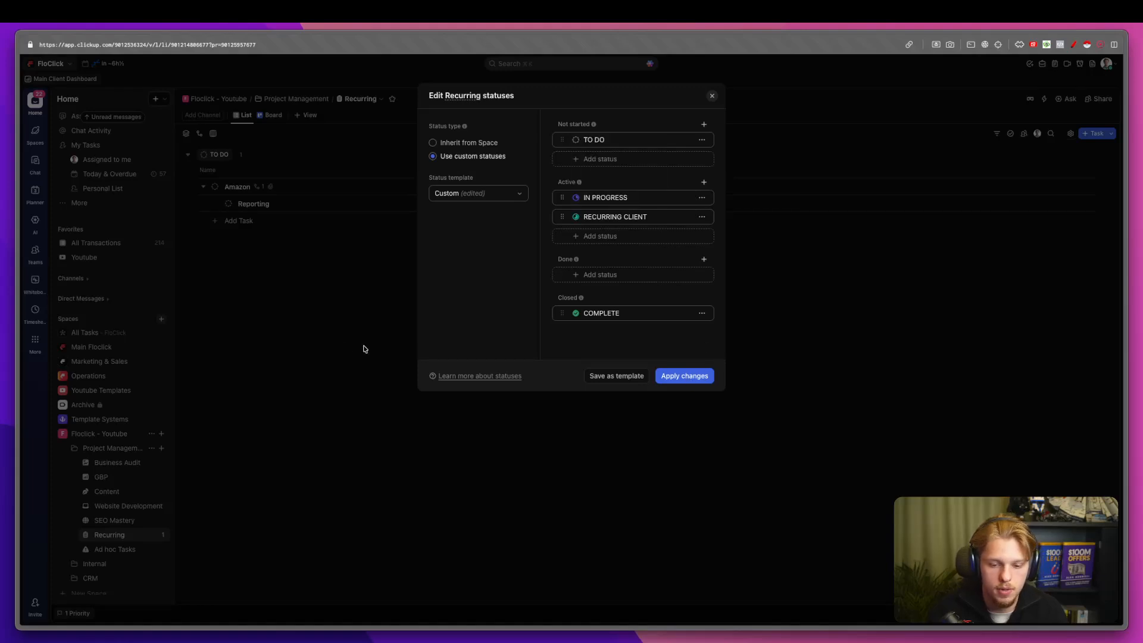
click(679, 381)
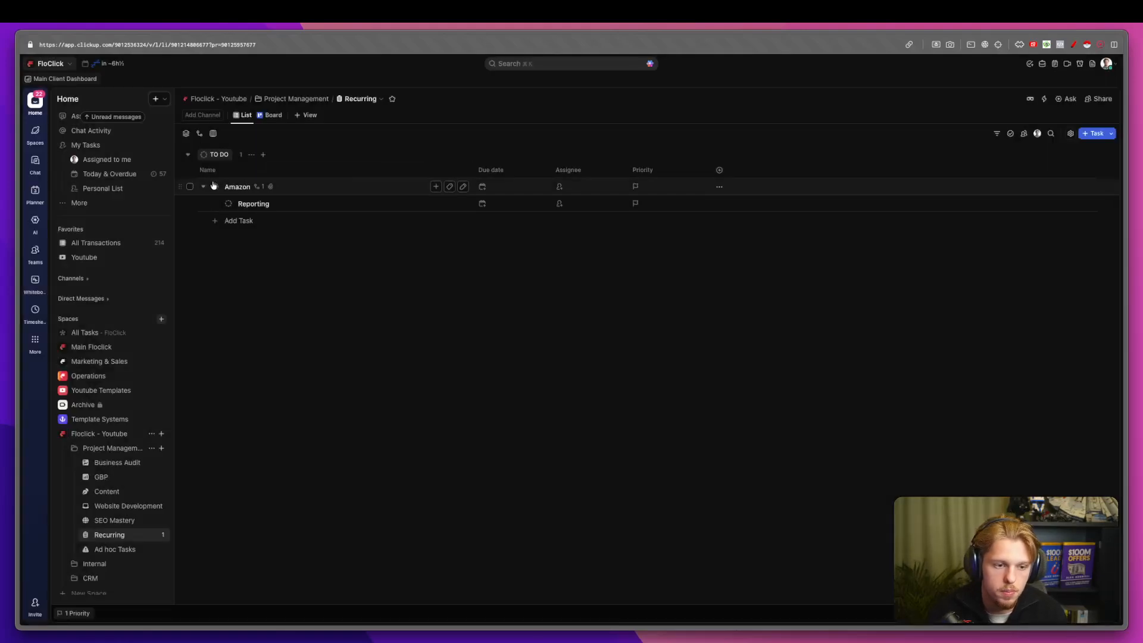
Set the Amazon task's status to RECURRING CLIENT.
click(215, 187)
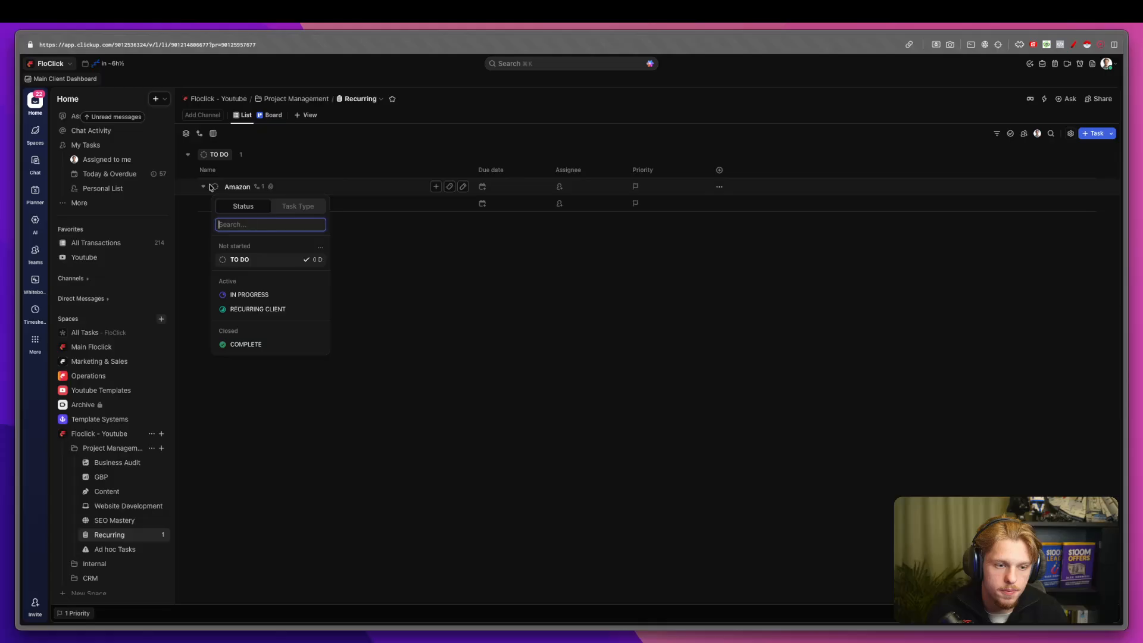
click(268, 310)
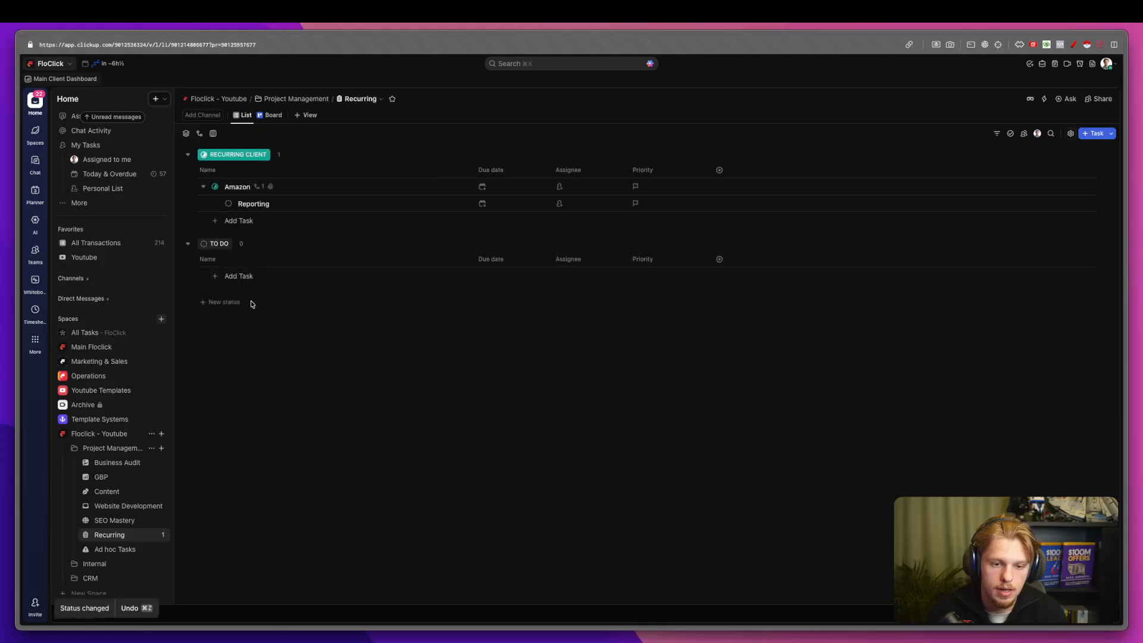
Set the due date of Amazon's Reporting subtask to 1 January 2026.
click(503, 204)
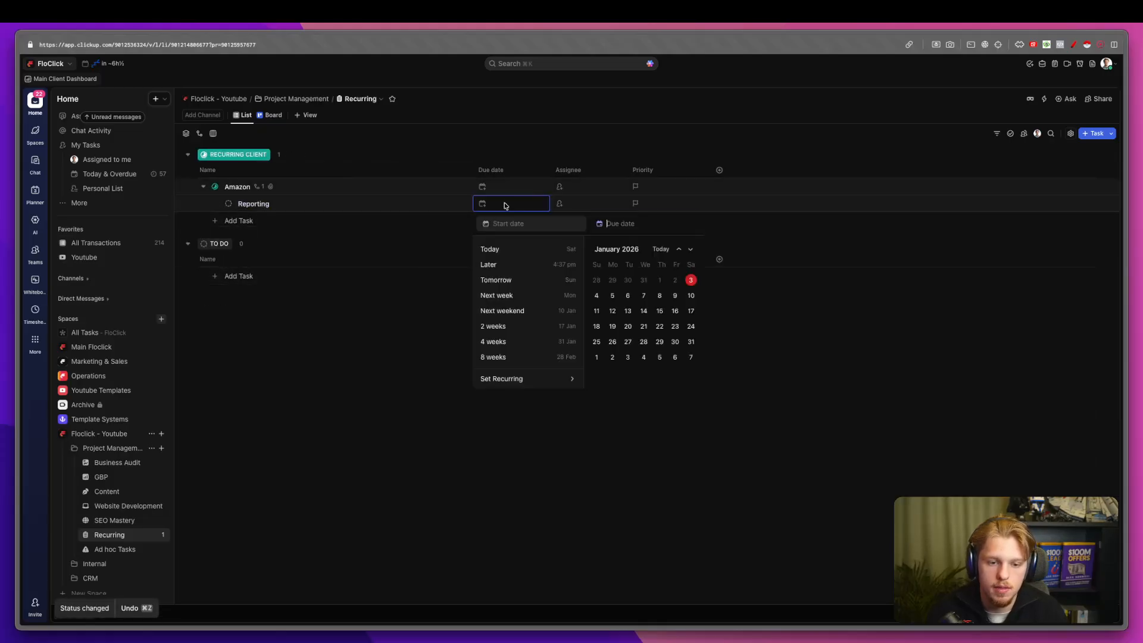
click(690, 251)
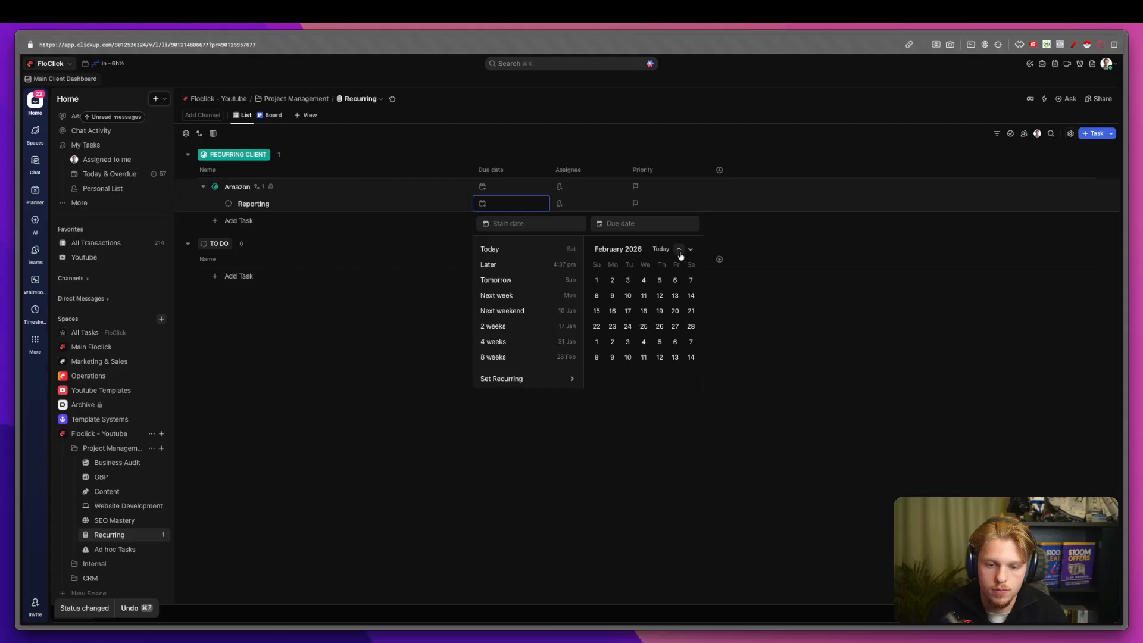
click(680, 253)
click(660, 281)
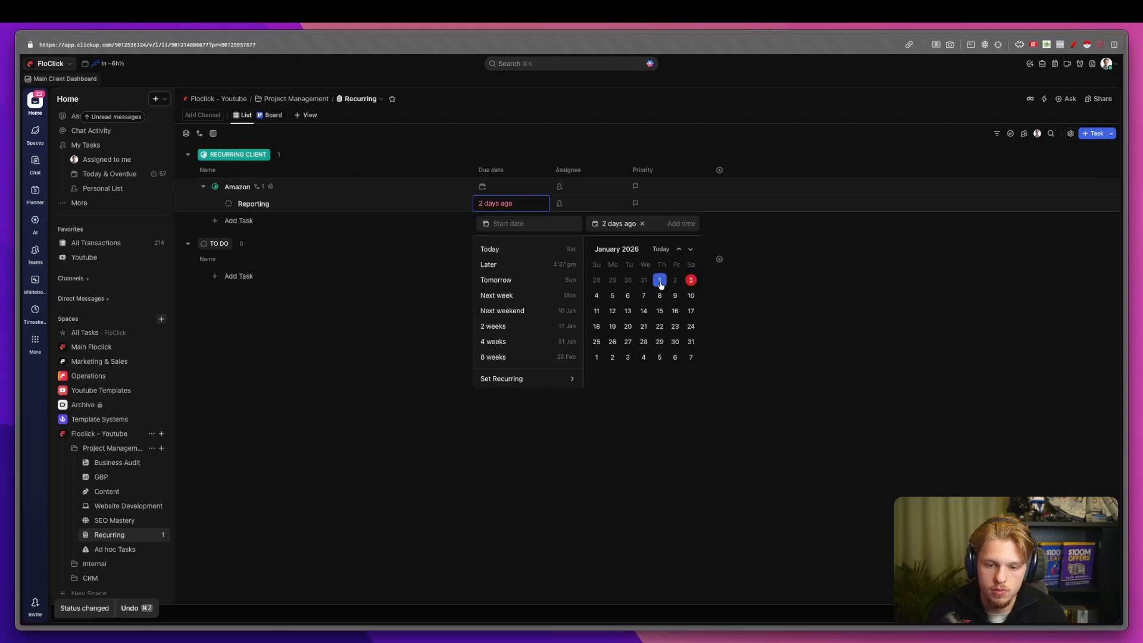
Make the Reporting subtask recur monthly on the same day each month, on a schedule, creating a new task and recurring forever.
click(542, 379)
click(542, 265)
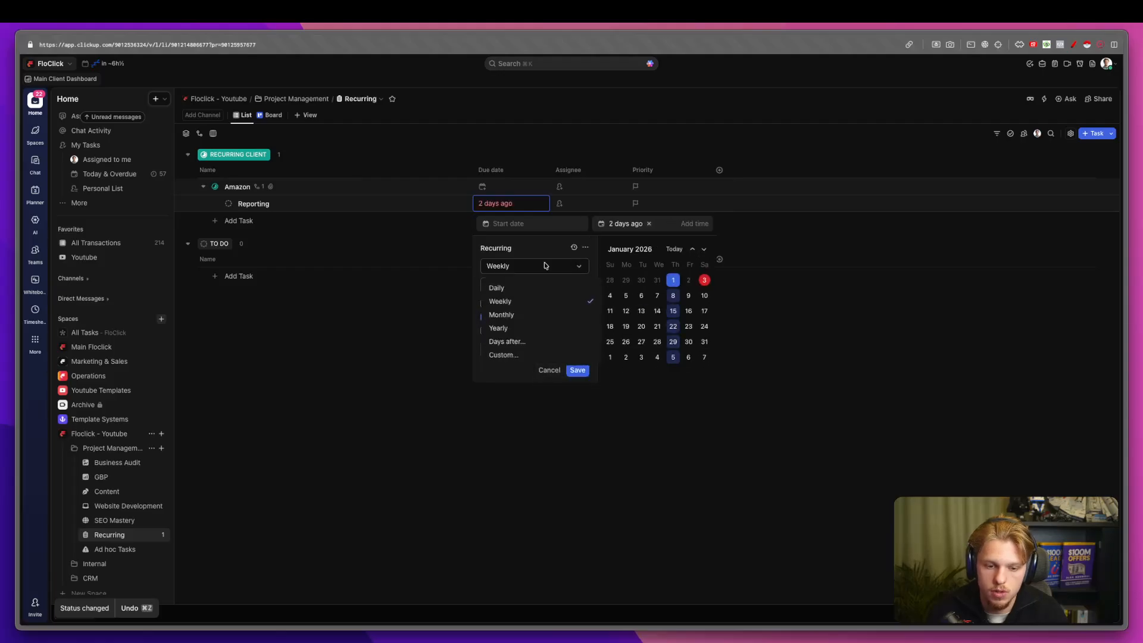
click(527, 322)
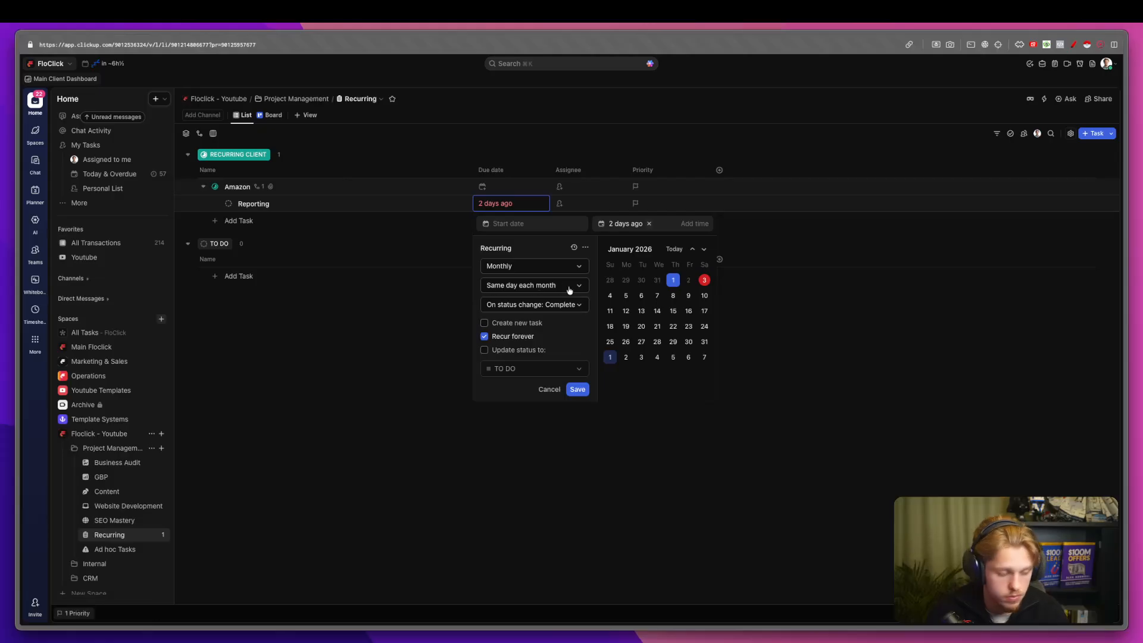
click(570, 303)
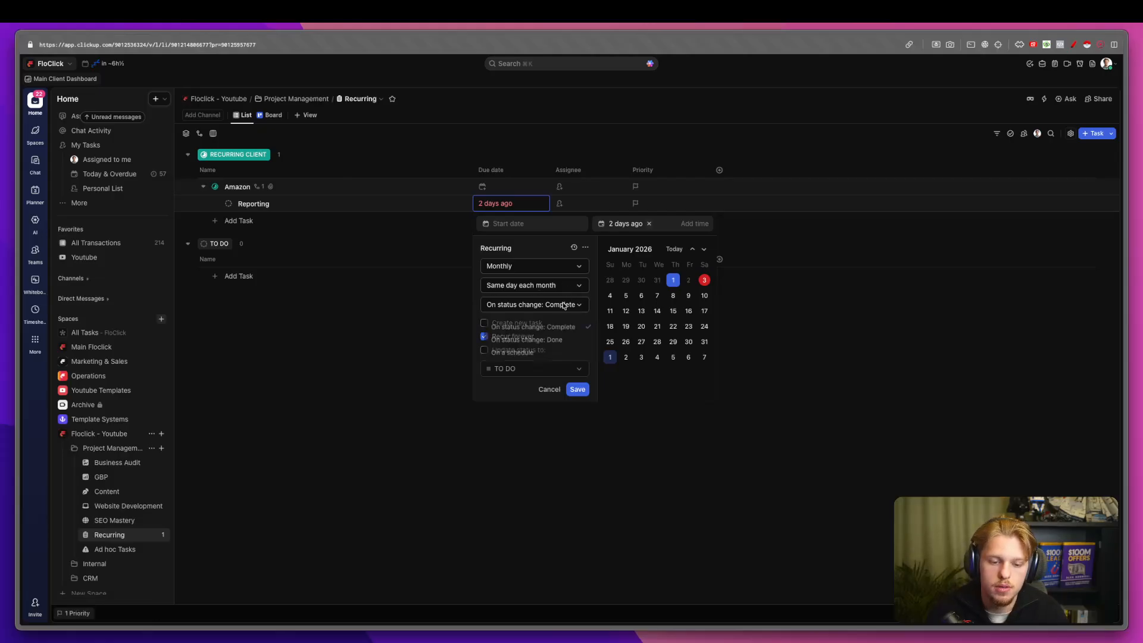
click(518, 354)
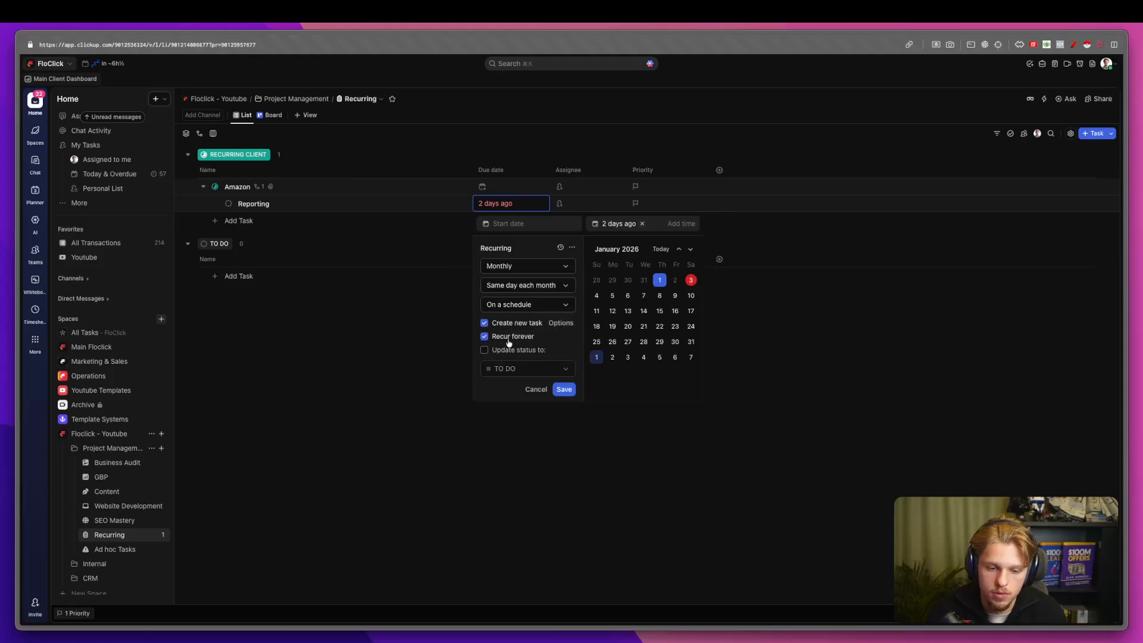
click(563, 390)
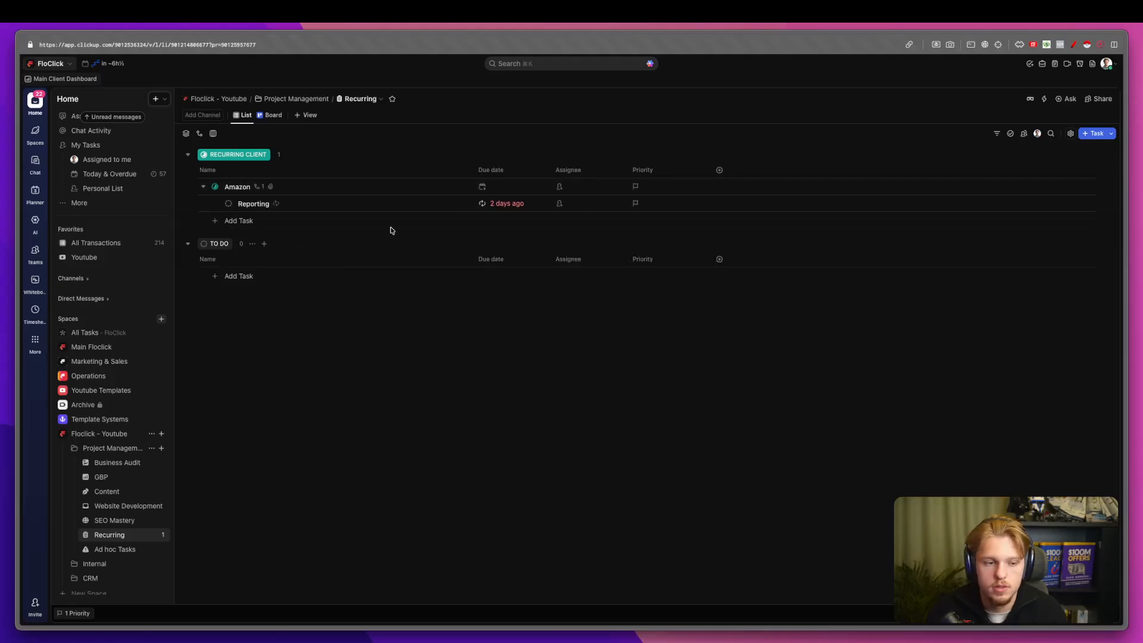
Test the recurrence by marking the Reporting subtask COMPLETE, checking its due date before and after.
click(507, 204)
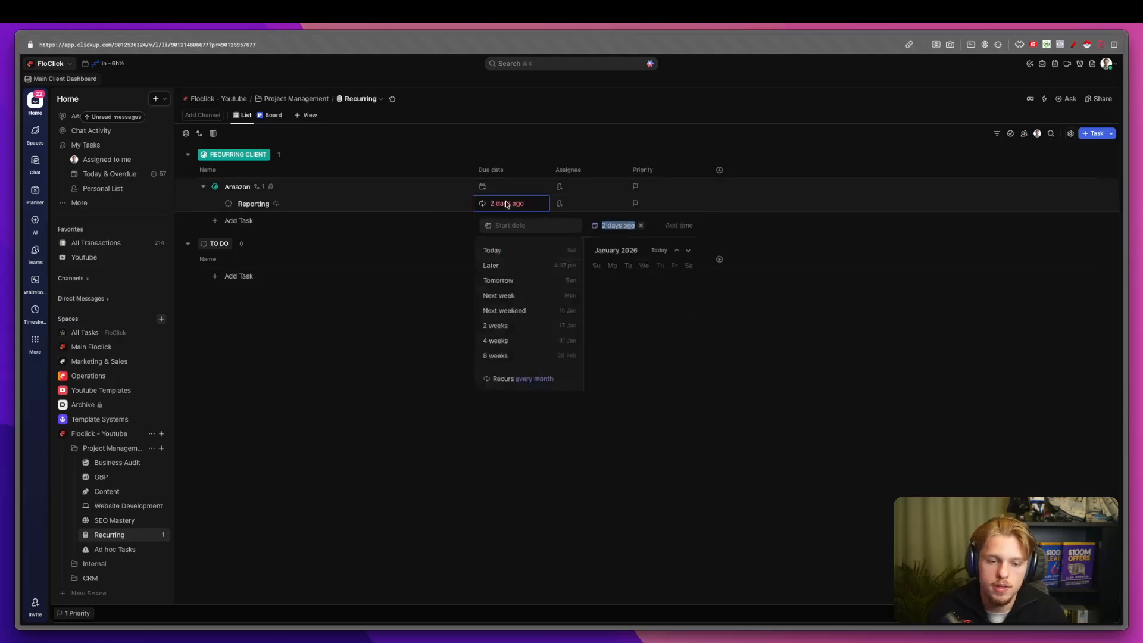
click(350, 260)
click(227, 204)
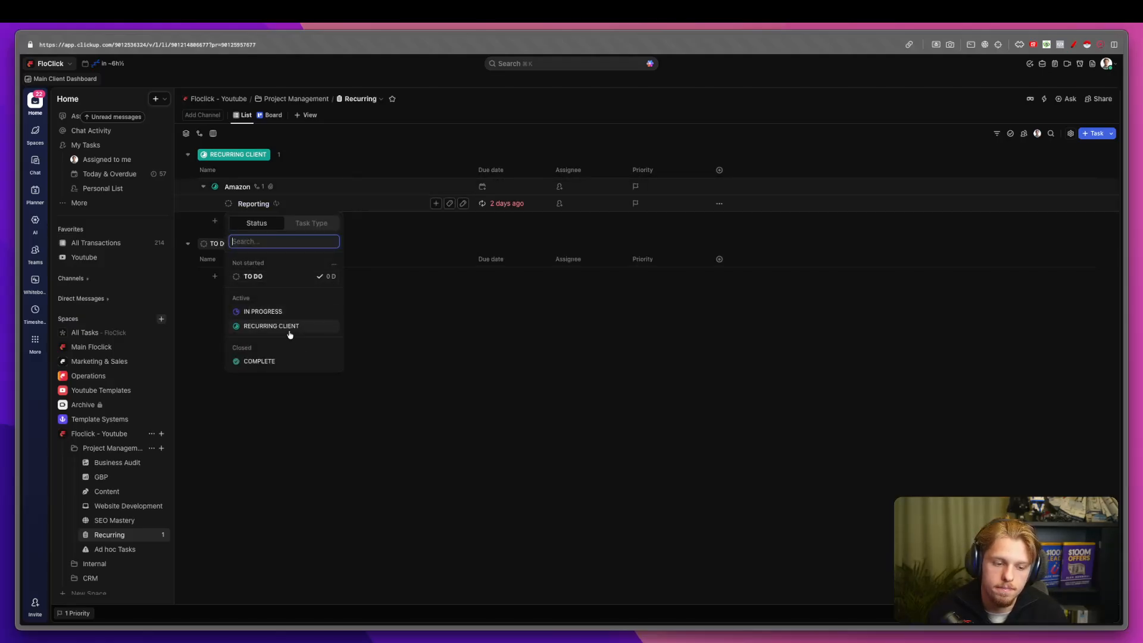
click(282, 360)
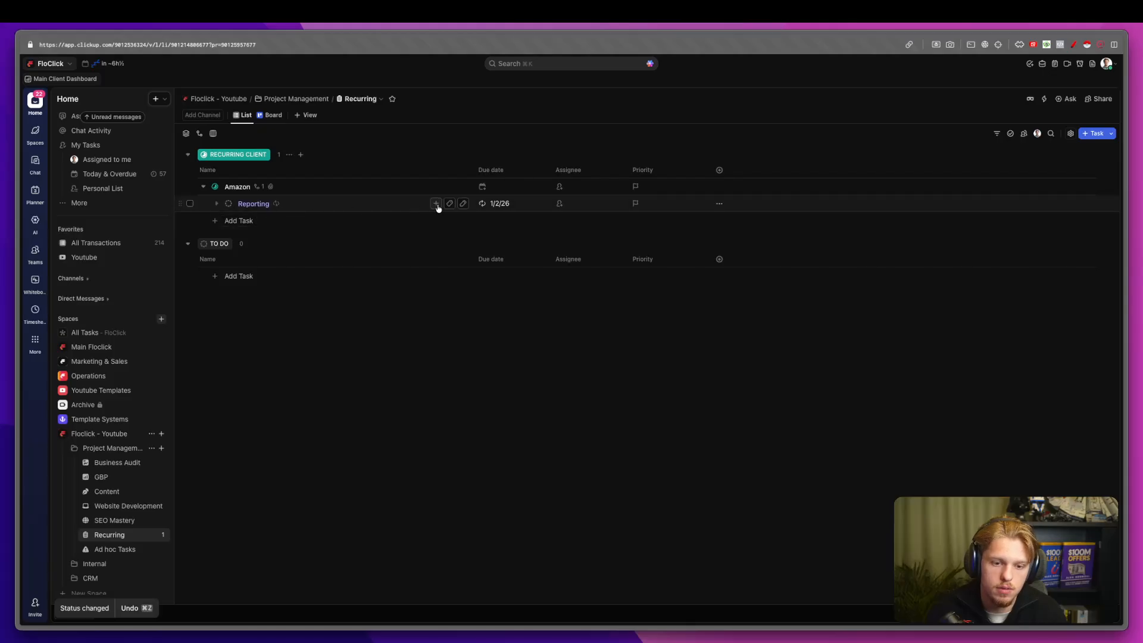
click(504, 203)
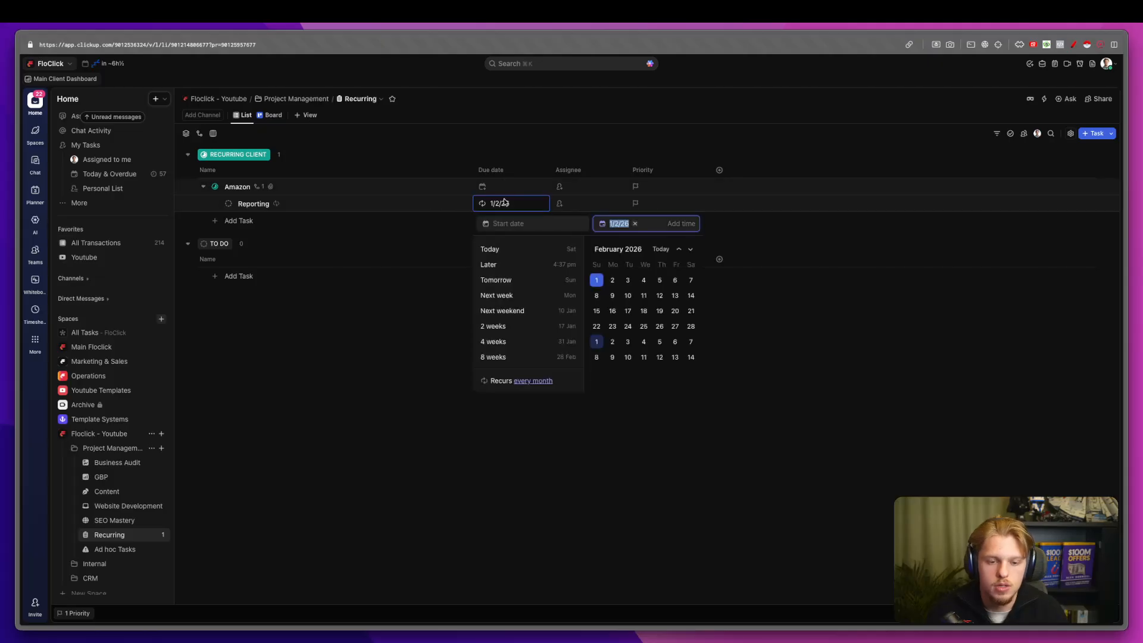
click(316, 195)
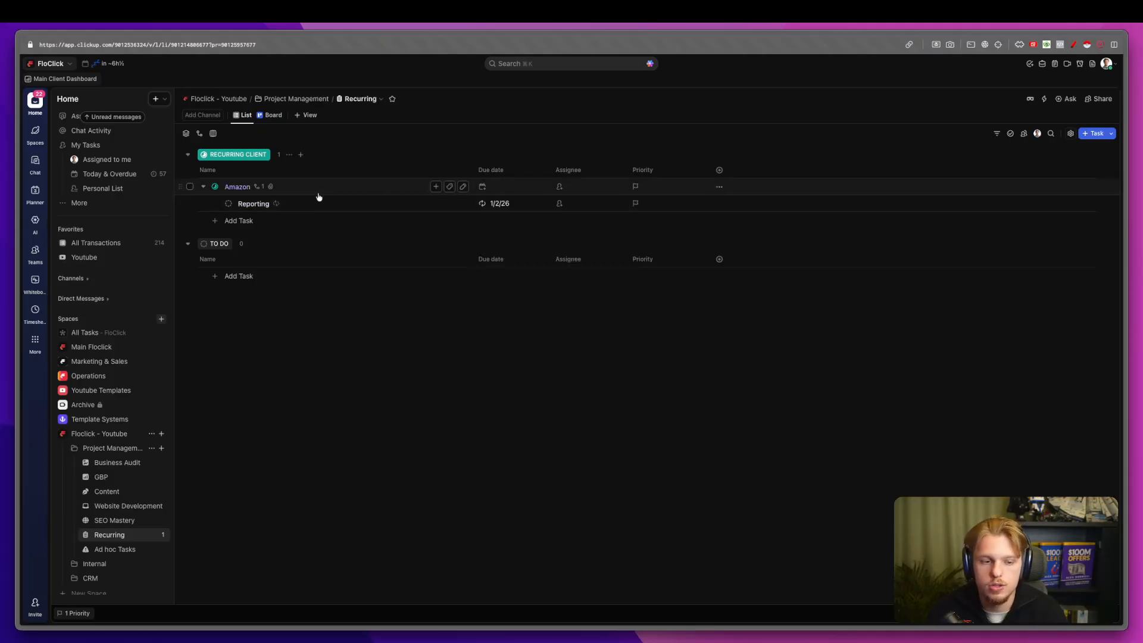
Mark the Reporting subtask COMPLETE two more times, checking its due date in between.
click(229, 204)
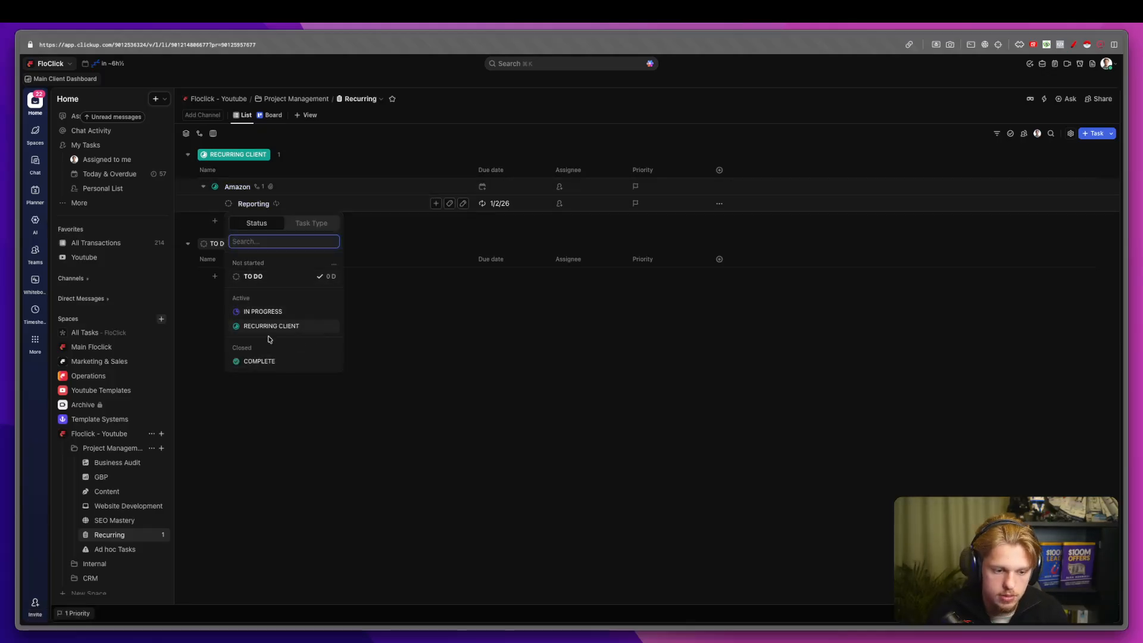
click(262, 361)
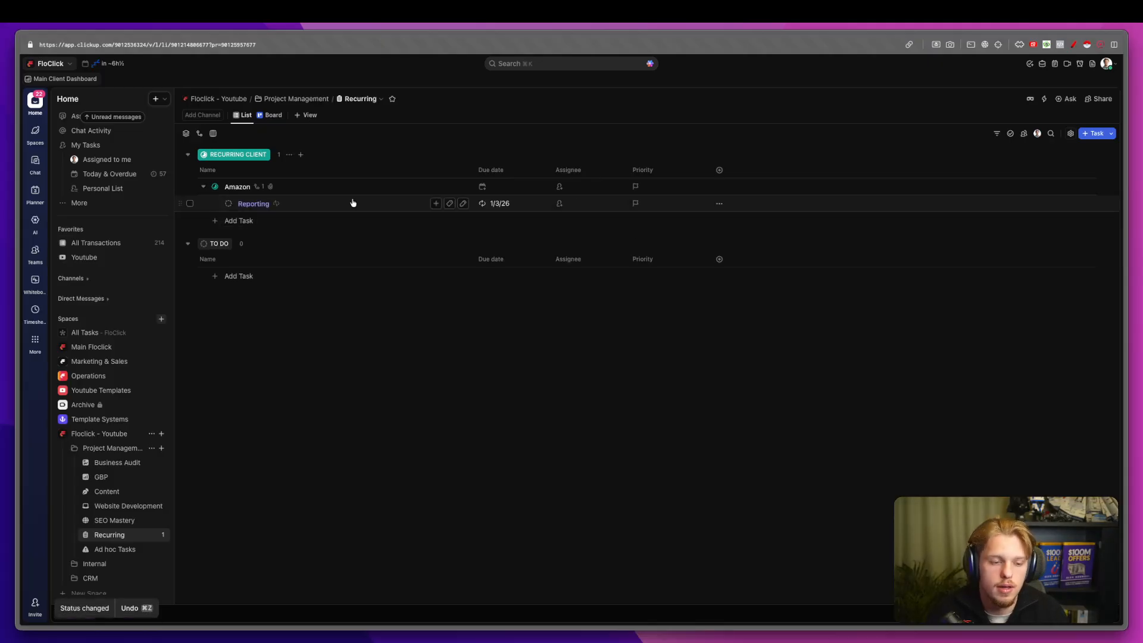
click(513, 204)
click(287, 273)
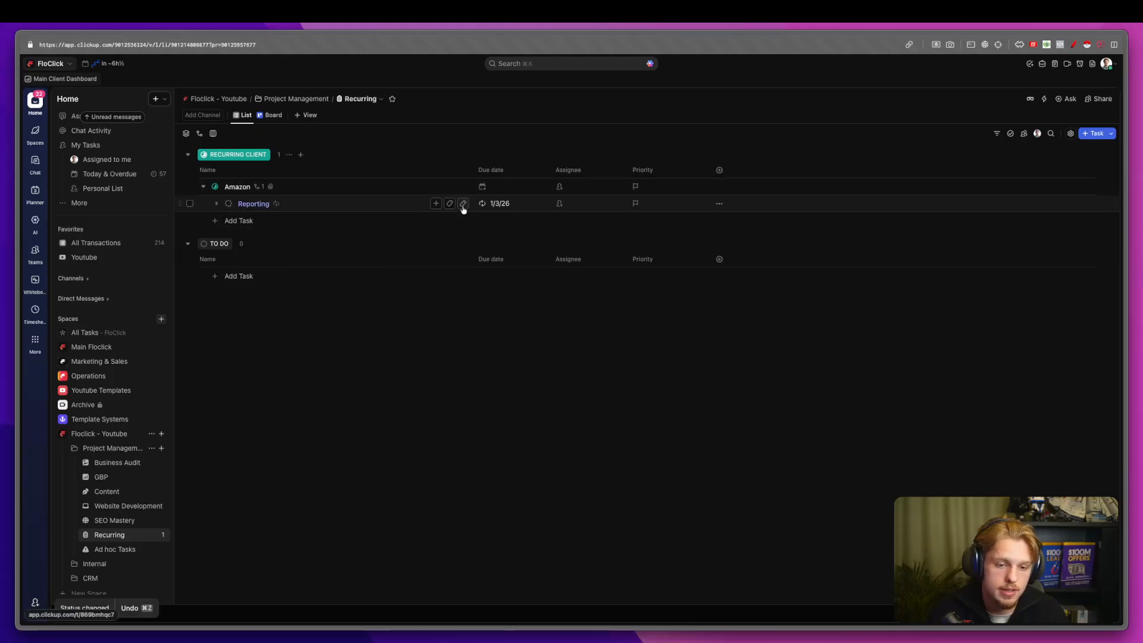
click(228, 203)
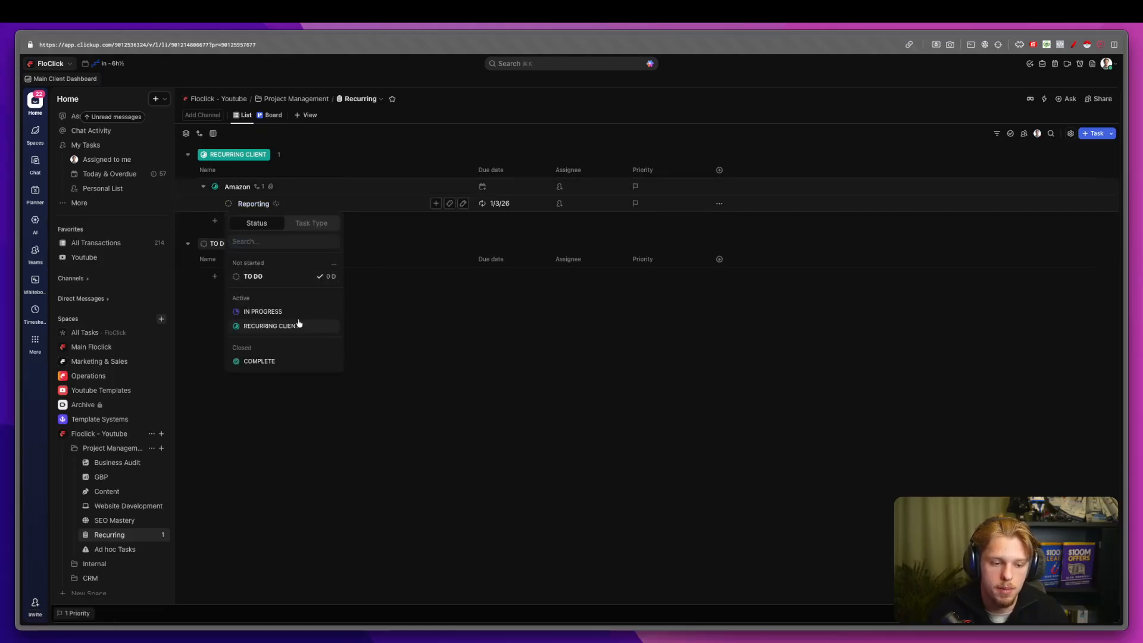
click(291, 361)
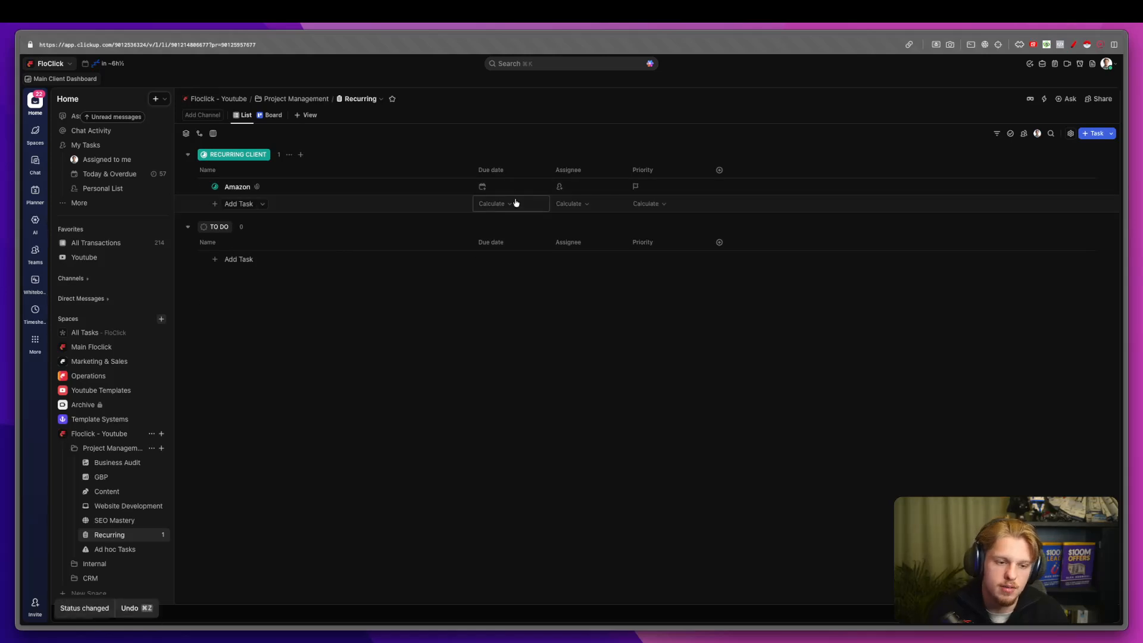
Open the Amazon task and examine its closed subtasks for finished Reporting entries, then return to the Recurring list.
click(231, 187)
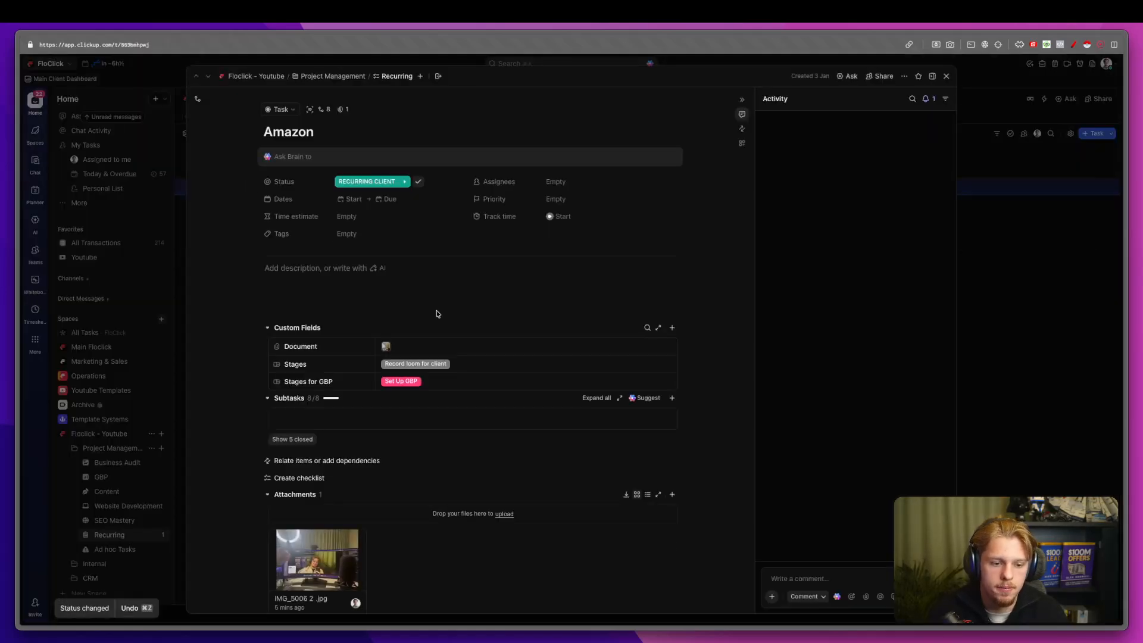
click(301, 409)
scroll(448, 381, down, 1)
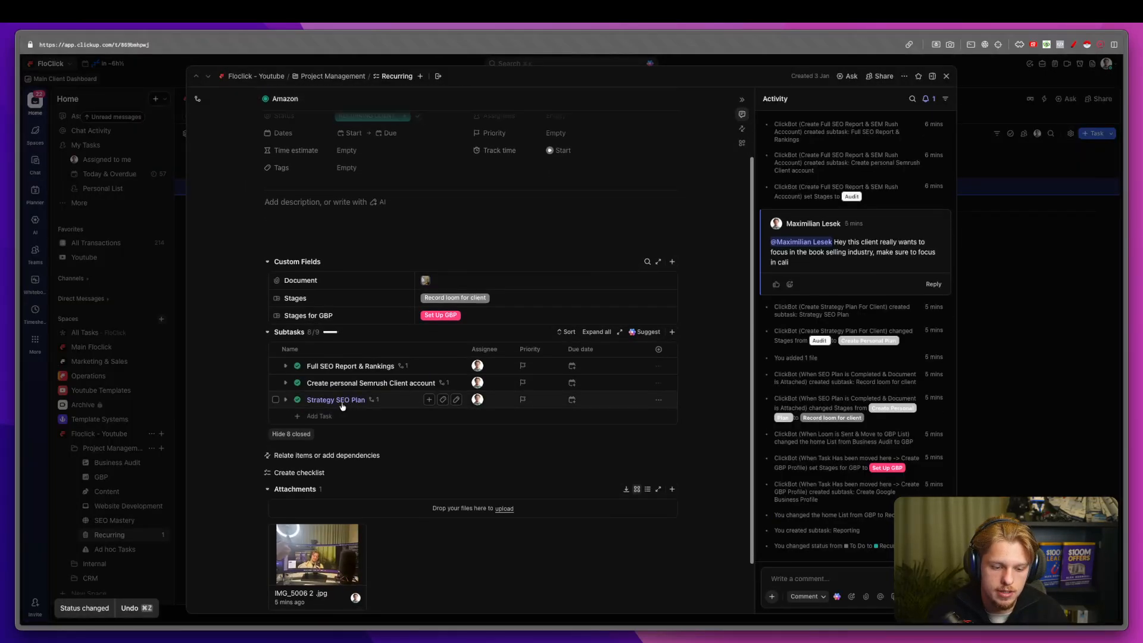
click(294, 435)
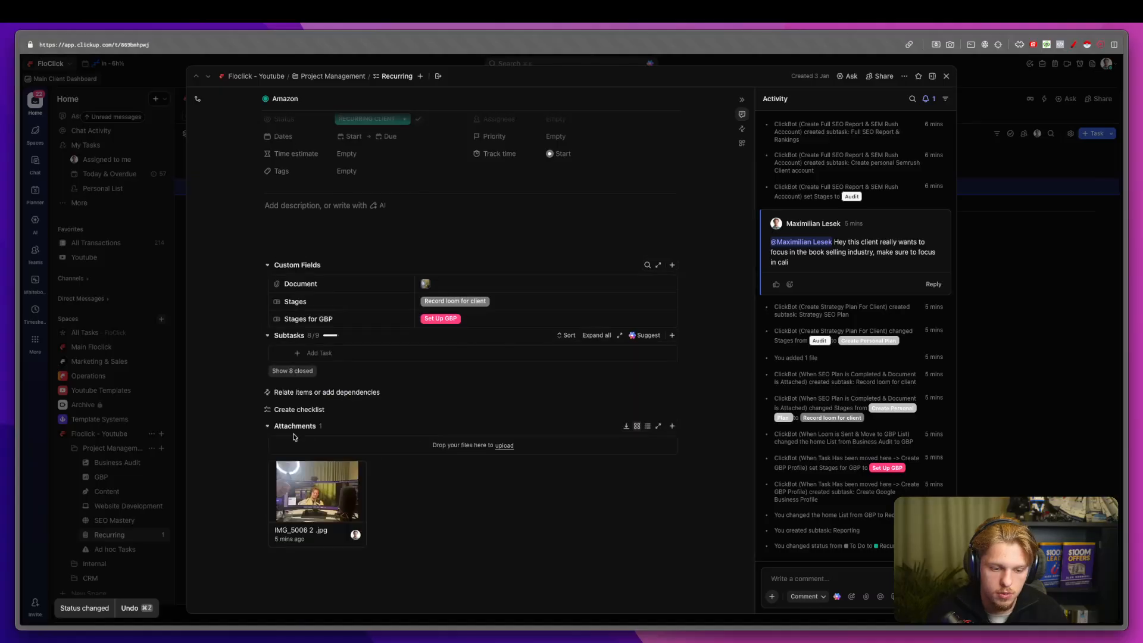
click(285, 371)
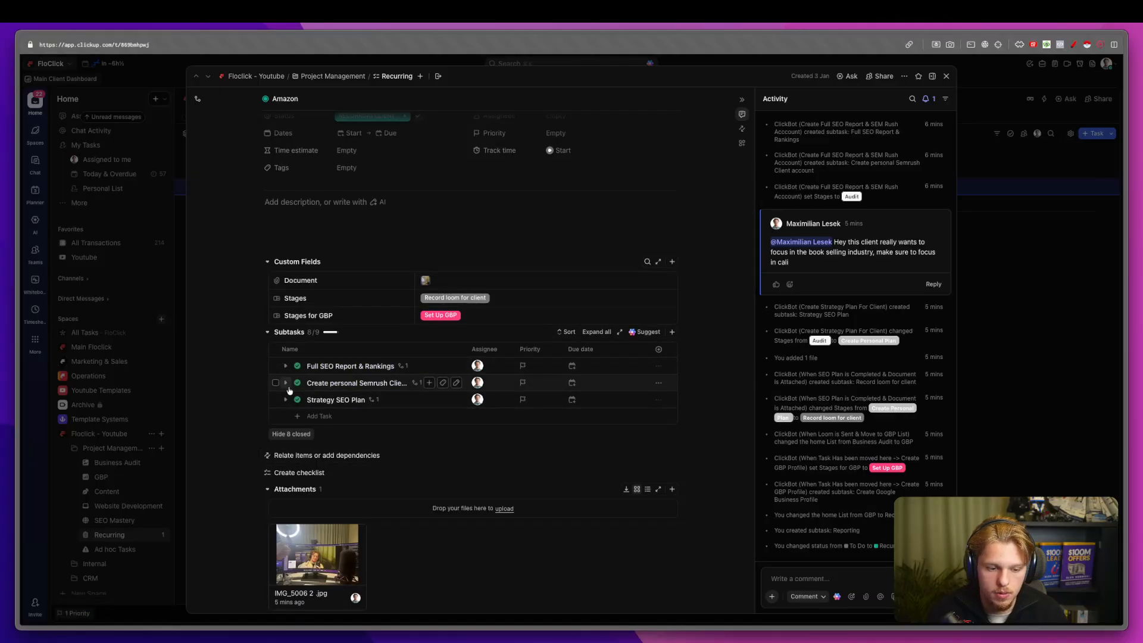
click(267, 332)
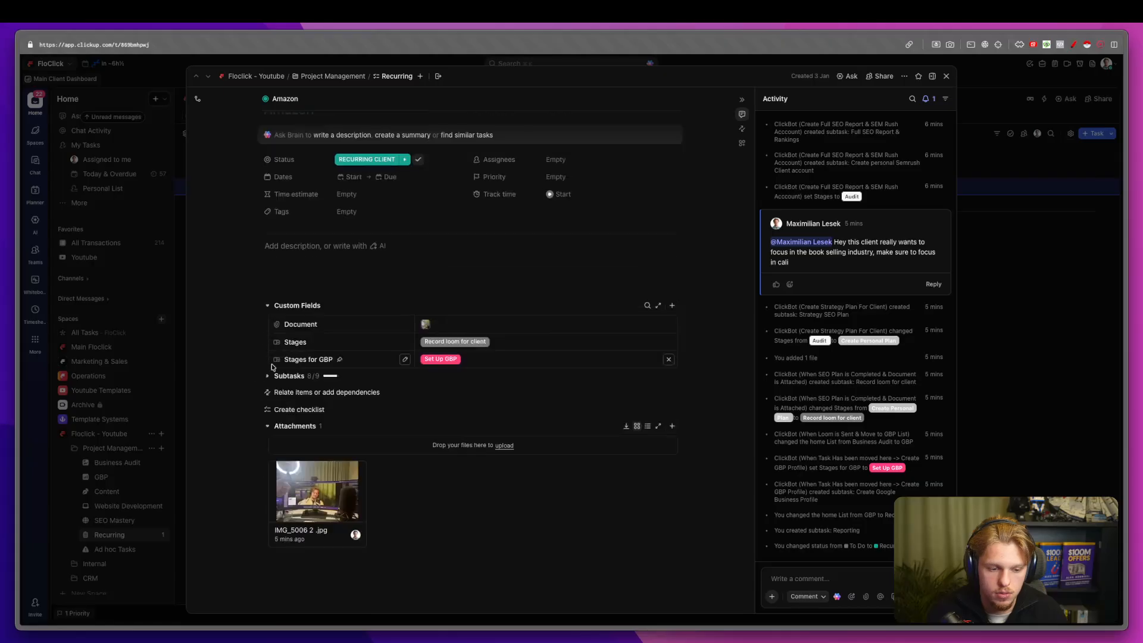
click(183, 390)
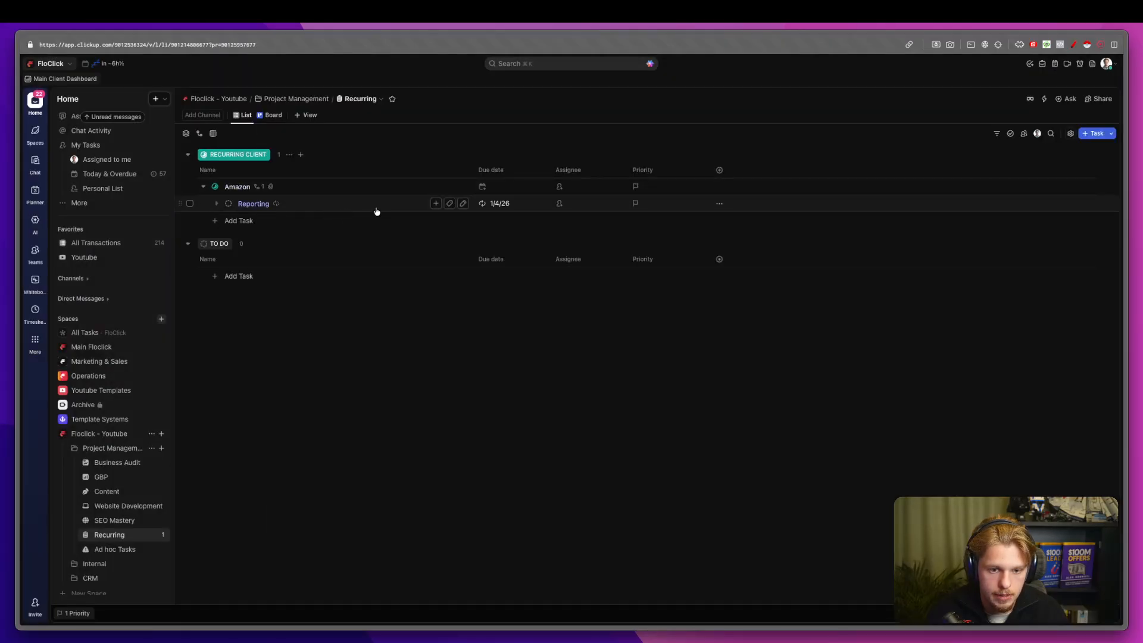
Set the Reporting subtask's status to RECURRING CLIENT.
click(229, 204)
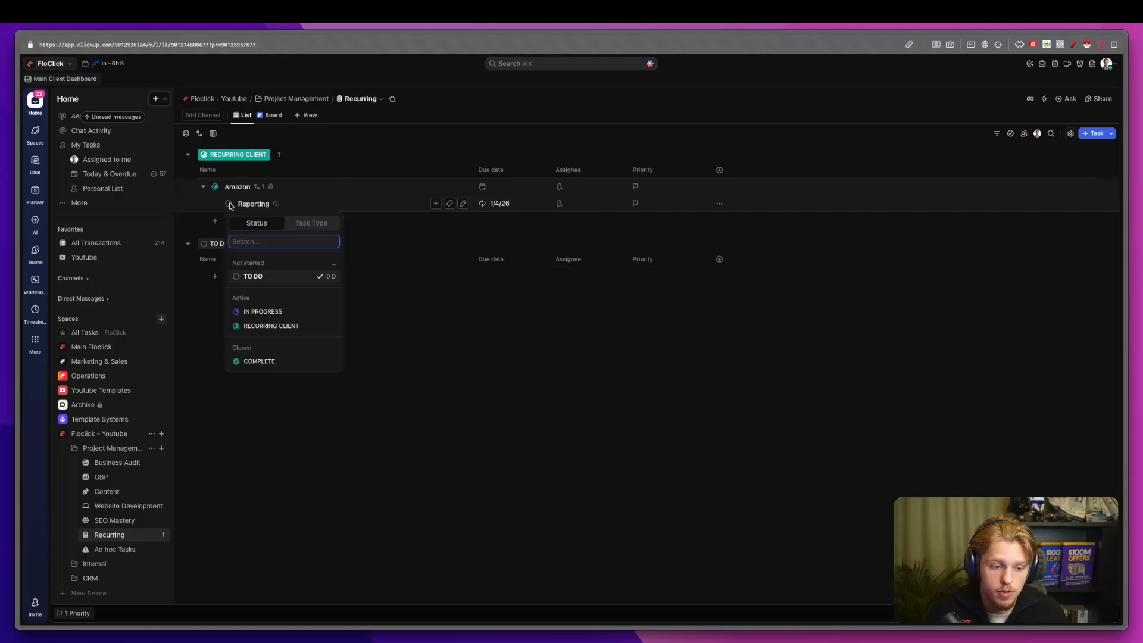
click(277, 327)
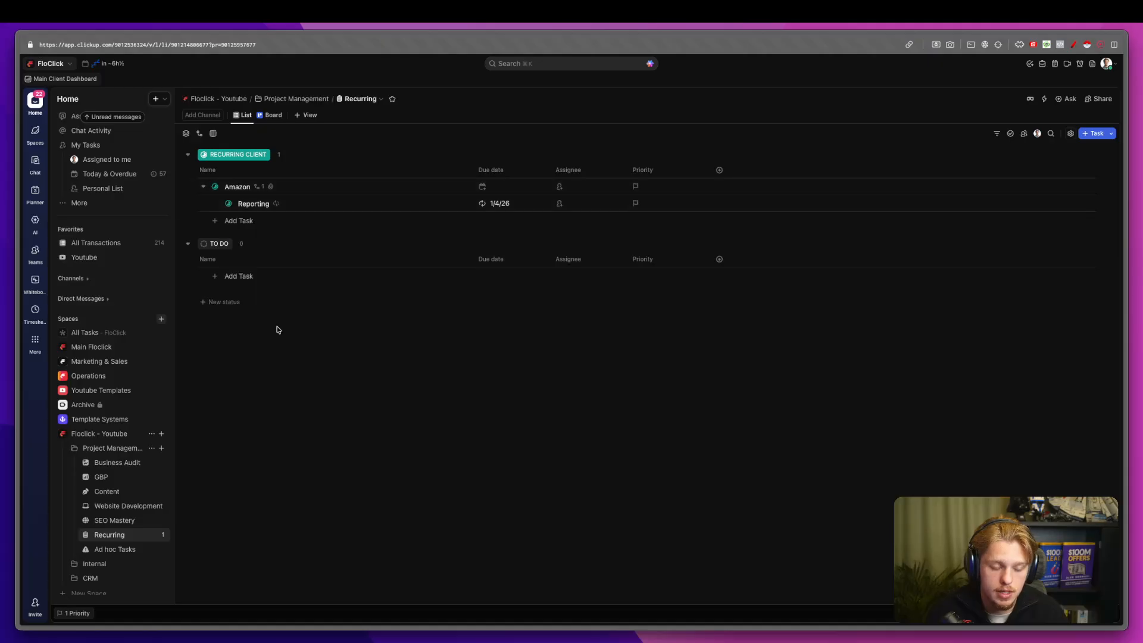
Edit the Recurring list's statuses and rename the Closed status to DO NOT USE.
click(228, 204)
click(333, 264)
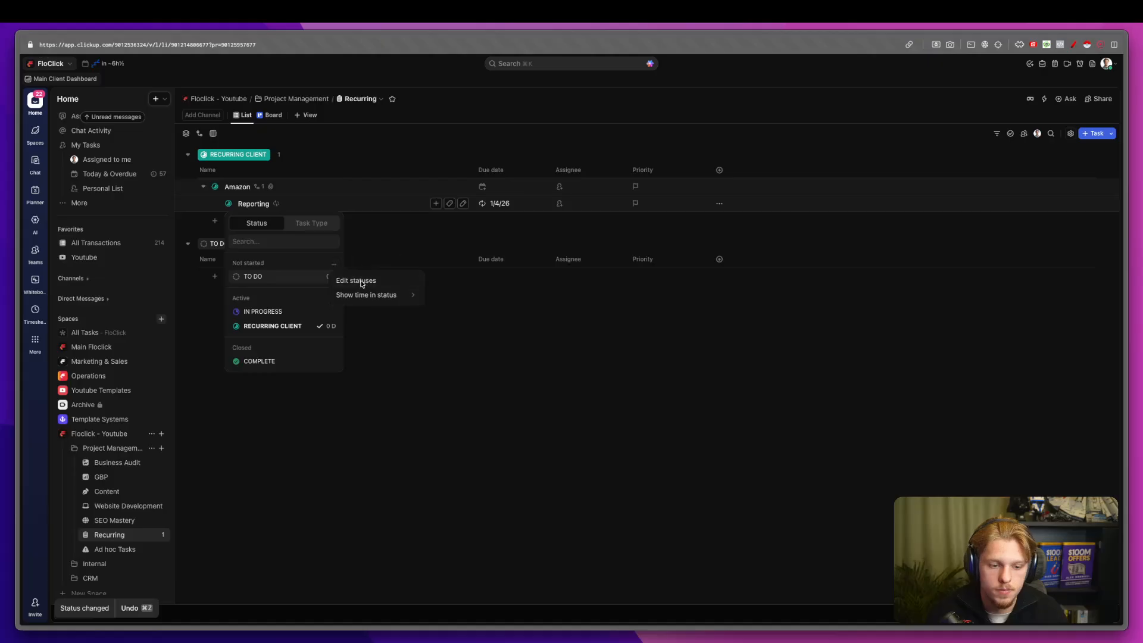
click(359, 280)
double_click(596, 309)
text(DO NOT USE)
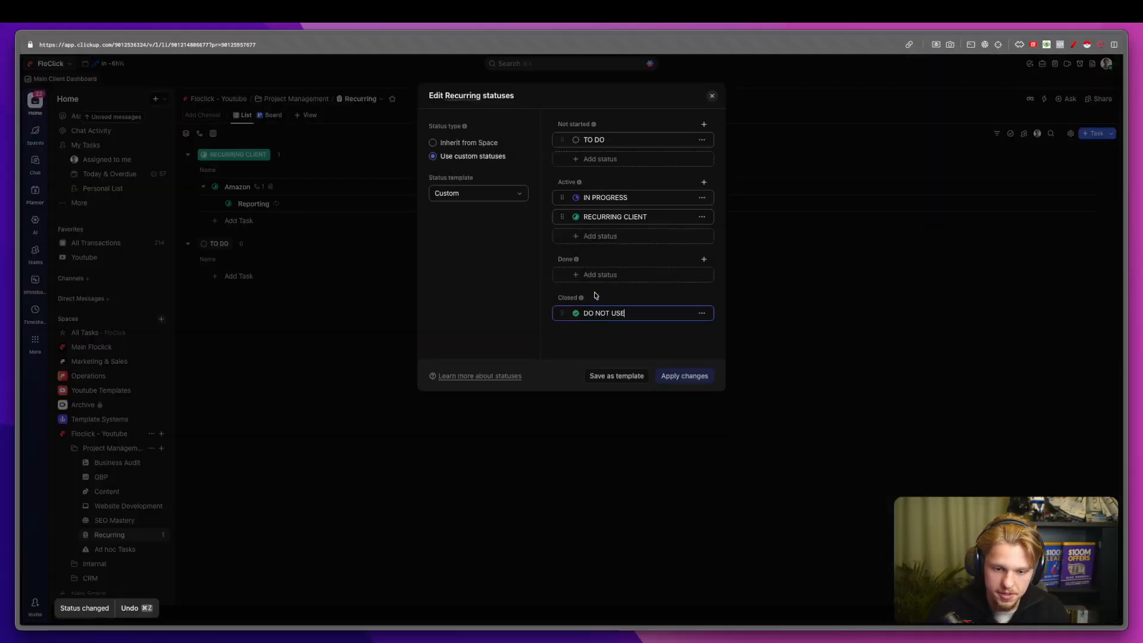
Add a teal COMPLETED status to the Done group, recolor RECURRING CLIENT light blue, and apply the status changes.
click(594, 279)
text(CPM)
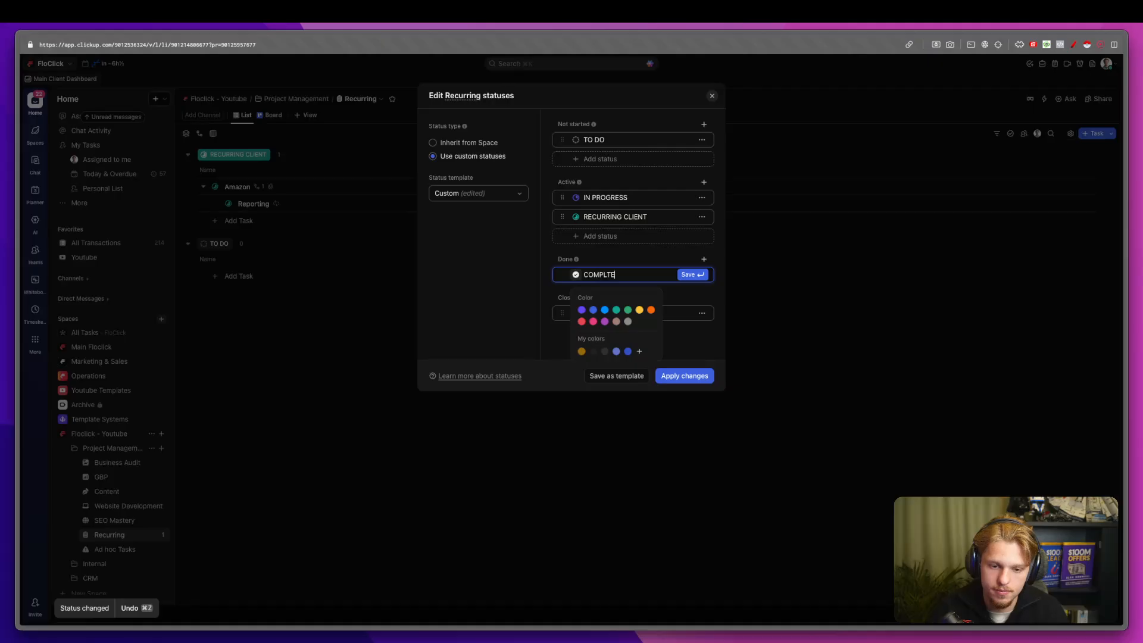
key(BackSpace)
text(ETED)
click(618, 310)
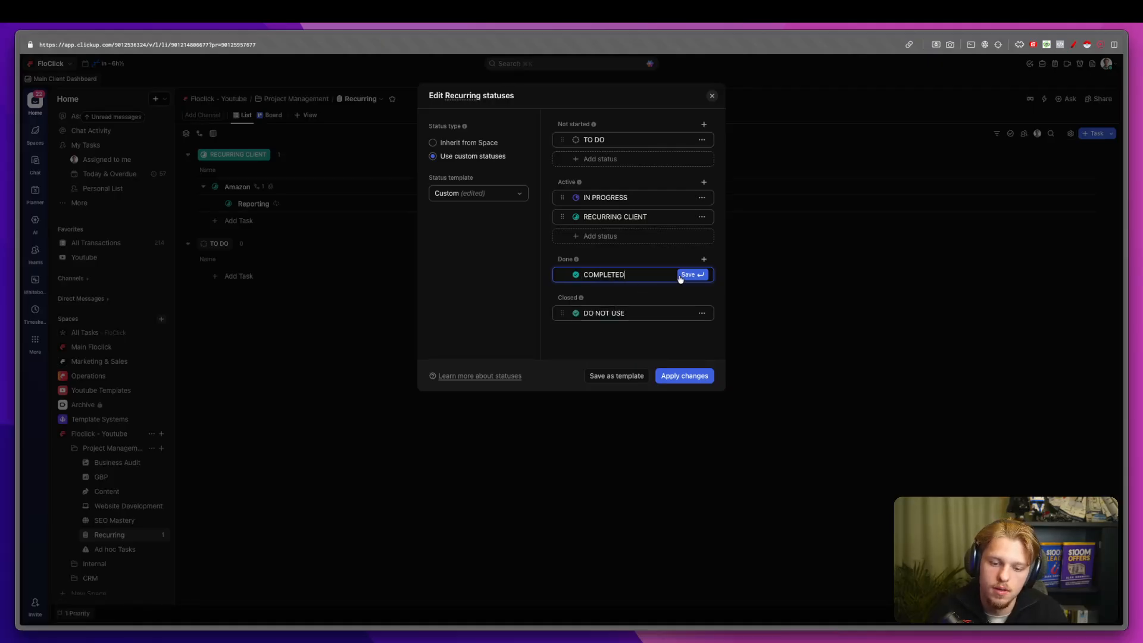
click(576, 217)
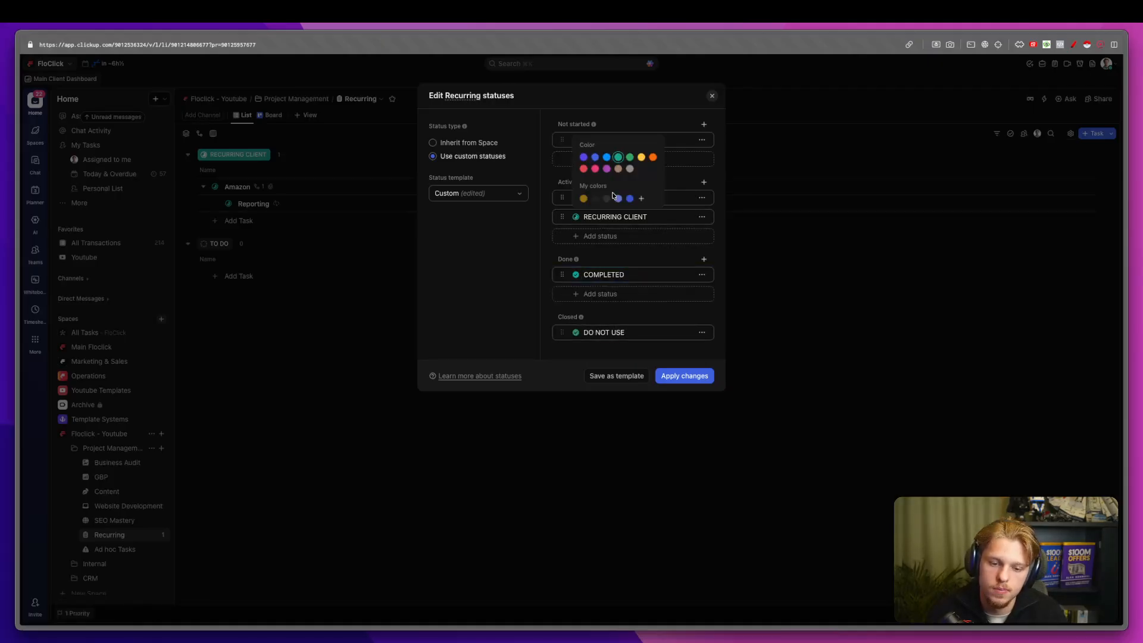
click(606, 157)
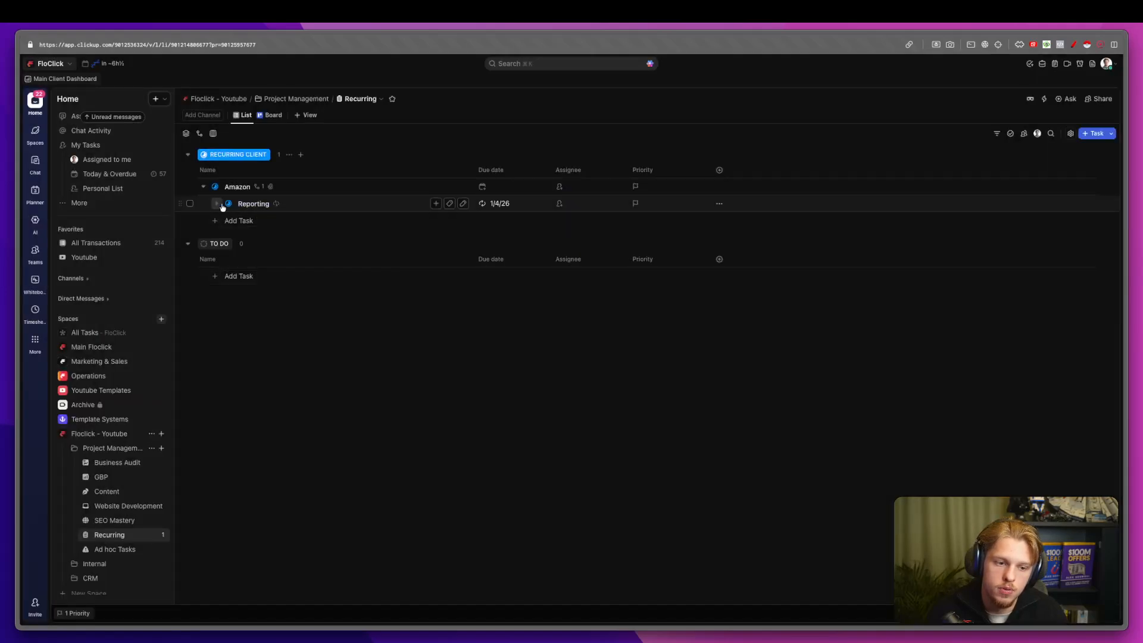
Set the Reporting subtask's status to COMPLETED and check its due date to test the recurrence.
click(228, 204)
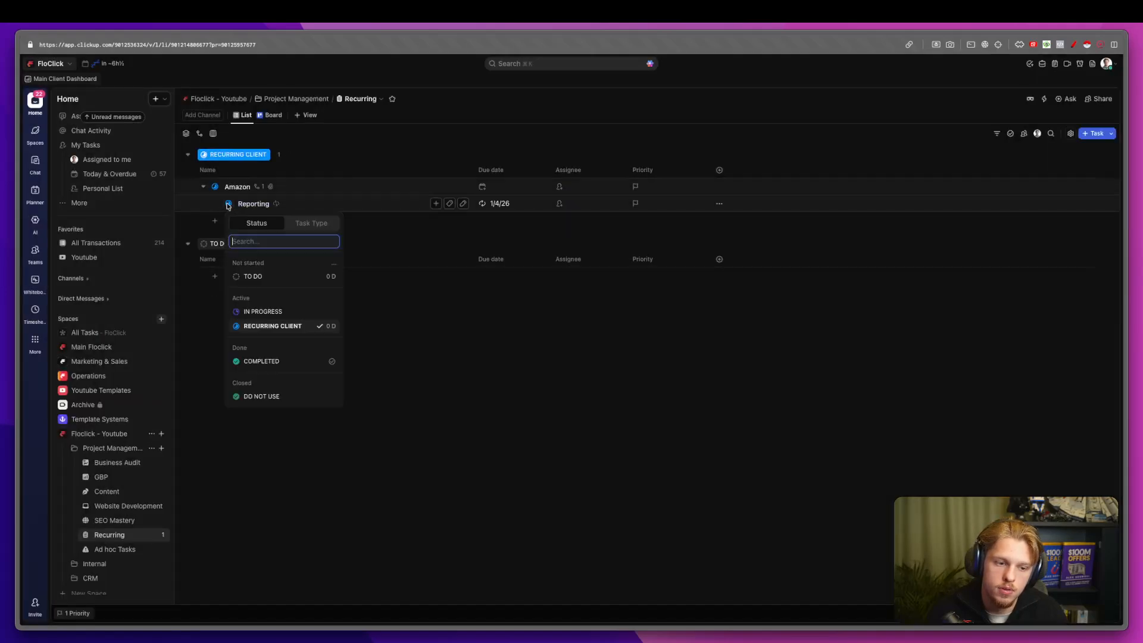
click(278, 361)
click(504, 202)
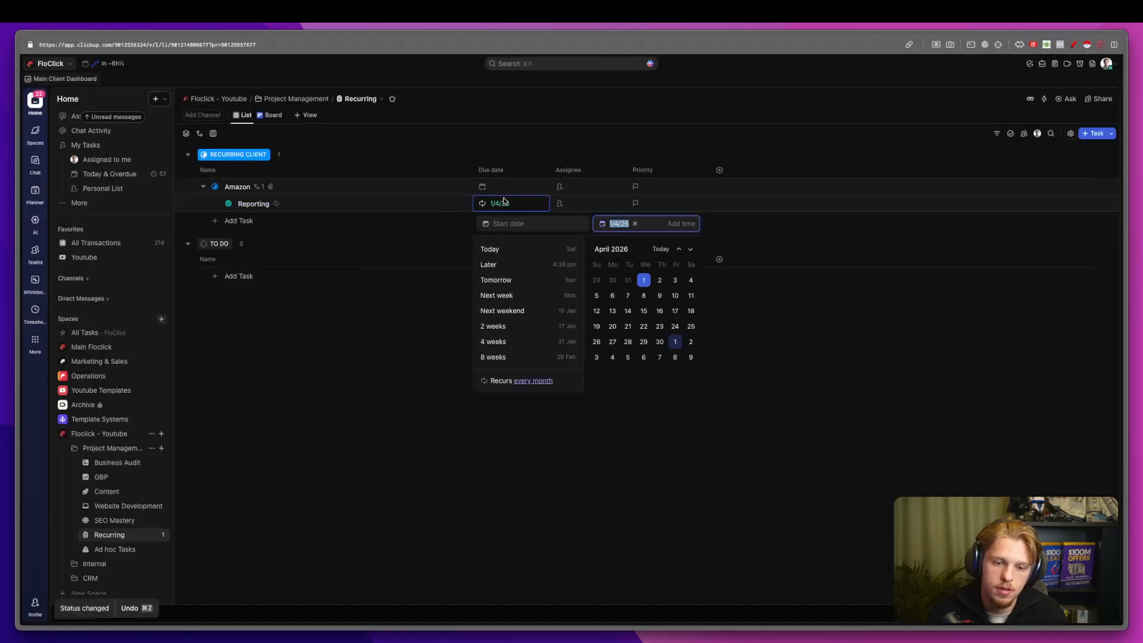
click(503, 202)
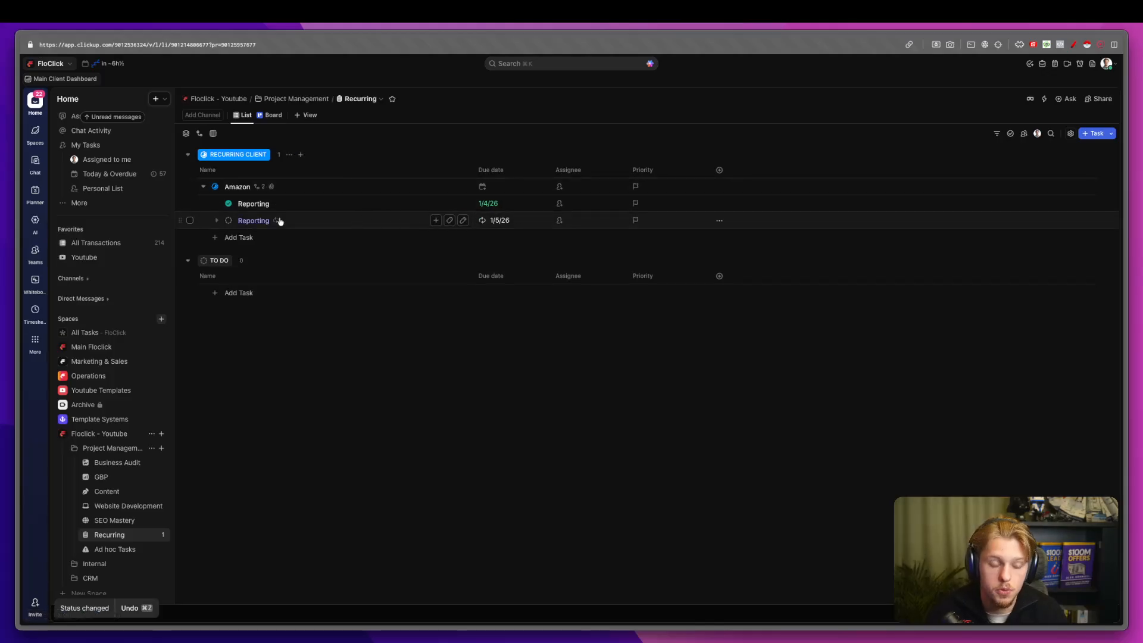
Delete the second, recurring Reporting subtask under the Amazon task.
click(190, 220)
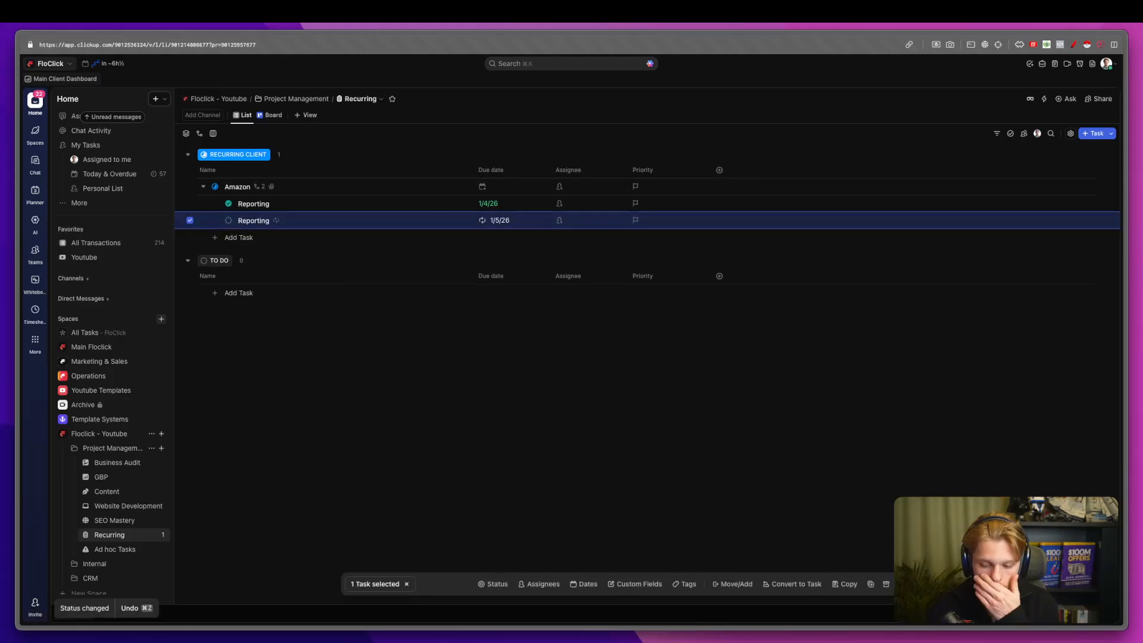
click(885, 584)
Set up a Monthly recurrence on the remaining Reporting subtask, triggered on status change: Complete.
click(506, 203)
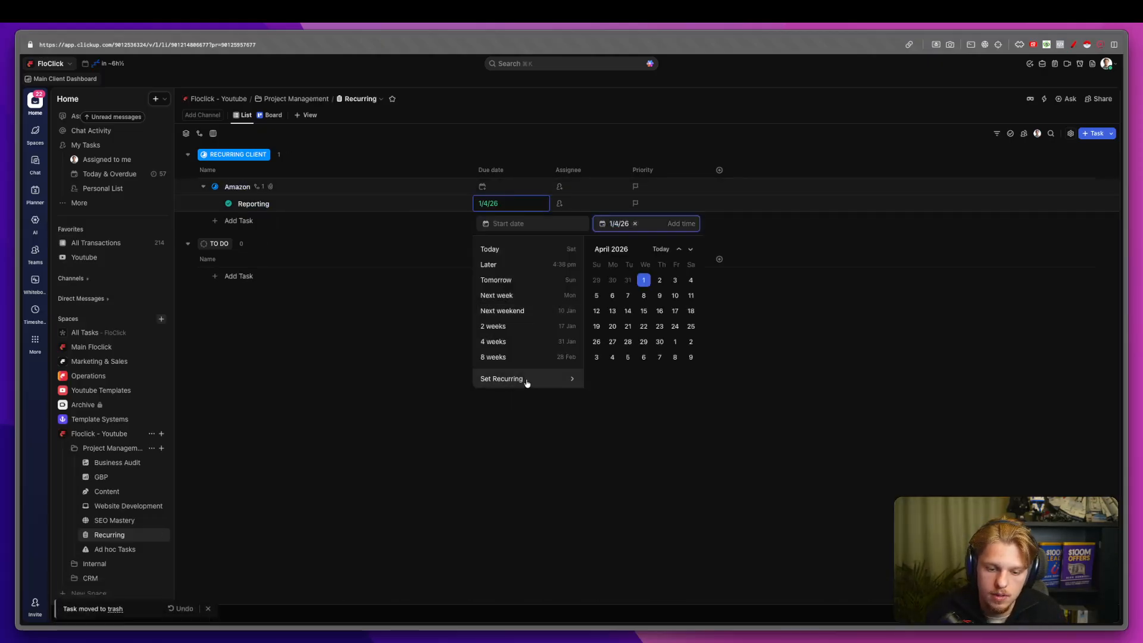
click(526, 379)
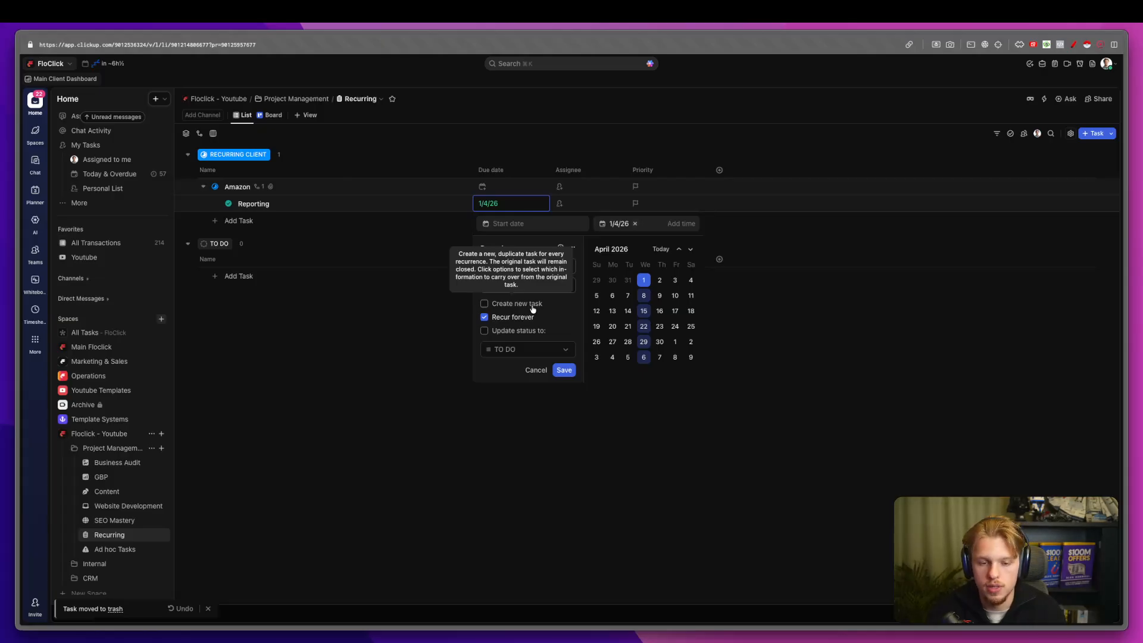
click(538, 286)
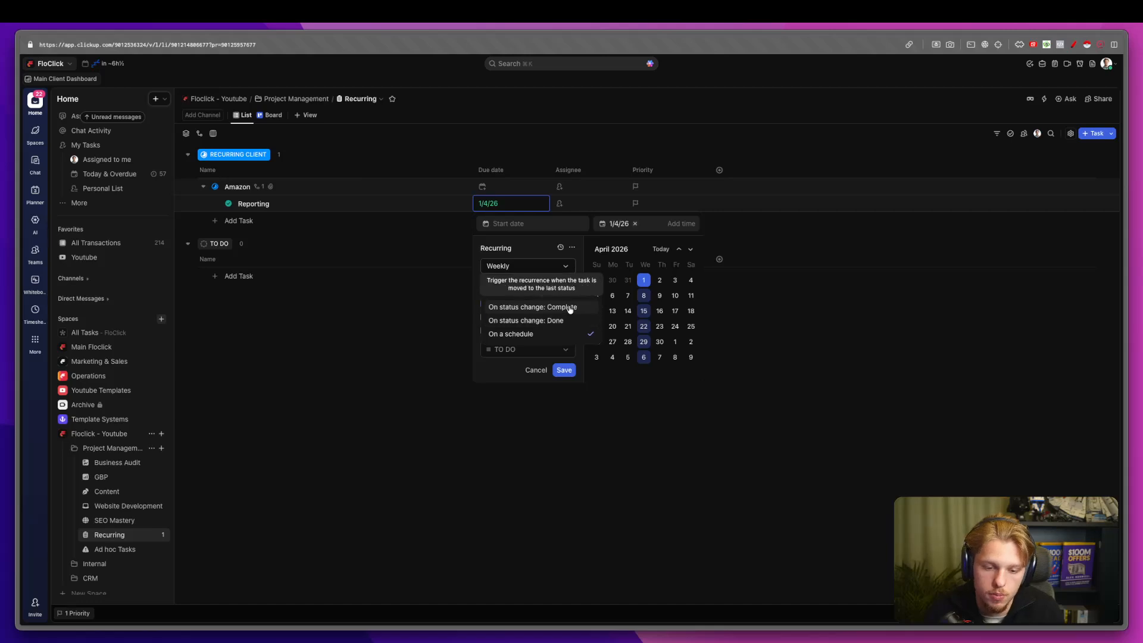
click(563, 308)
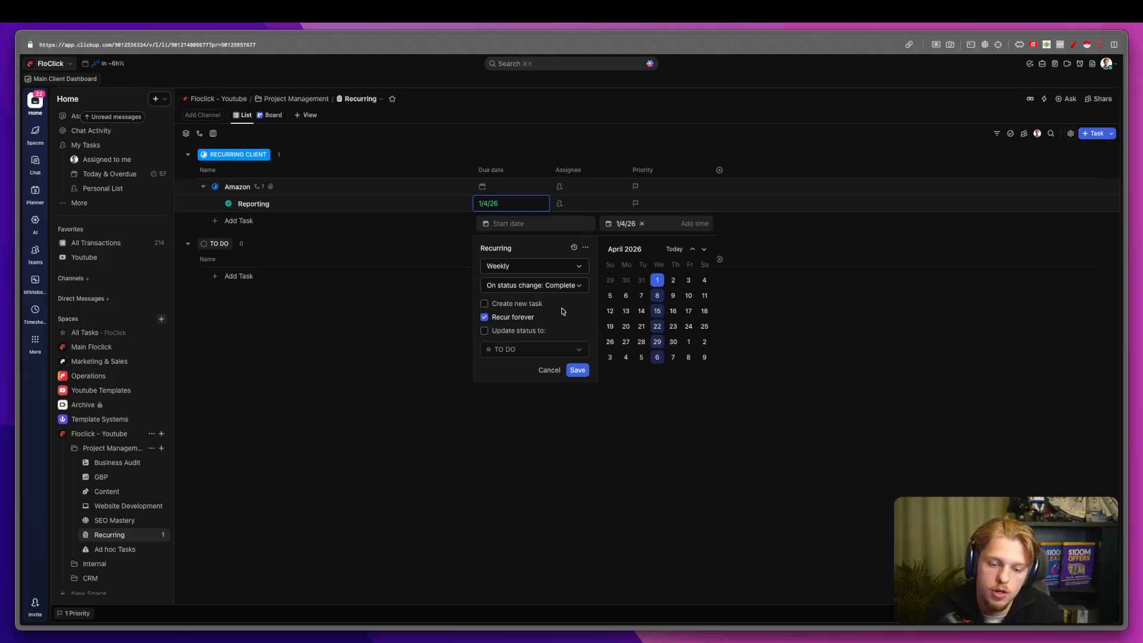
click(529, 267)
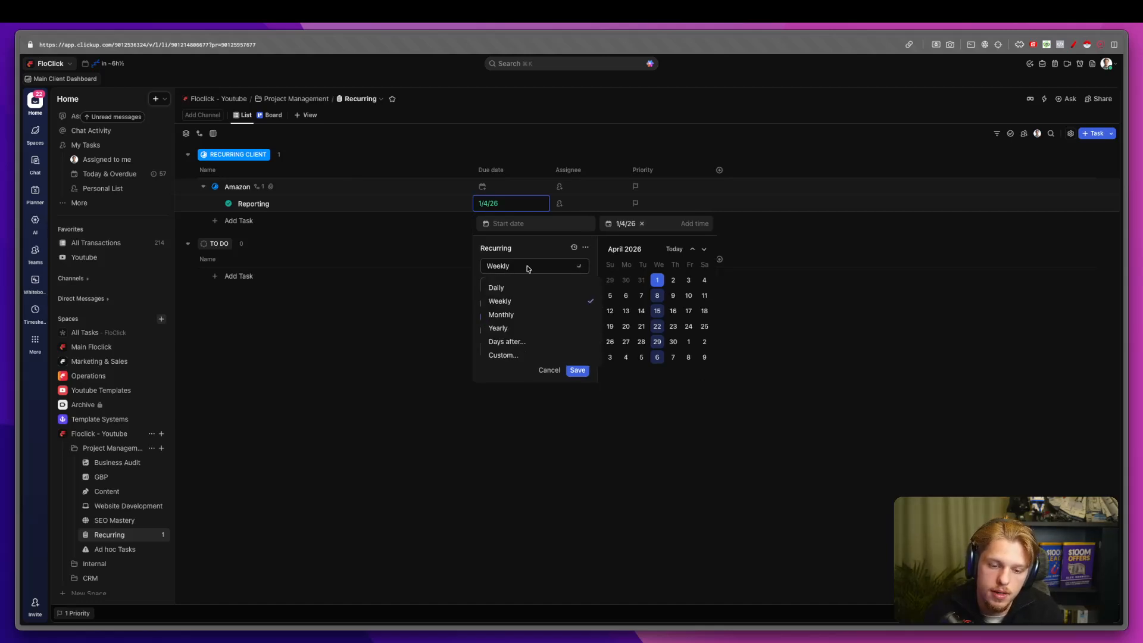
click(533, 314)
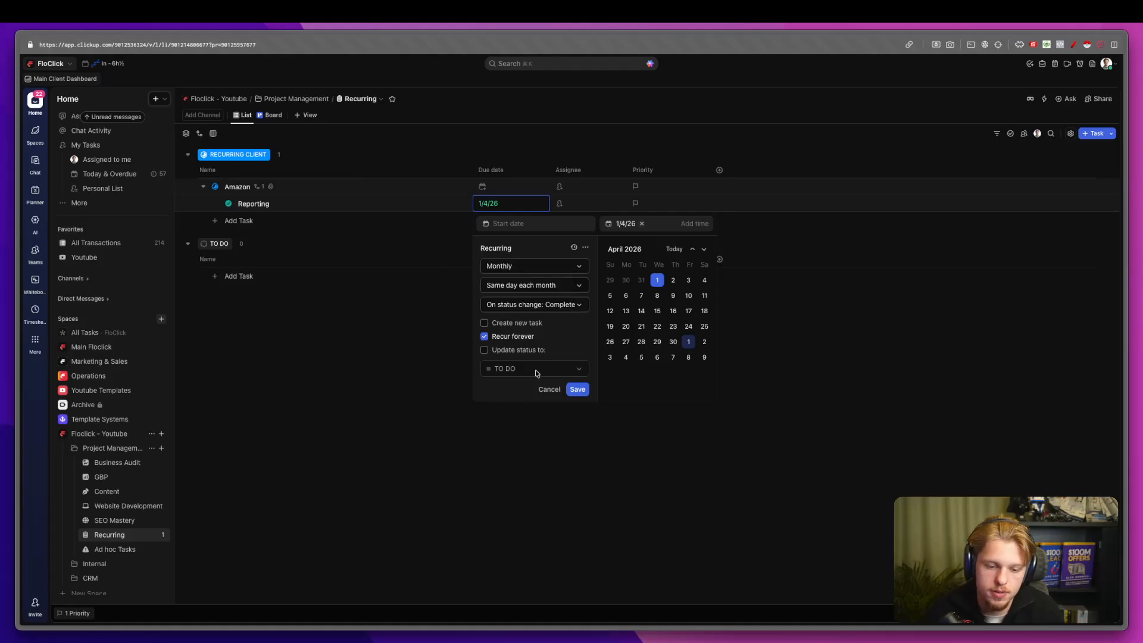
Review the Reporting recurrence's monthly-day and trigger choices, change the trigger to On a schedule, and save the recurrence.
click(565, 305)
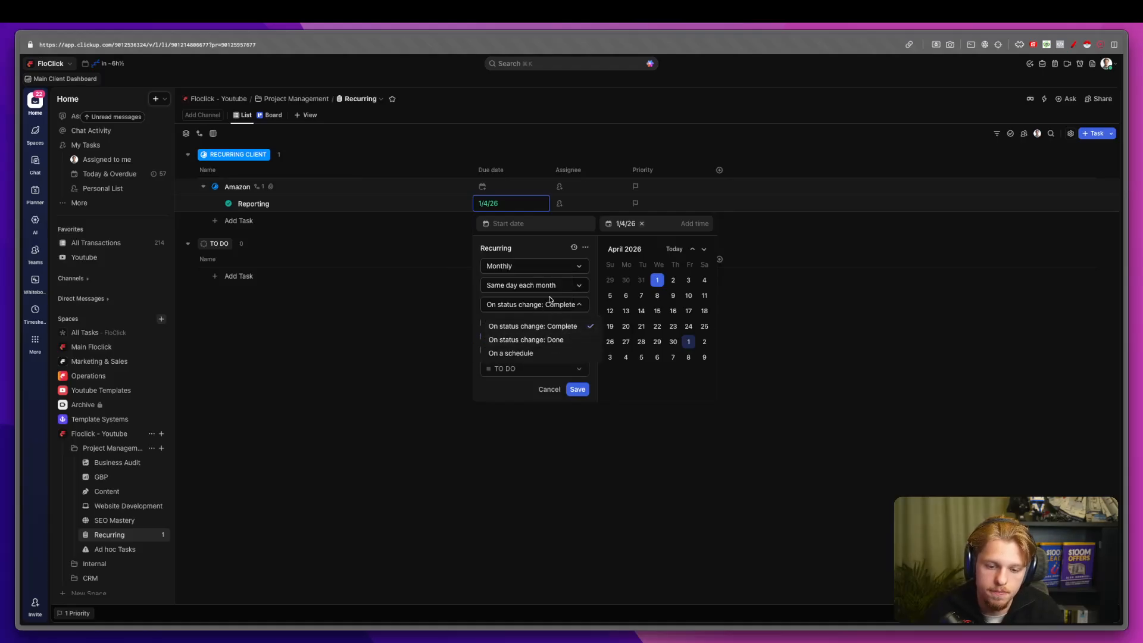
click(532, 307)
click(539, 292)
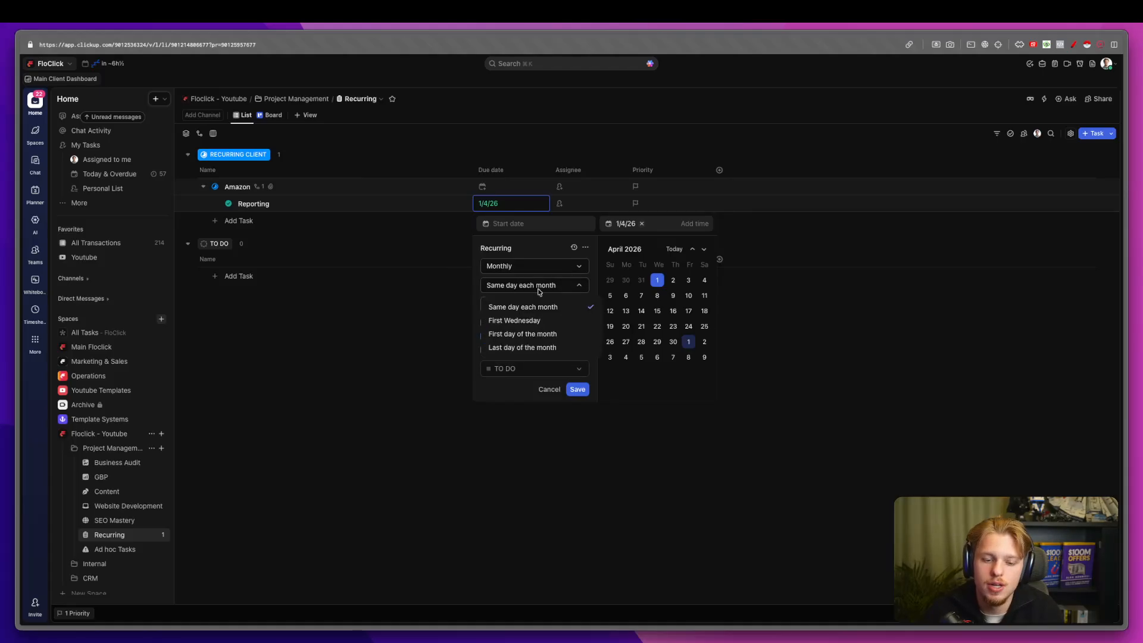
click(547, 280)
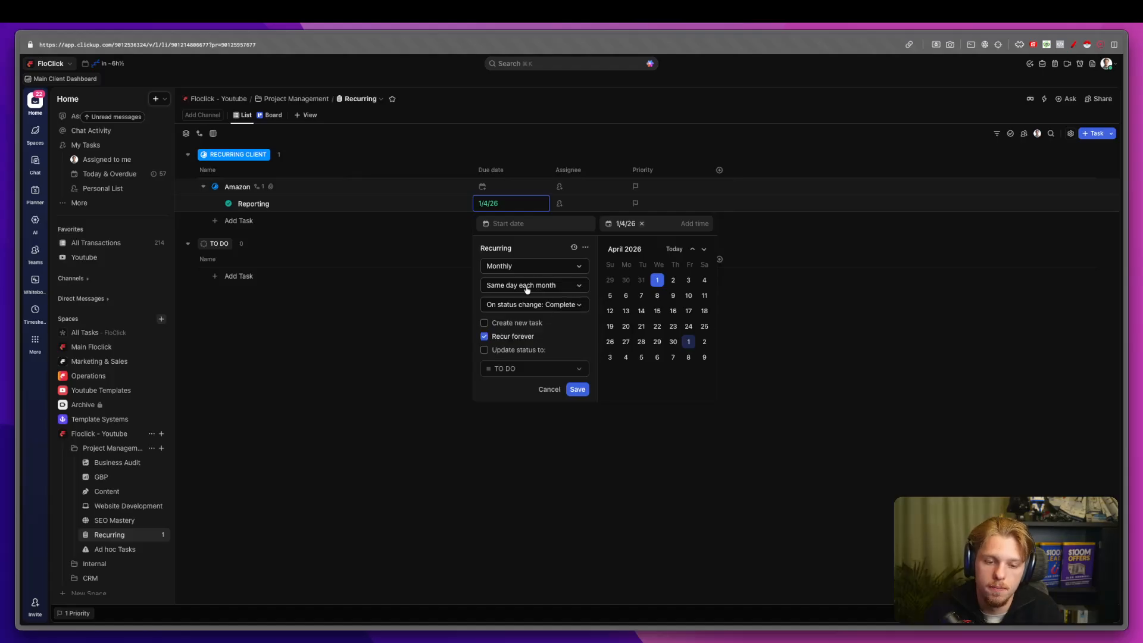
click(526, 287)
click(526, 287)
click(546, 304)
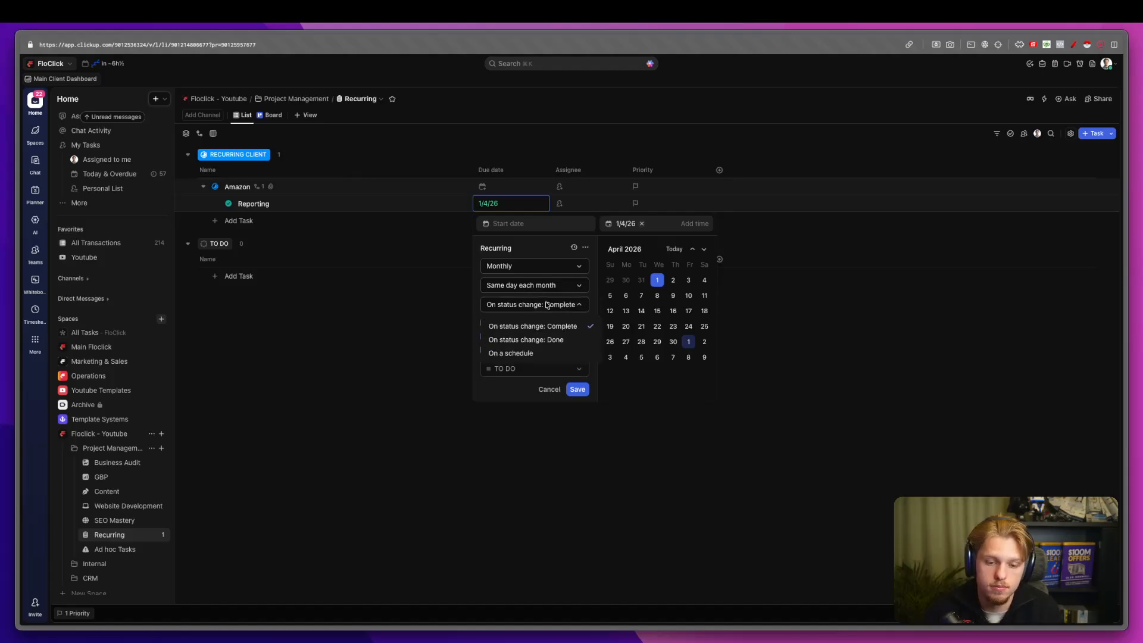
click(549, 354)
click(549, 305)
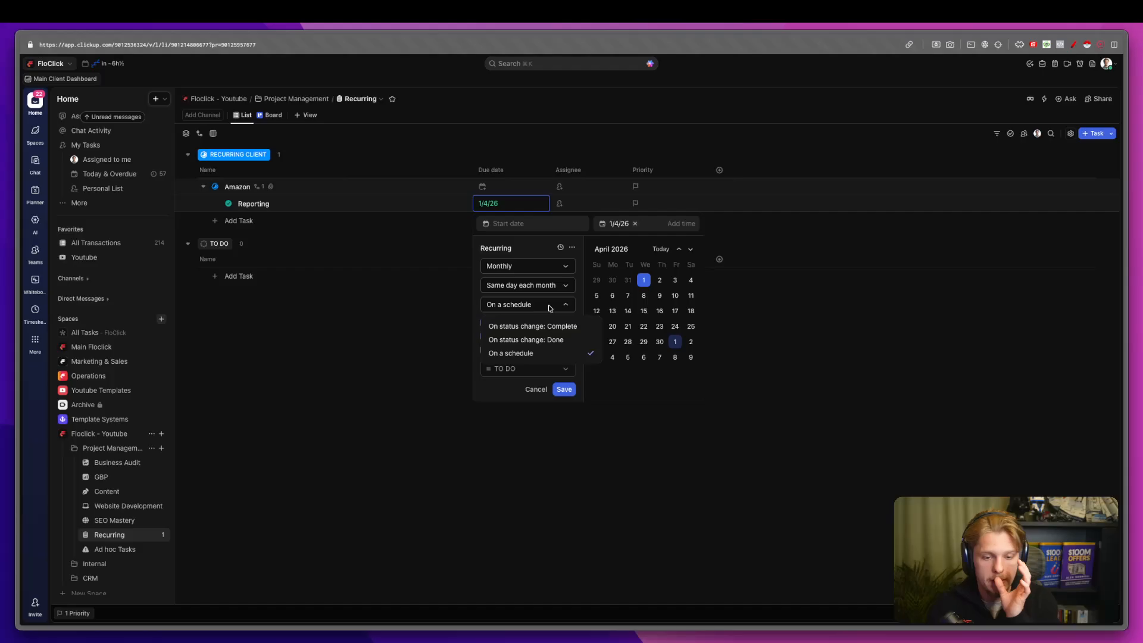
click(549, 305)
click(564, 389)
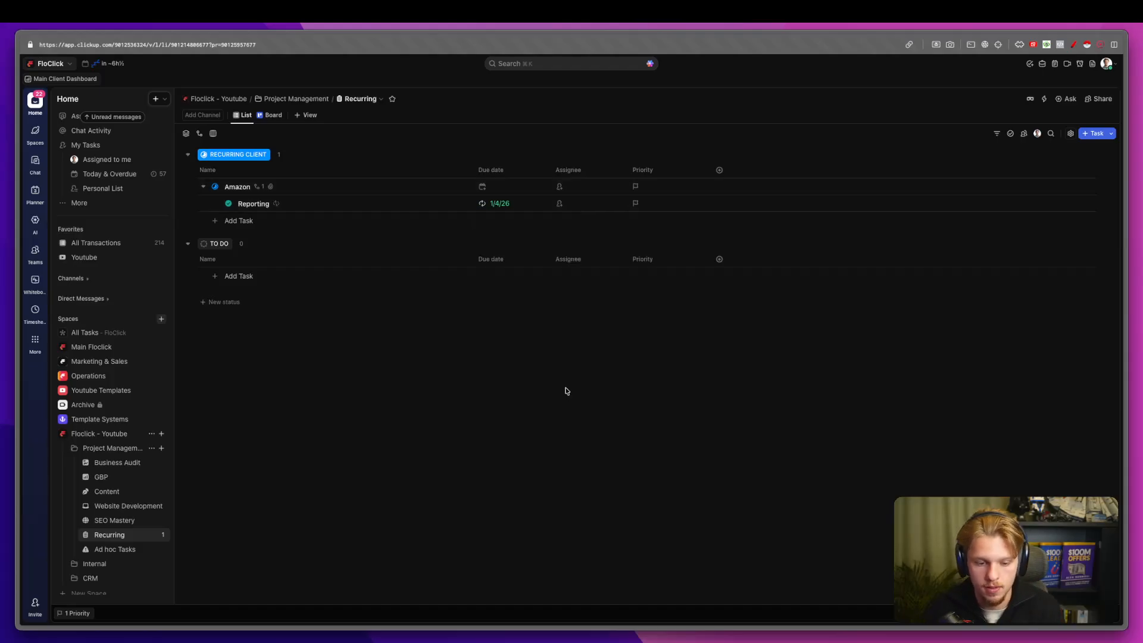
Set the Reporting subtask's due date to January 1, 2026.
click(523, 203)
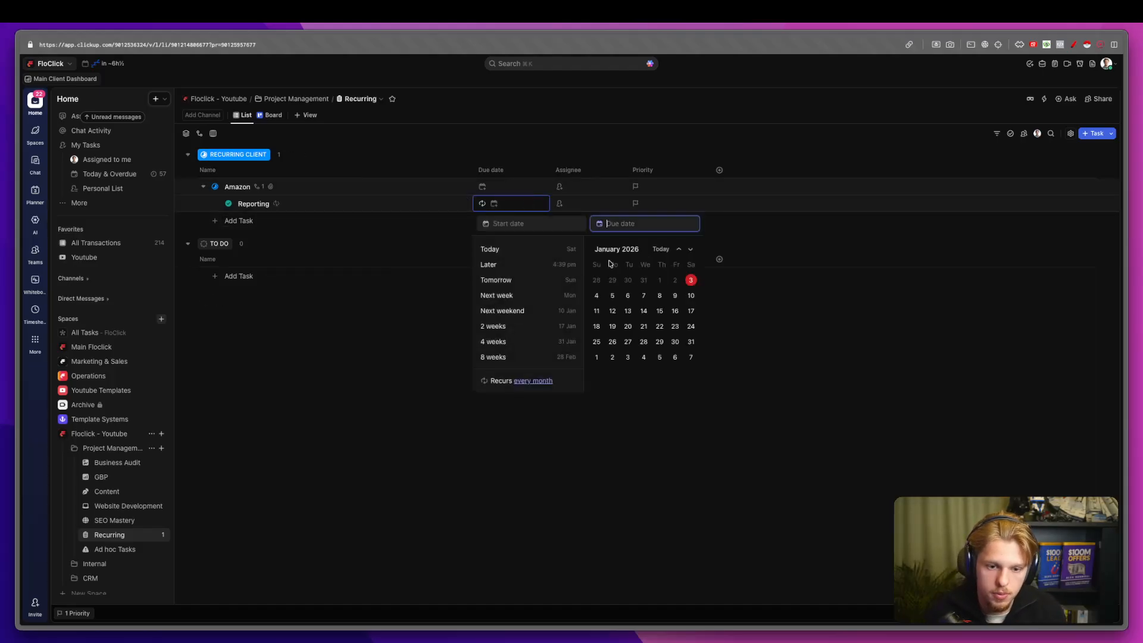
click(660, 280)
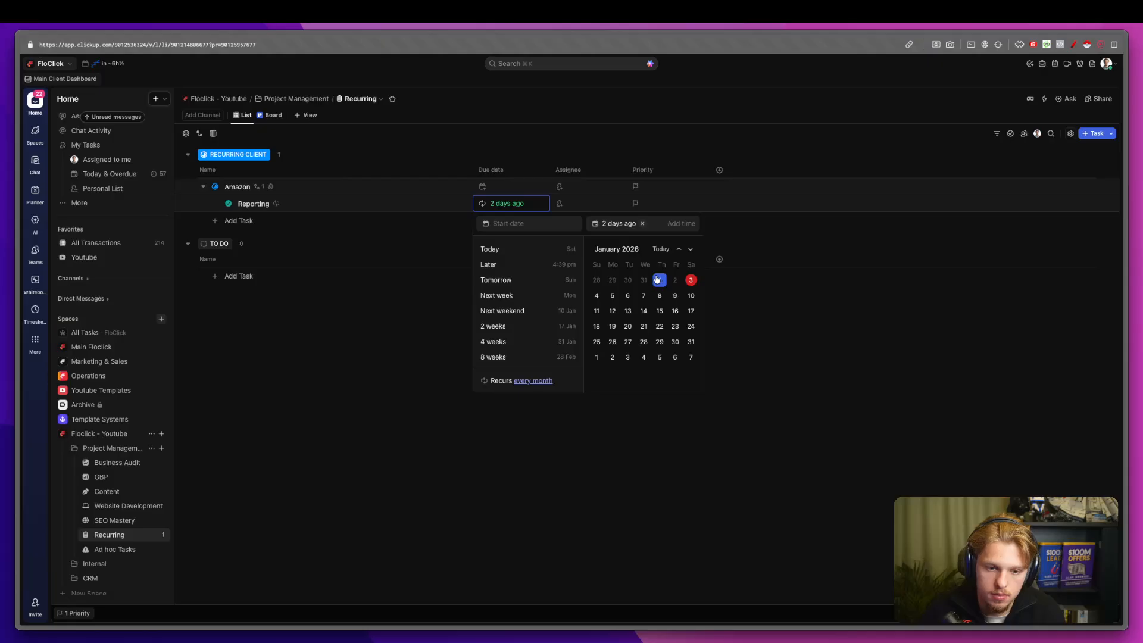
click(380, 303)
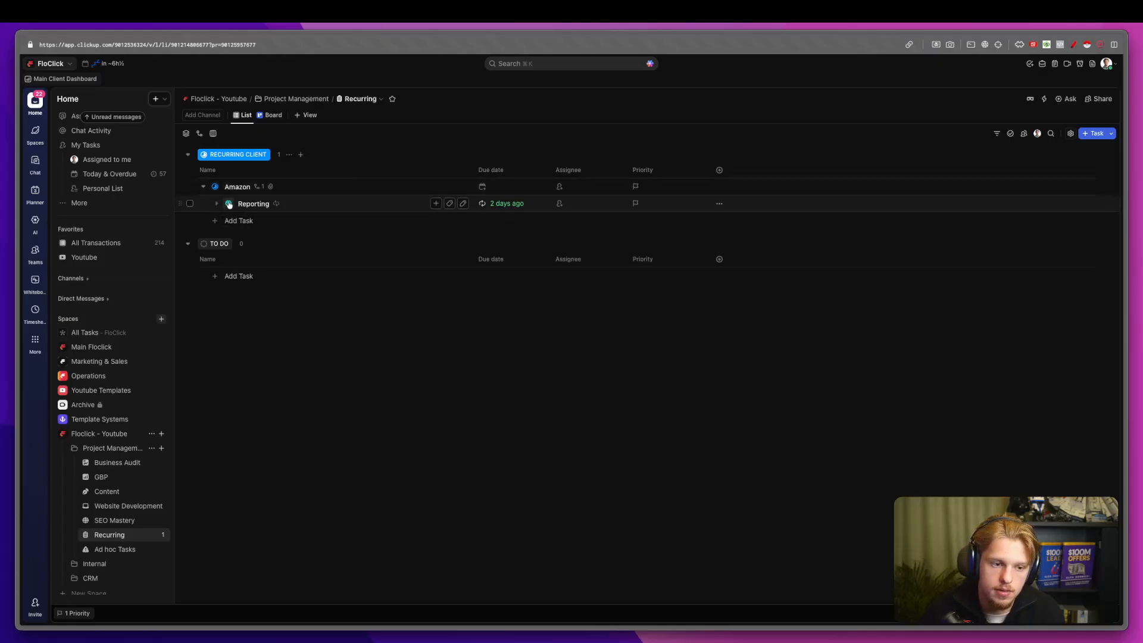
Check the Reporting subtask's status and due date, then examine the Amazon task's subtasks including the closed ones.
click(228, 203)
click(438, 353)
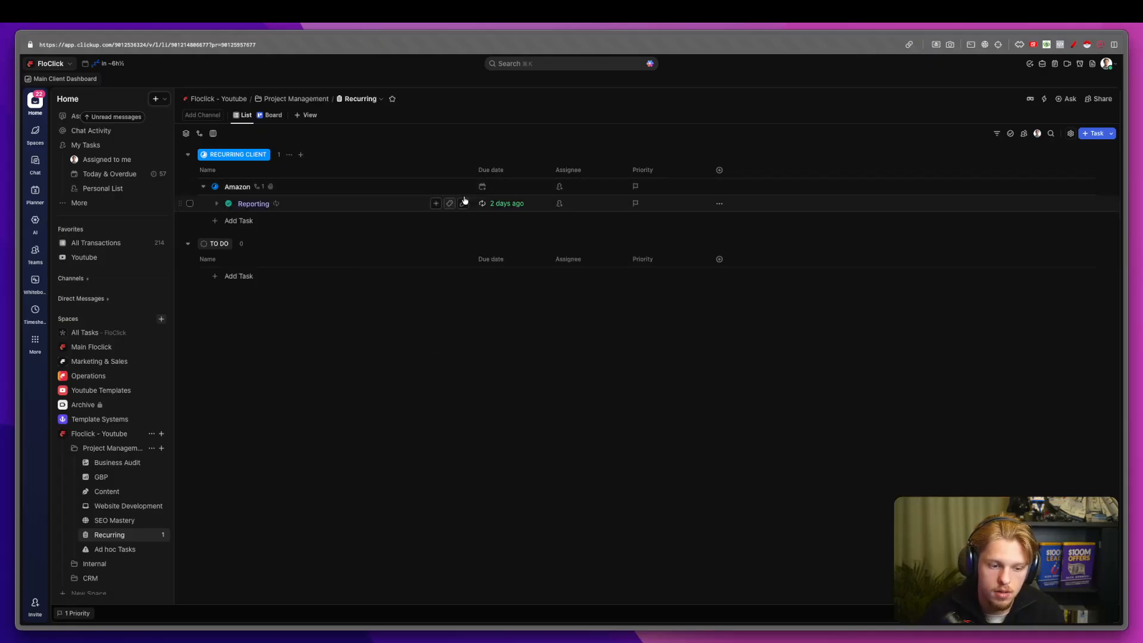
click(506, 203)
click(339, 304)
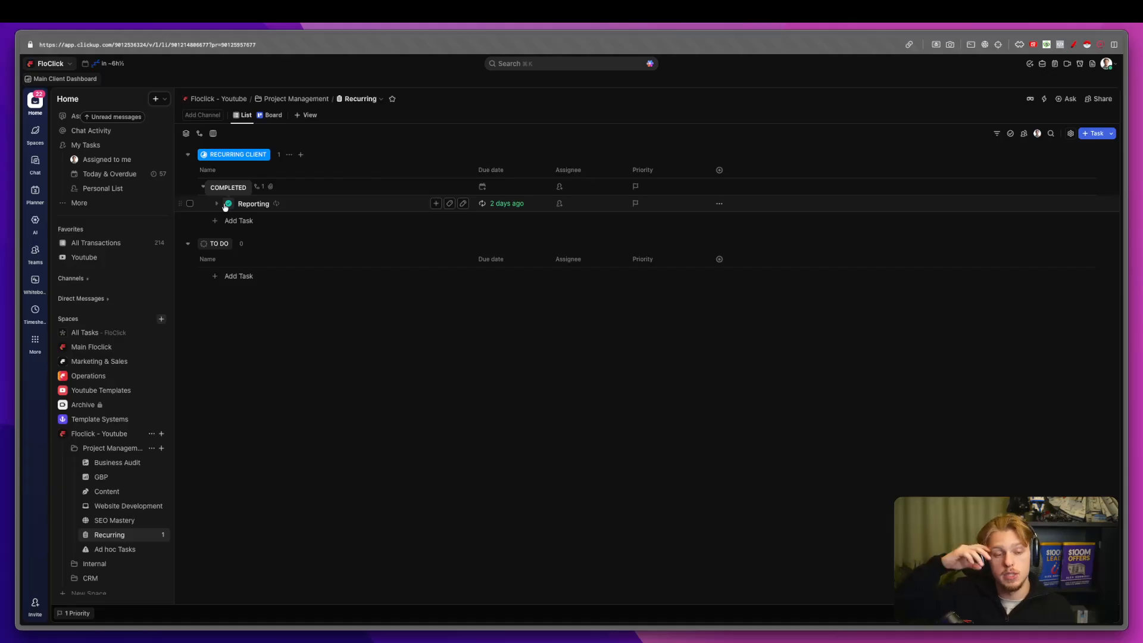
click(228, 187)
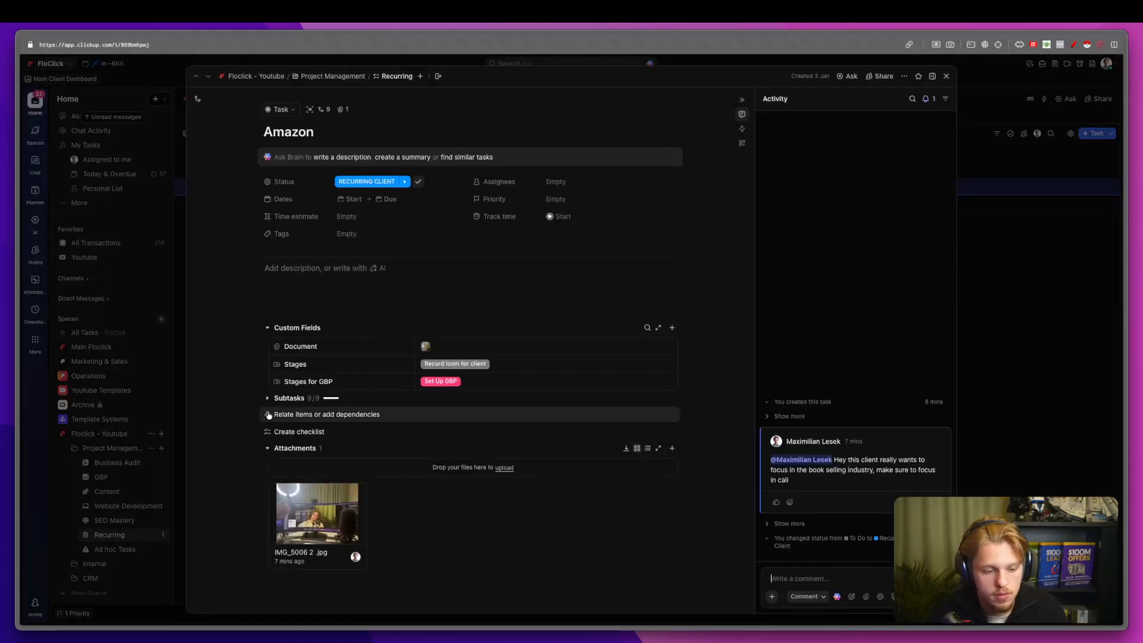
click(269, 399)
click(302, 437)
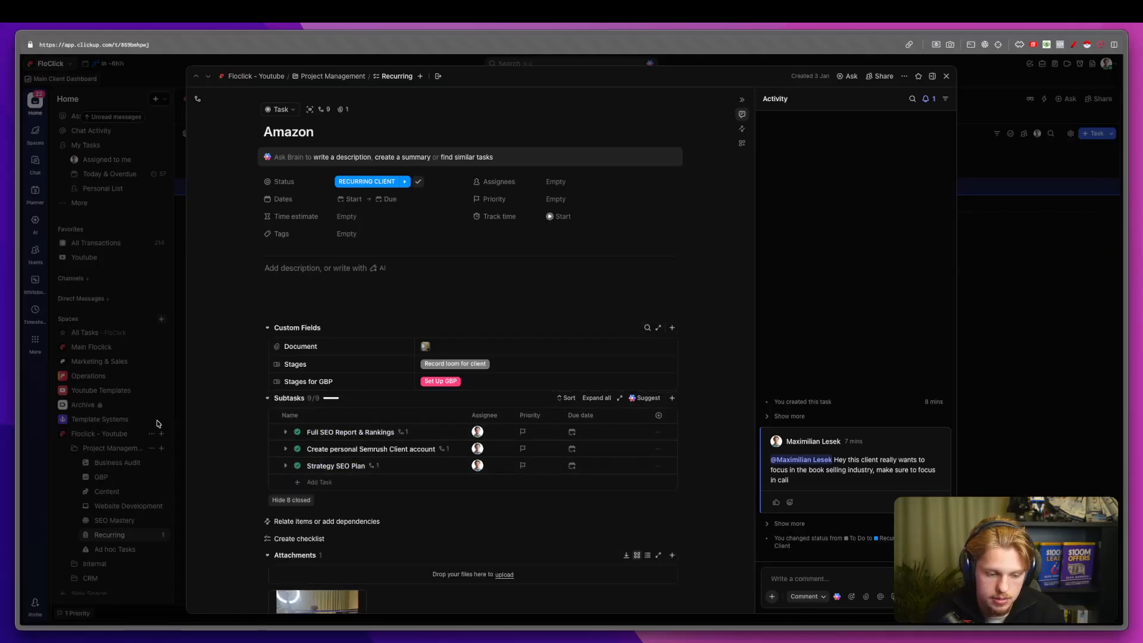
key(Escape)
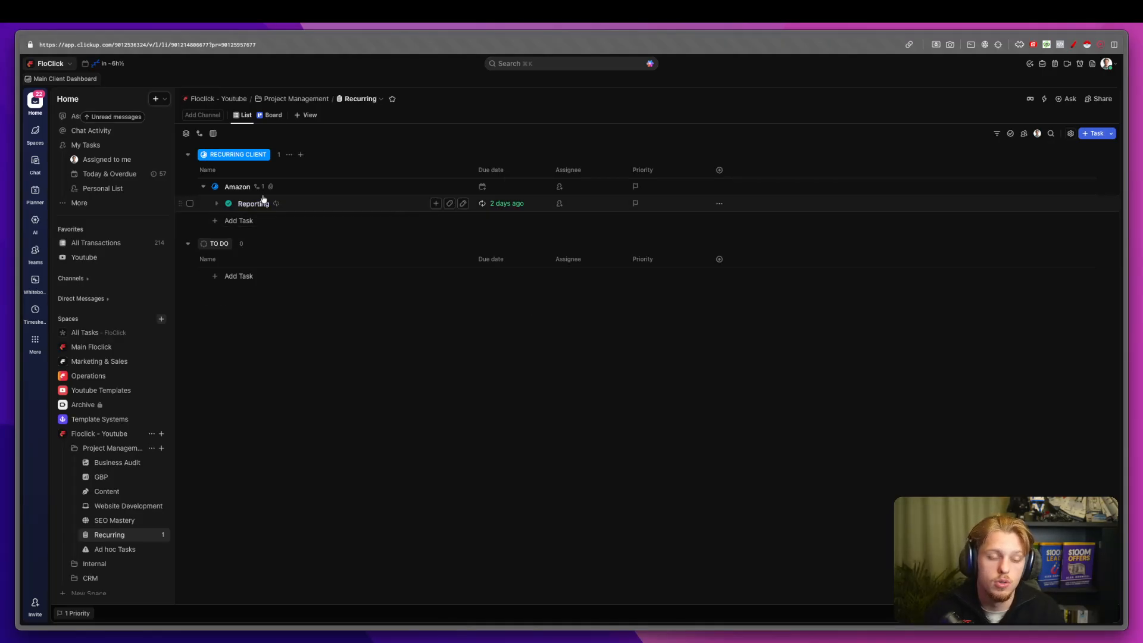
Change the Reporting subtask's recurrence trigger to On status change: Done and save it.
click(228, 204)
click(484, 246)
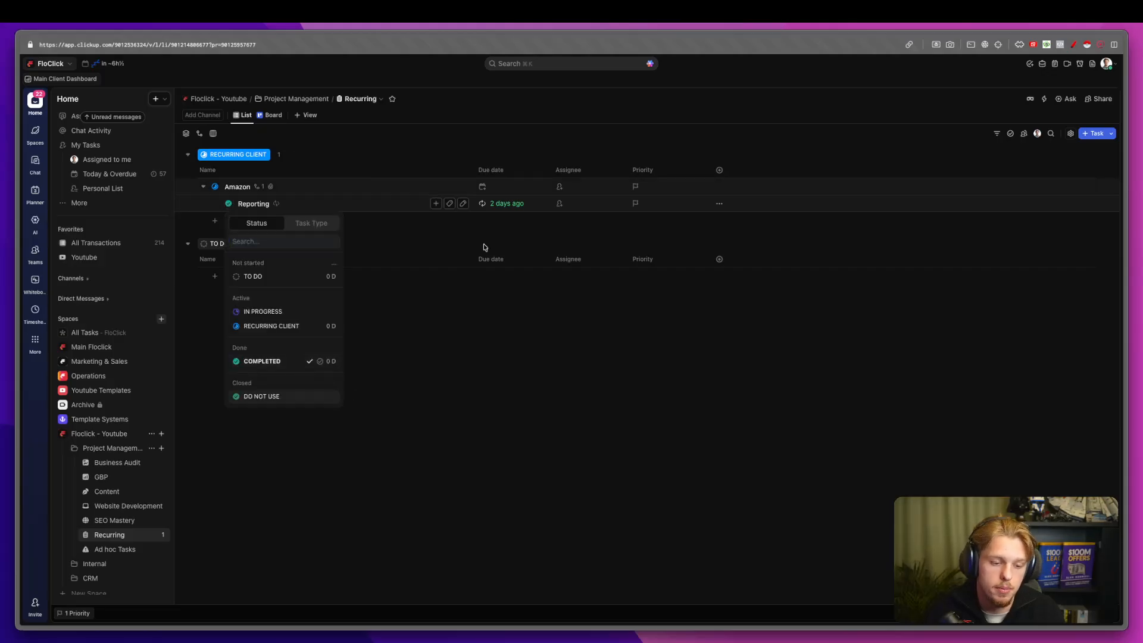
click(503, 207)
click(533, 381)
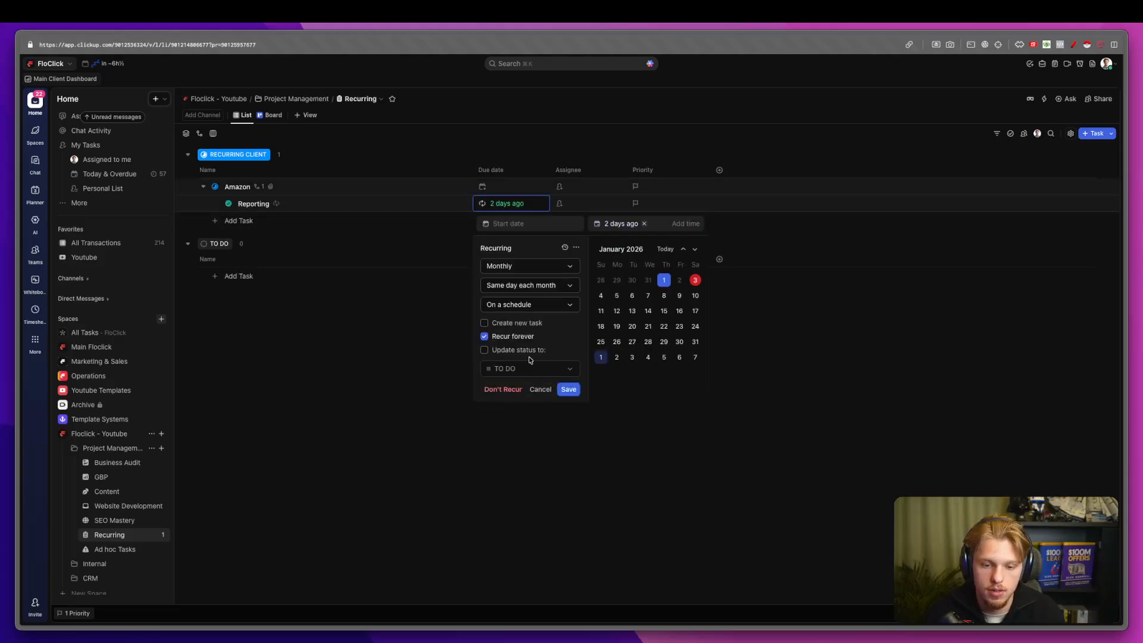
click(511, 304)
click(521, 338)
click(568, 390)
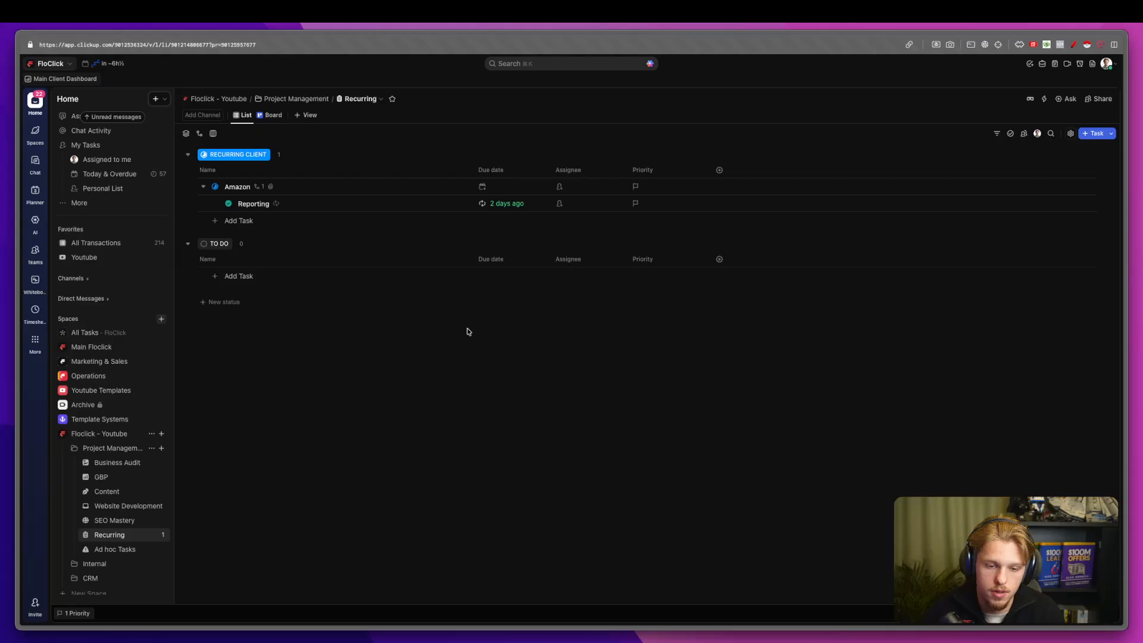
Set the Reporting subtask's status to TO DO, and test the recurrence by marking it COMPLETED twice.
click(228, 203)
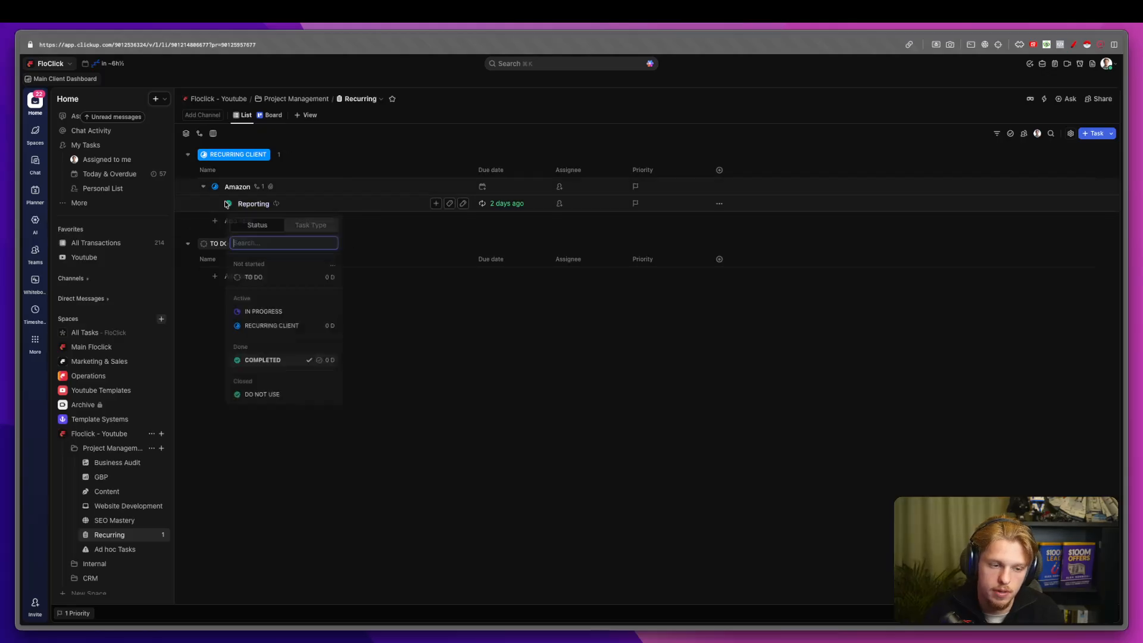
click(277, 280)
click(229, 204)
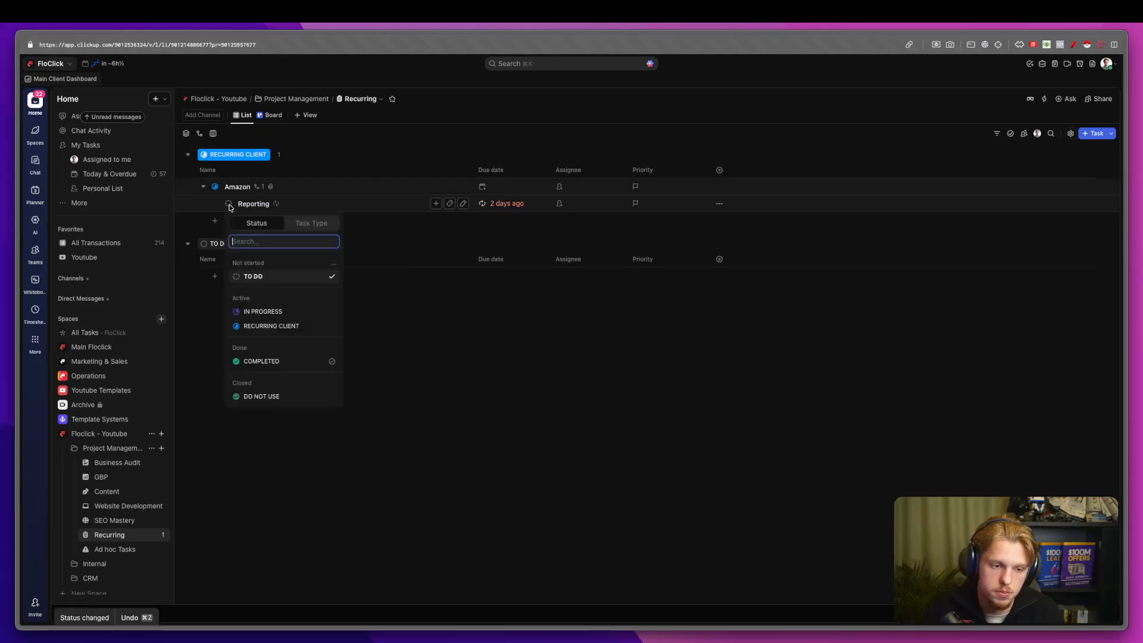
click(280, 361)
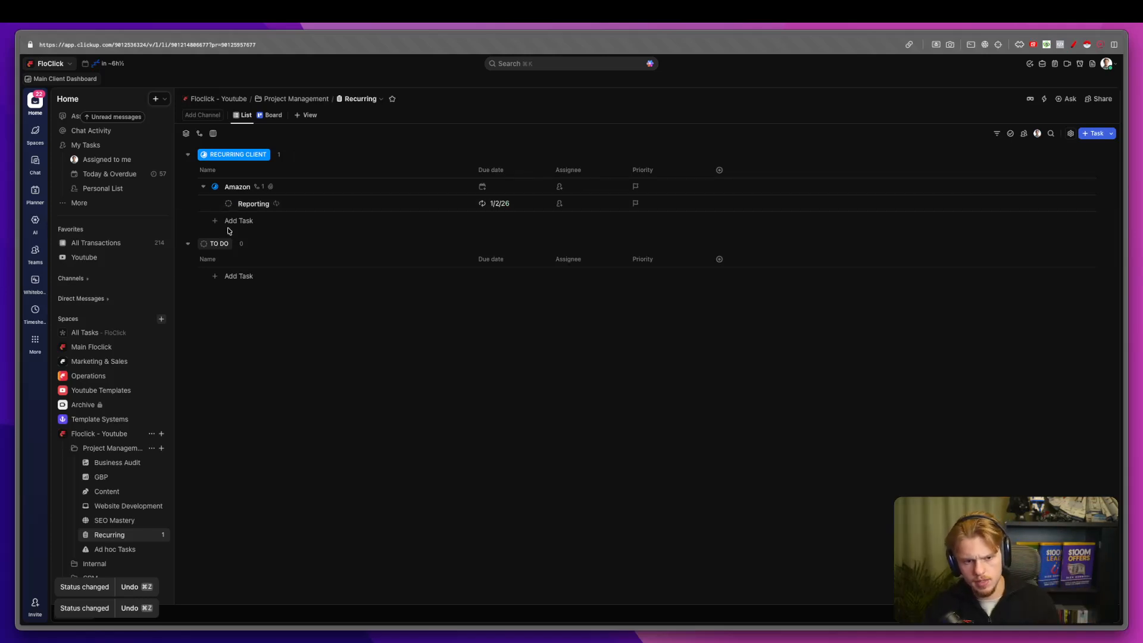
click(228, 204)
click(262, 361)
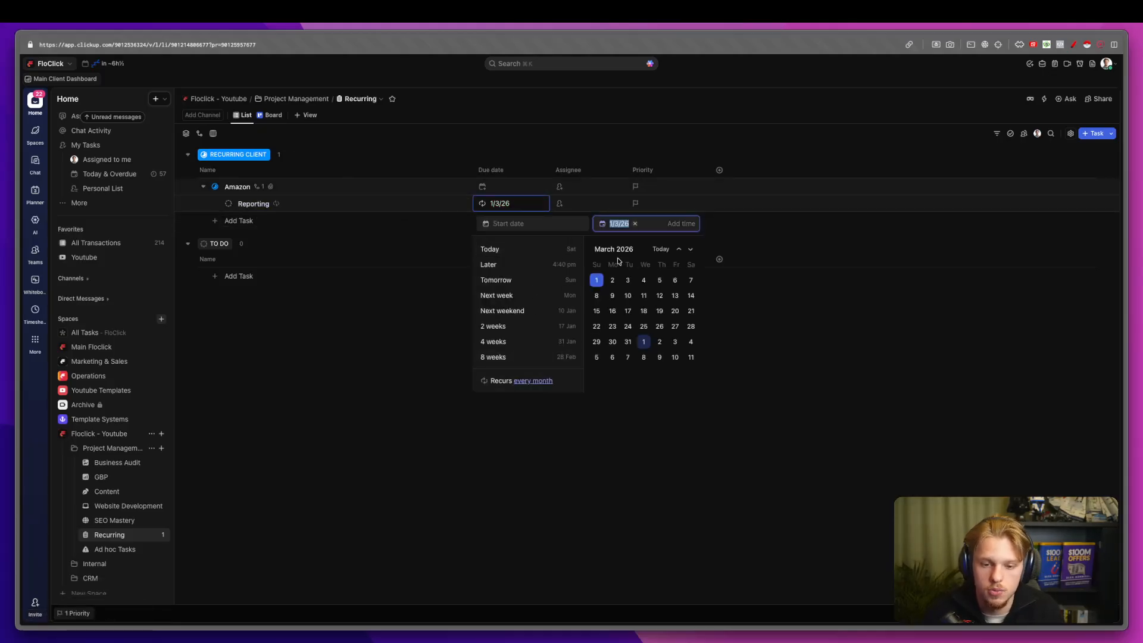
Change the Reporting subtask's recurrence trigger back to On a schedule, save it, and set the subtask's status to COMPLETED.
click(506, 381)
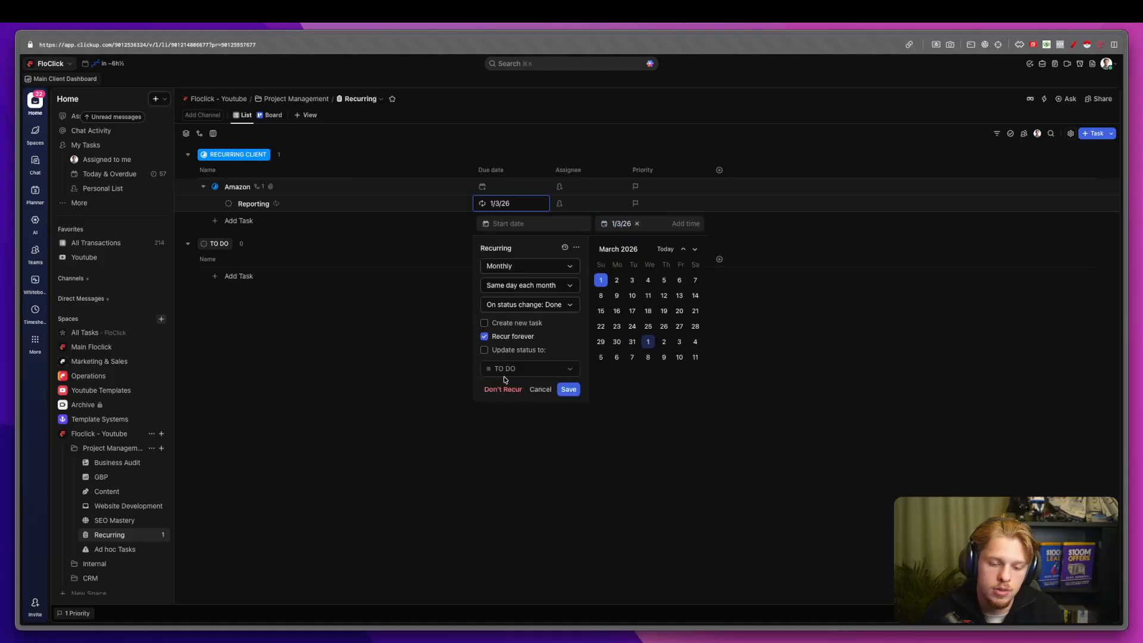
click(508, 302)
click(518, 353)
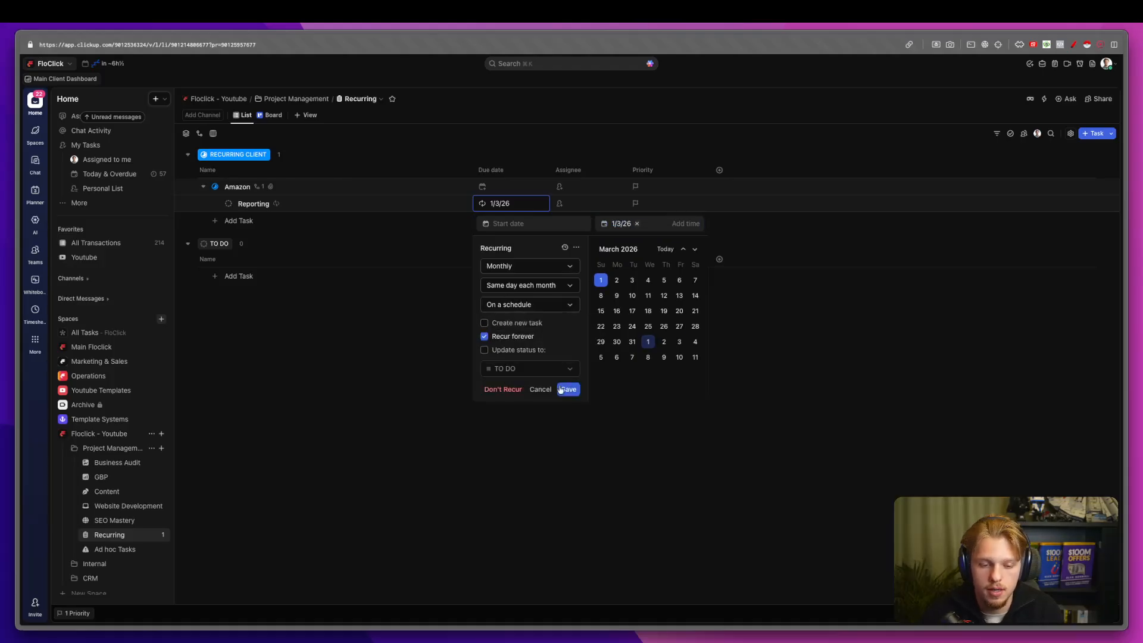
click(567, 389)
click(228, 204)
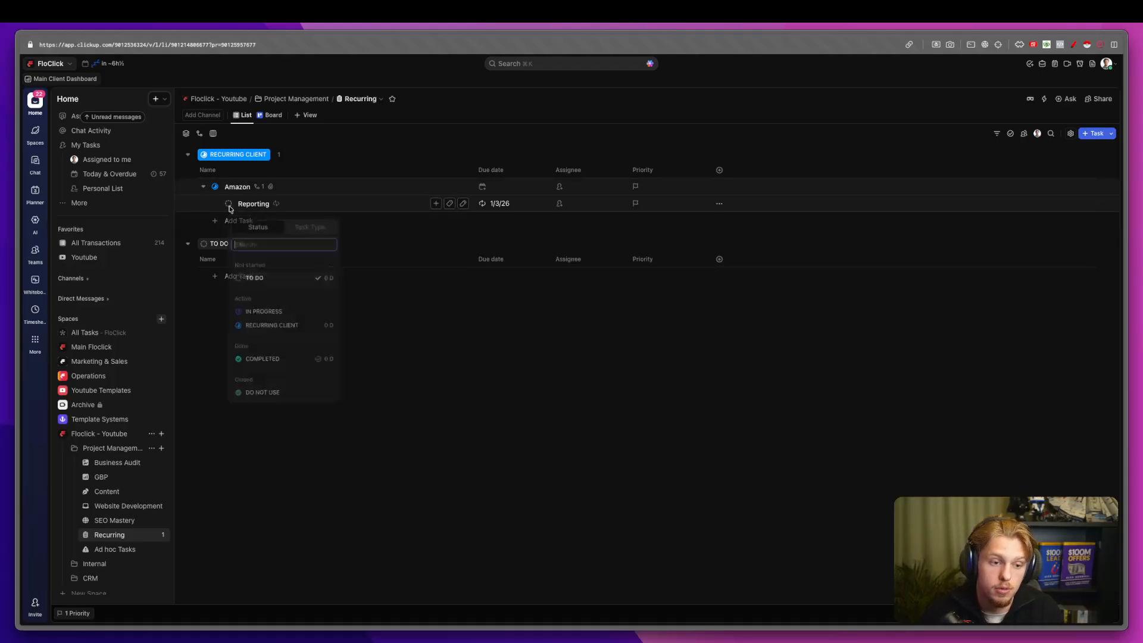
click(275, 360)
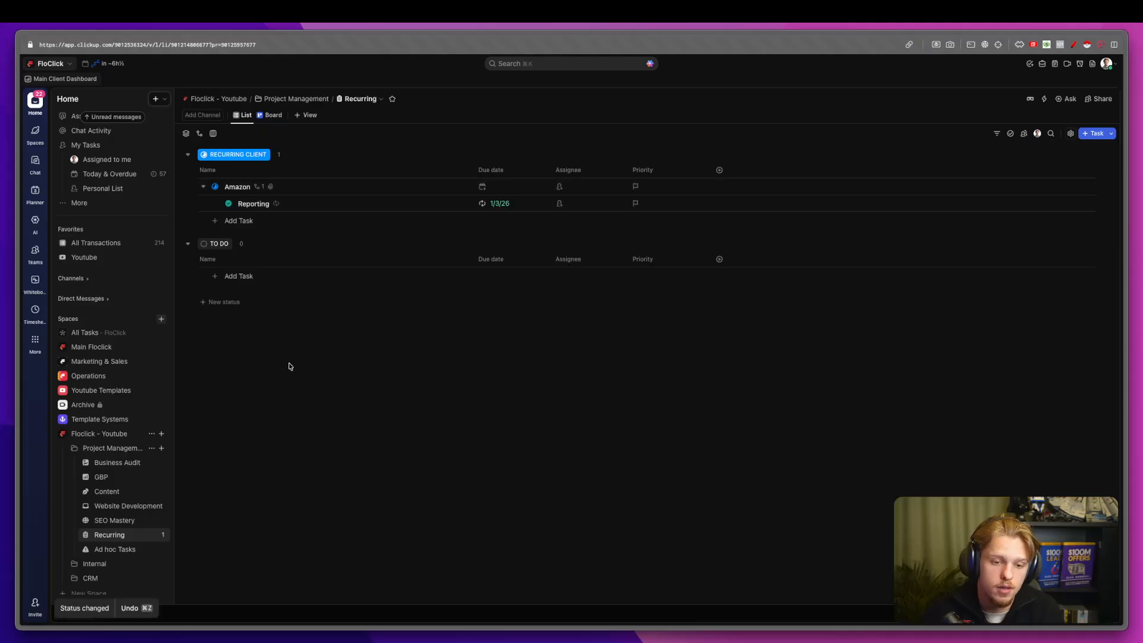
Reset the Reporting subtask's due date to January 1, 2026.
click(520, 207)
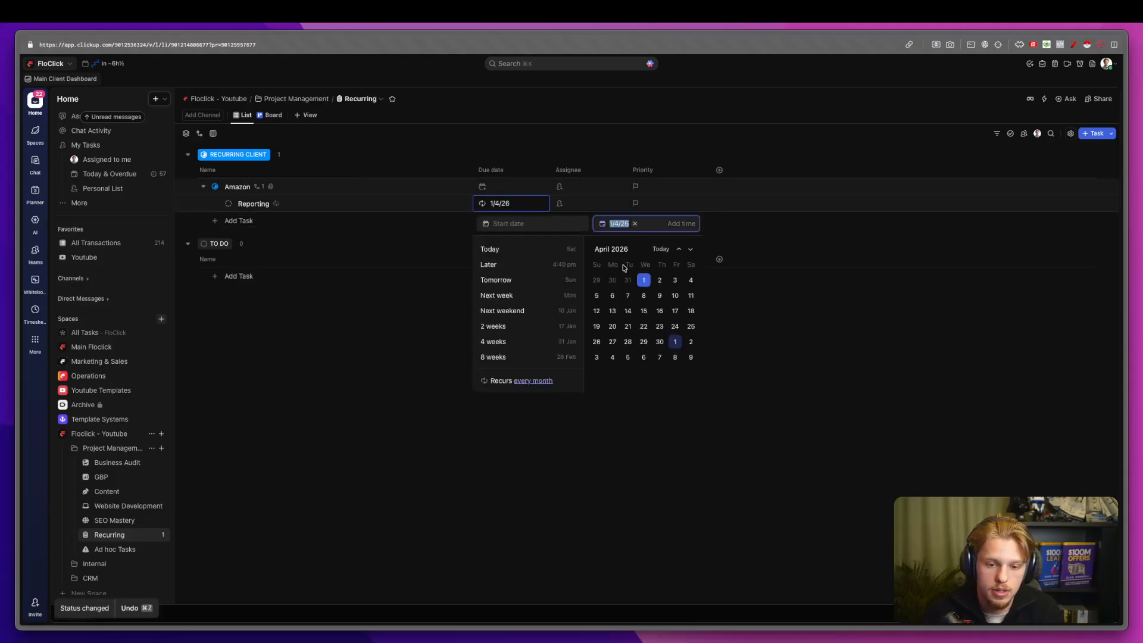
click(678, 249)
click(679, 249)
click(679, 249)
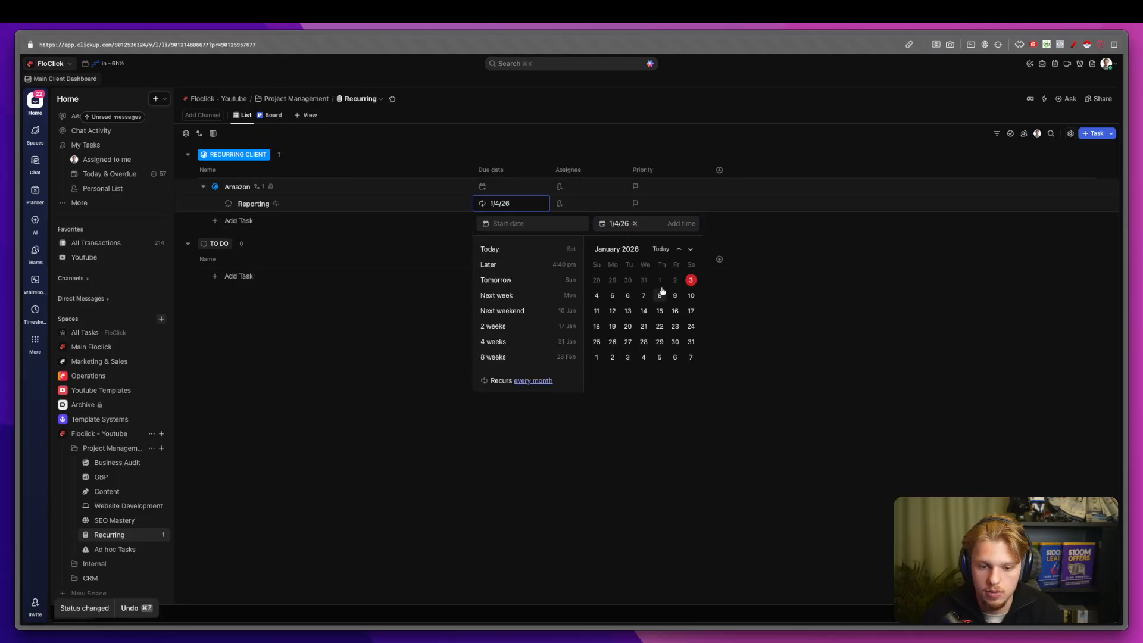
click(659, 281)
click(369, 300)
Mark the Reporting subtask COMPLETED, look over its recurrence triggers, and save the recurrence with On a schedule.
click(228, 203)
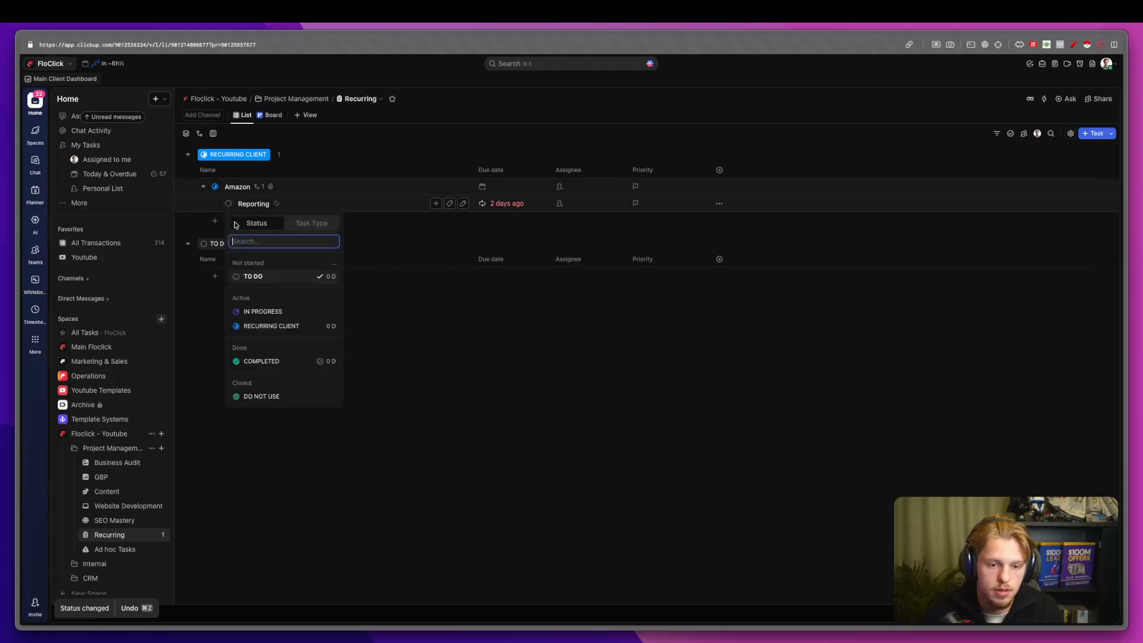
click(295, 361)
click(506, 211)
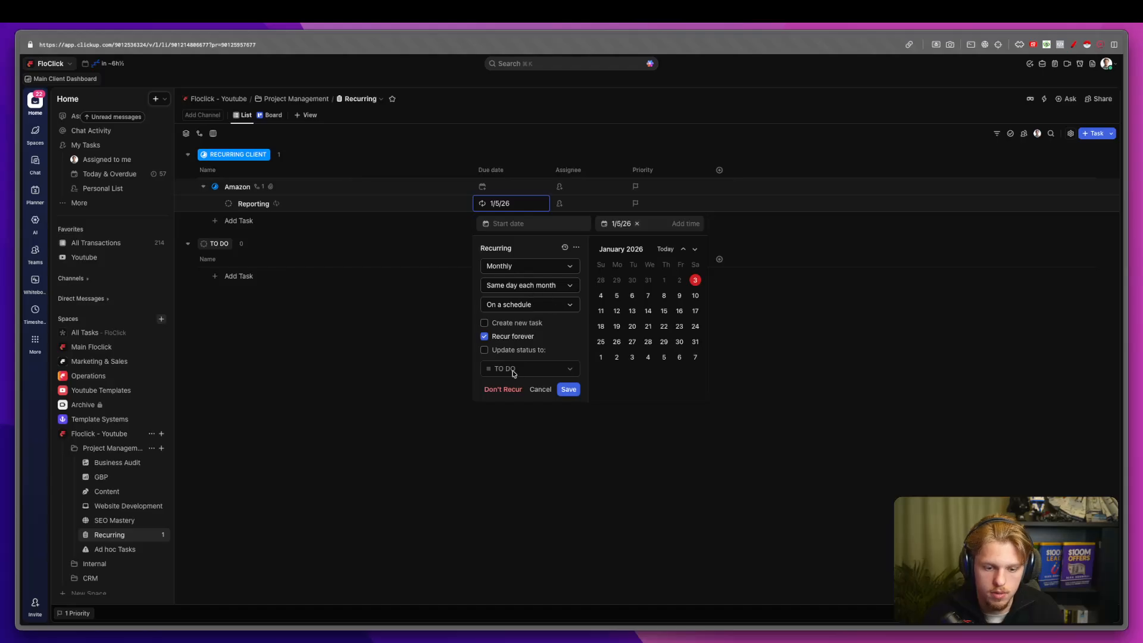
click(514, 304)
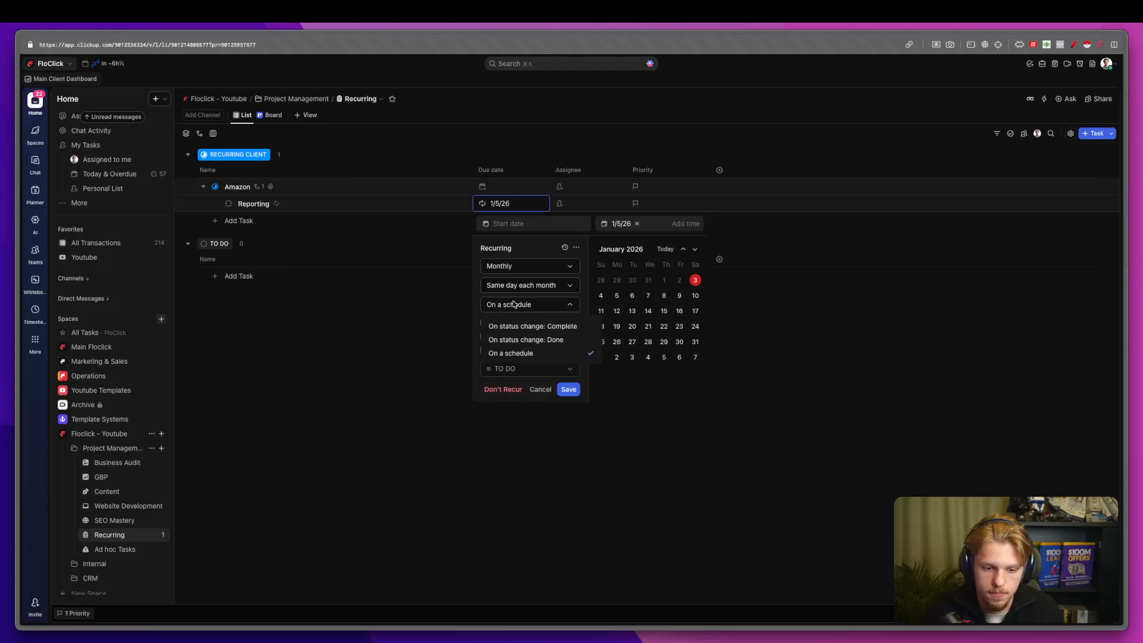
click(515, 339)
click(517, 307)
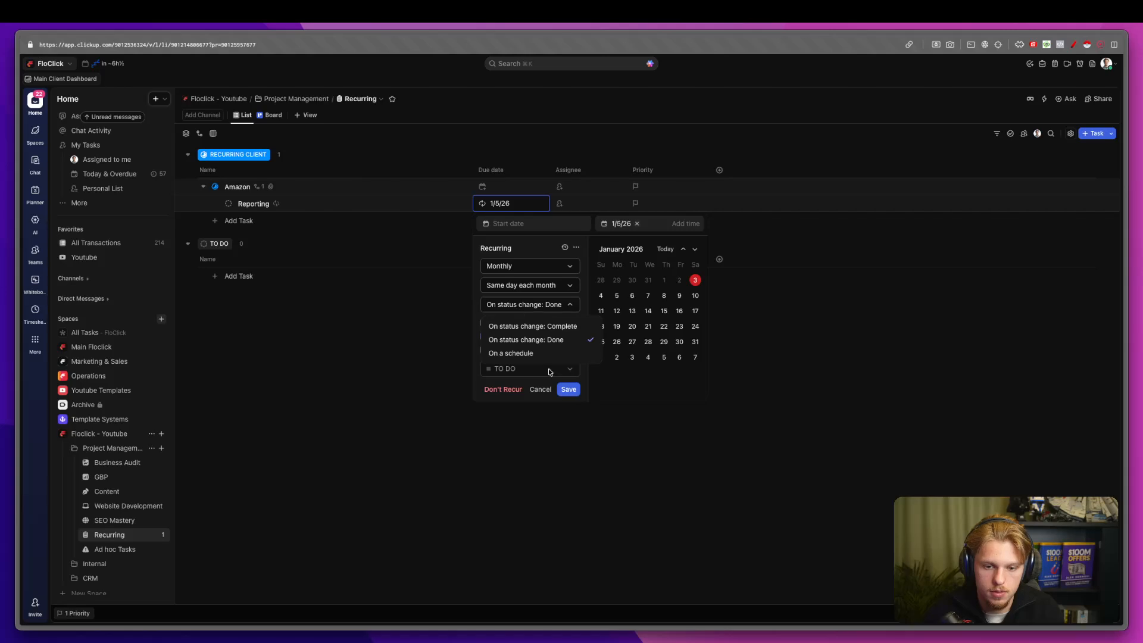
click(539, 355)
click(568, 389)
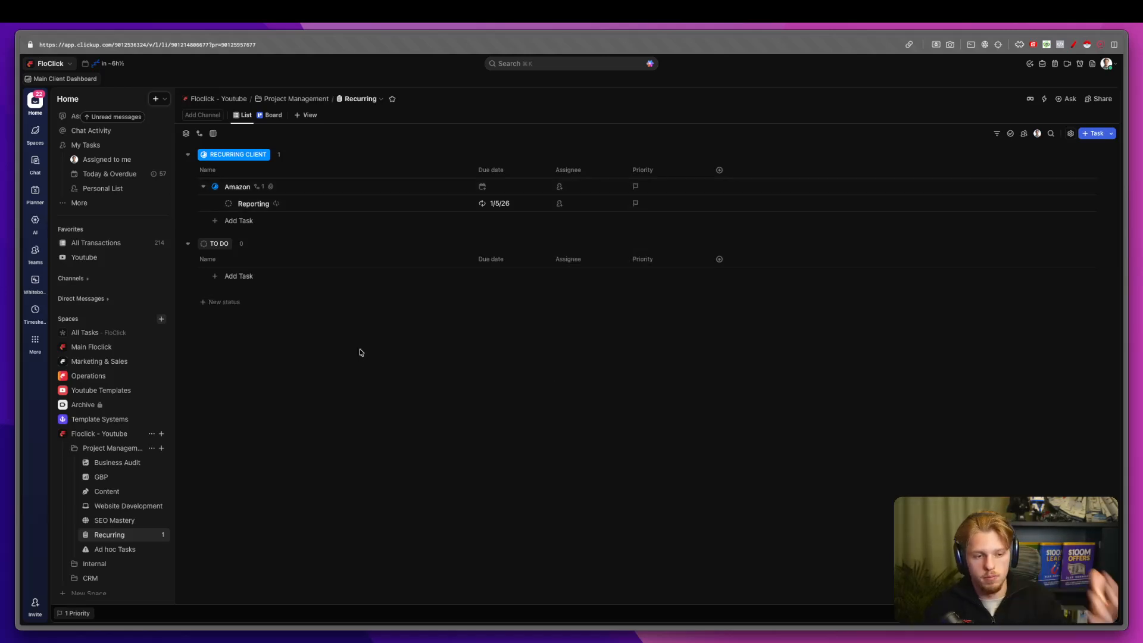
Add a subtask named "Weekly SEO audits" under the Amazon task.
click(434, 186)
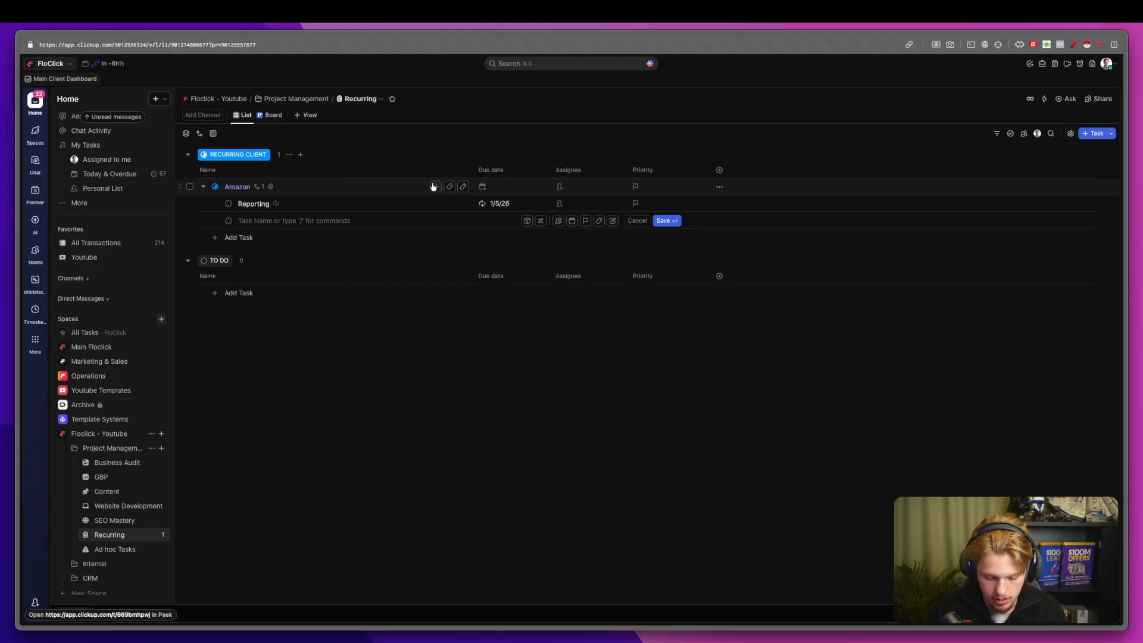
text(Daily)
key(BackSpace)
key(BackSpace)
key(BackSpace)
key(BackSpace)
key(BackSpace)
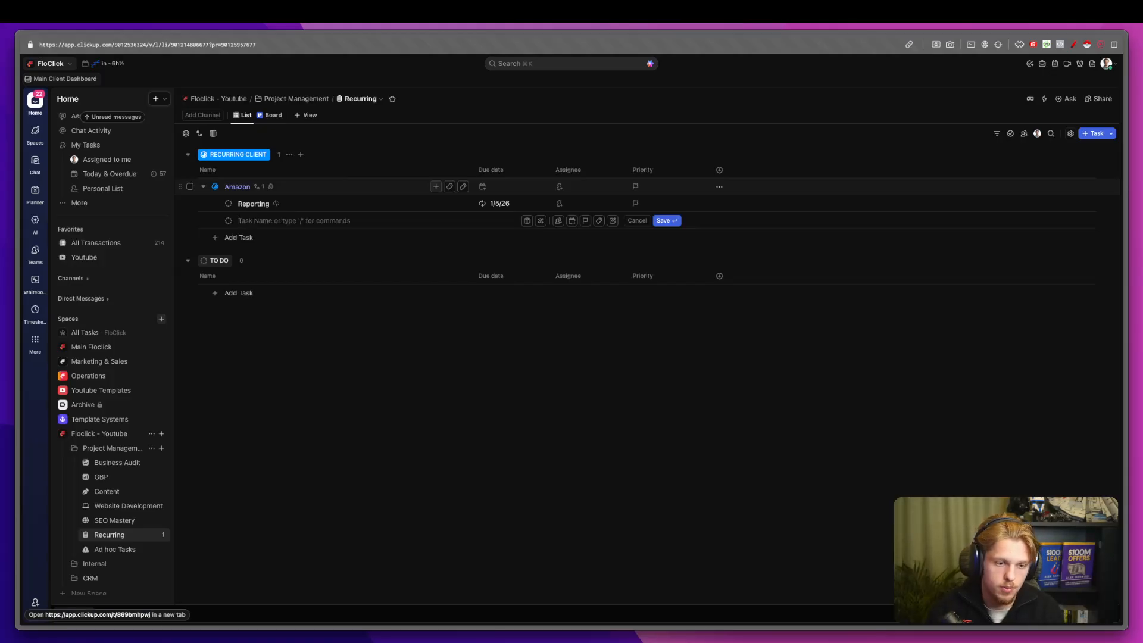
text(Weekly SEO au)
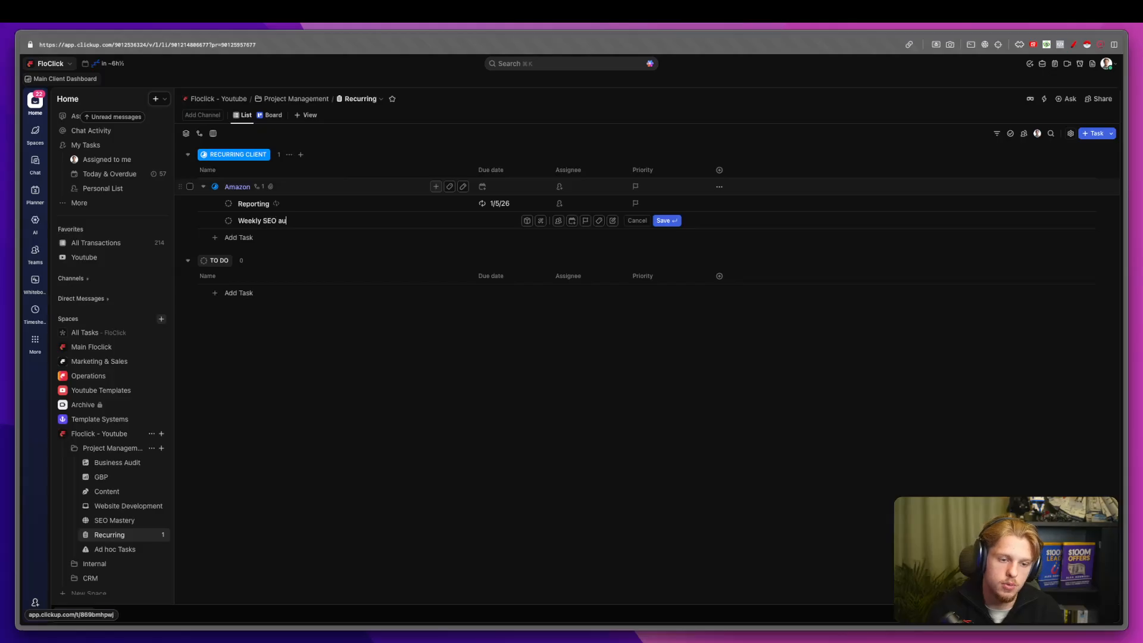
text(dits)
key(Return)
Set the Weekly SEO audits subtask to recur weekly forever, triggered on status change: Do not use, and save it.
click(511, 221)
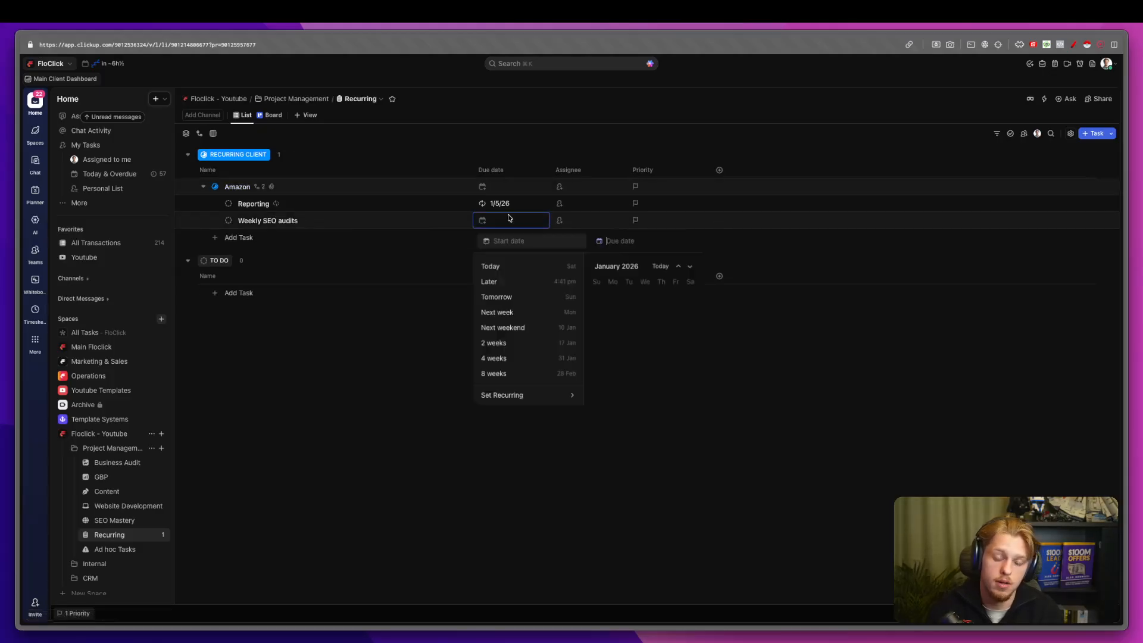
click(548, 394)
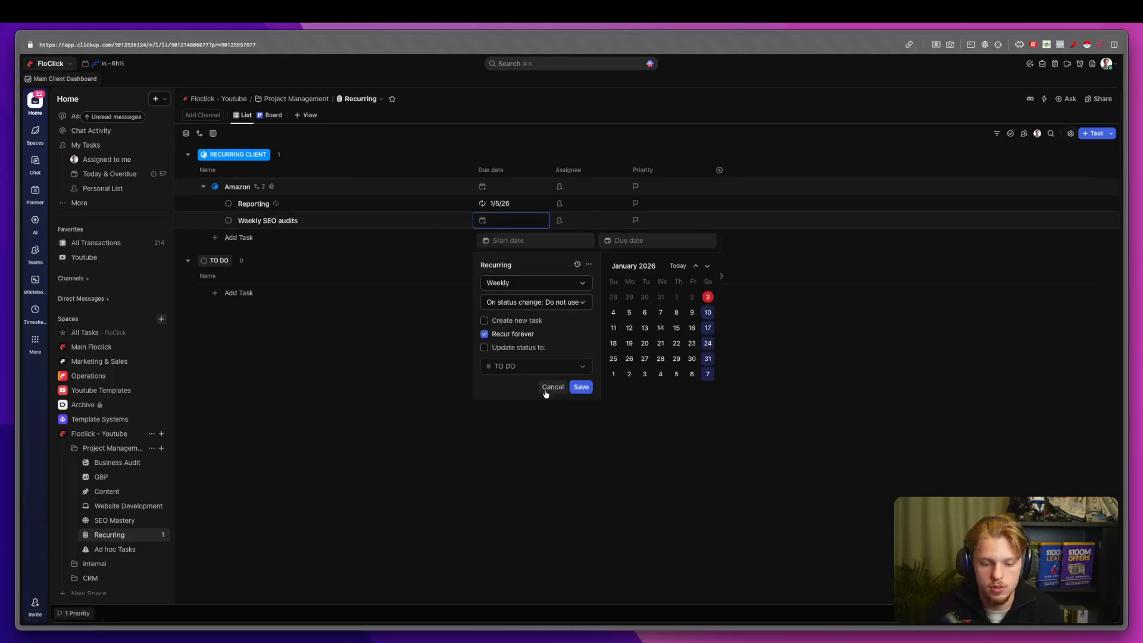
click(551, 280)
click(551, 280)
click(581, 387)
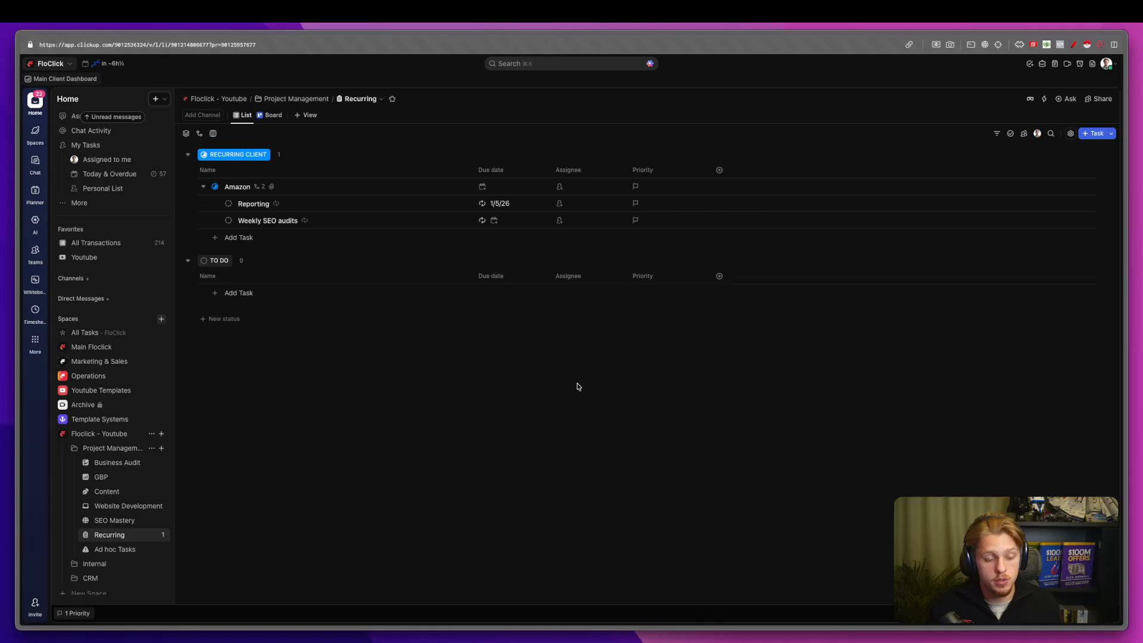
Open the Project Management folder and start a new automation for it.
scroll(119, 476, down, 1)
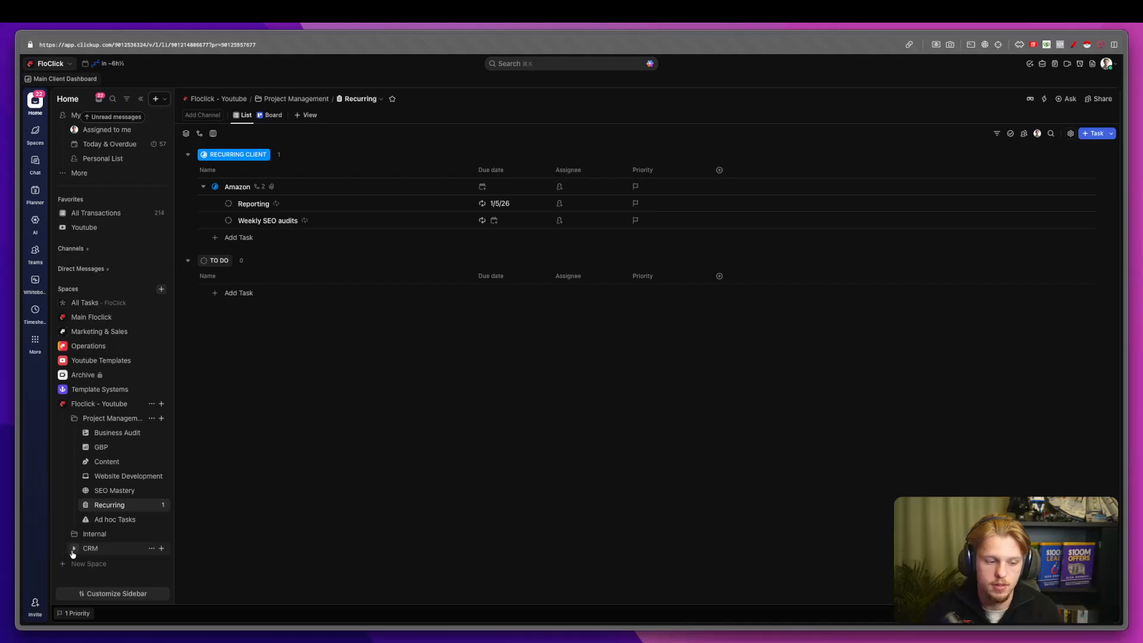
click(112, 420)
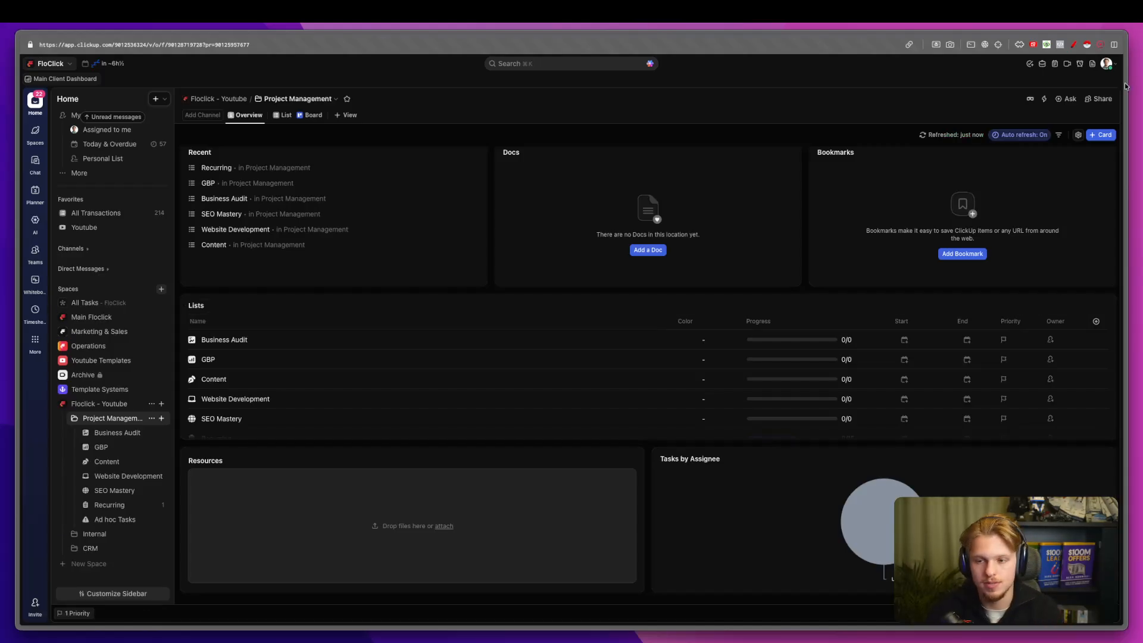
click(1044, 99)
click(927, 273)
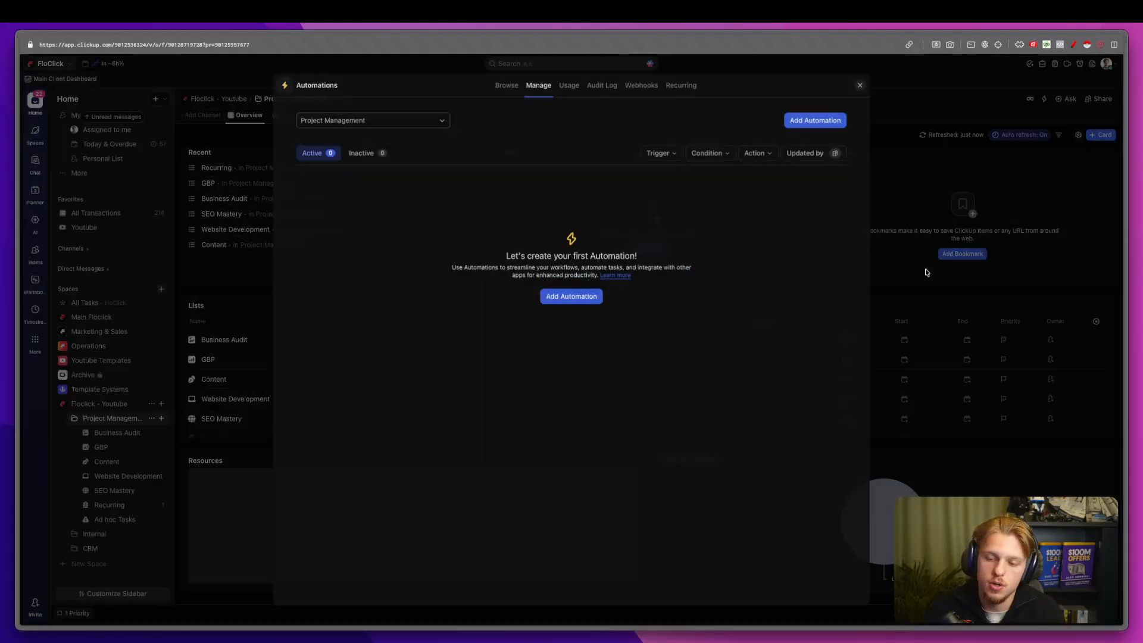
click(810, 122)
Keep the Task or subtask created trigger and add a condition that the Assignee is any of Me.
click(365, 187)
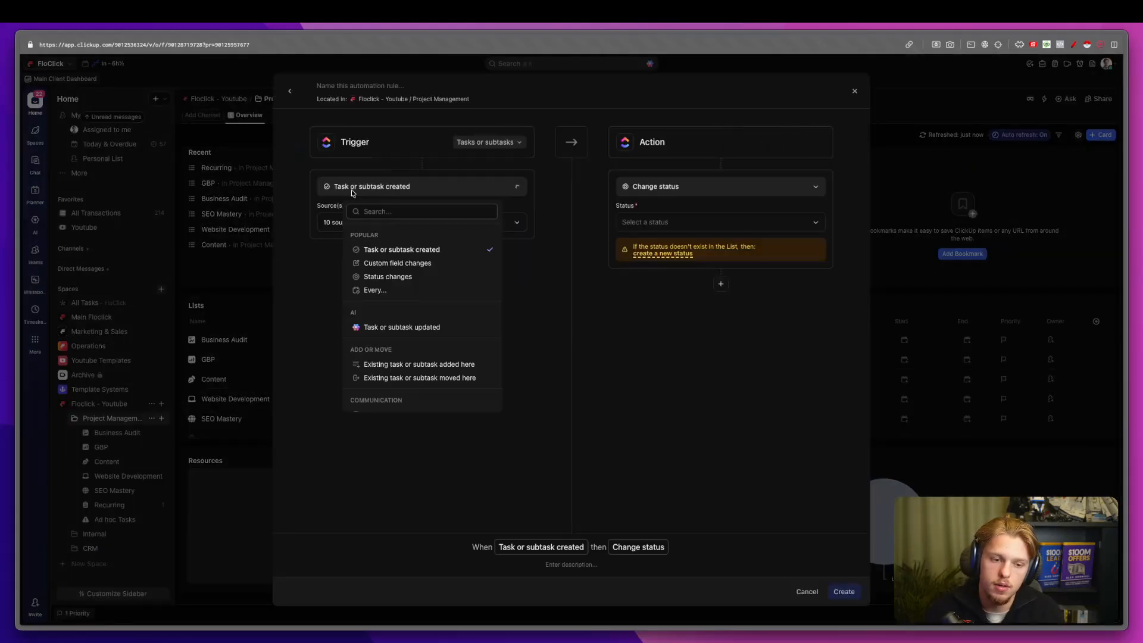
click(454, 180)
click(422, 255)
click(384, 275)
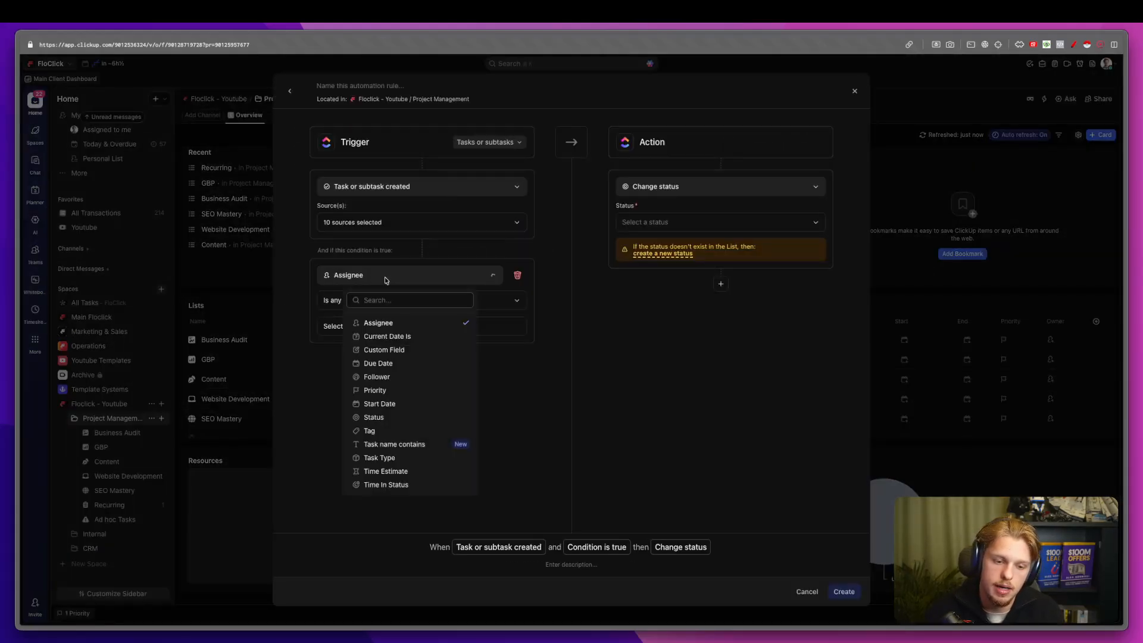
click(385, 277)
click(371, 280)
click(373, 284)
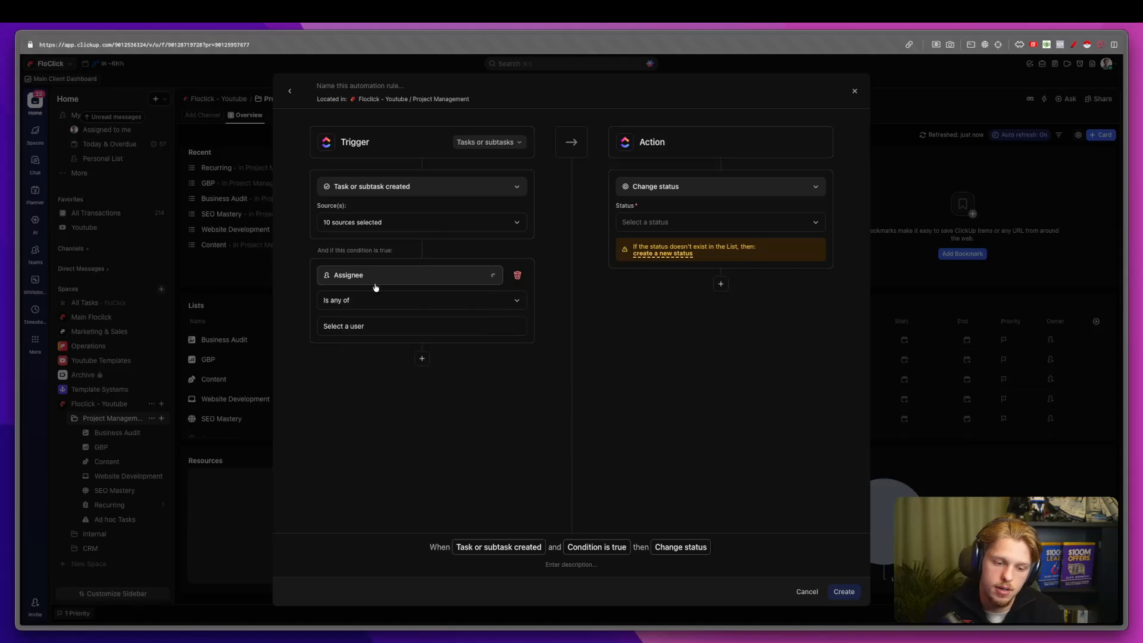
click(375, 326)
click(351, 432)
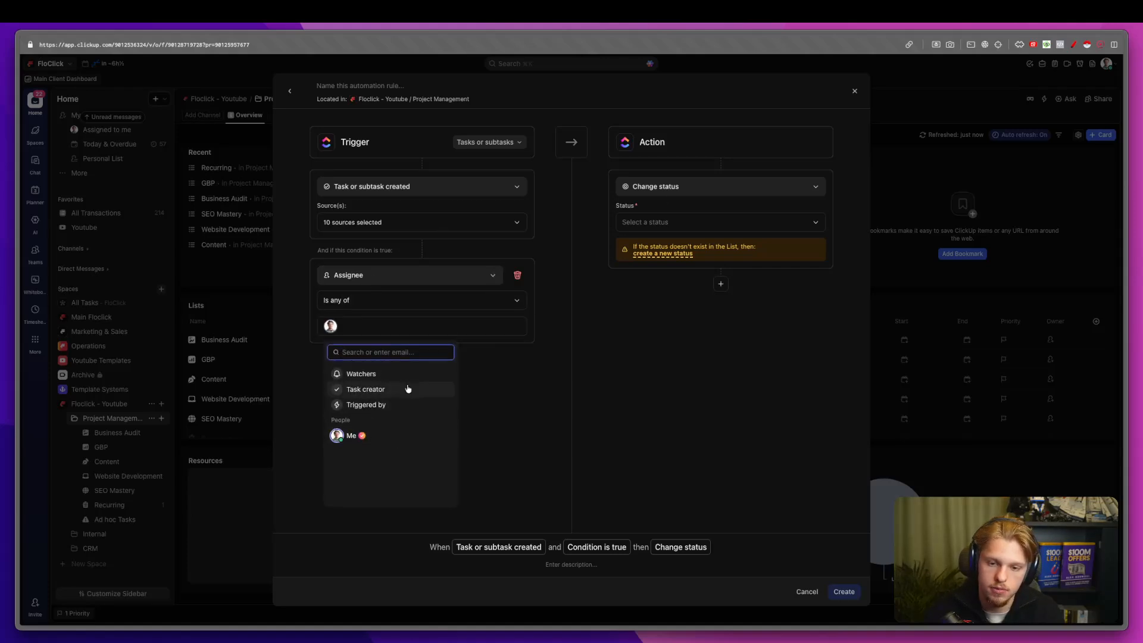
Set the automation's action to Slack's Send Direct Message and choose the recipient user.
click(678, 187)
text(slack)
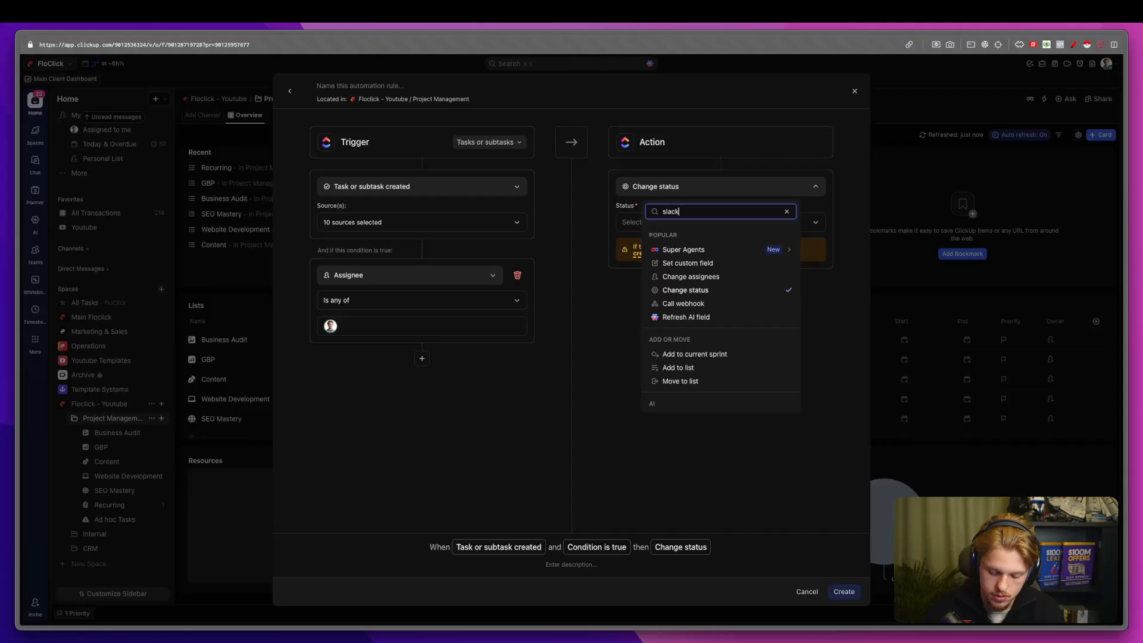
click(705, 269)
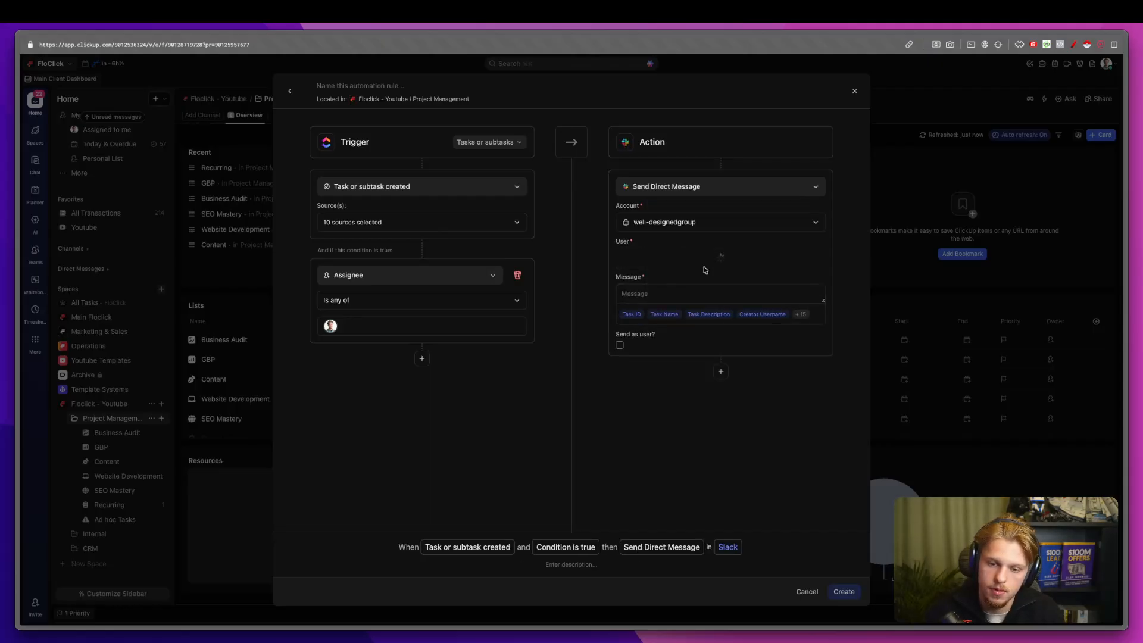
click(668, 293)
text(he)
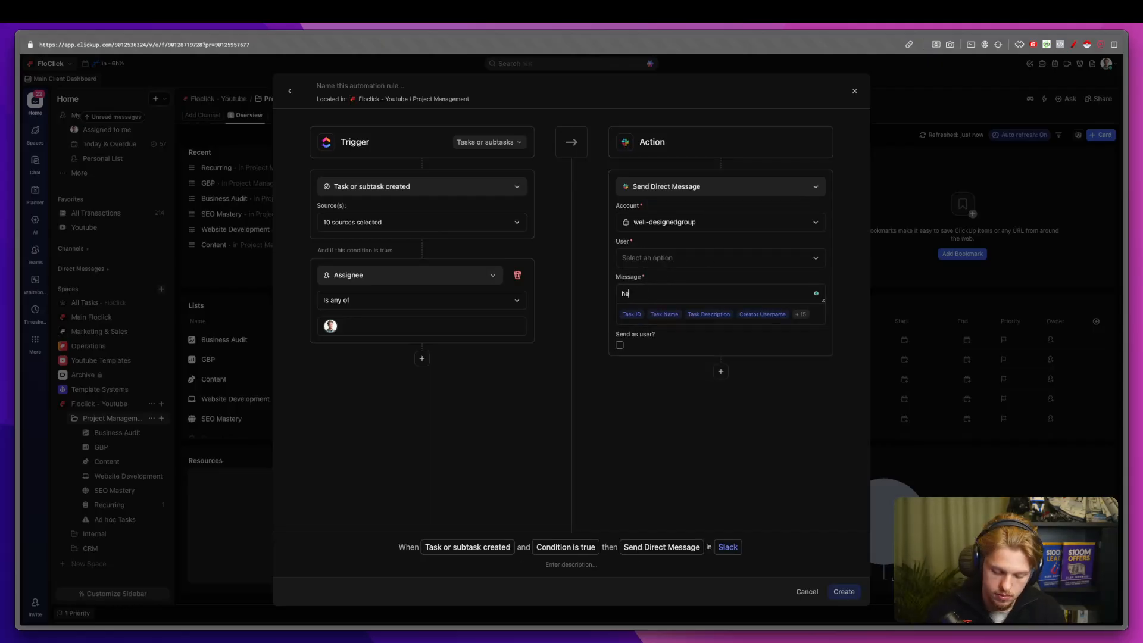
key(BackSpace)
key(BackSpace)
key(BackSpace)
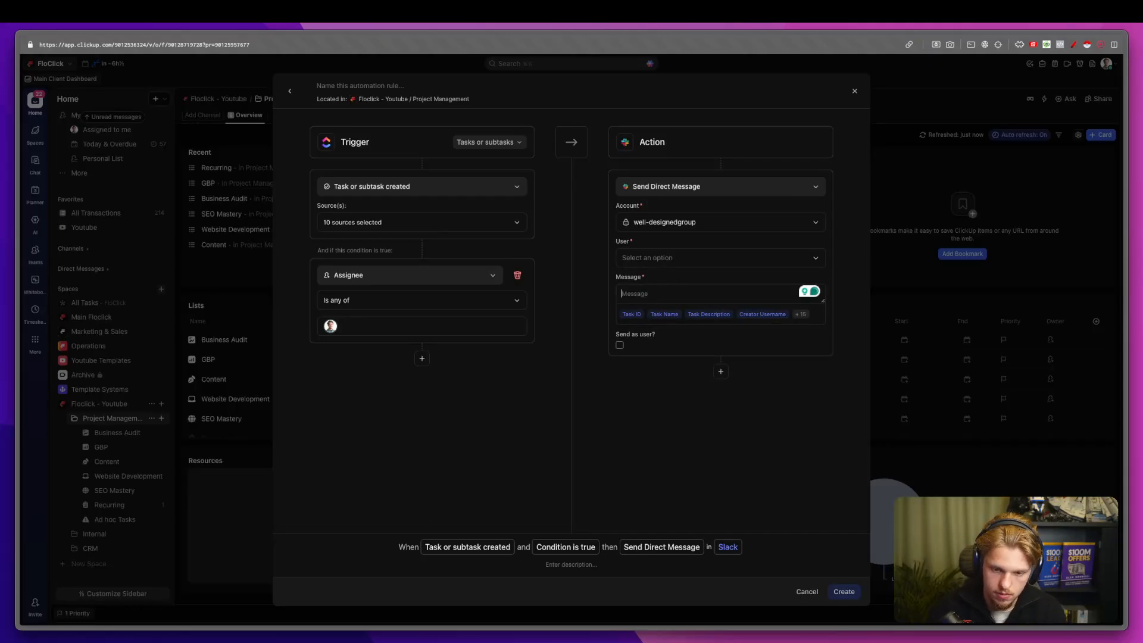
click(663, 260)
click(661, 306)
Write the Slack message "Hey, you've now been assigned to" followed by the Task Name variable, with the Task Link variable on a new line.
click(660, 293)
text(H)
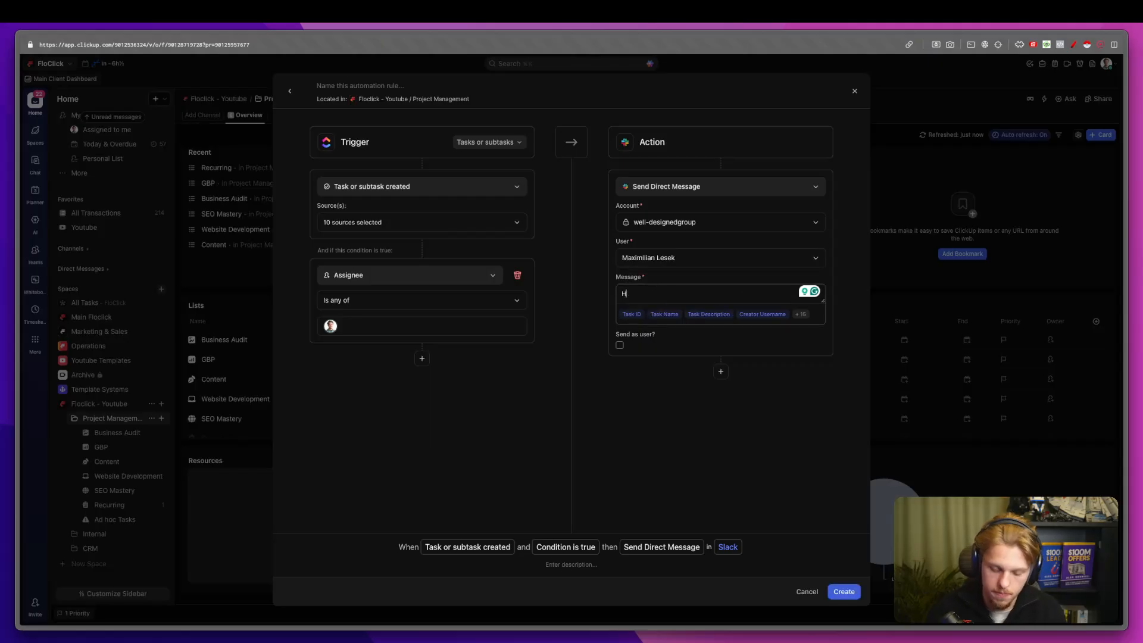
text(ey)
click(672, 317)
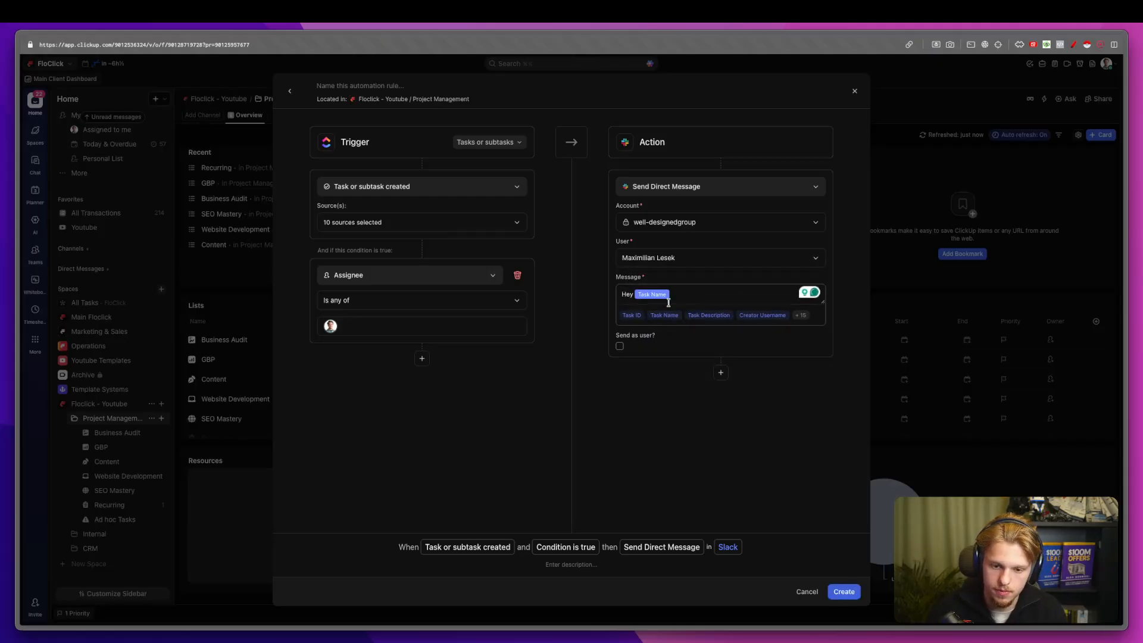
key(BackSpace)
key(BackSpace)
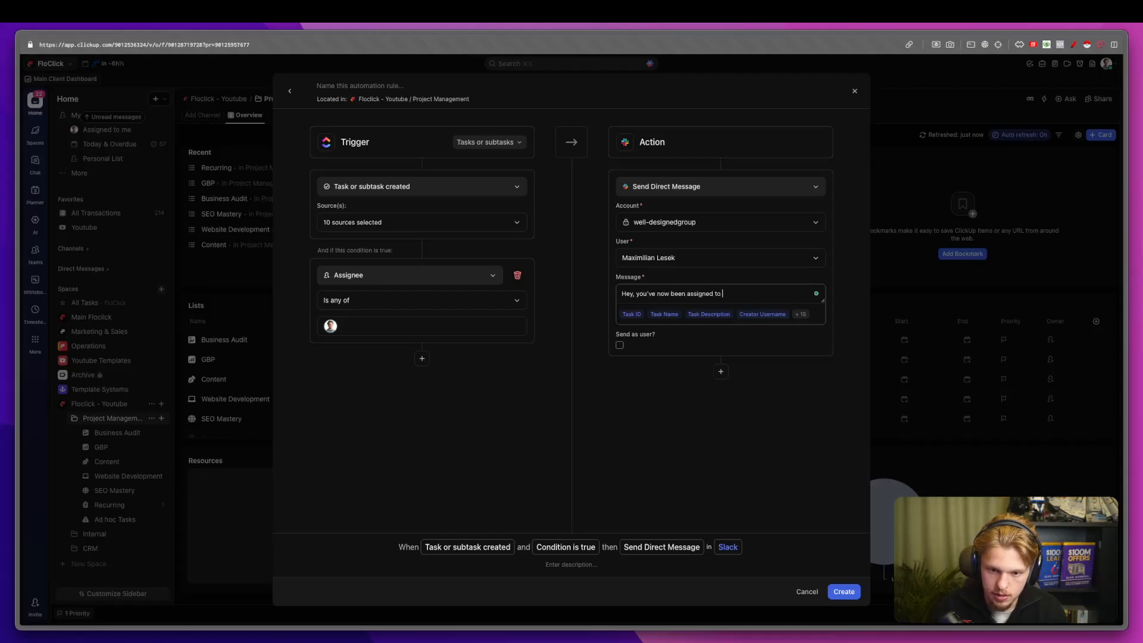
click(664, 314)
key(Return)
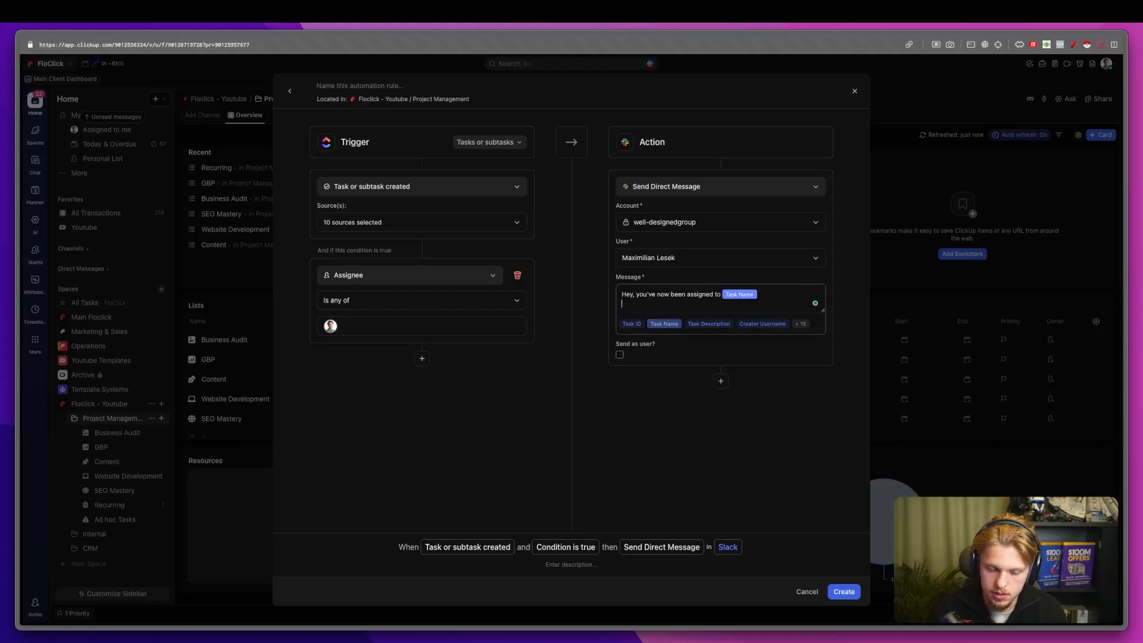
click(801, 333)
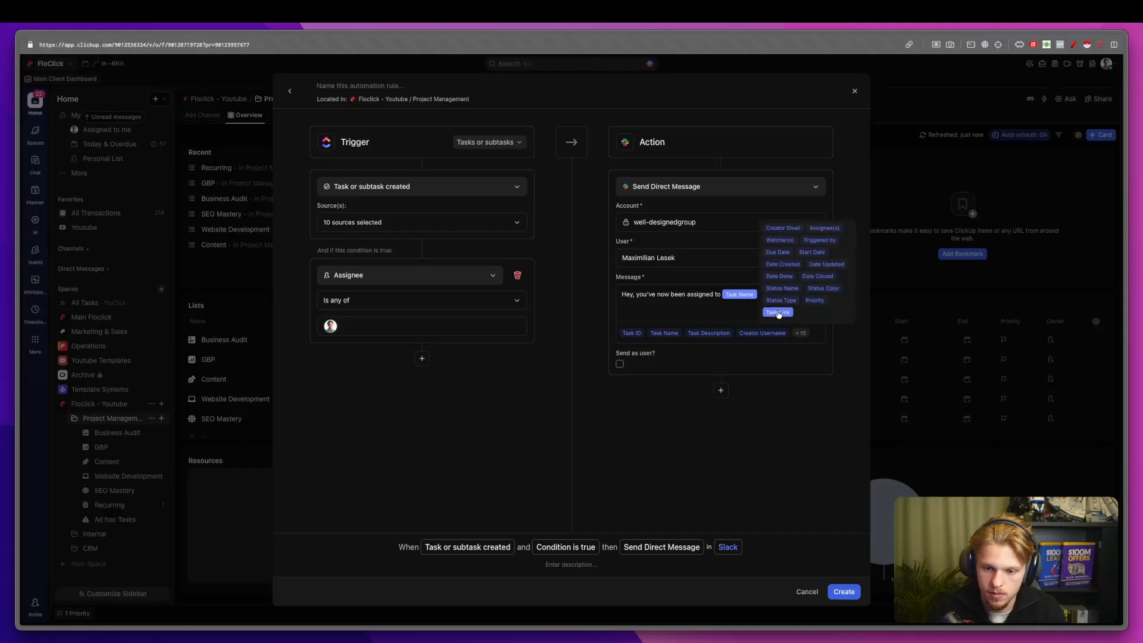
click(777, 312)
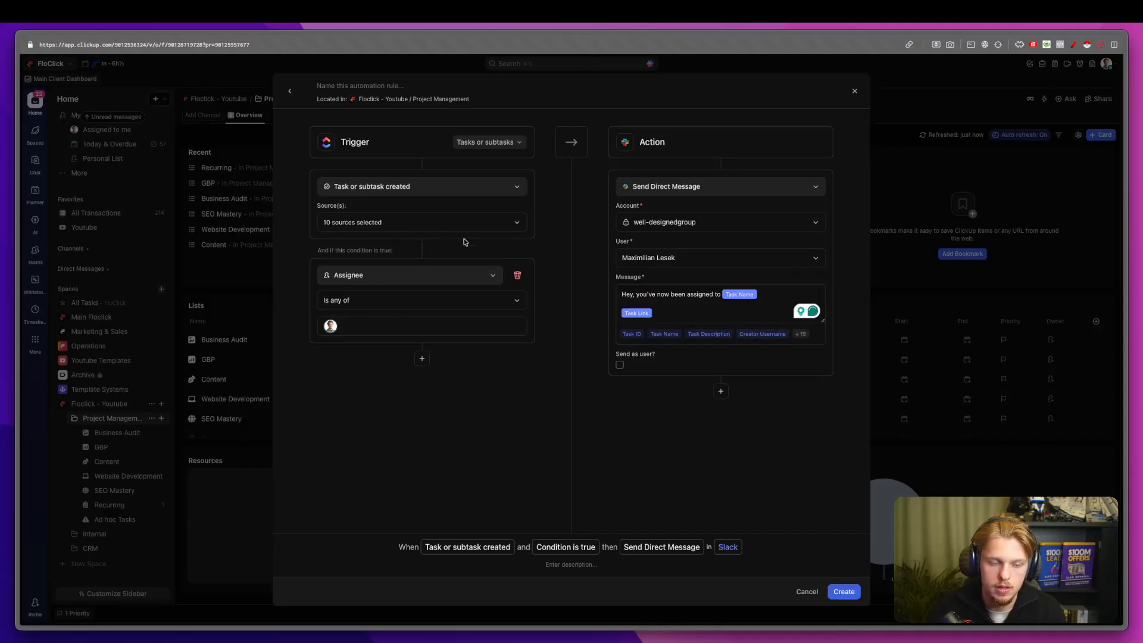
Name the automation "When Task is created -> Send Slack notification", create it, and close the automations window.
click(365, 86)
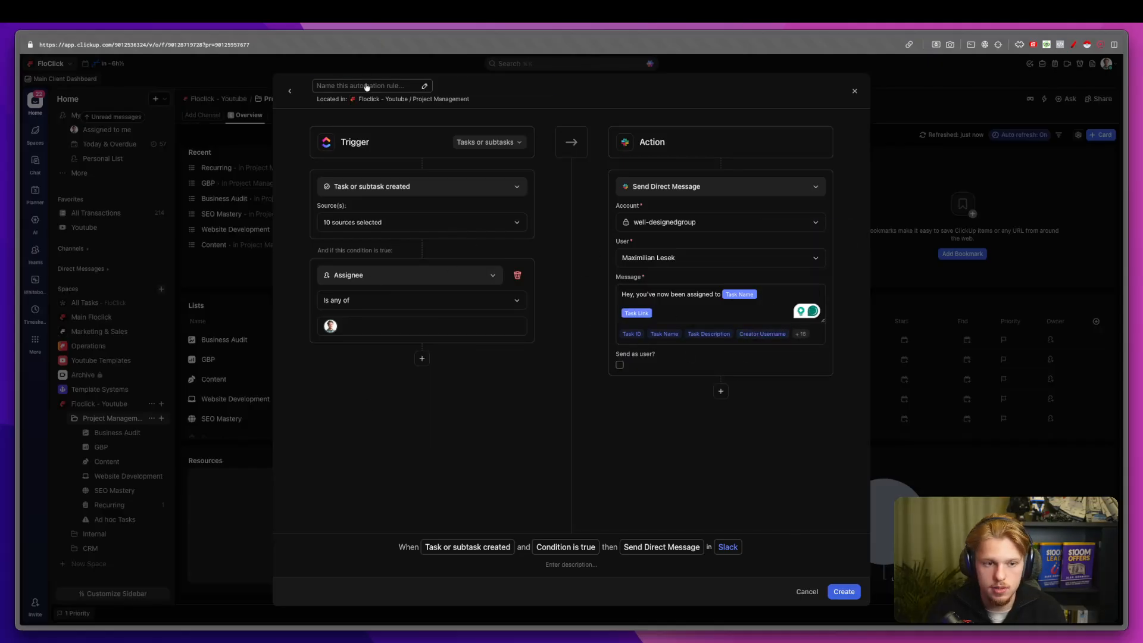
text(When Task is created -> Send Slack notification)
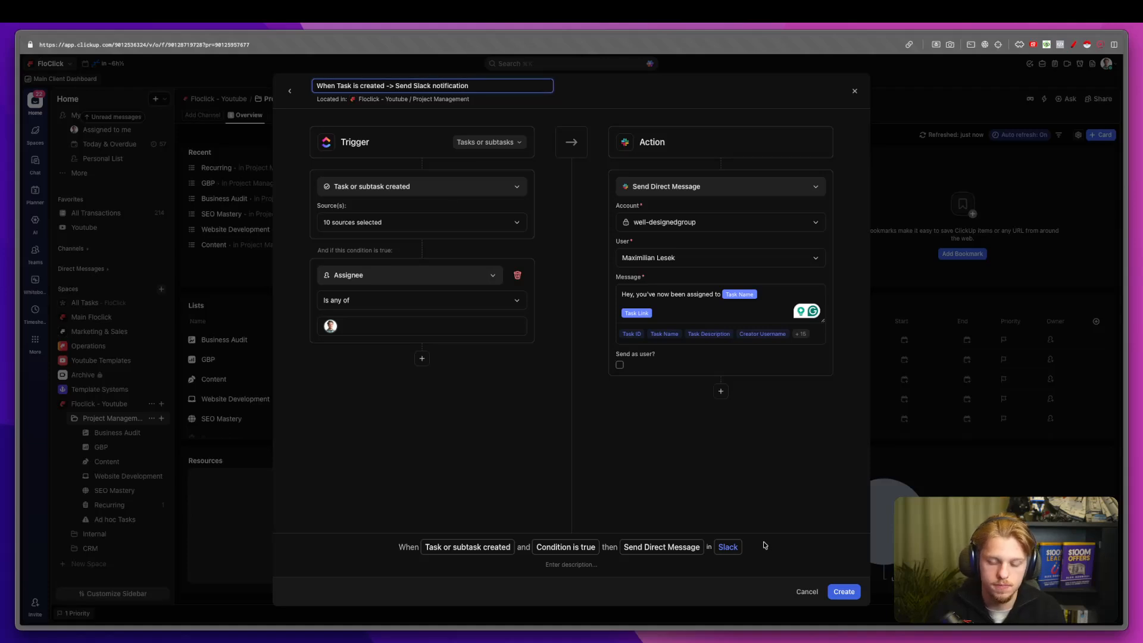
click(843, 591)
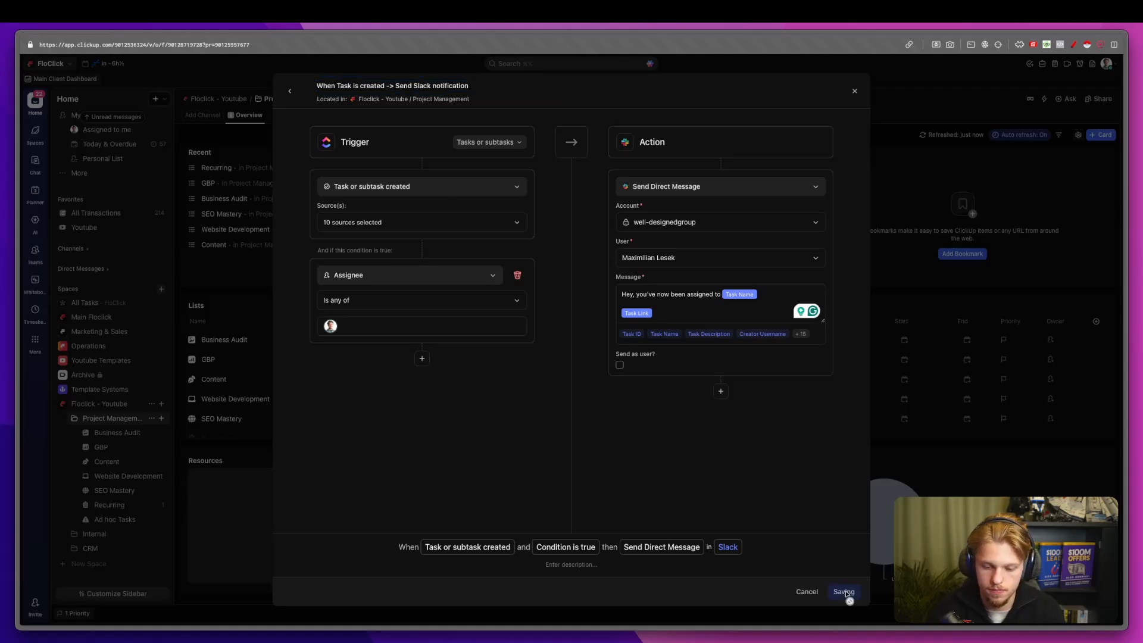
click(186, 419)
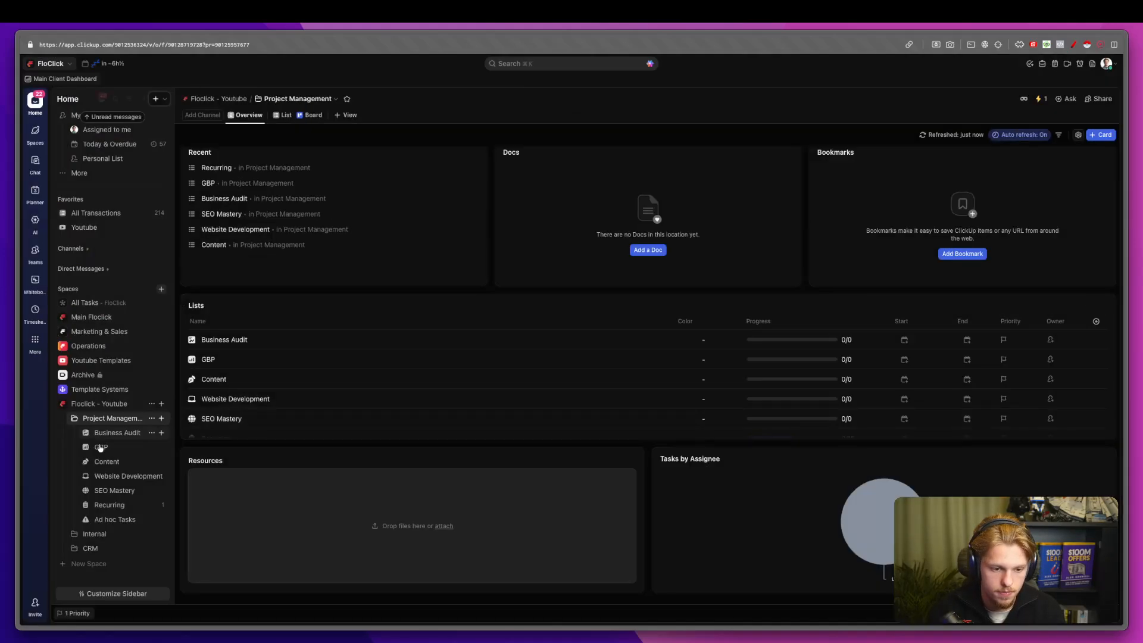
Create a new task named "facebook" in the Business Audit list.
click(112, 437)
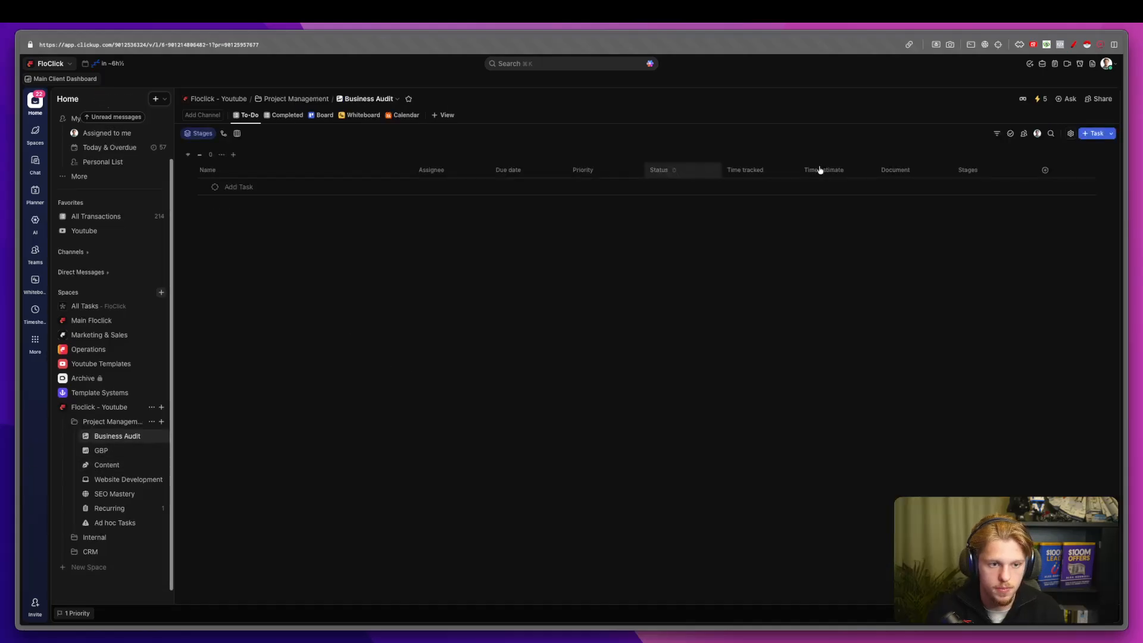
click(1093, 133)
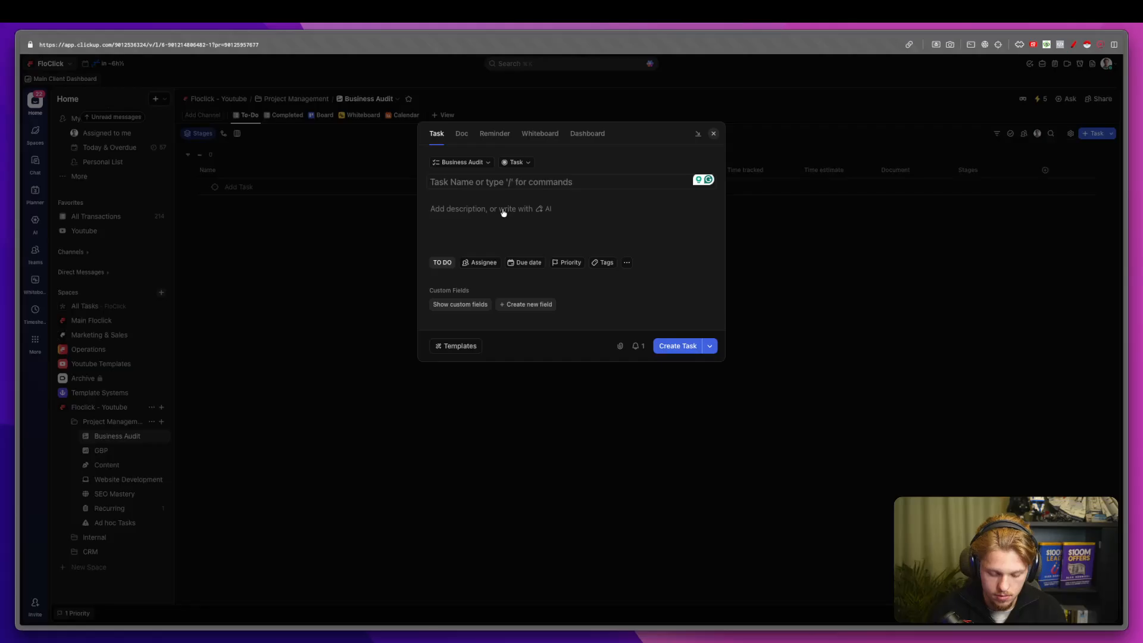
text(facebook)
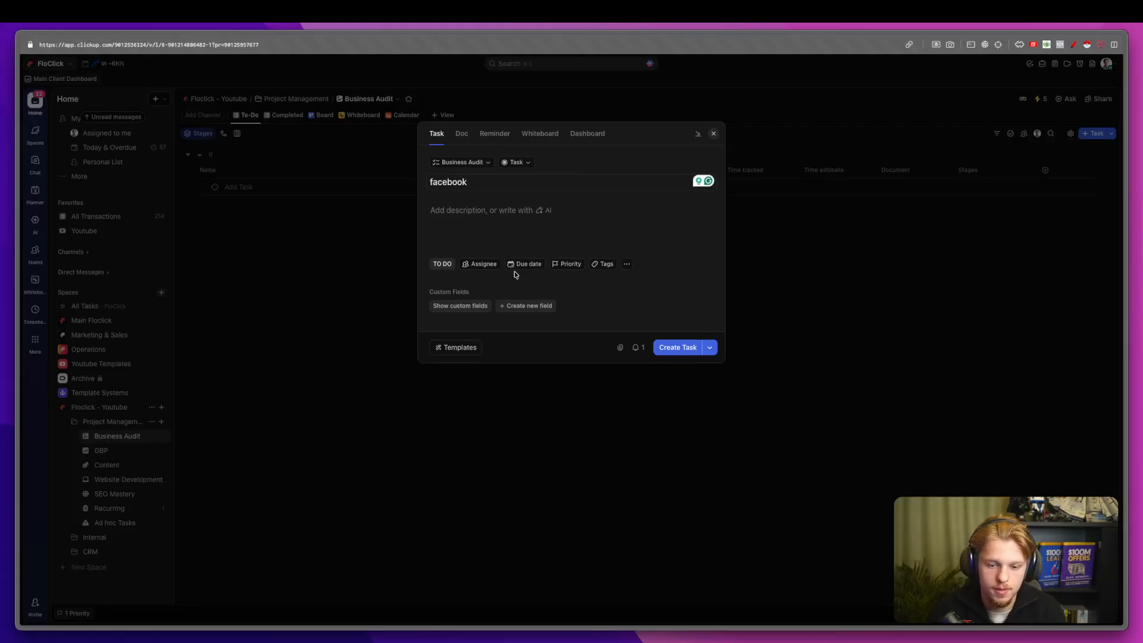
click(665, 347)
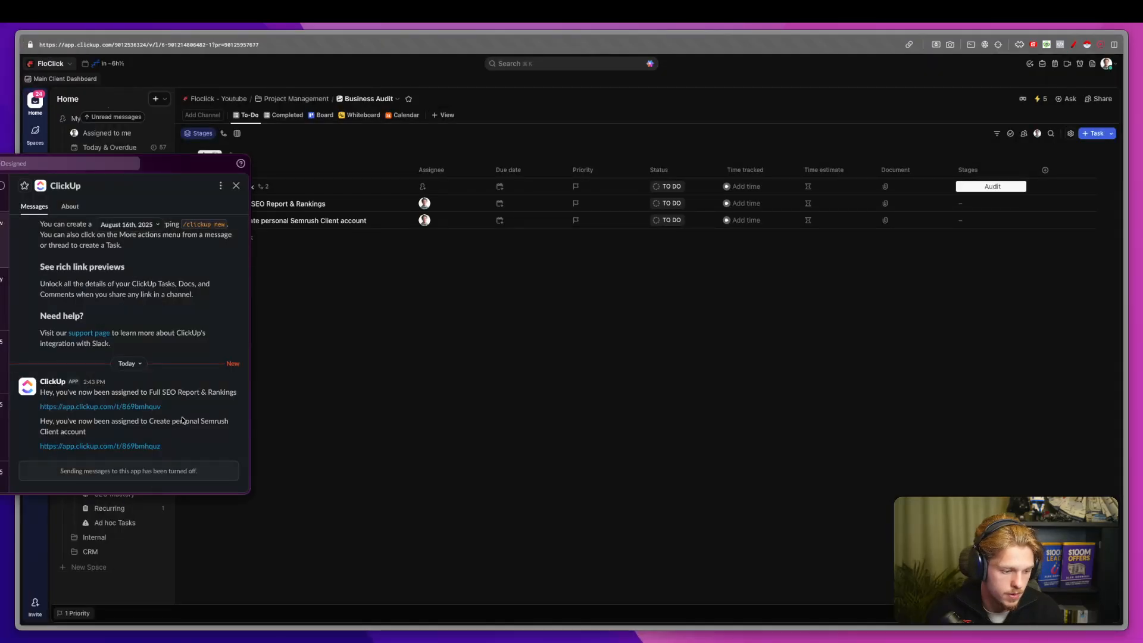
Examine the Slack direct messages from ClickUp for the new assignments, and move the Slack window aside.
key(ctrl+a)
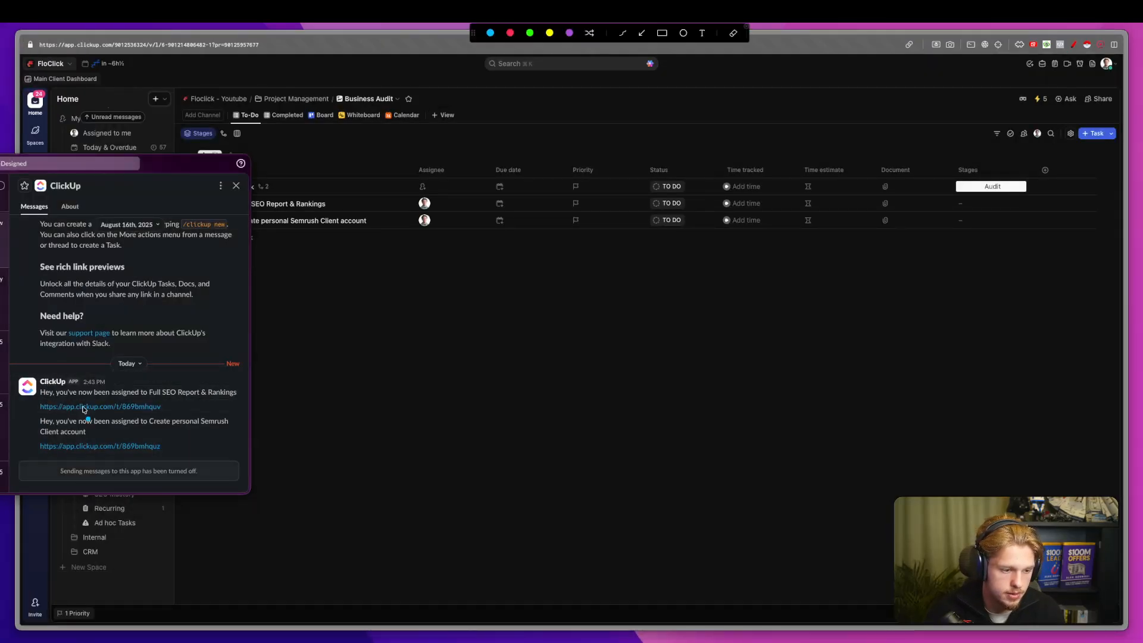
drag(76, 411, 218, 400)
key(Escape)
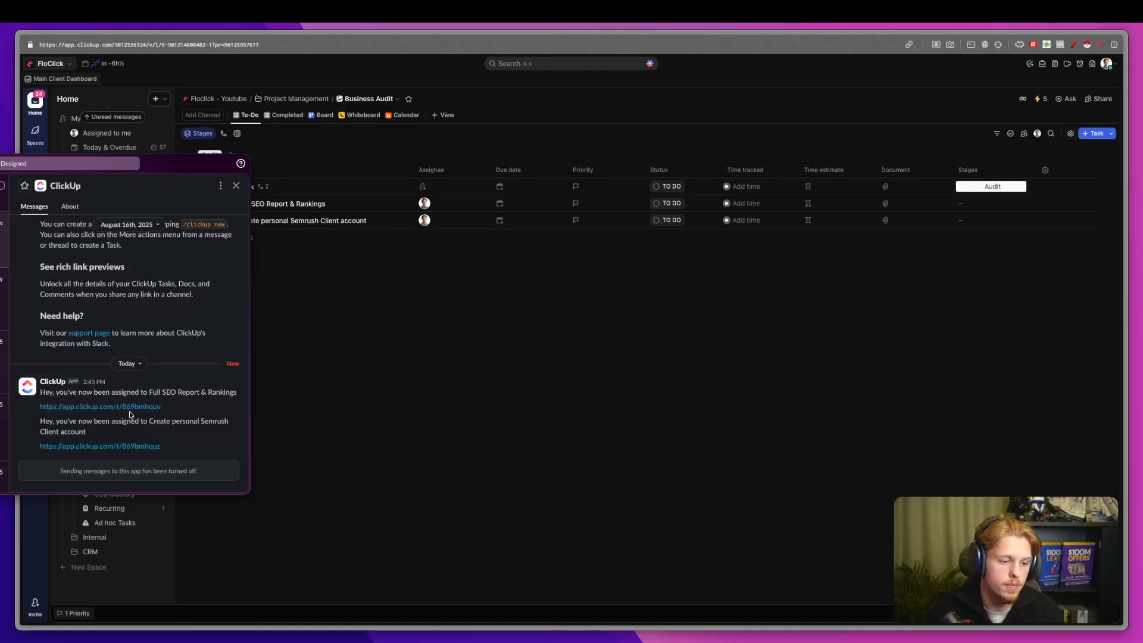
drag(111, 392, 236, 392)
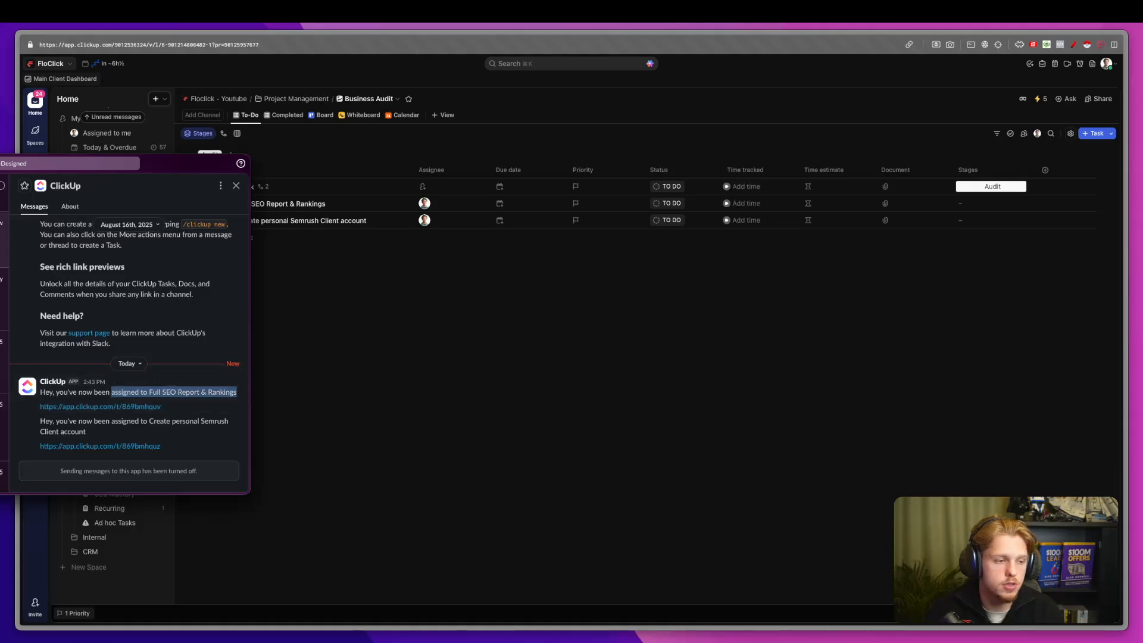
drag(190, 163, 0, 91)
click(260, 359)
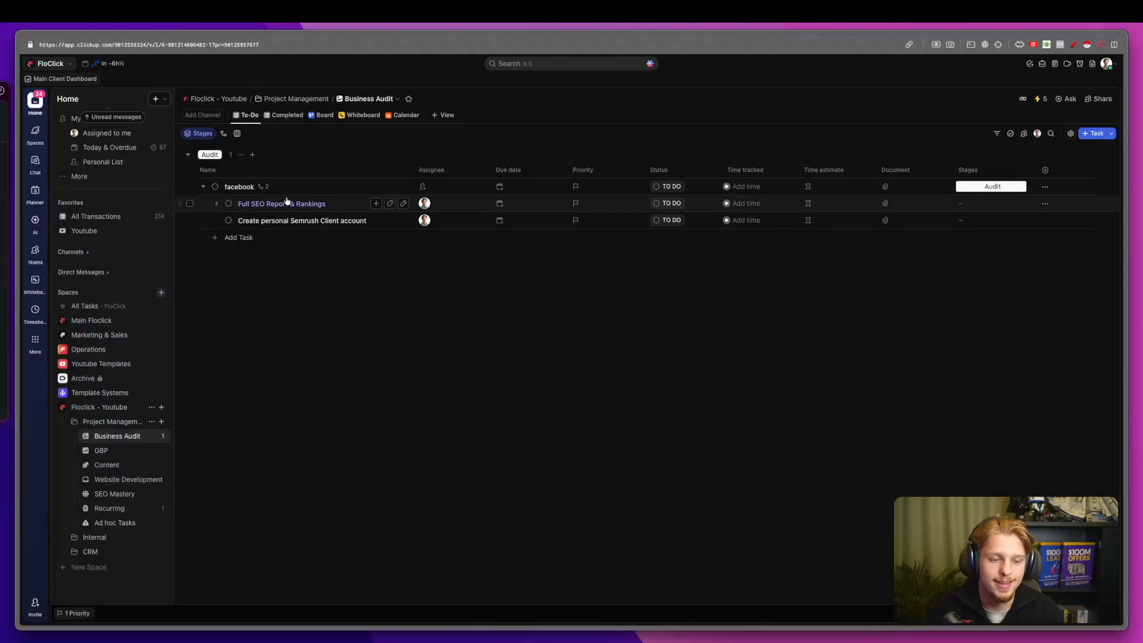
Open the "When Task is created -> Send Slack notification" automation of the Project Management folder for editing.
click(105, 422)
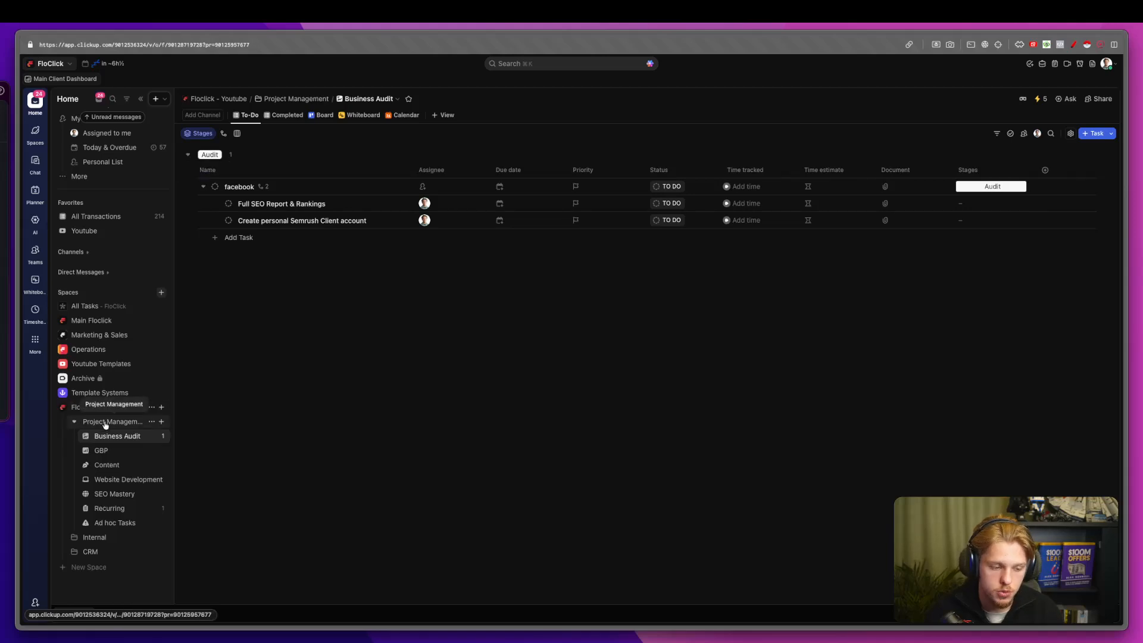
click(1043, 100)
click(959, 314)
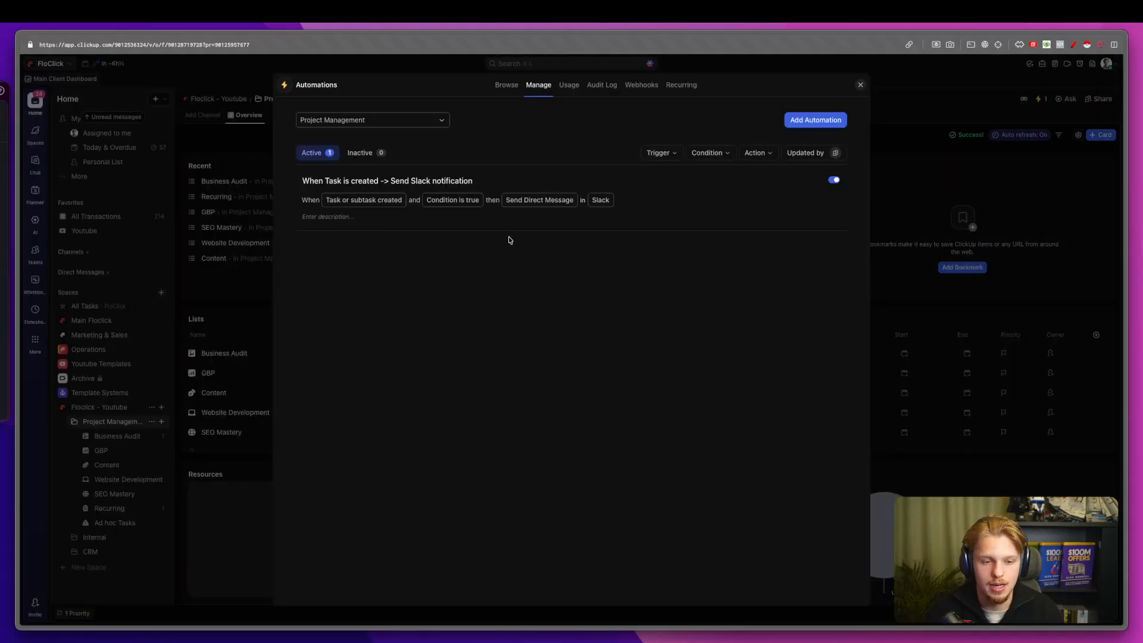
click(552, 185)
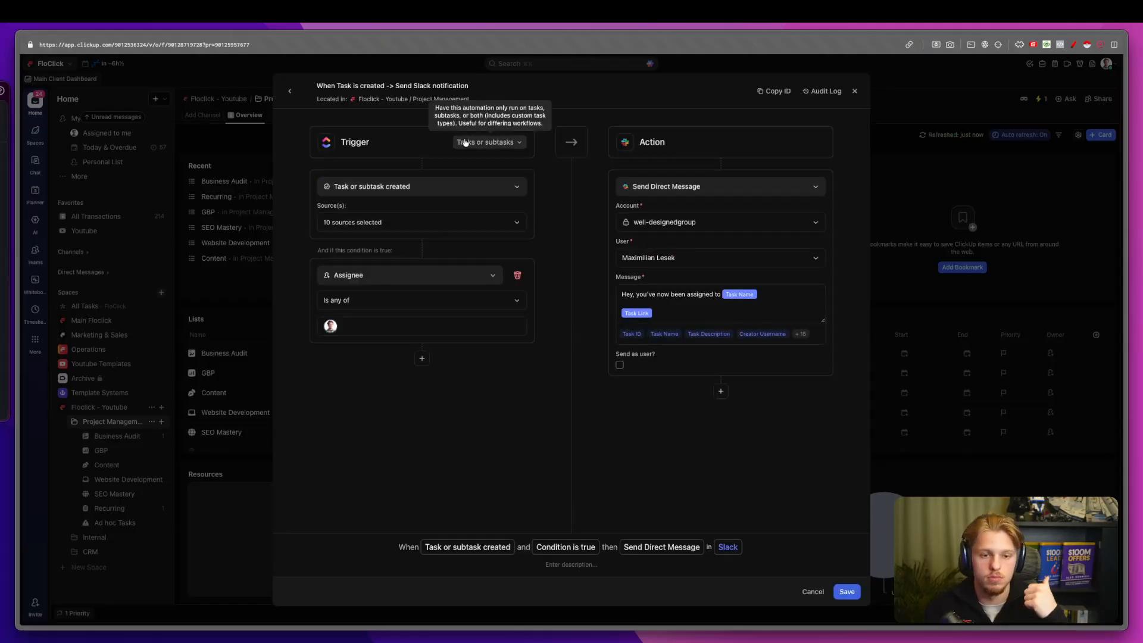
Limit the Slack notification automation's trigger to Tasks only, save the change, and close the automations window.
click(465, 142)
click(465, 143)
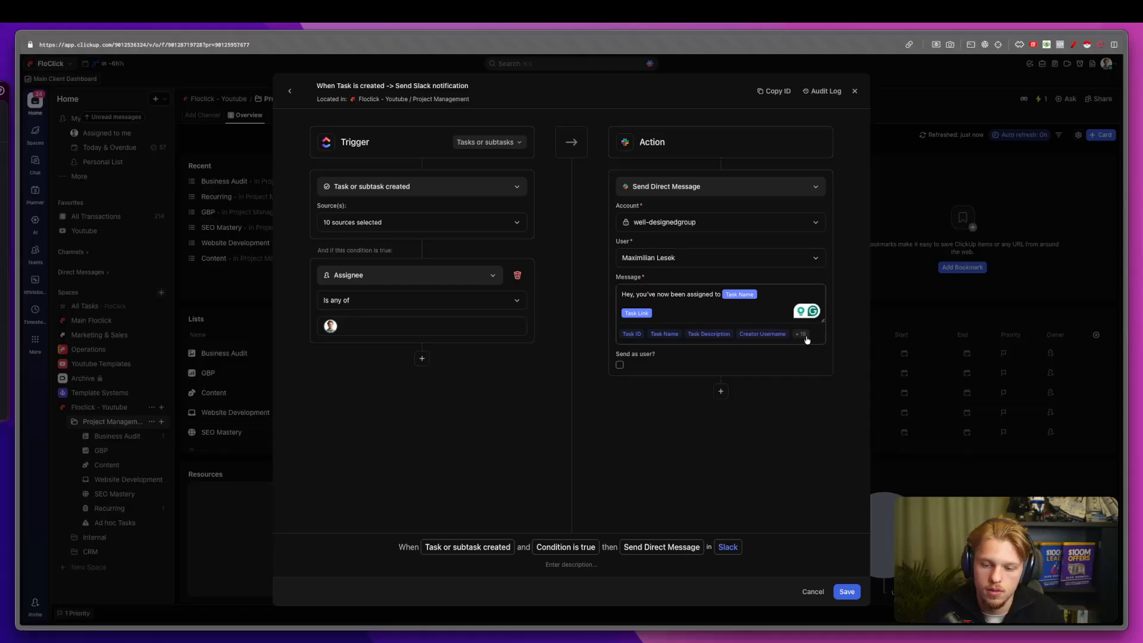
click(802, 311)
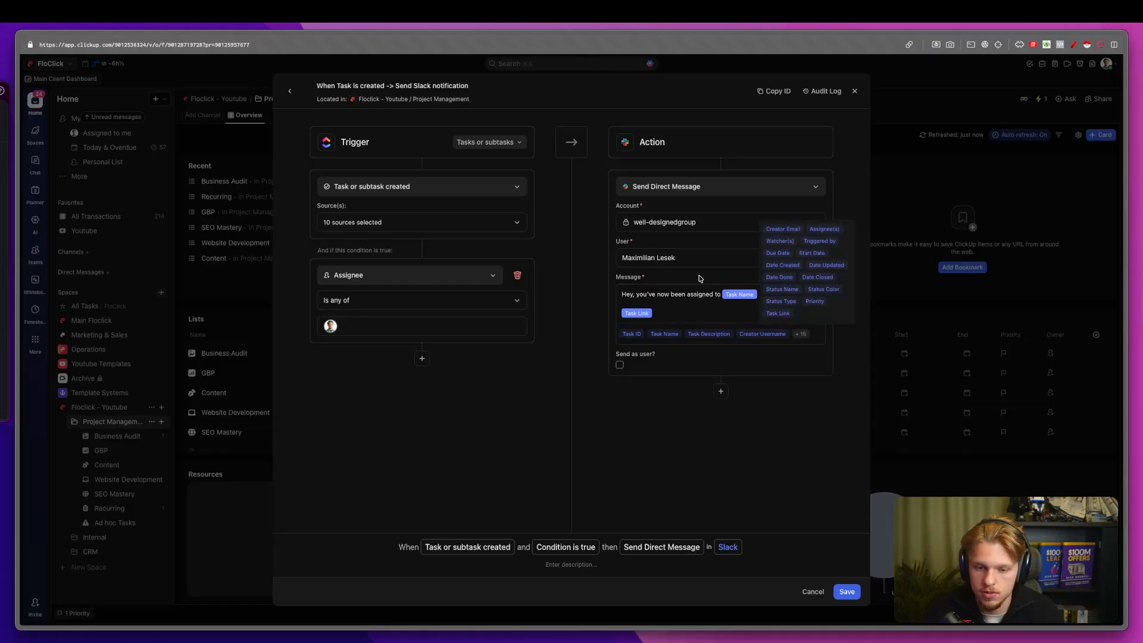
click(473, 187)
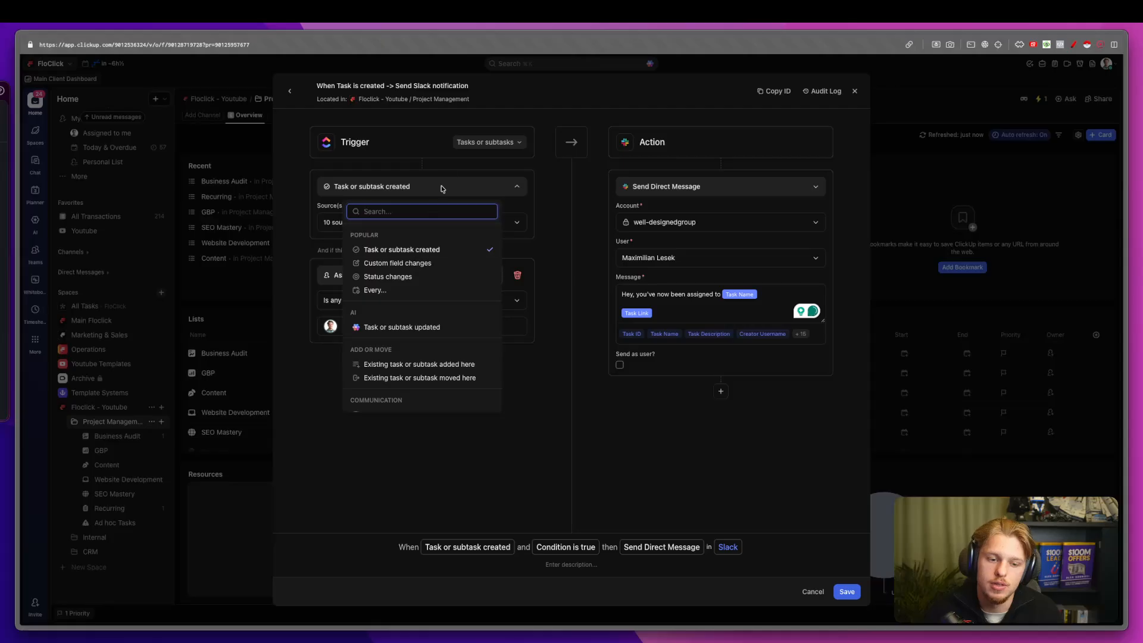
click(473, 143)
click(475, 143)
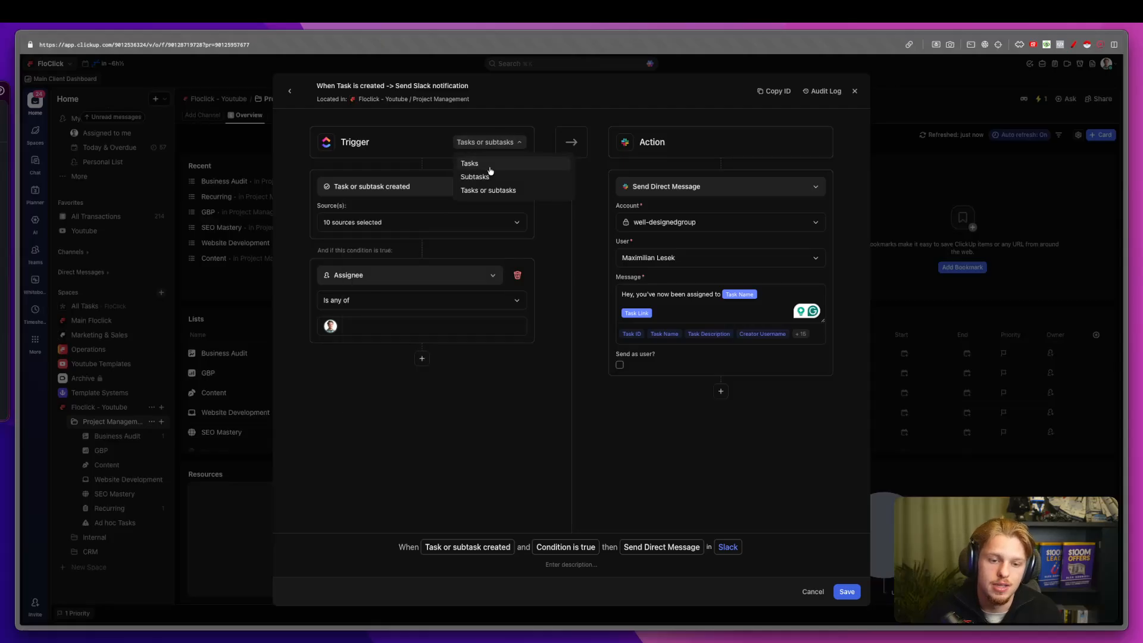
click(470, 164)
click(846, 591)
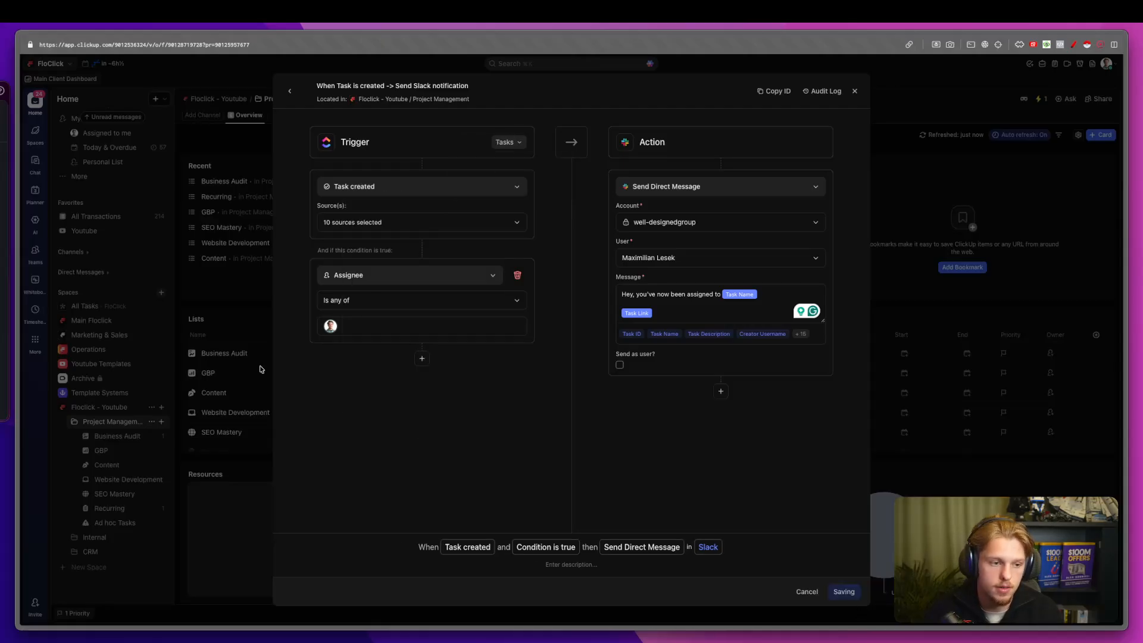
click(195, 367)
Create a new task named "Apple" in the Business Audit list.
click(119, 436)
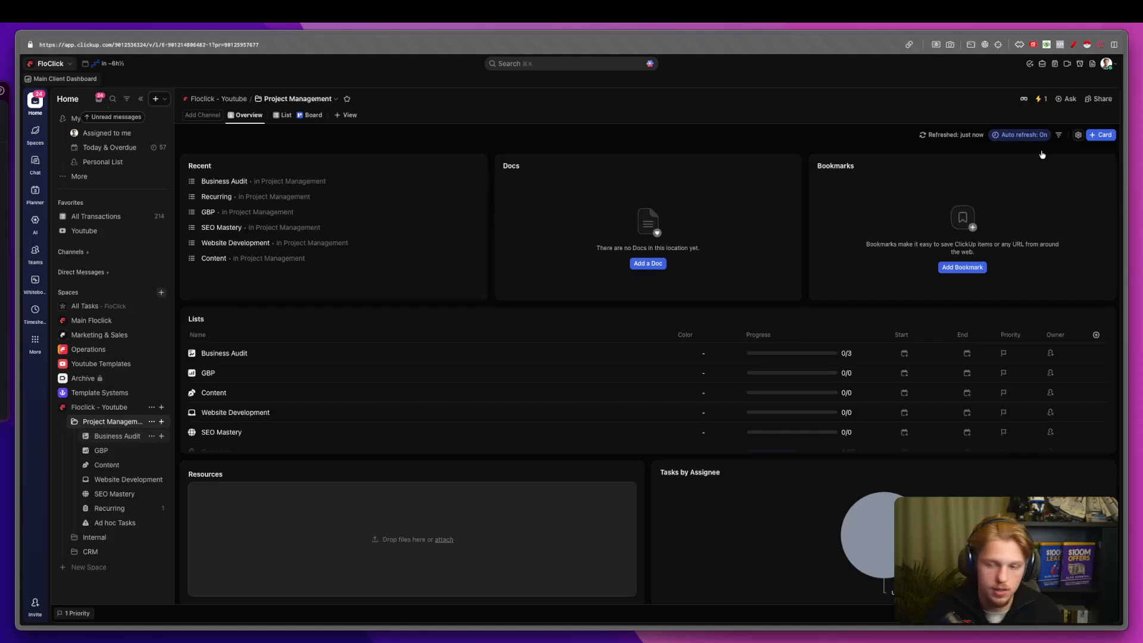
click(1094, 133)
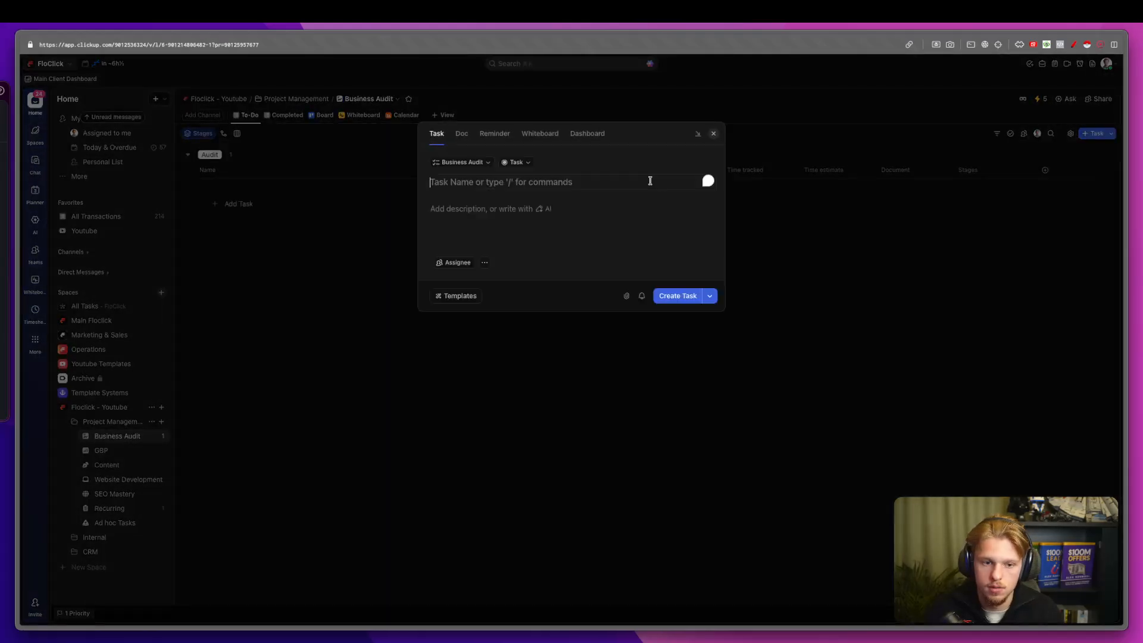
text(Cli)
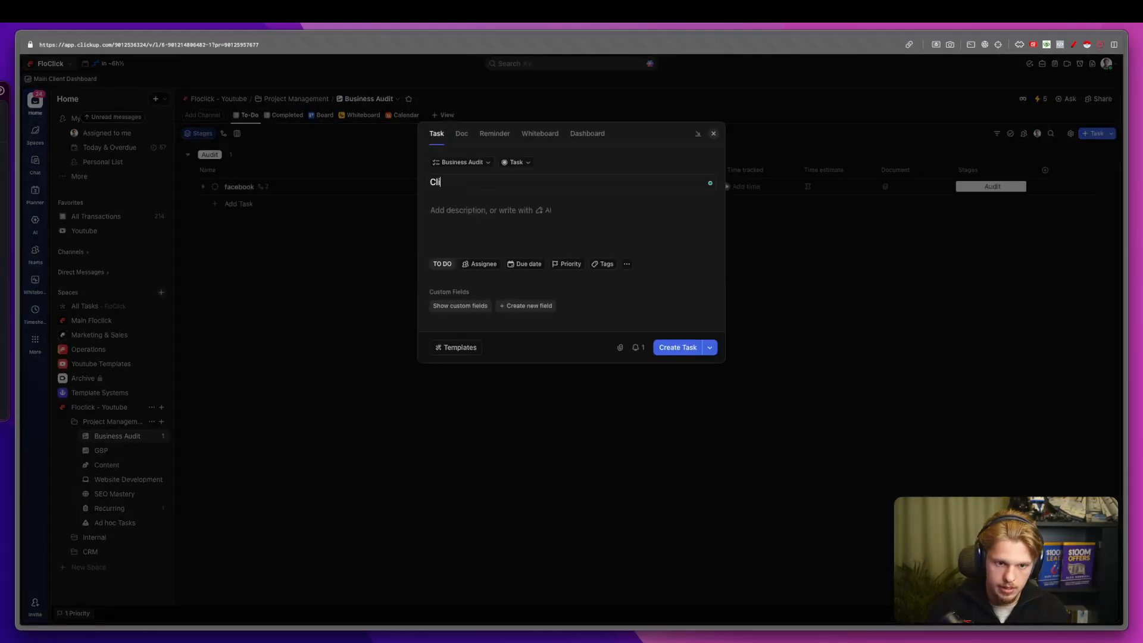
key(BackSpace)
key(BackSpace)
key(BackSpace)
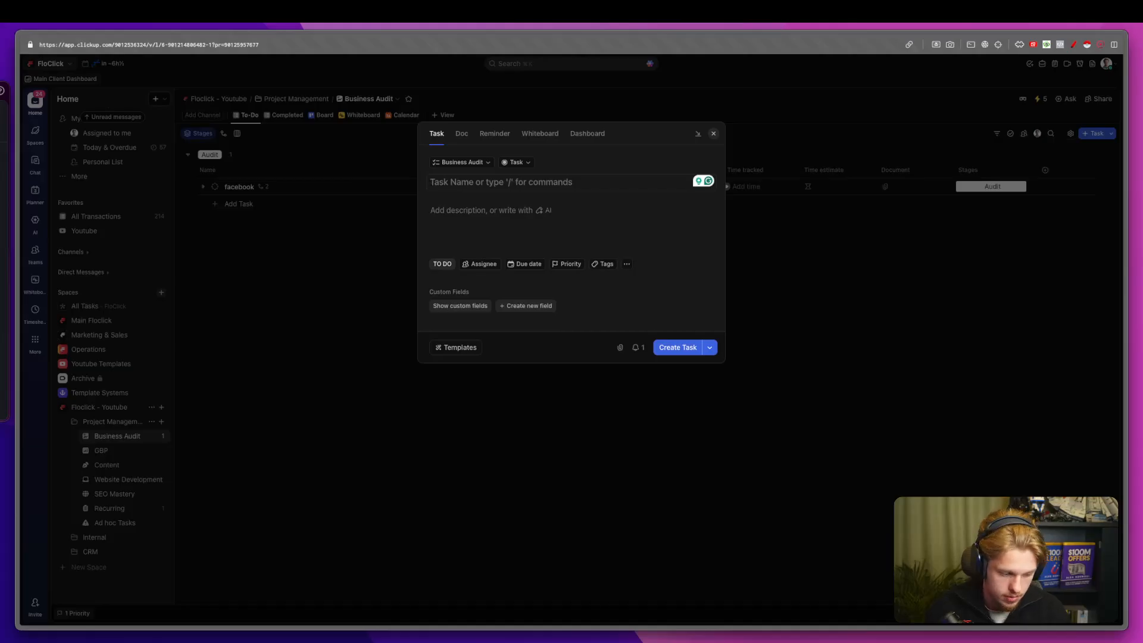
text(Apple)
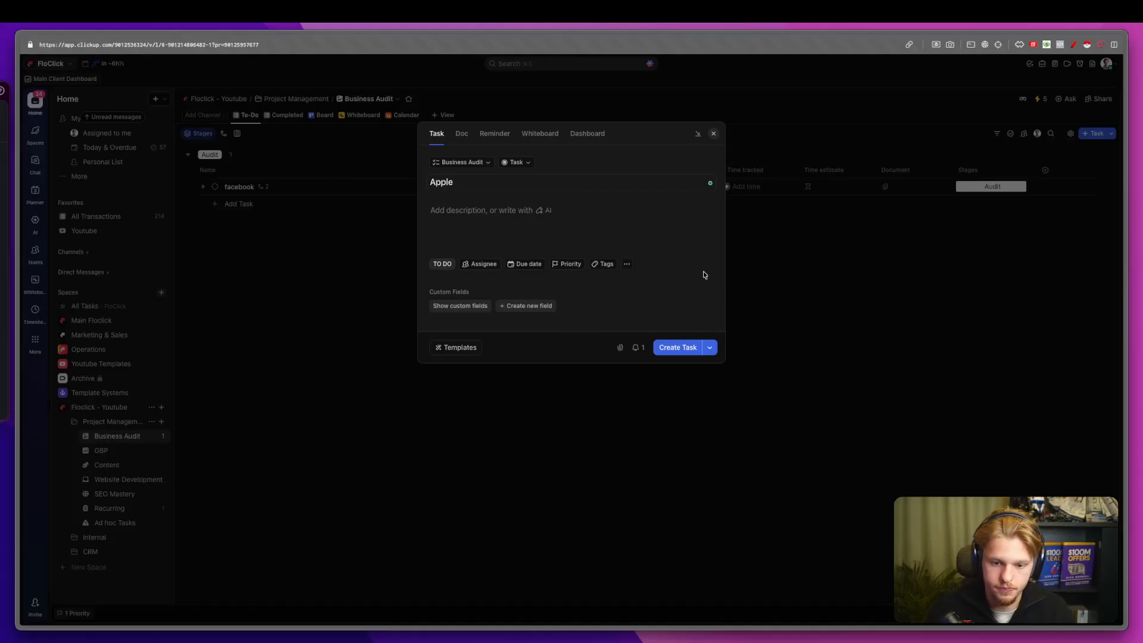
click(677, 344)
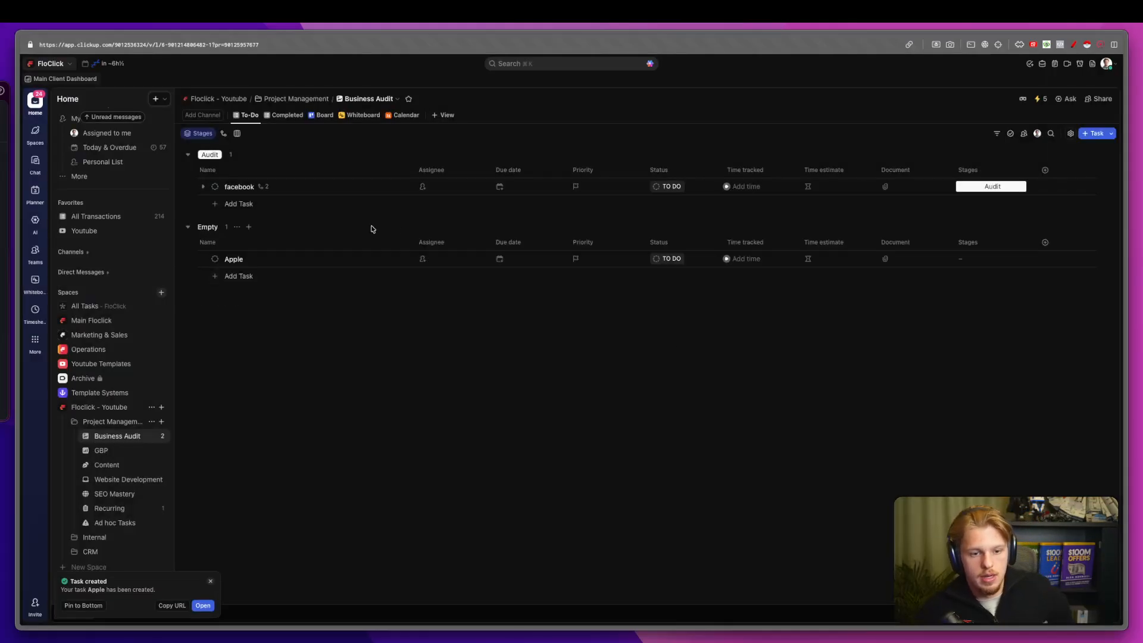
Review the trigger and actions of Business Audit's automation for the full SEO report and SEM Rush account, and close it.
click(1040, 98)
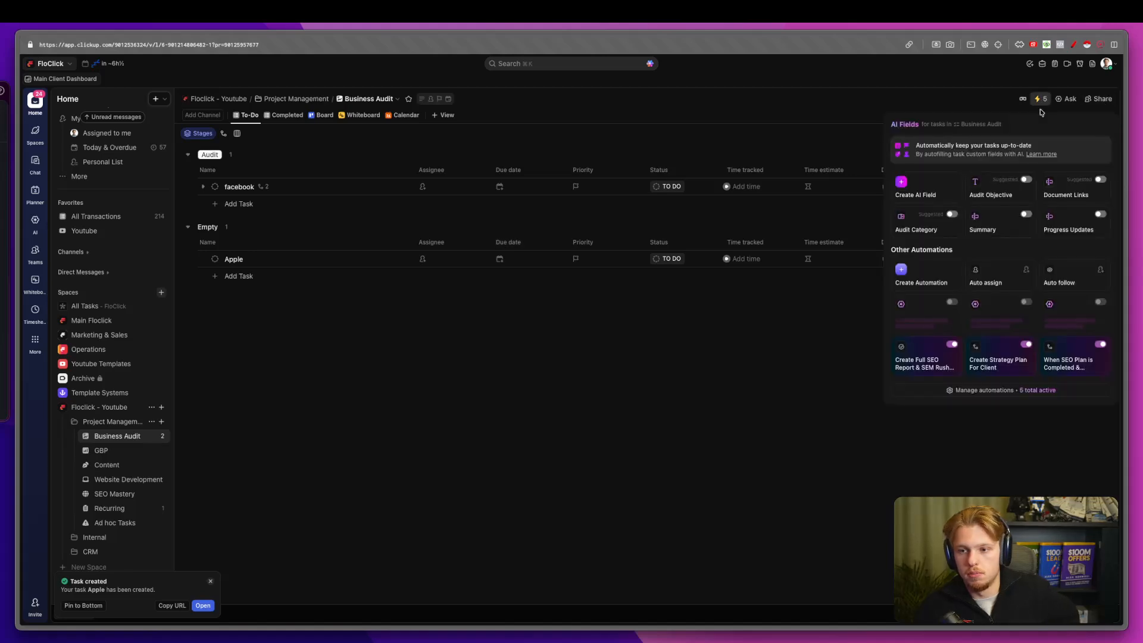
click(981, 390)
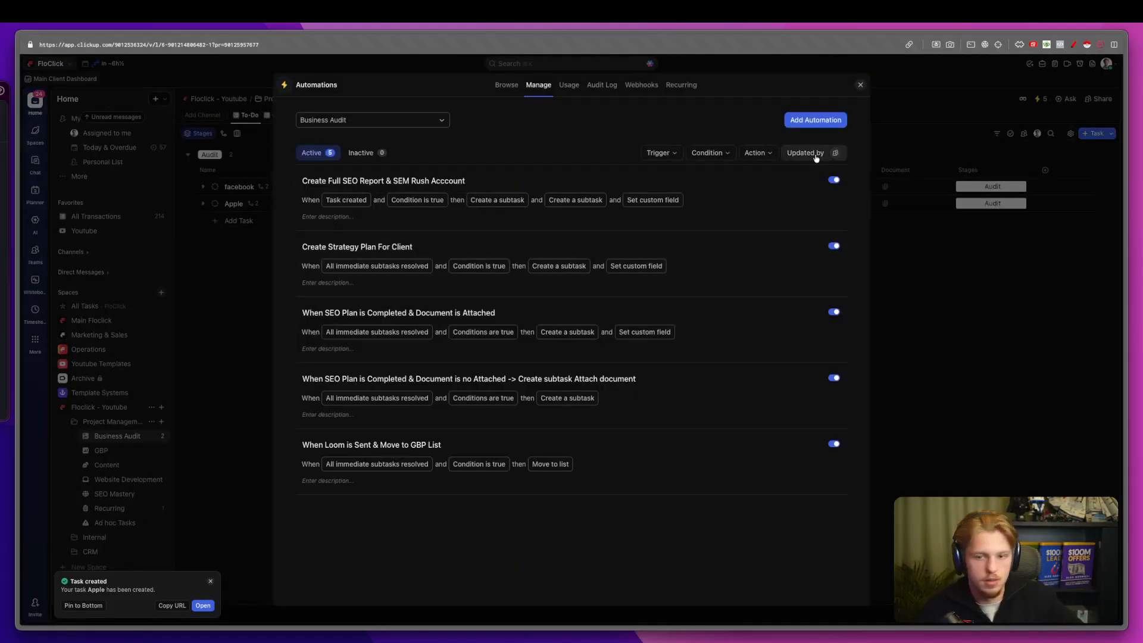
click(565, 185)
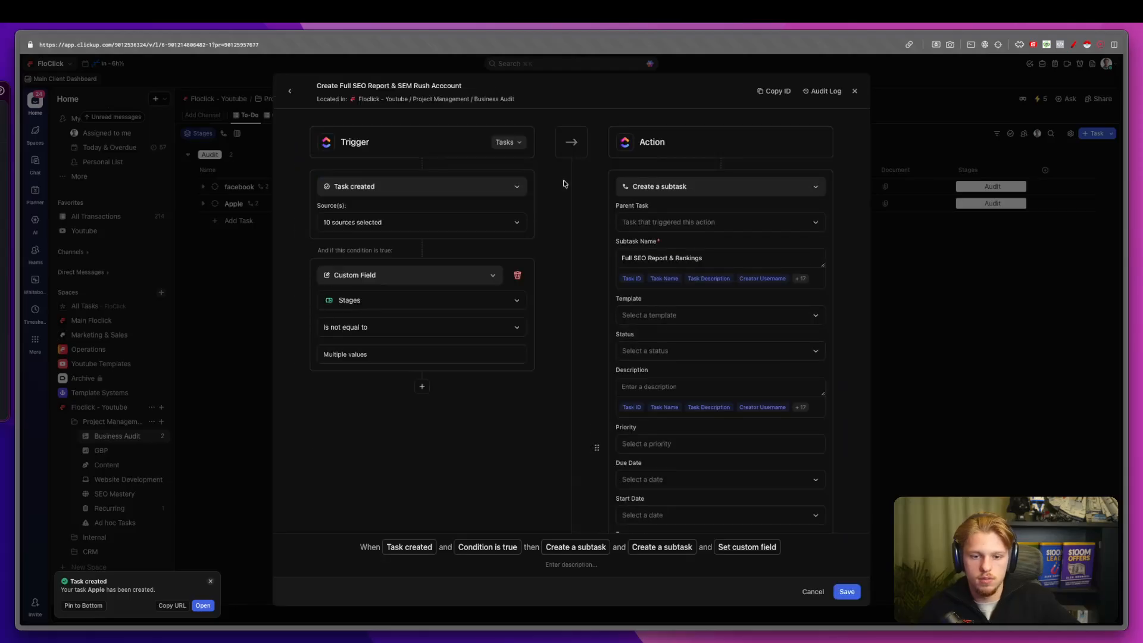
click(1018, 180)
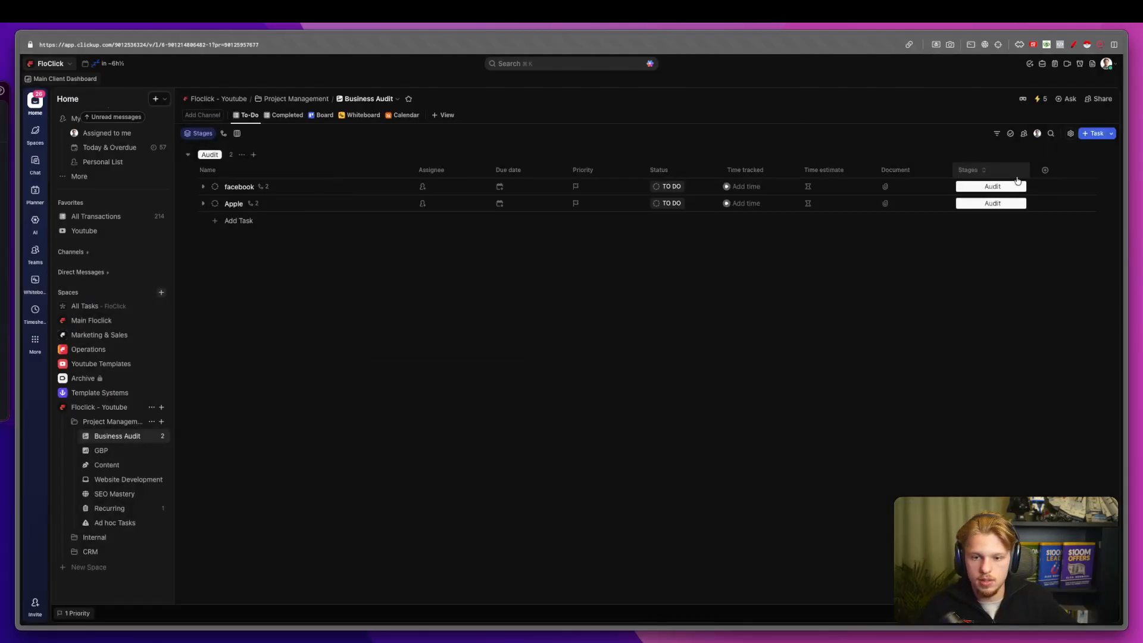
Create a task named "Apple 2" assigned to Me in the Business Audit list and check its notification in Slack.
click(1087, 133)
text(App)
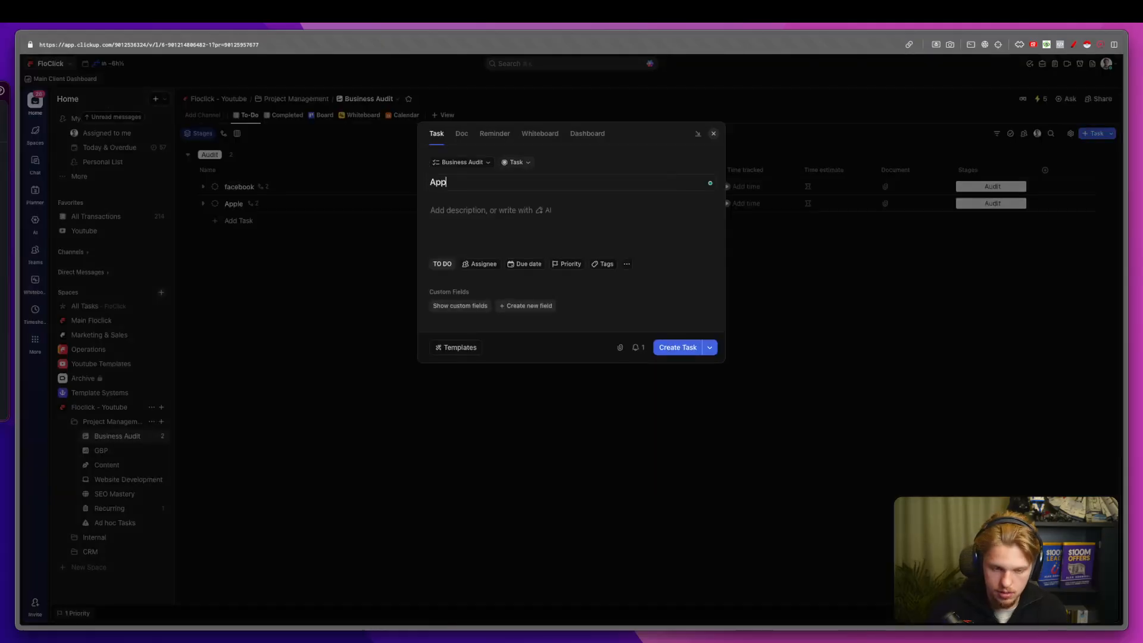
text(le 2)
click(492, 263)
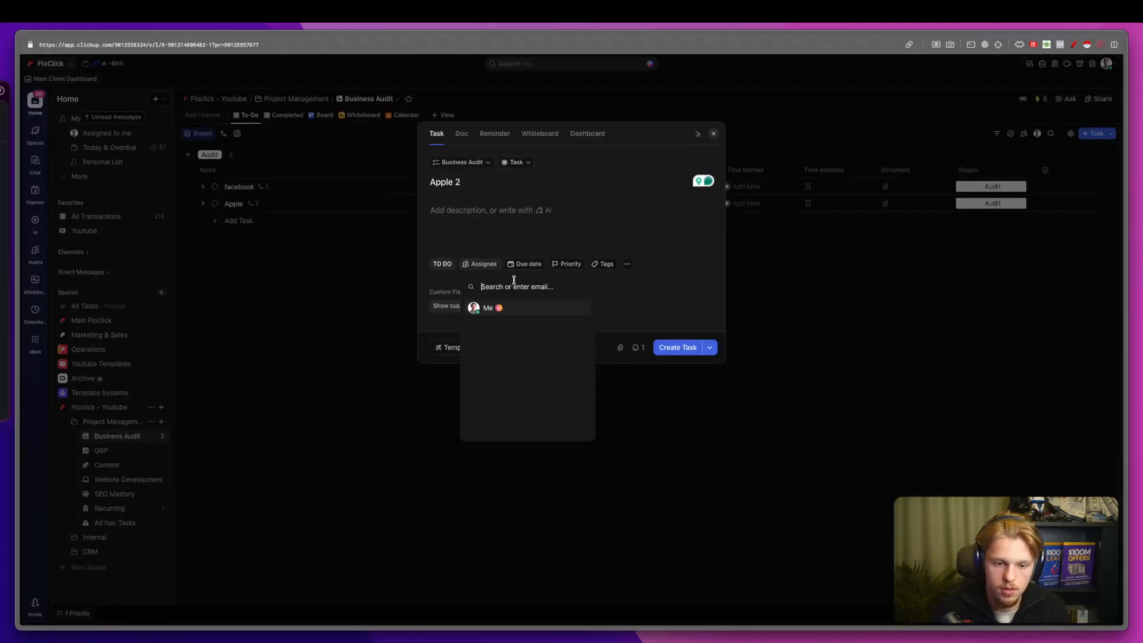
click(516, 314)
click(684, 351)
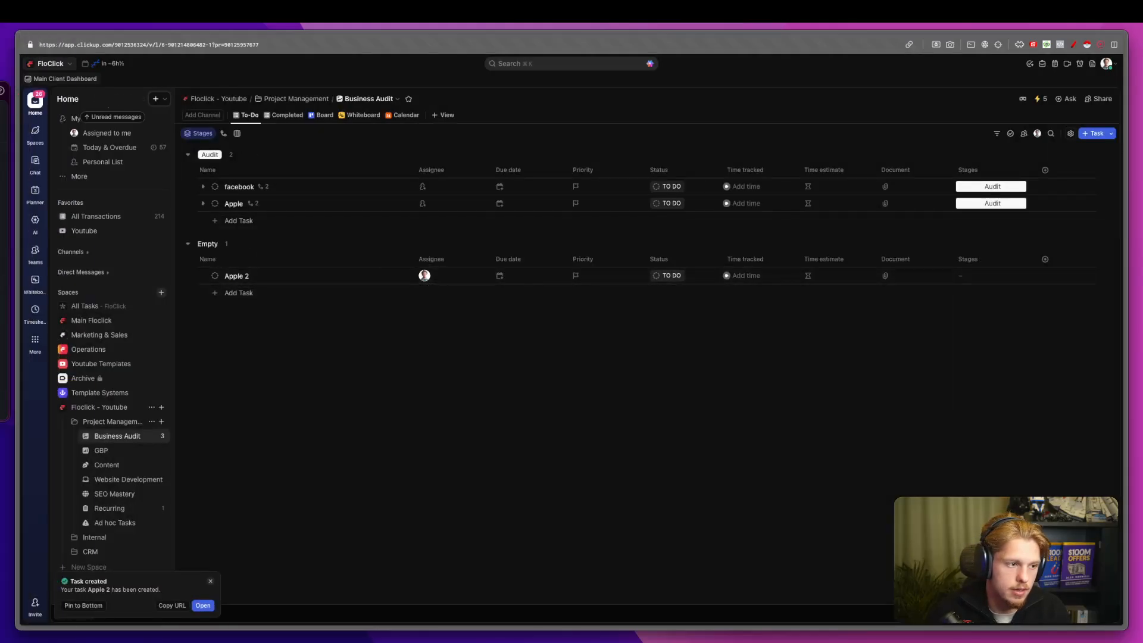
drag(0, 97, 160, 116)
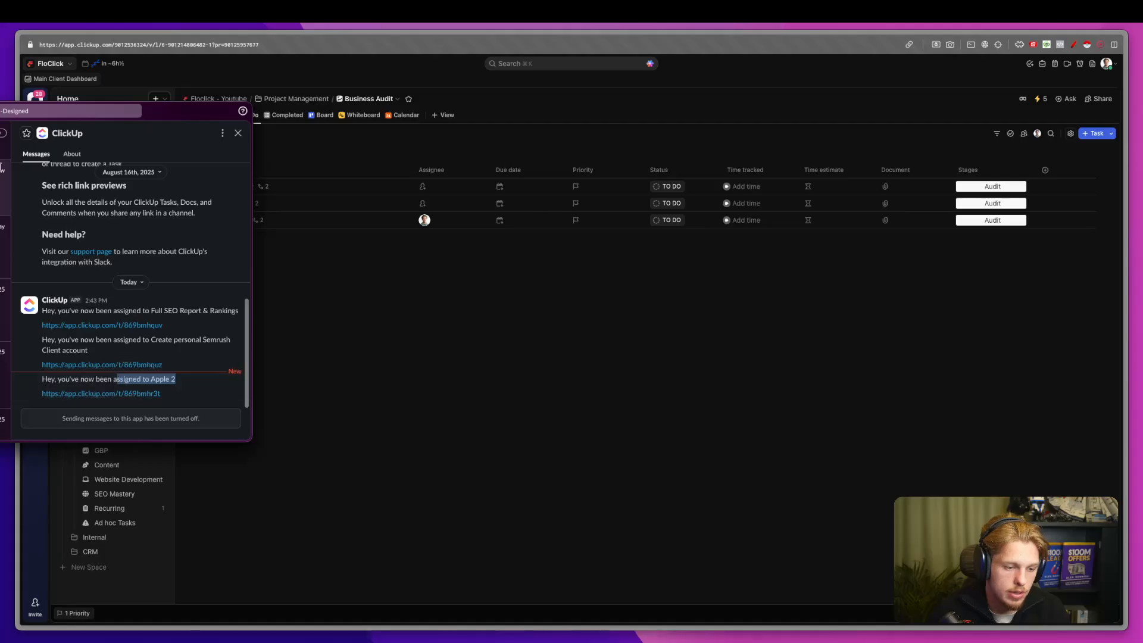
drag(179, 111, 0, 89)
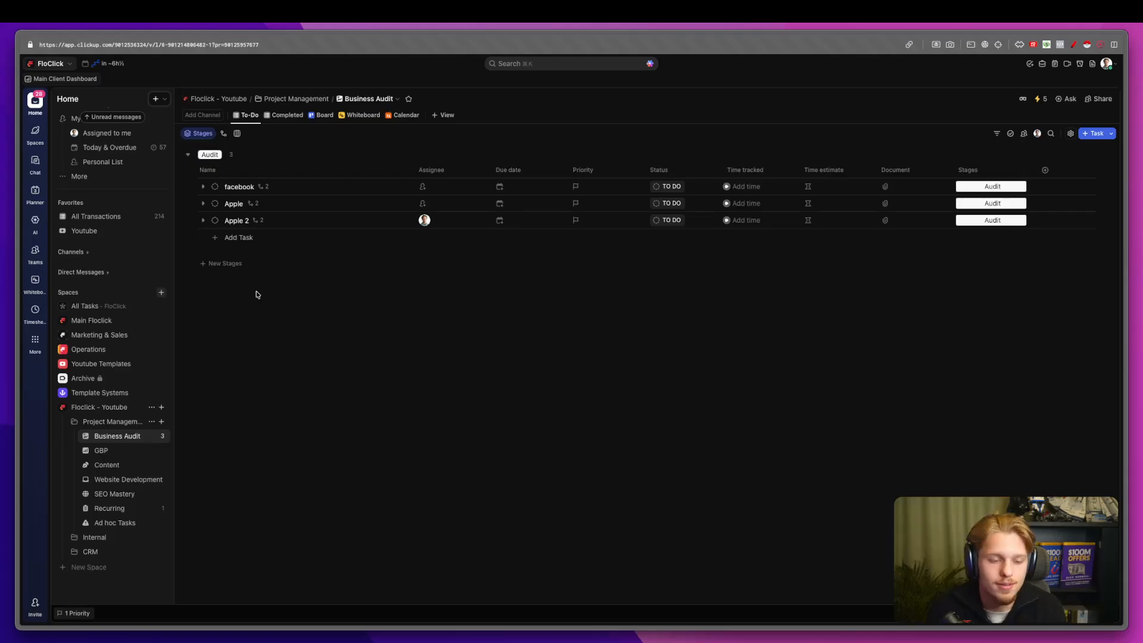
Rename Apple 2's subtasks to "Full SEO Report & Rankings - Apple" and "Create personal Semrush Client account - Amazon".
click(203, 220)
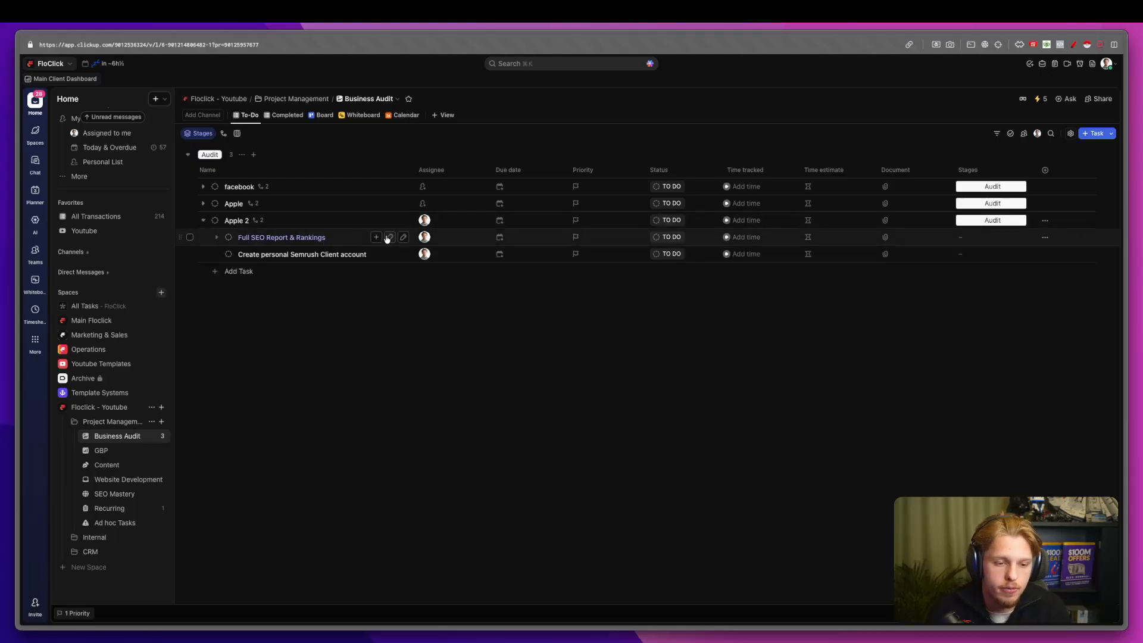
click(356, 239)
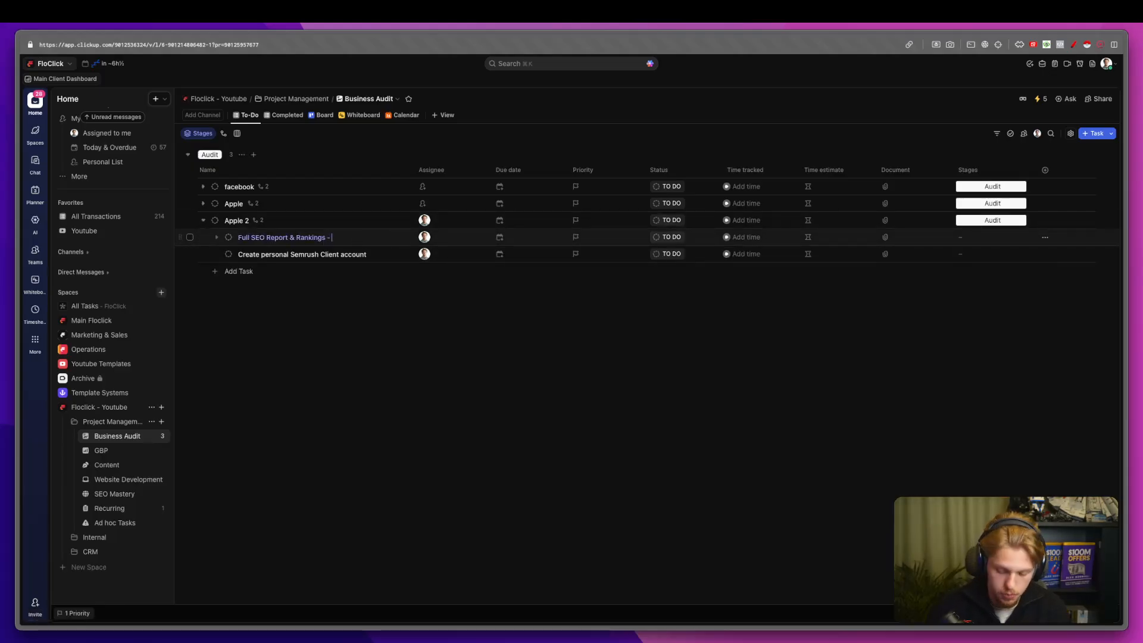
key(Return)
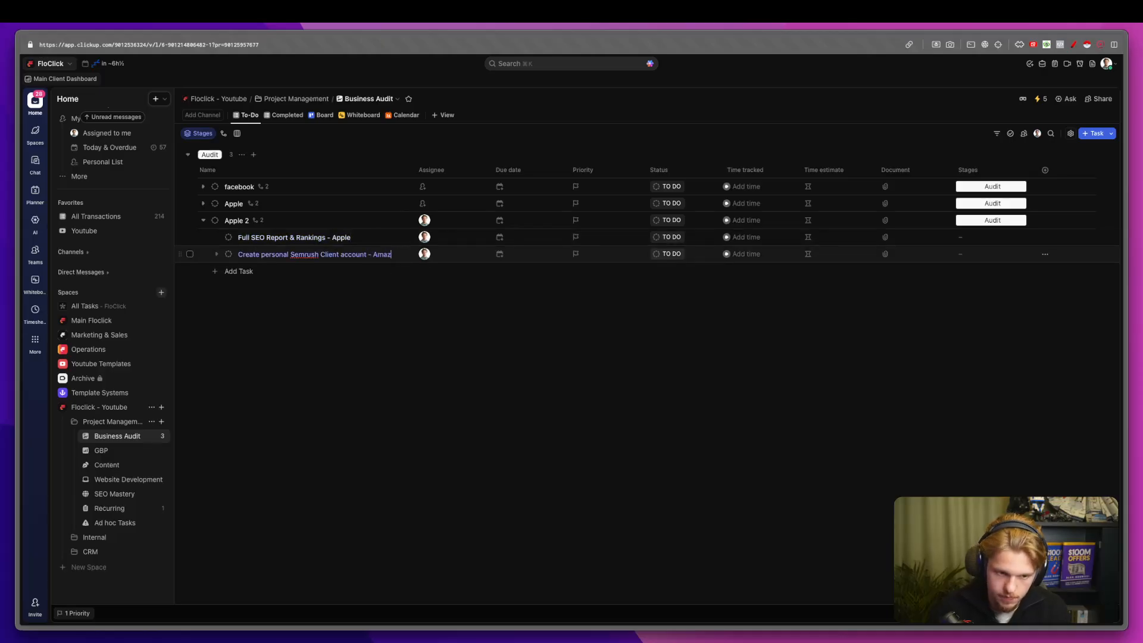
key(Return)
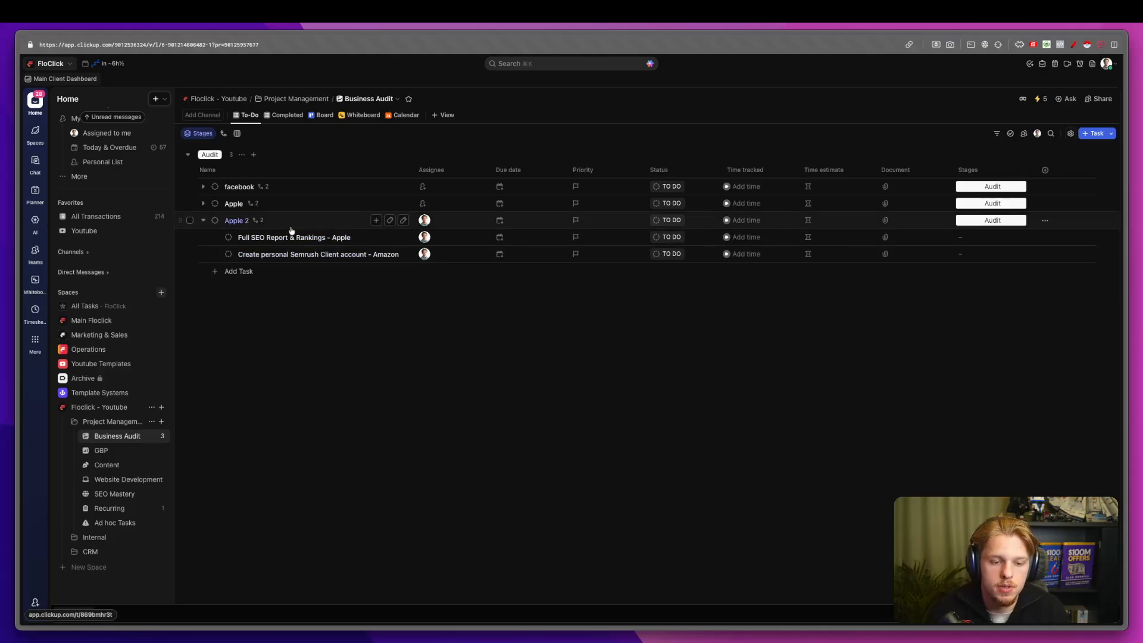
Append " - " and the Task Name variable to both subtask names in Business Audit's full SEO report and SEM Rush automation, and save.
click(1040, 99)
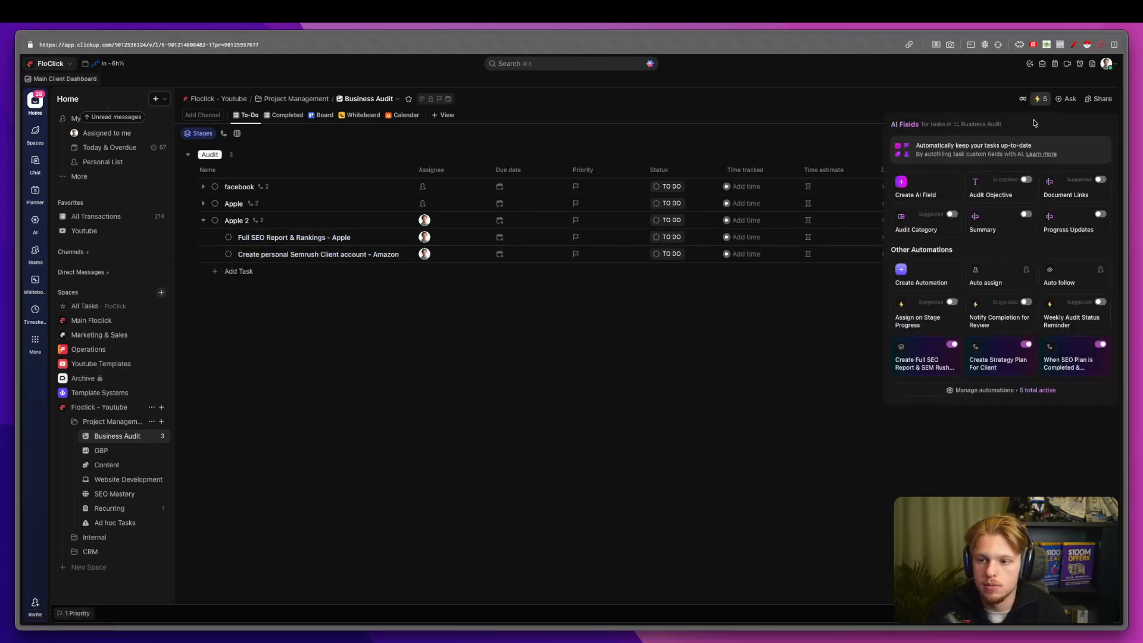
click(981, 391)
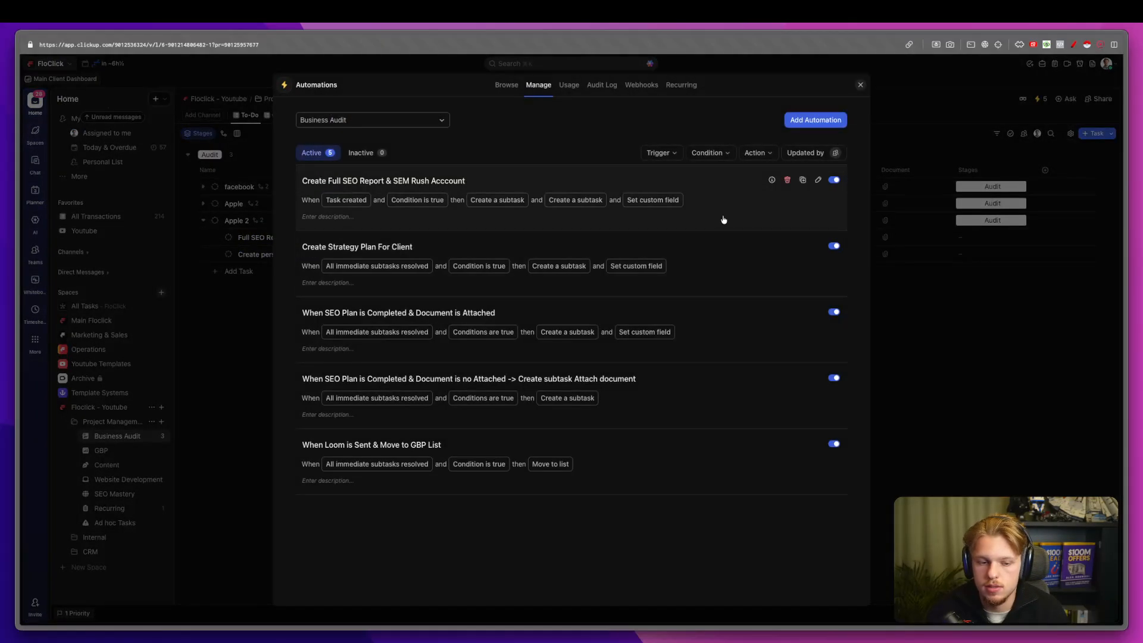
click(488, 182)
scroll(707, 248, down, 1)
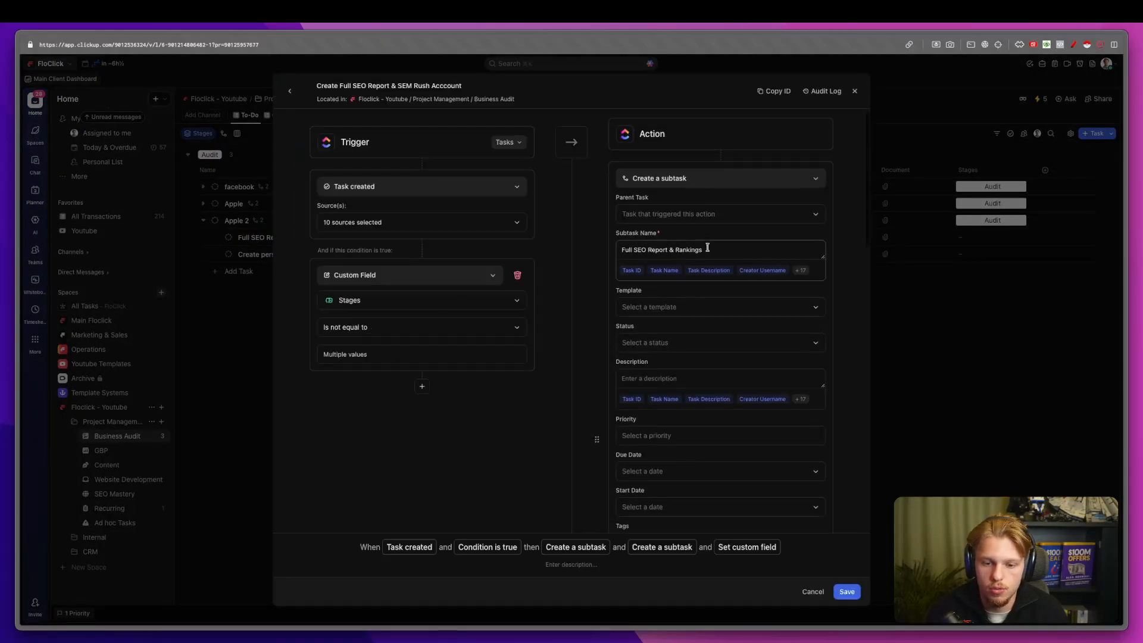
click(676, 276)
scroll(777, 403, down, 4)
scroll(771, 398, down, 3)
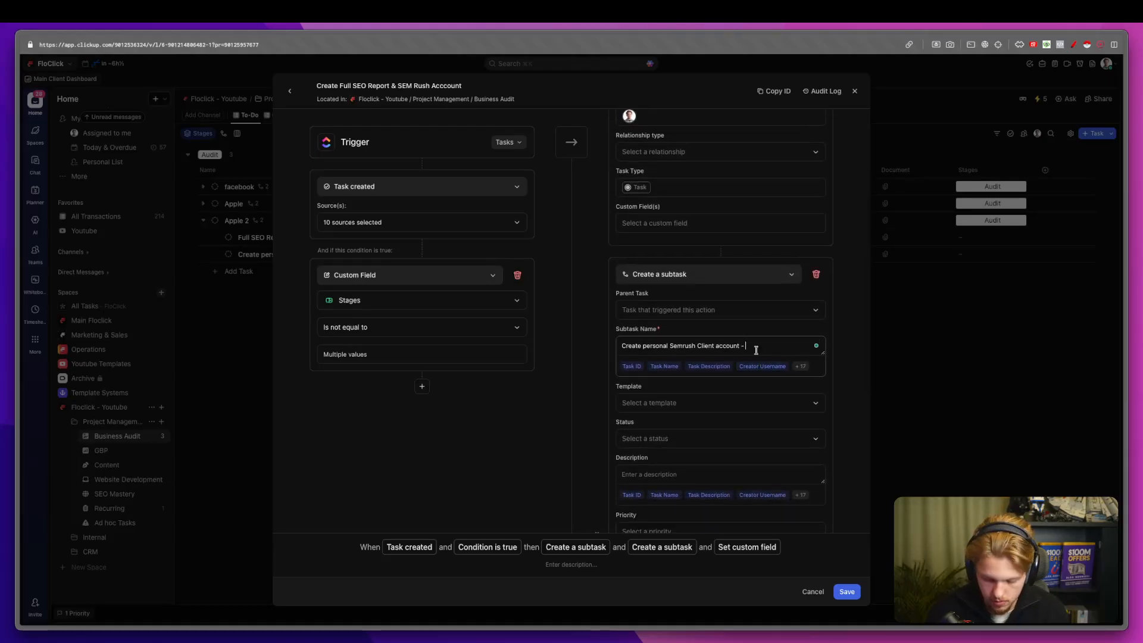
click(664, 366)
click(847, 591)
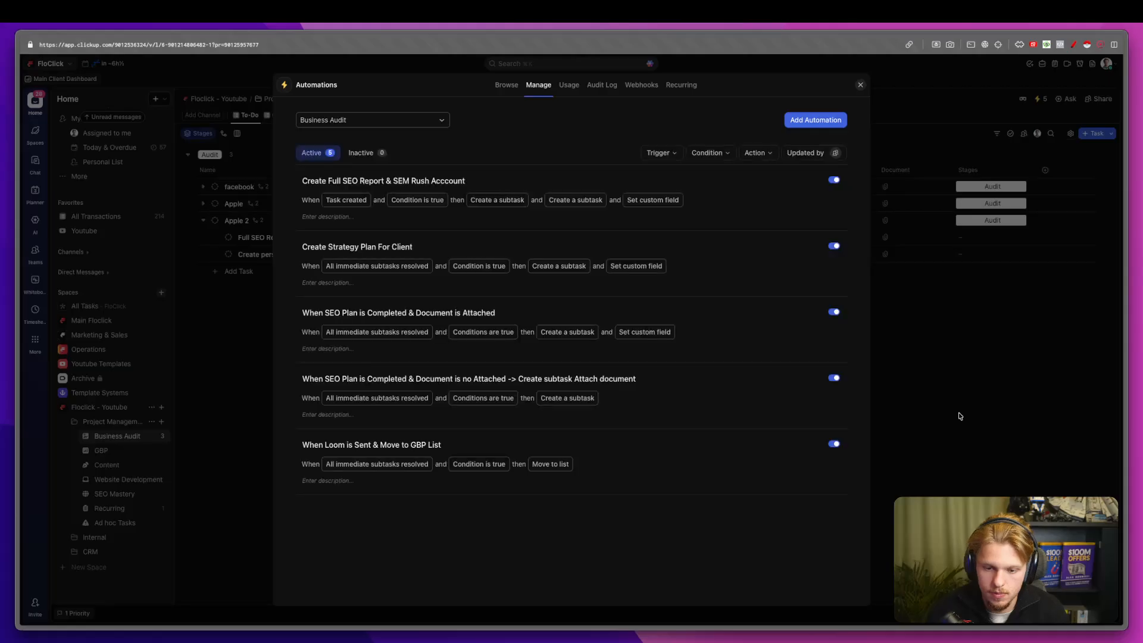
Delete the facebook, Apple and Apple 2 tasks together with Apple 2's two subtasks from the Business Audit list.
click(208, 262)
click(190, 255)
click(190, 238)
click(190, 220)
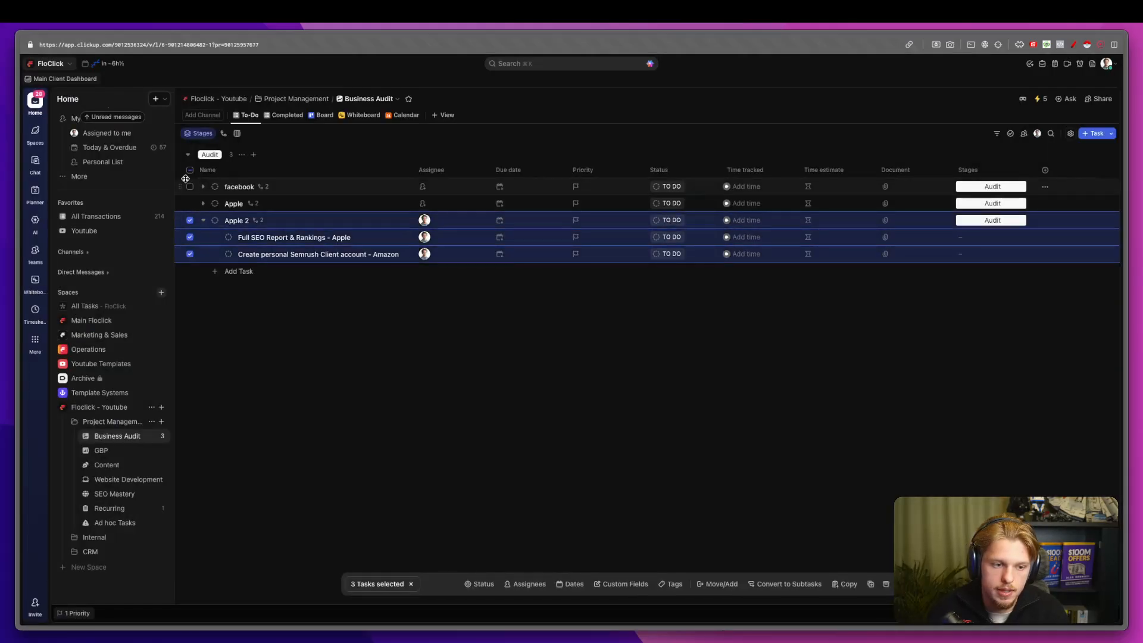
click(190, 187)
click(189, 204)
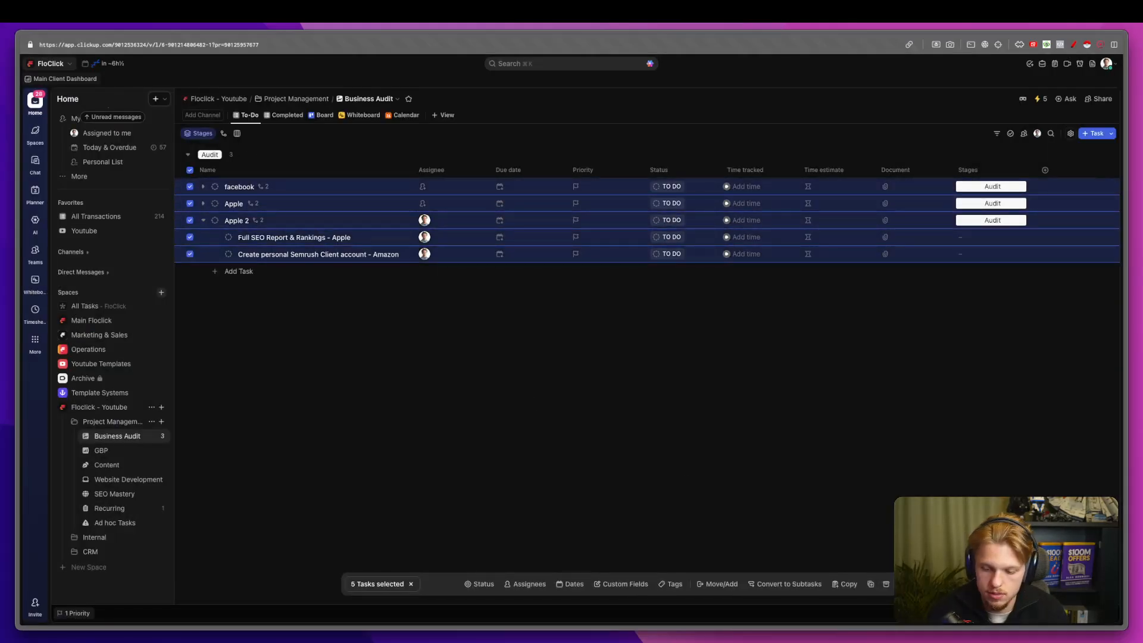
Switch the trigger of the Project Management folder's Slack notification automation to Subtasks and save it.
click(110, 425)
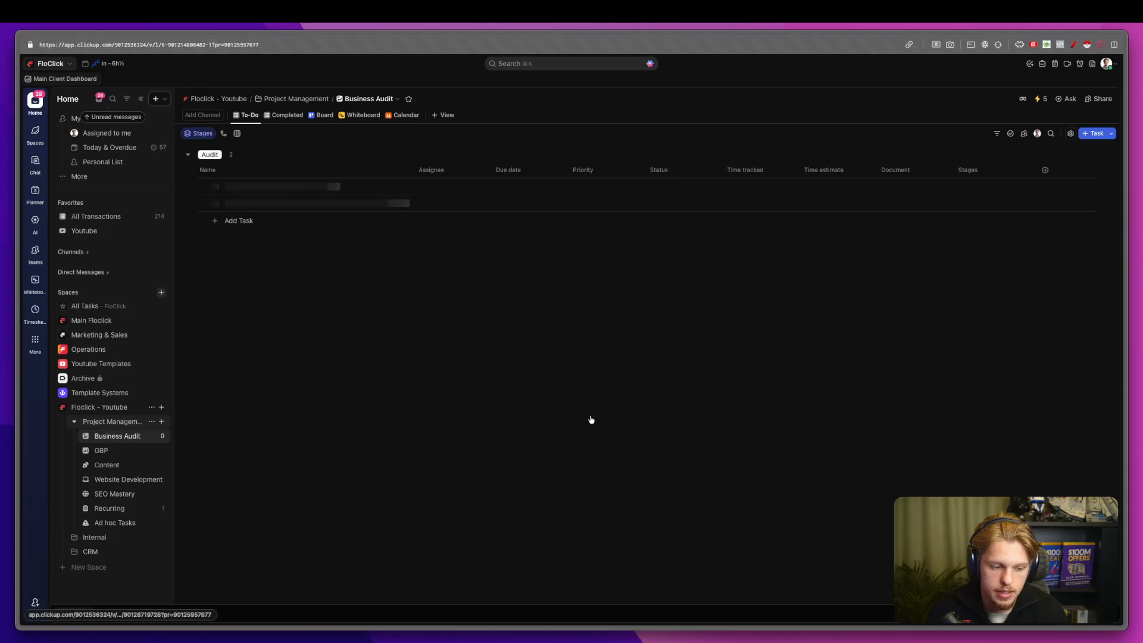
click(1042, 99)
click(915, 287)
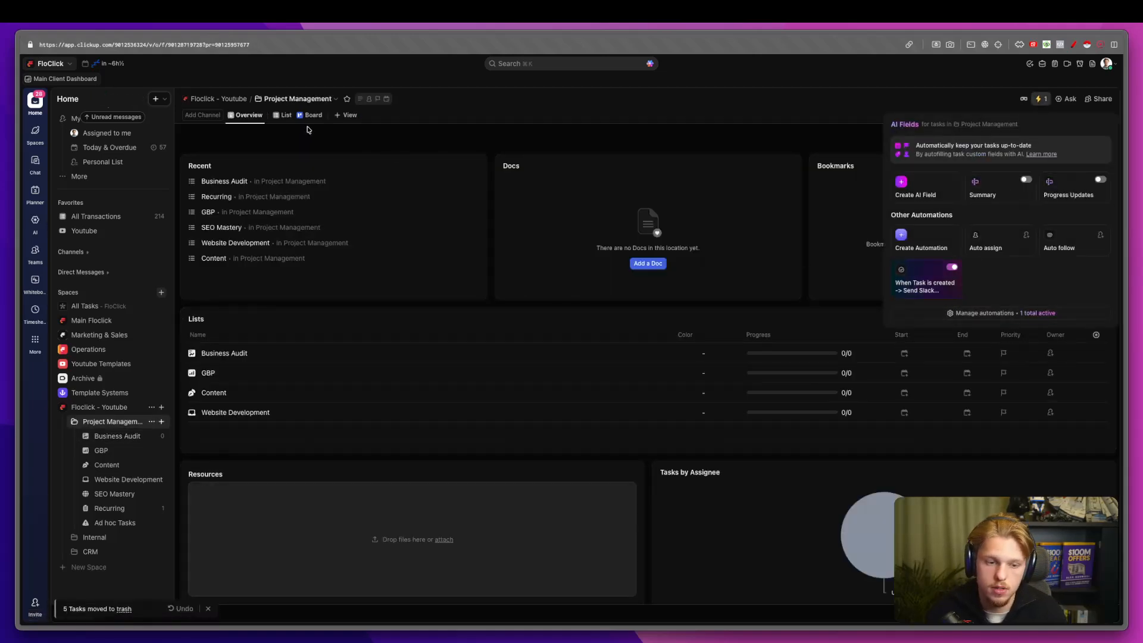
click(509, 142)
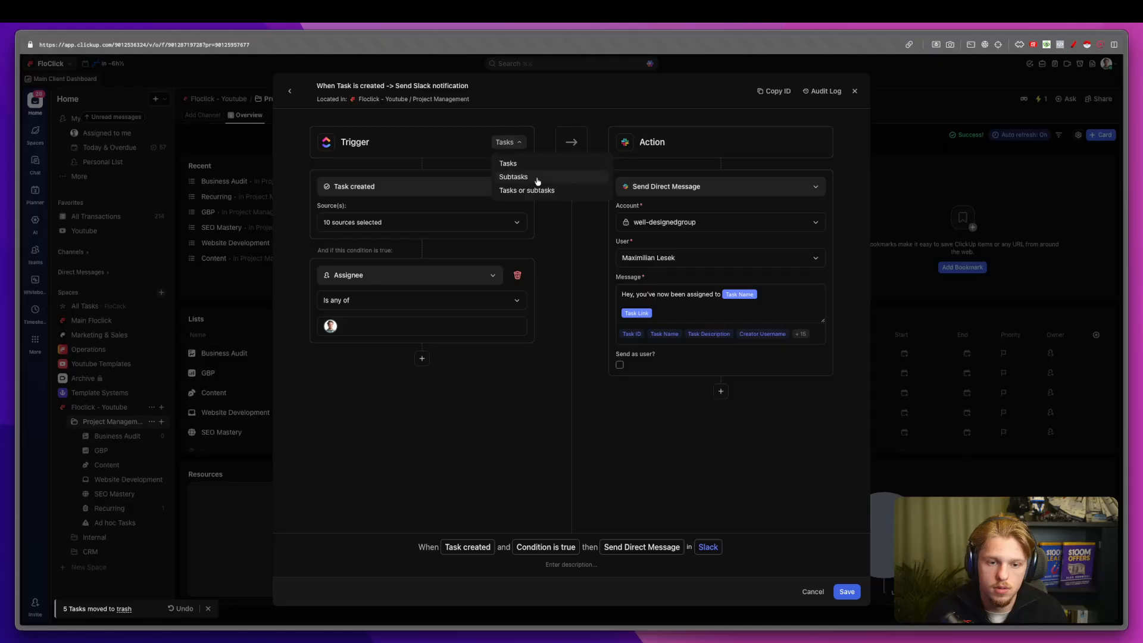
click(513, 177)
click(847, 591)
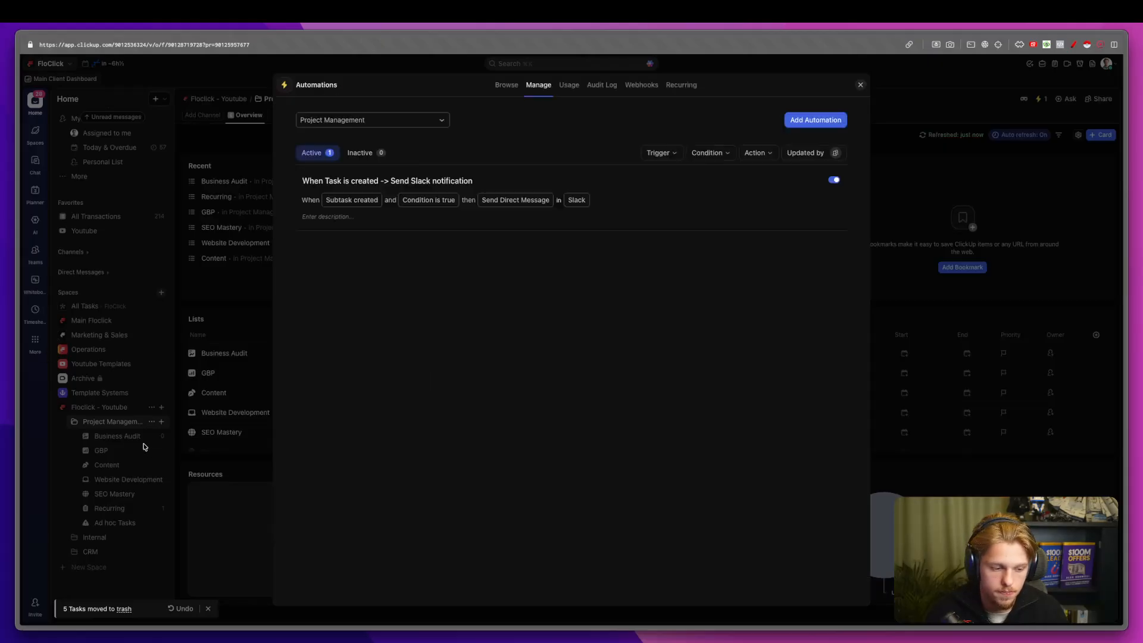
Create a new task named "Amazon" in the Business Audit list.
click(145, 446)
click(108, 433)
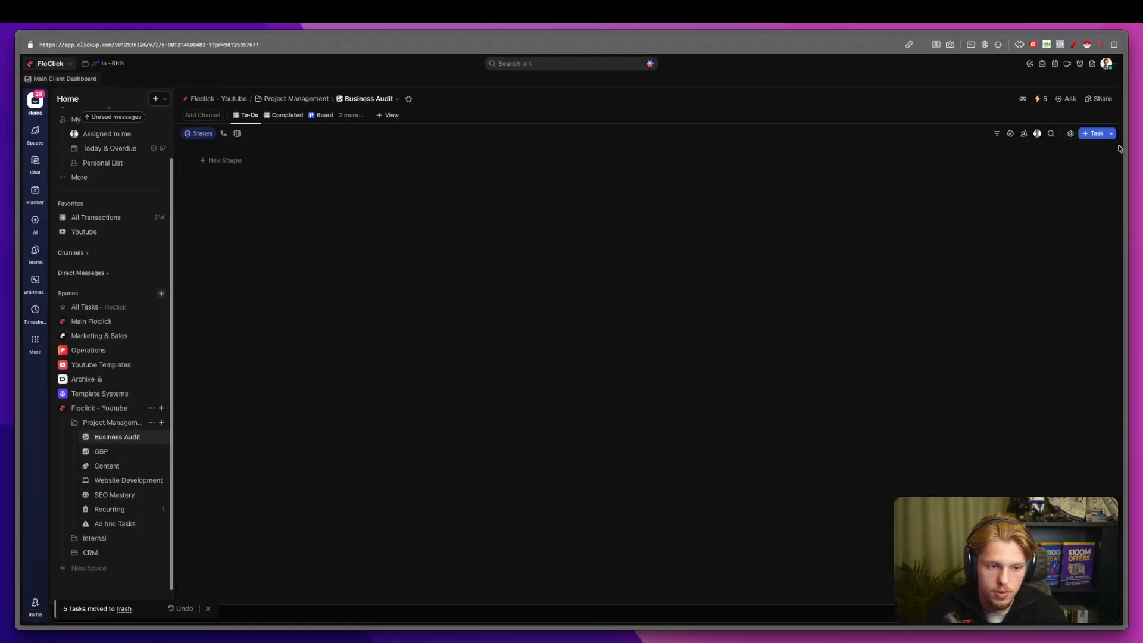
click(1095, 134)
text(Apple)
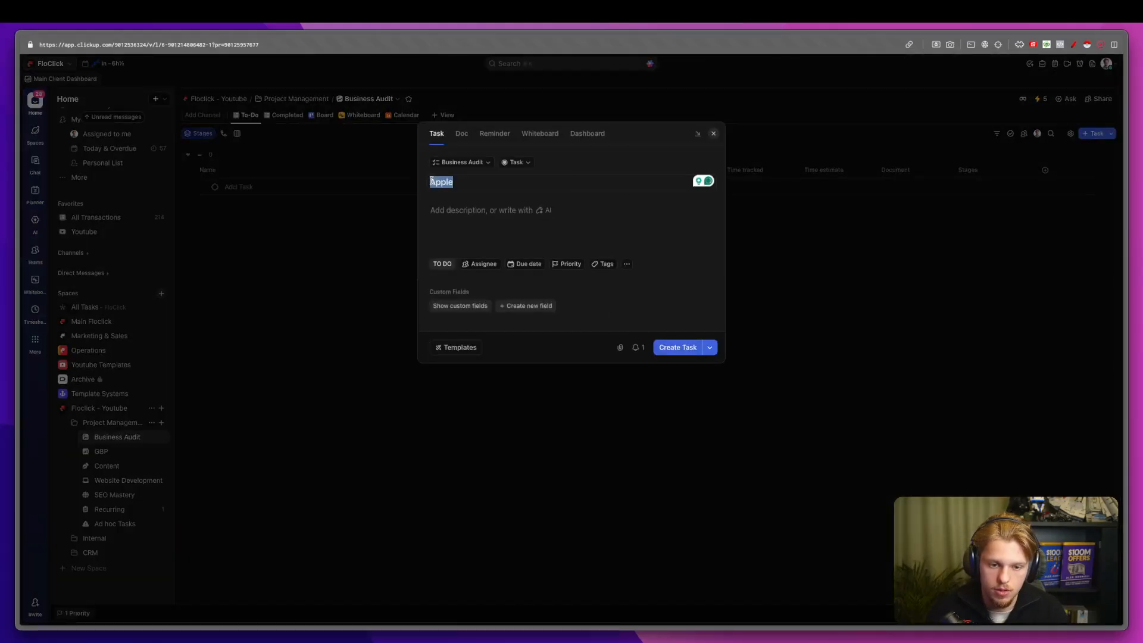
text(Amazon)
key(super+Return)
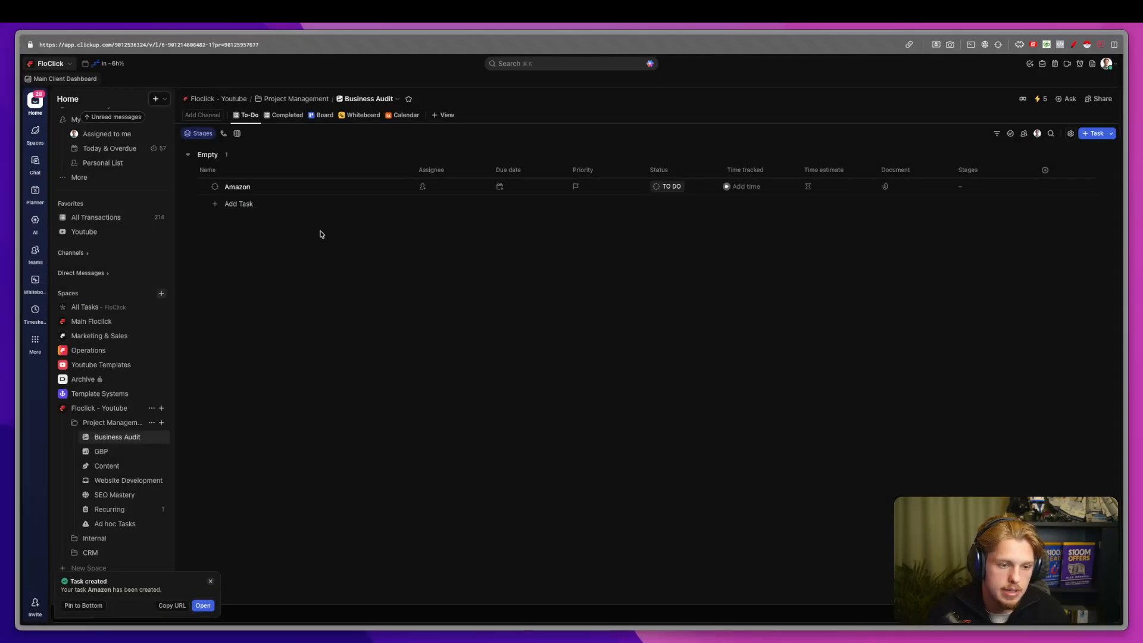
Check the Amazon task's automatically created subtasks and their assignment notifications in Slack.
click(203, 187)
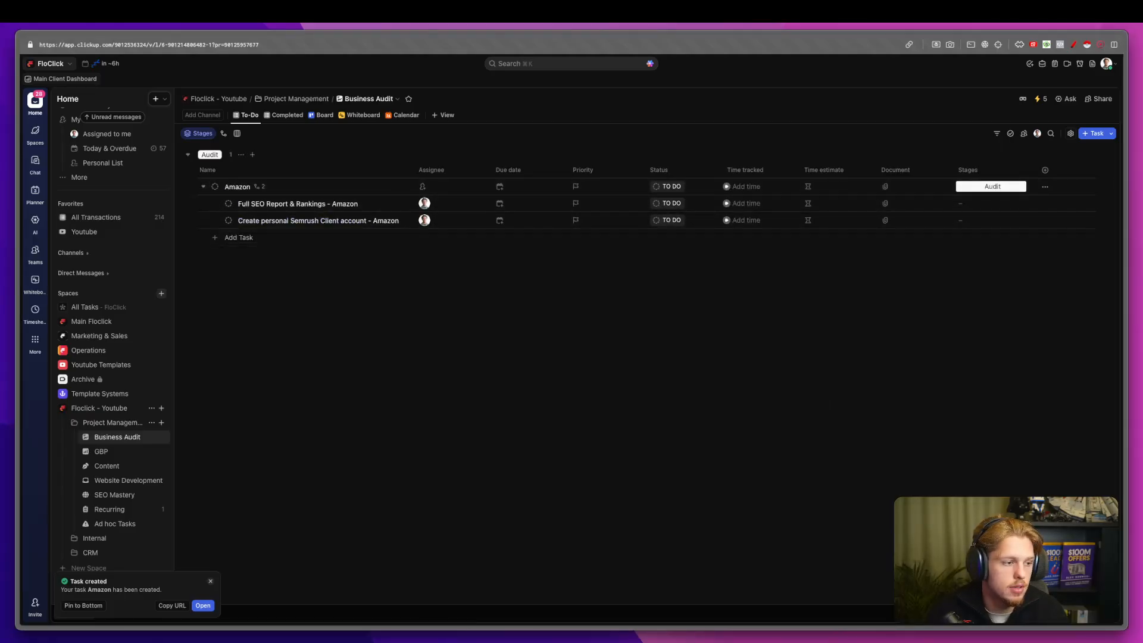
drag(0, 77, 119, 109)
drag(20, 245, 0, 232)
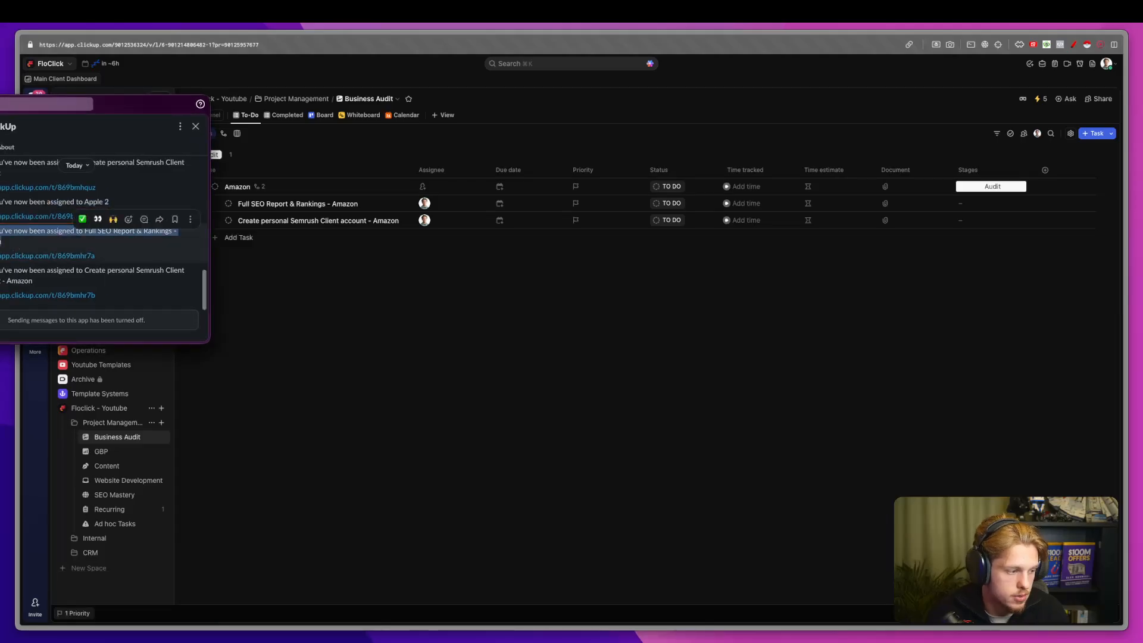
drag(128, 105, 165, 106)
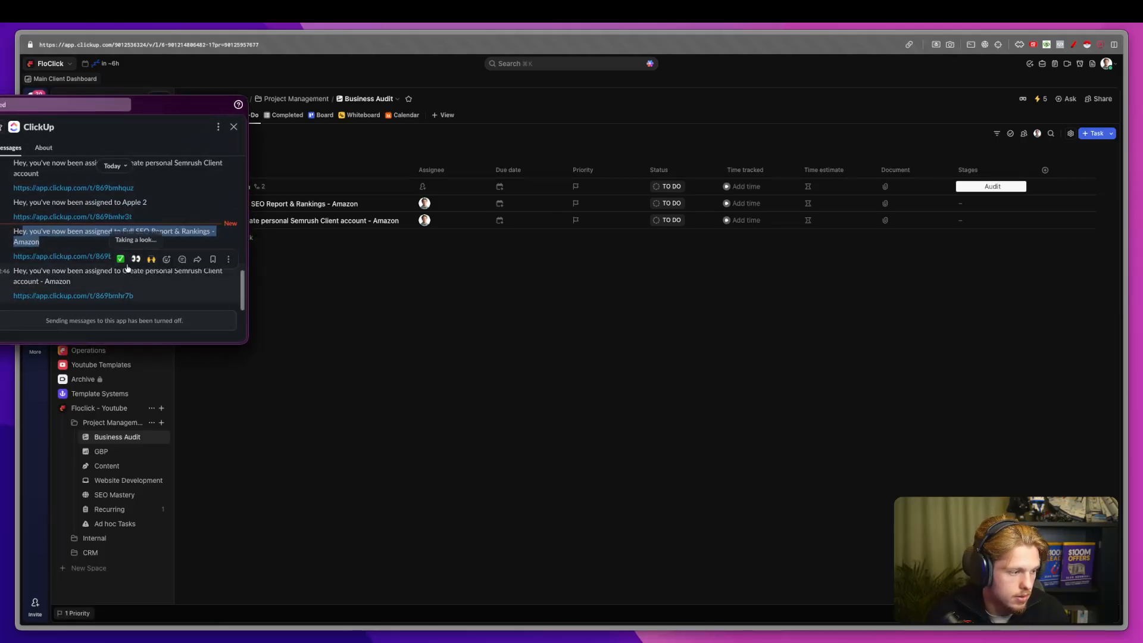
click(38, 243)
key(super+Tab)
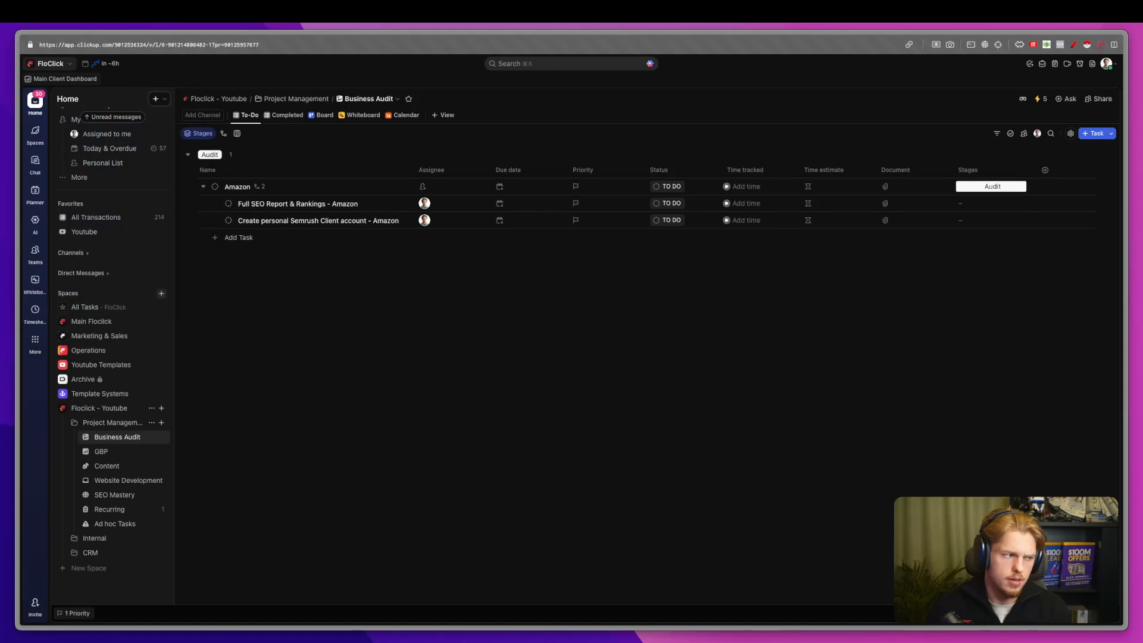
key(super+Tab)
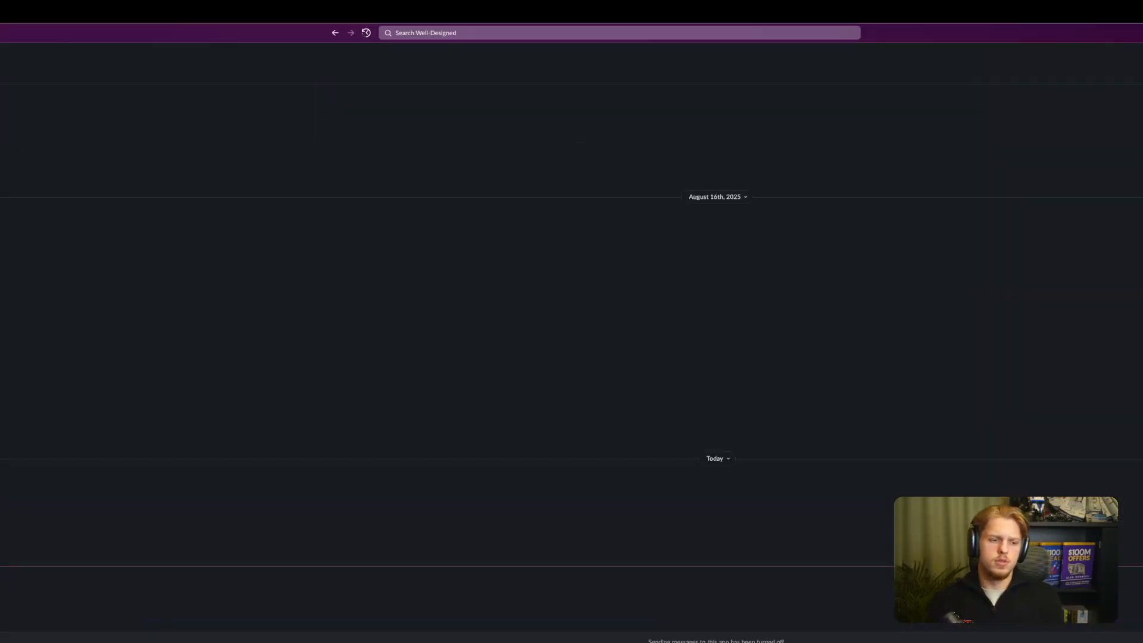